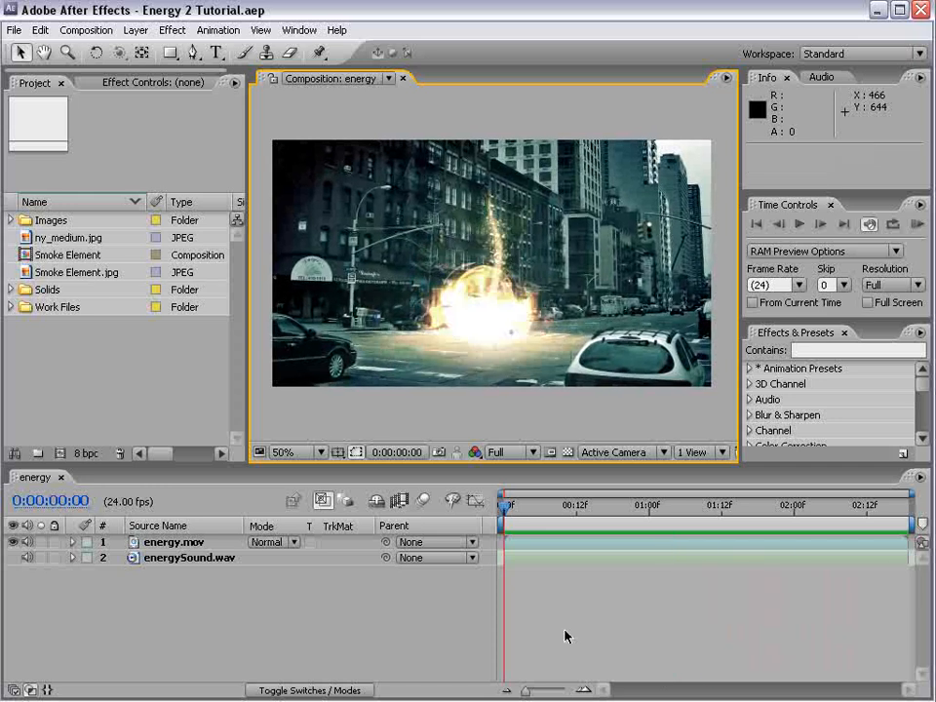
# Preview the finished energy effect in the energy composition by scrubbing to 0:00:01:19
pyautogui.moveTo(523, 505); pyautogui.dragTo(763, 509)
pyautogui.scroll(1, 618, 349)
pyautogui.press('space')
pyautogui.moveTo(694, 383); pyautogui.dragTo(551, 341)
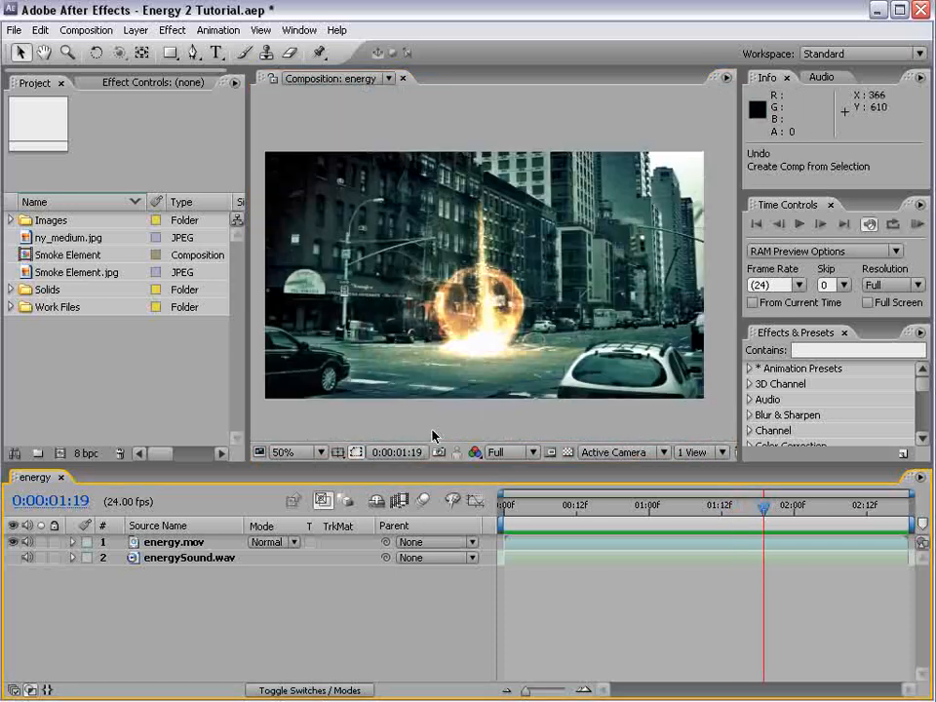
# Create a new composition from the ny_medium.jpg street image
pyautogui.moveTo(66, 238); pyautogui.dragTo(61, 454)
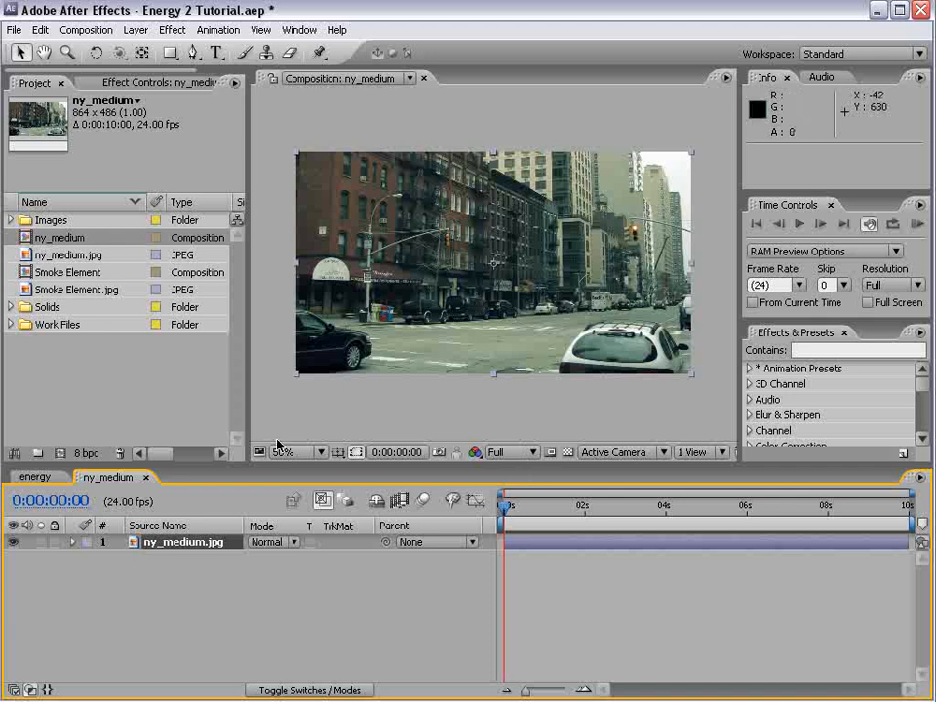
pyautogui.click(564, 624)
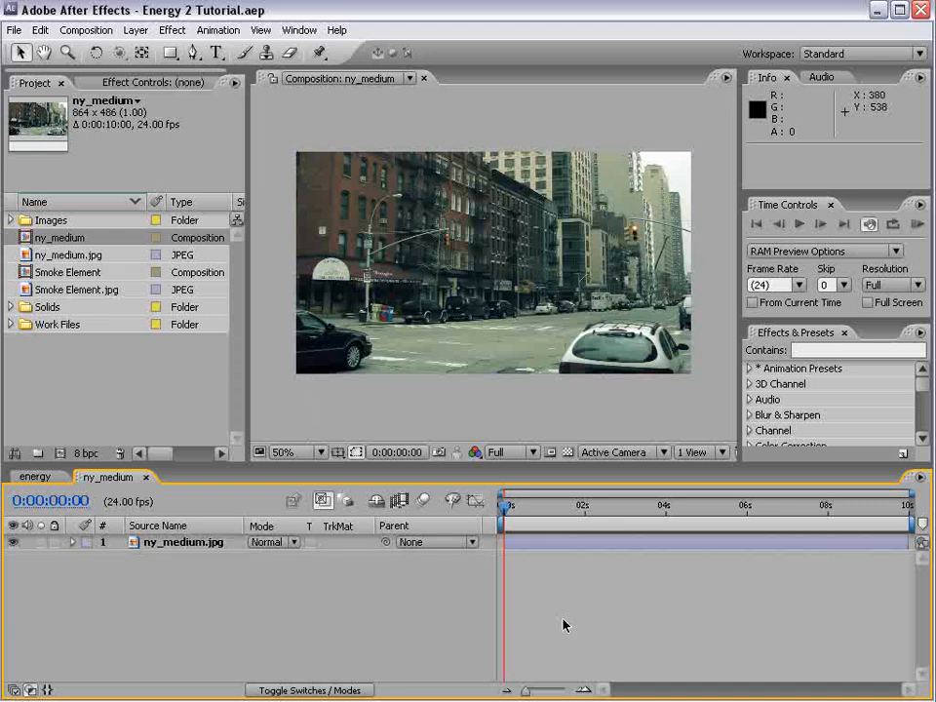
# Add an 864 x 486 solid layer named "Sucking particles" to the ny_medium composition
pyautogui.click(135, 29)
pyautogui.moveTo(146, 48)
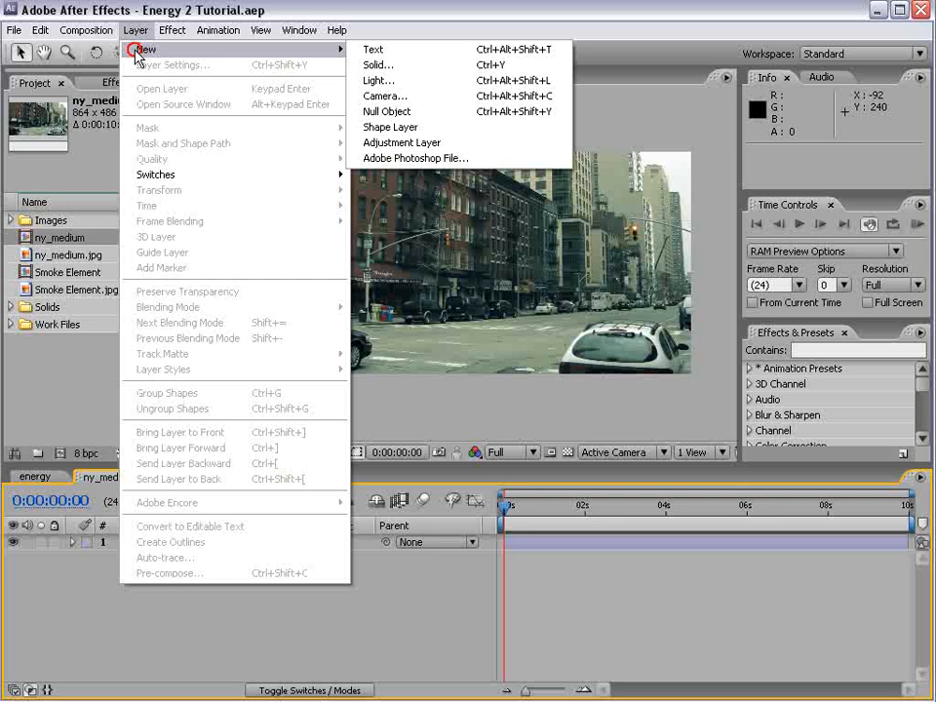
pyautogui.click(391, 68)
pyautogui.write('Sucking particles')
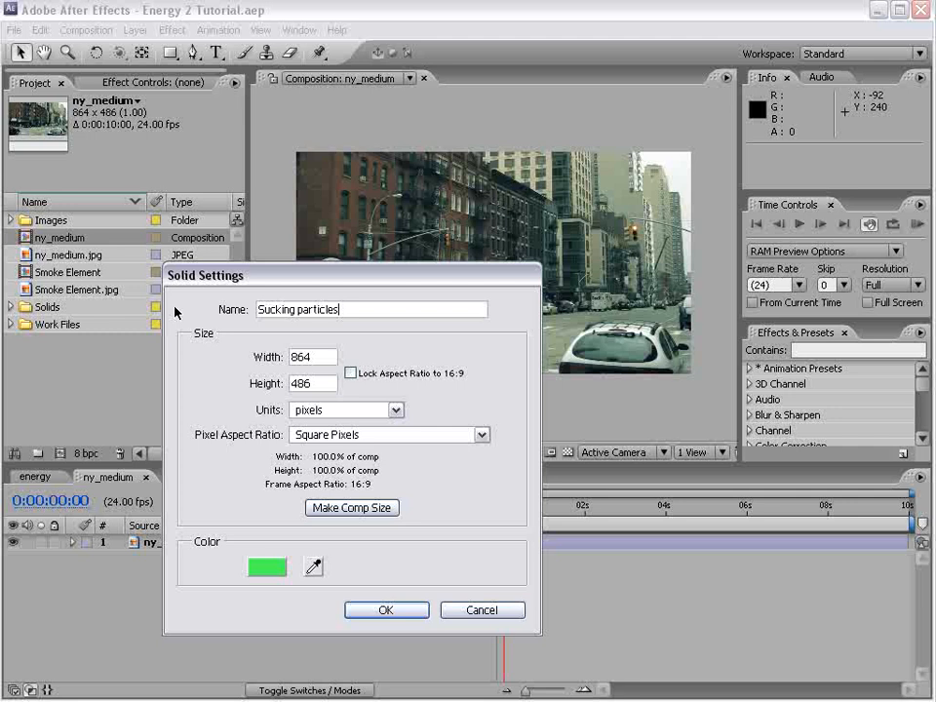
pyautogui.moveTo(338, 310); pyautogui.dragTo(227, 323)
pyautogui.click(357, 309)
pyautogui.click(382, 610)
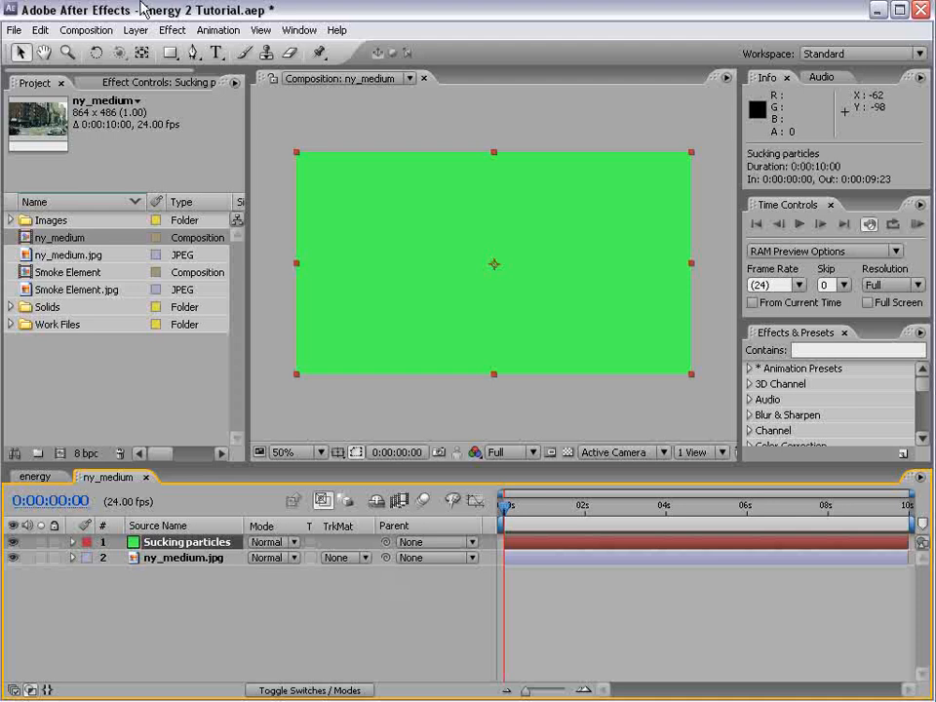
# Apply the CC Particle World simulation effect to the Sucking particles solid
pyautogui.click(174, 29)
pyautogui.moveTo(351, 416)
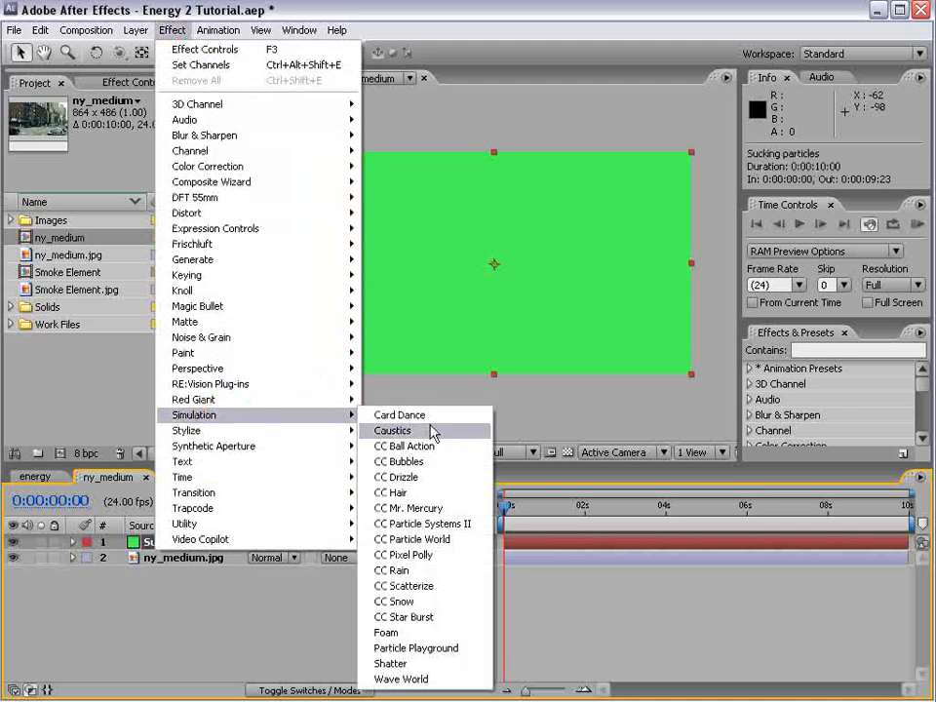
pyautogui.click(464, 540)
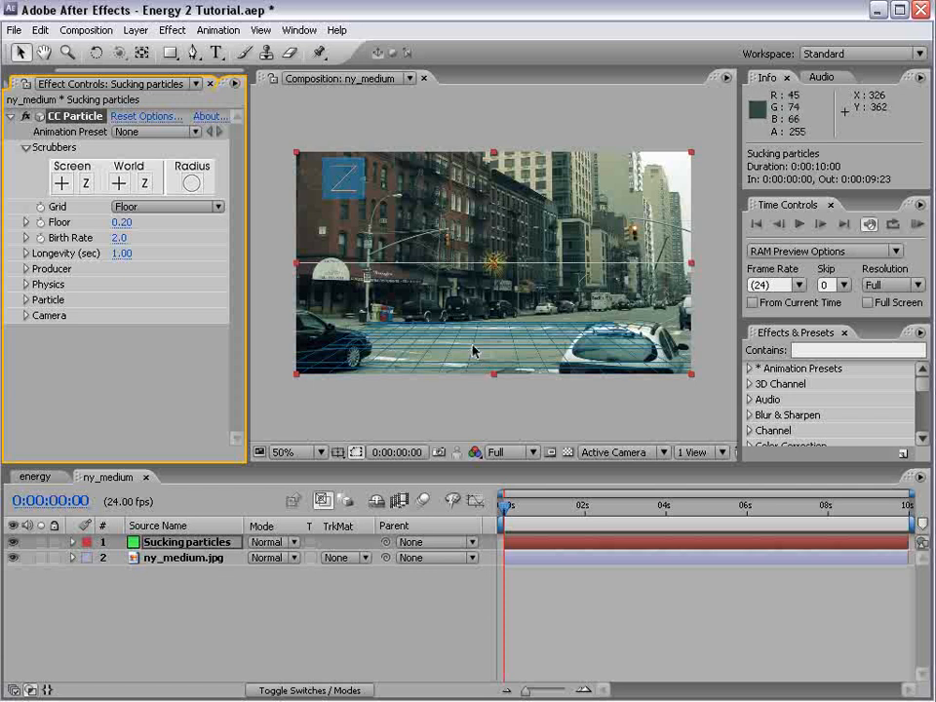
# Add a camera named Camera 1 with the 35mm preset to the composition
pyautogui.click(135, 31)
pyautogui.moveTo(331, 27)
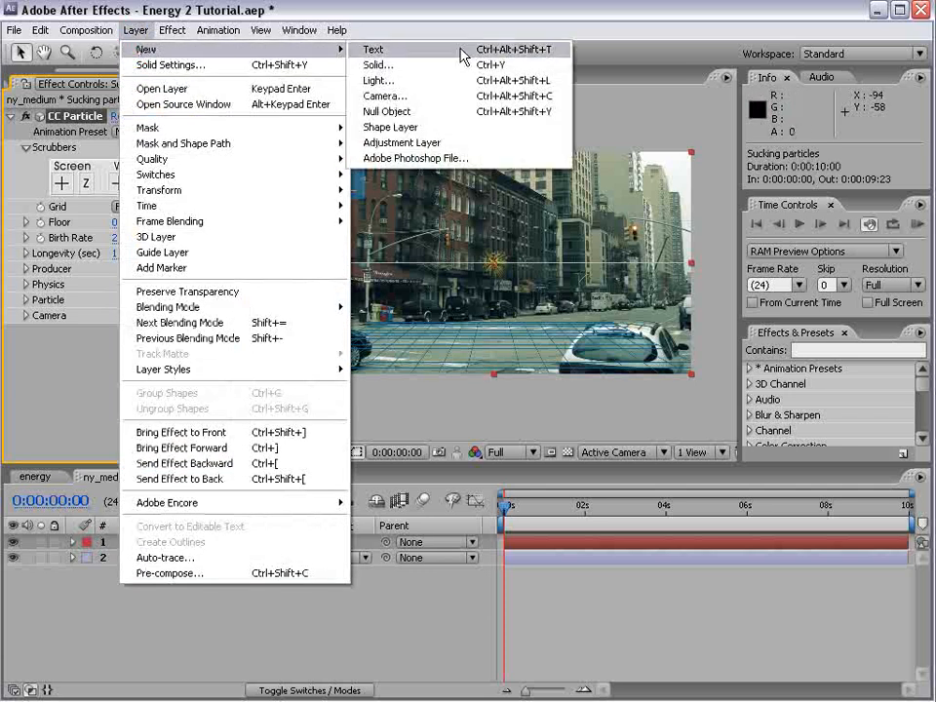
pyautogui.click(433, 93)
pyautogui.click(599, 259)
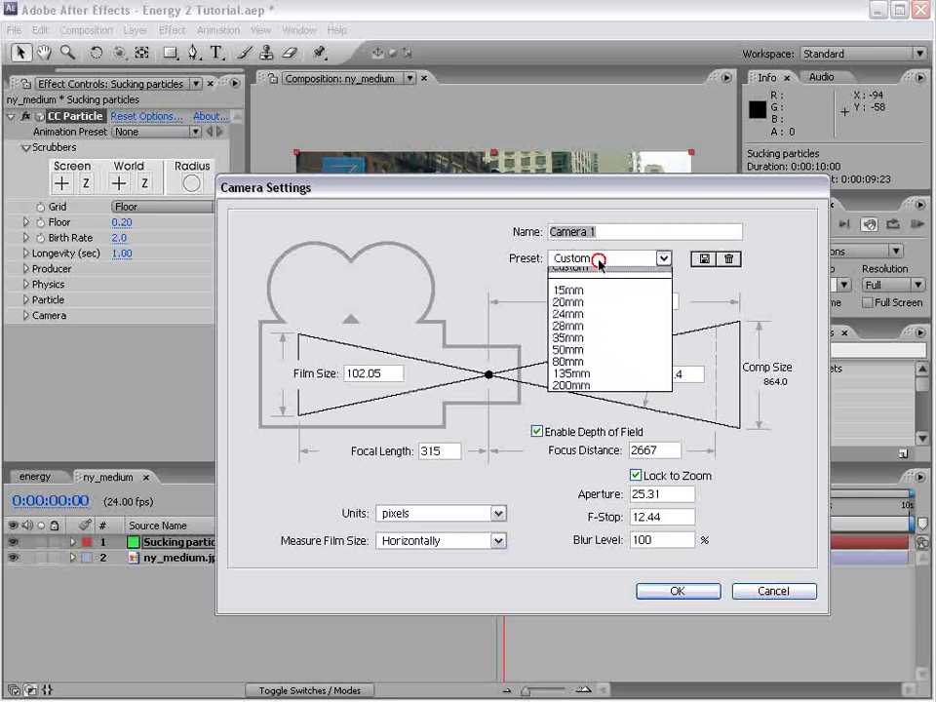
pyautogui.click(581, 346)
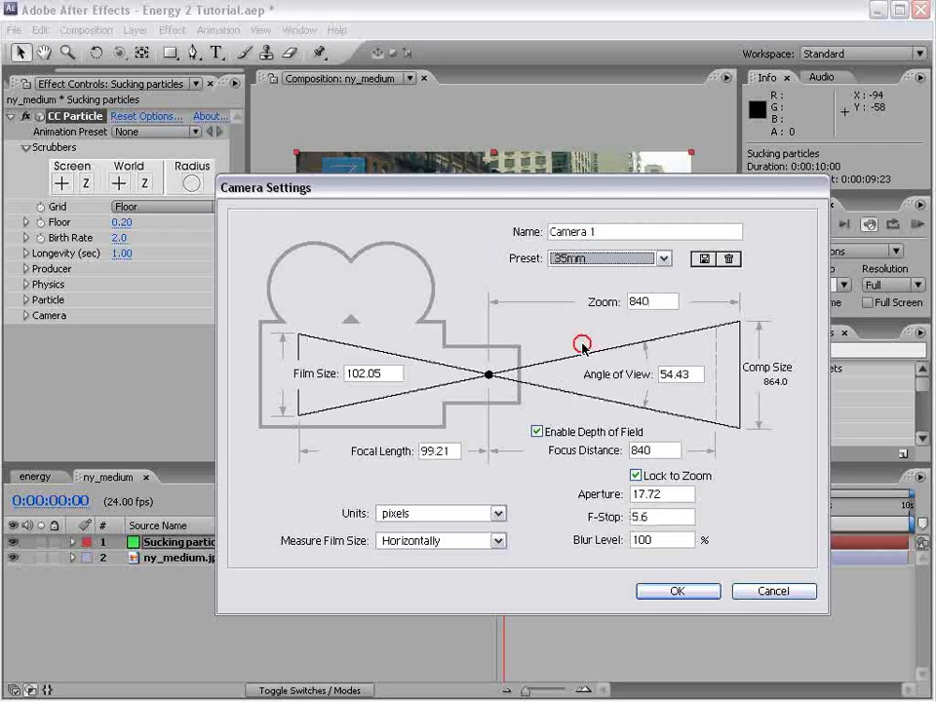
pyautogui.click(673, 591)
# Orbit and dolly Camera 1 to about position 1111, 266, -863 so the particle floor grid lies flat on the street
pyautogui.click(119, 55)
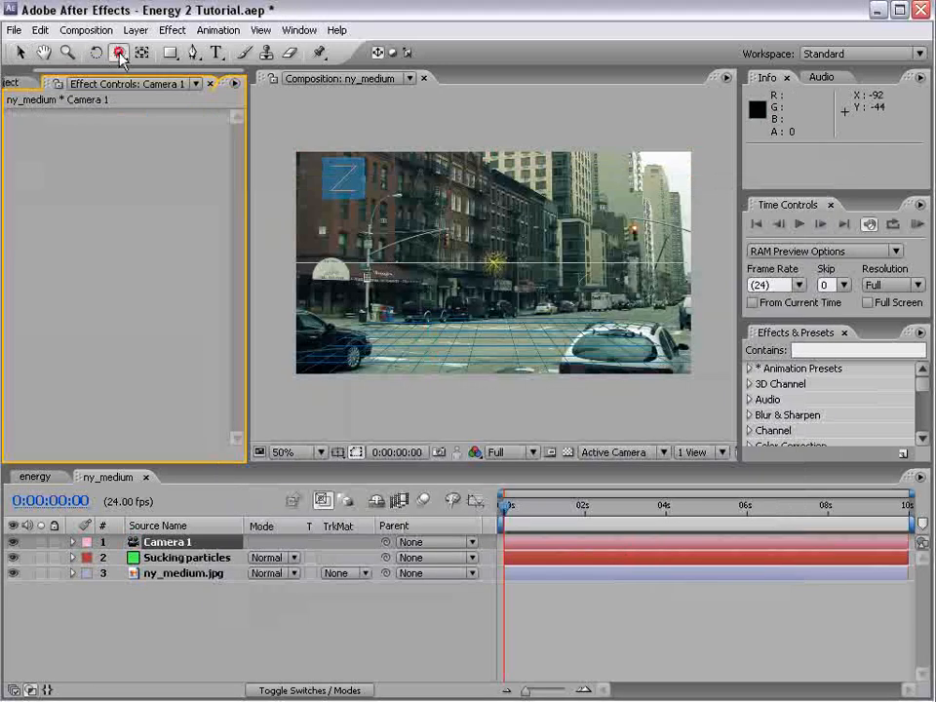
pyautogui.moveTo(589, 368); pyautogui.dragTo(493, 366)
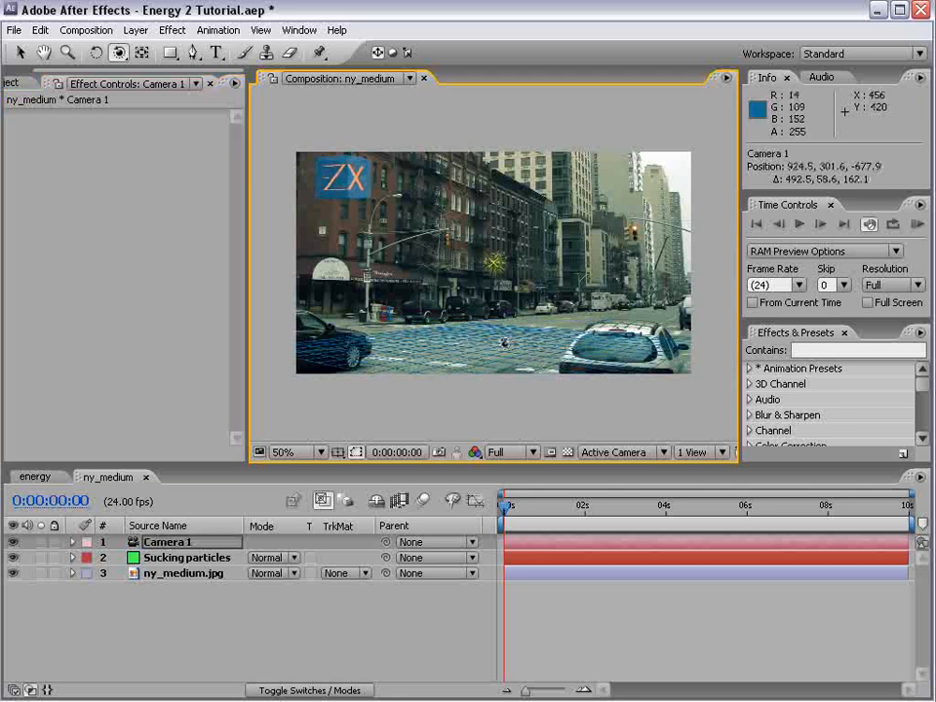
pyautogui.press('c')
pyautogui.press('c')
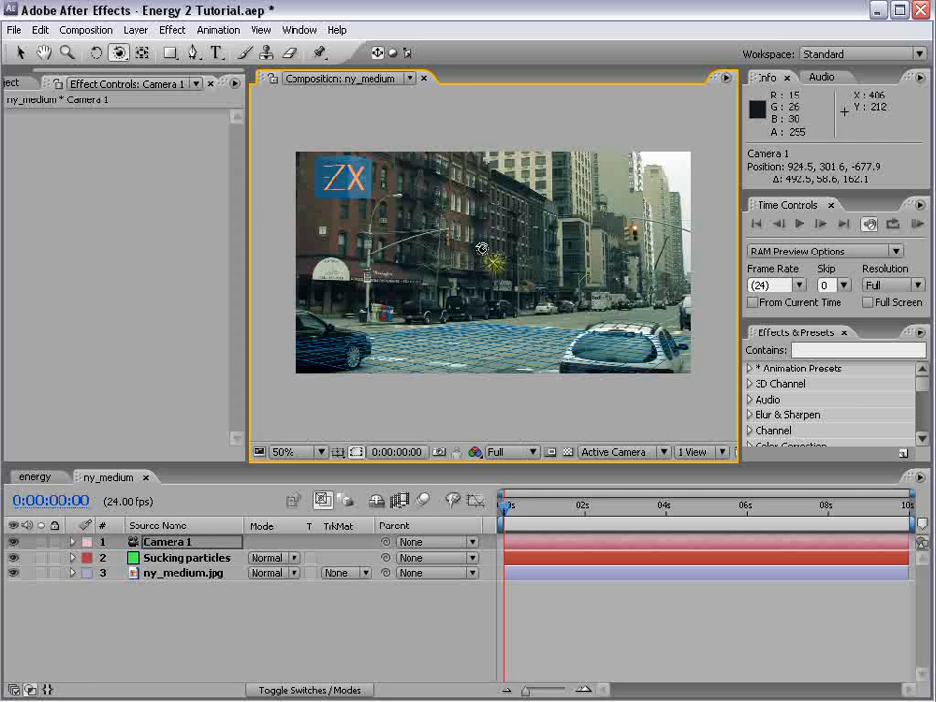
pyautogui.moveTo(488, 263); pyautogui.dragTo(546, 369)
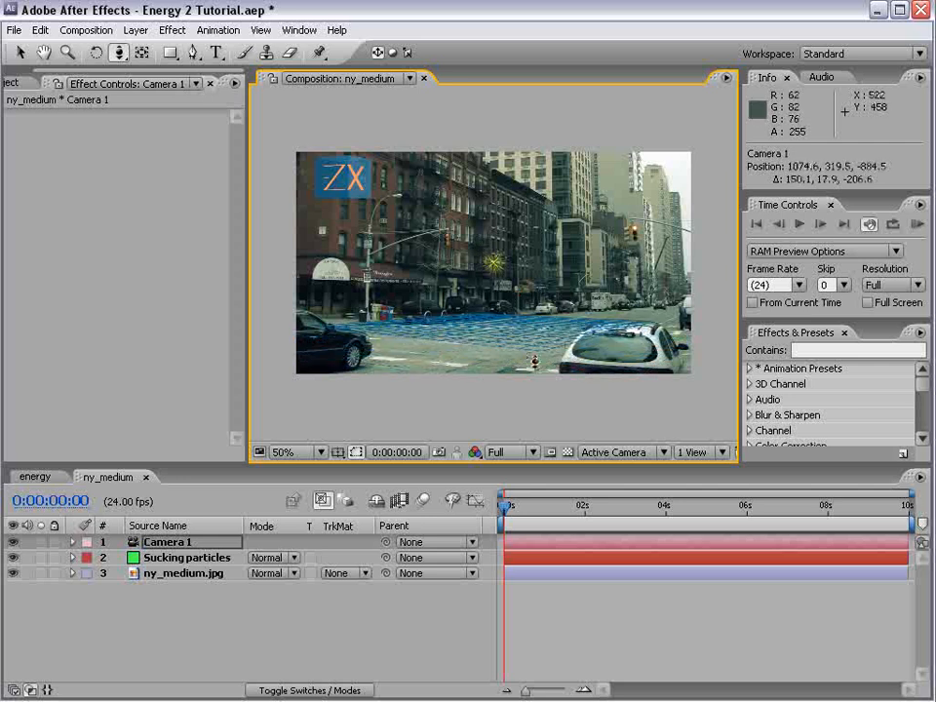
pyautogui.press('c')
pyautogui.moveTo(500, 287); pyautogui.dragTo(479, 285)
pyautogui.press('`')
pyautogui.press('/')
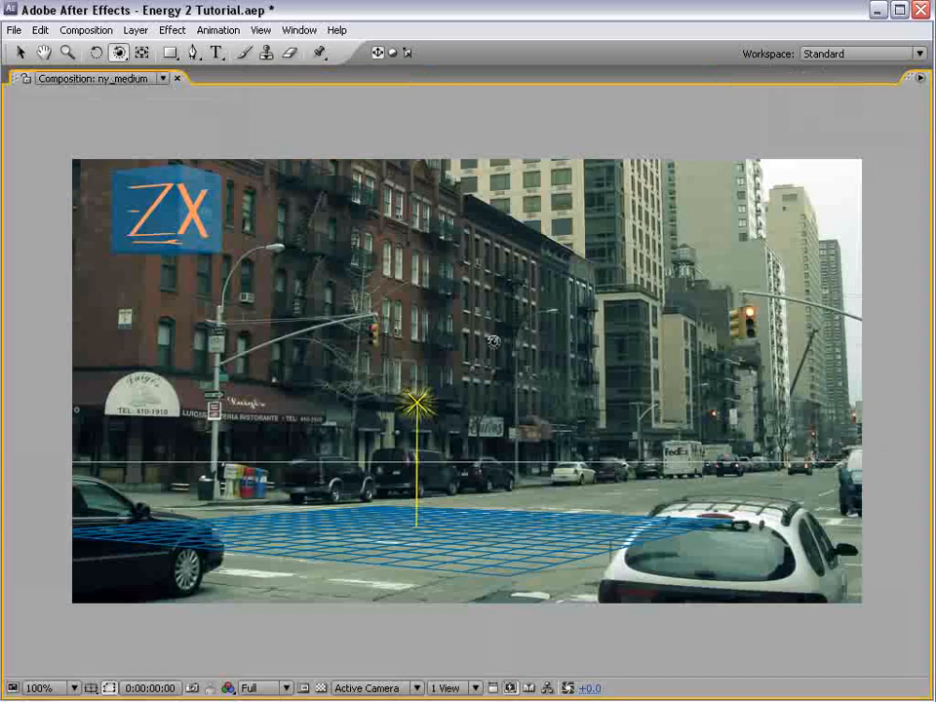
pyautogui.press('`')
pyautogui.press('v')
pyautogui.press(',')
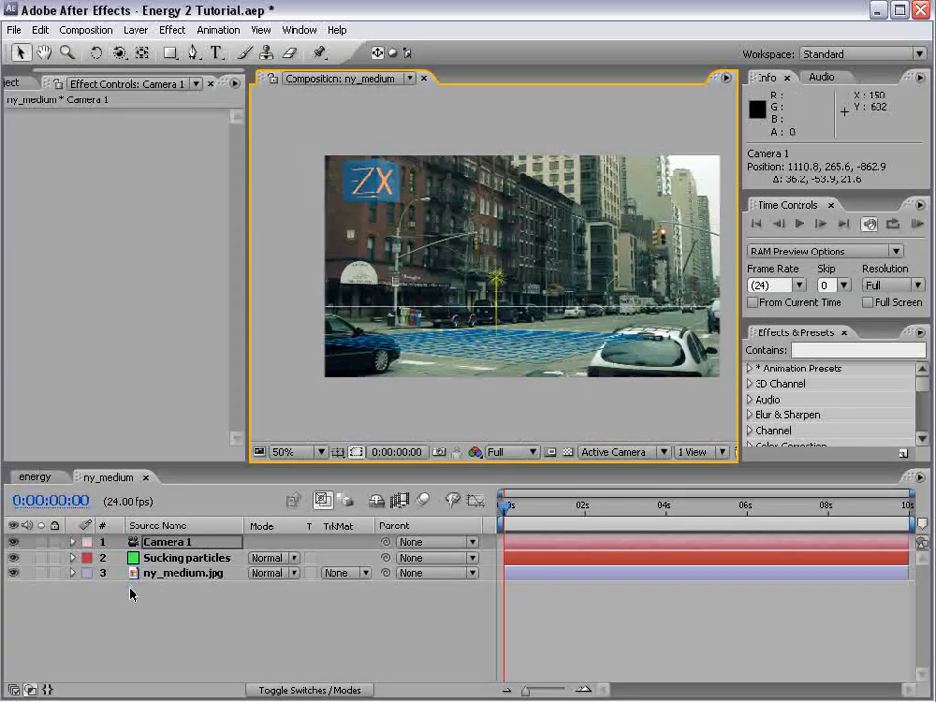
# Set the particle effect's Grid to Off on the Sucking particles layer and scrub through the first frames
pyautogui.click(189, 558)
pyautogui.click(137, 206)
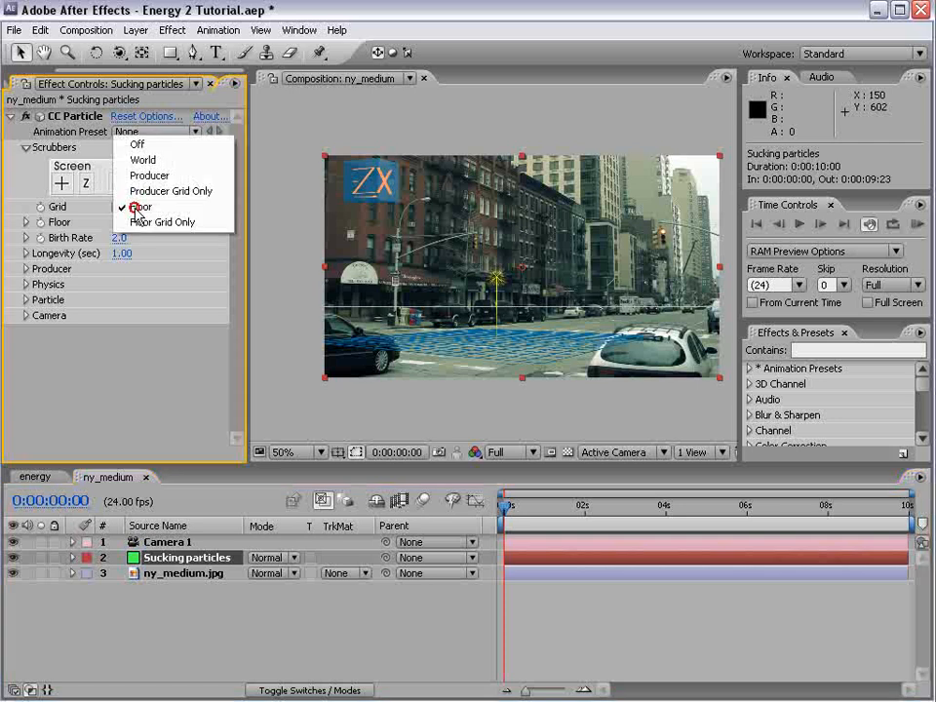
pyautogui.click(142, 147)
pyautogui.moveTo(526, 510)
pyautogui.mouseDown()
pyautogui.moveTo(561, 506)
pyautogui.moveTo(542, 507)
pyautogui.mouseUp()
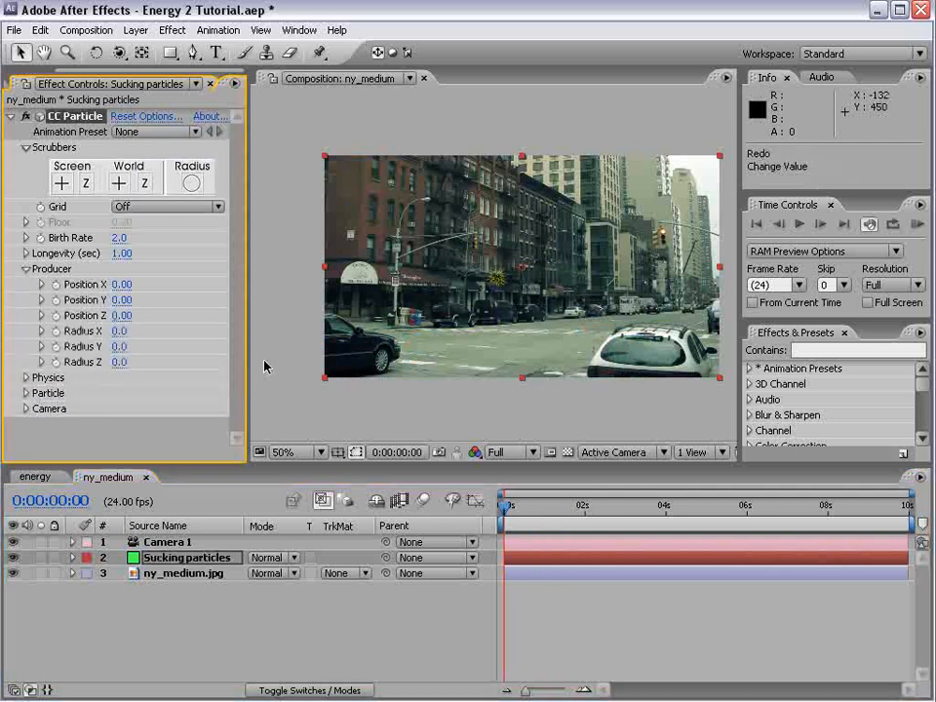
# Lower the particle producer to Position Y 0.19 using Floor Grid Only as a guide, and switch the Grid back to Off
pyautogui.moveTo(126, 301)
pyautogui.mouseDown()
pyautogui.moveTo(108, 300)
pyautogui.moveTo(130, 300)
pyautogui.mouseUp()
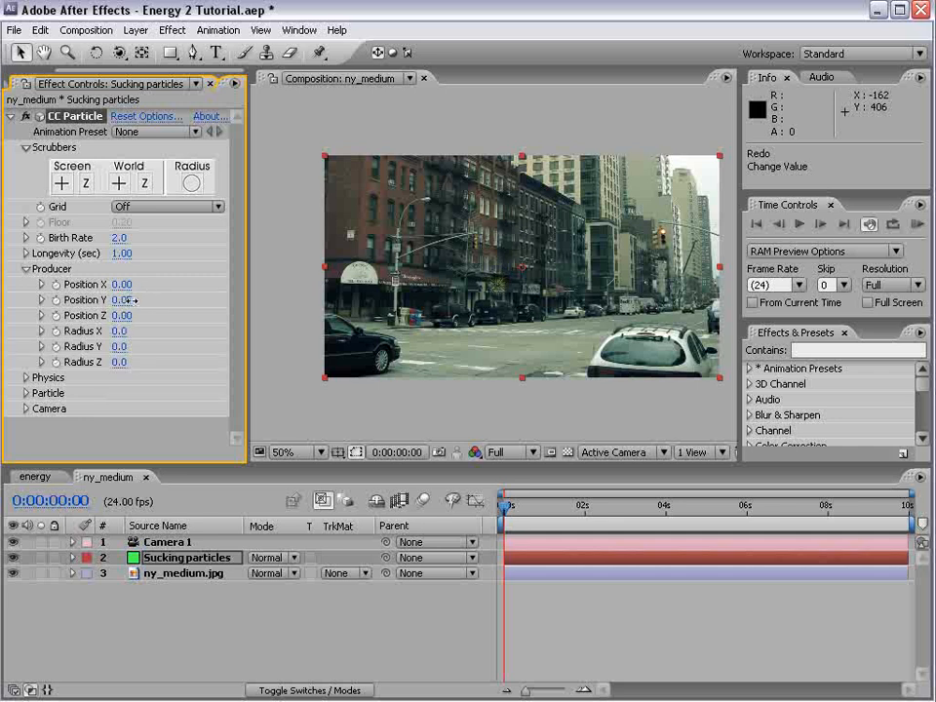
pyautogui.click(130, 208)
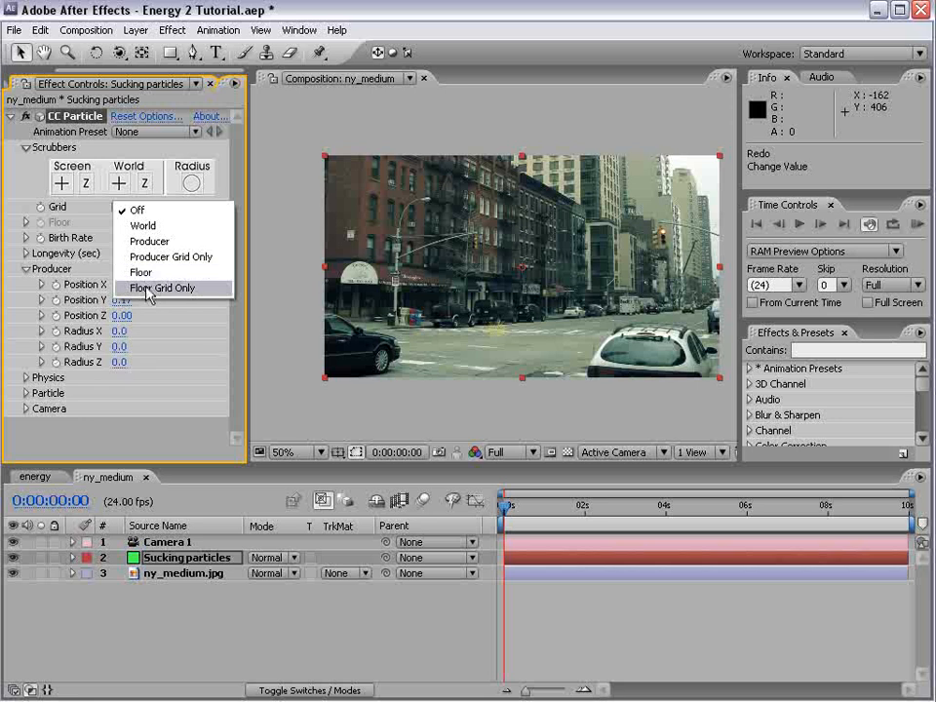
pyautogui.click(136, 288)
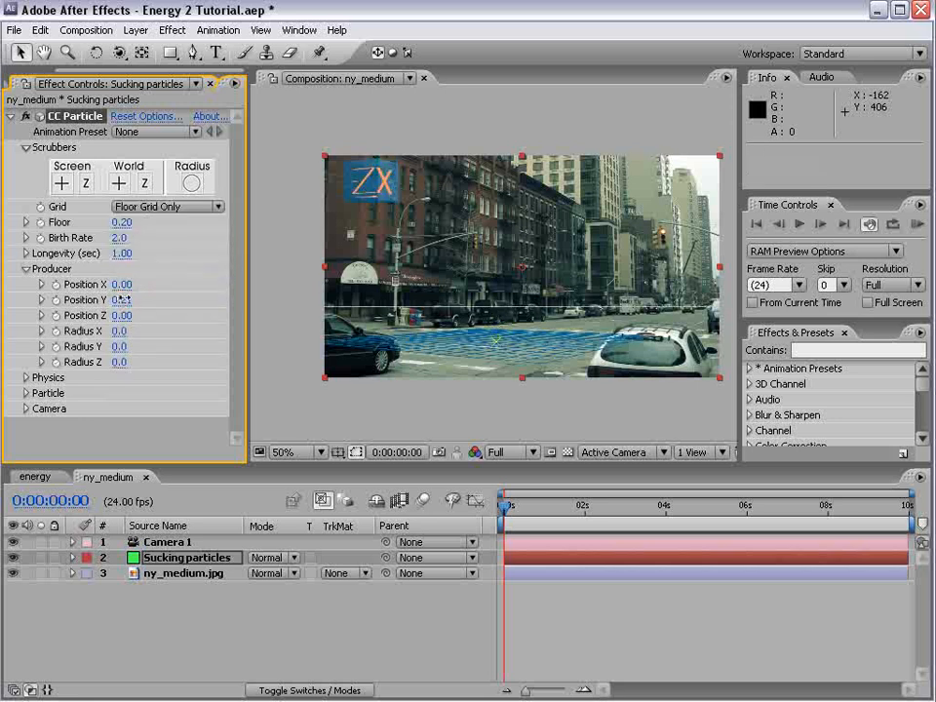
pyautogui.click(125, 202)
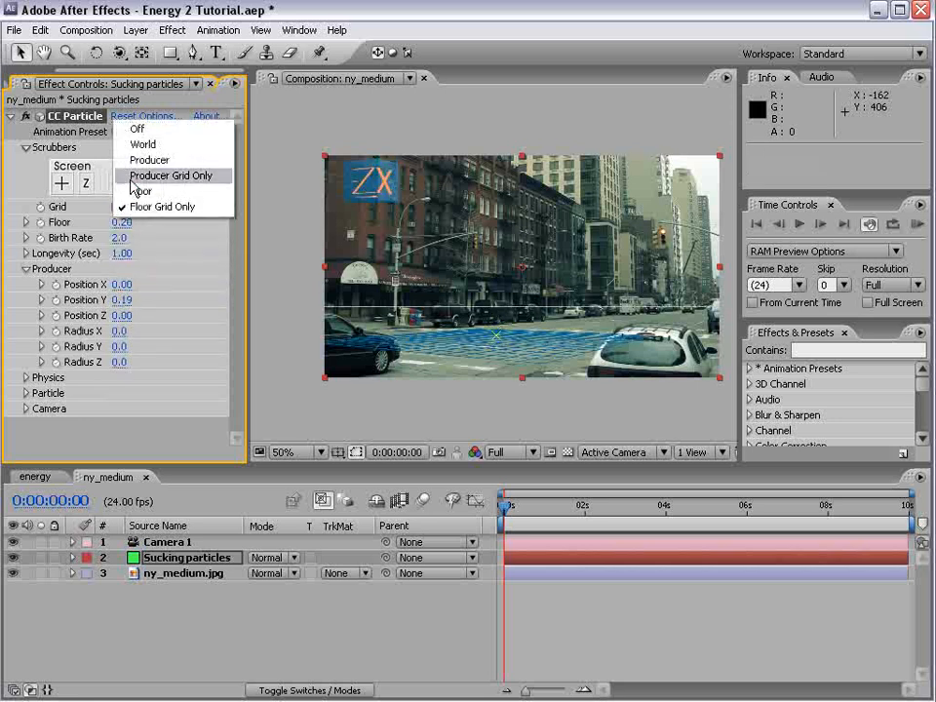
pyautogui.click(138, 131)
pyautogui.moveTo(519, 508); pyautogui.dragTo(555, 518)
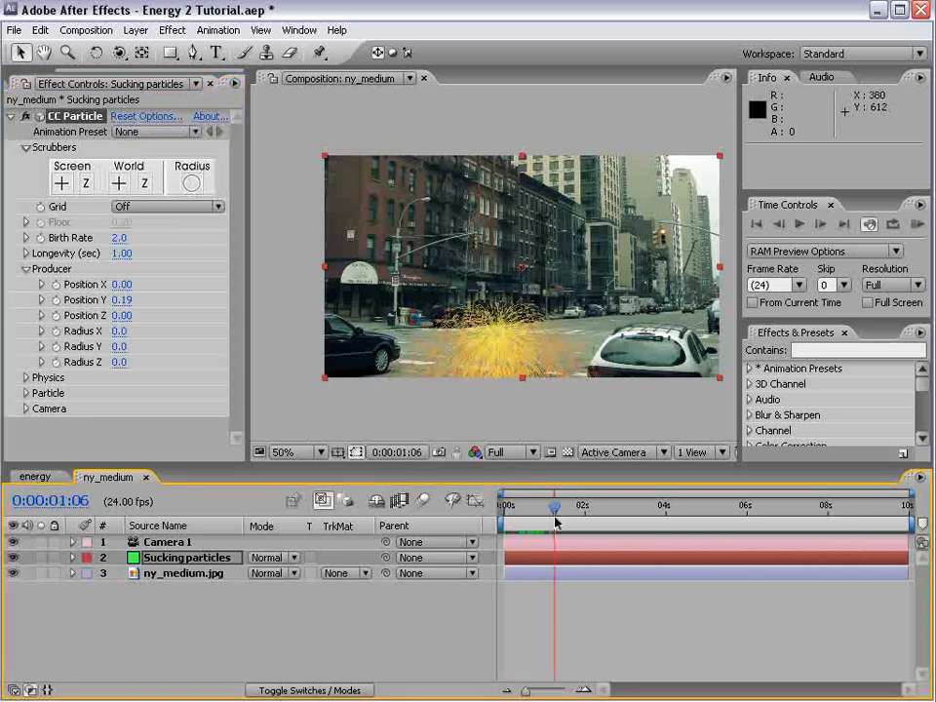
# Set the floor type to Ice in the particle effect's rendering options
pyautogui.click(160, 118)
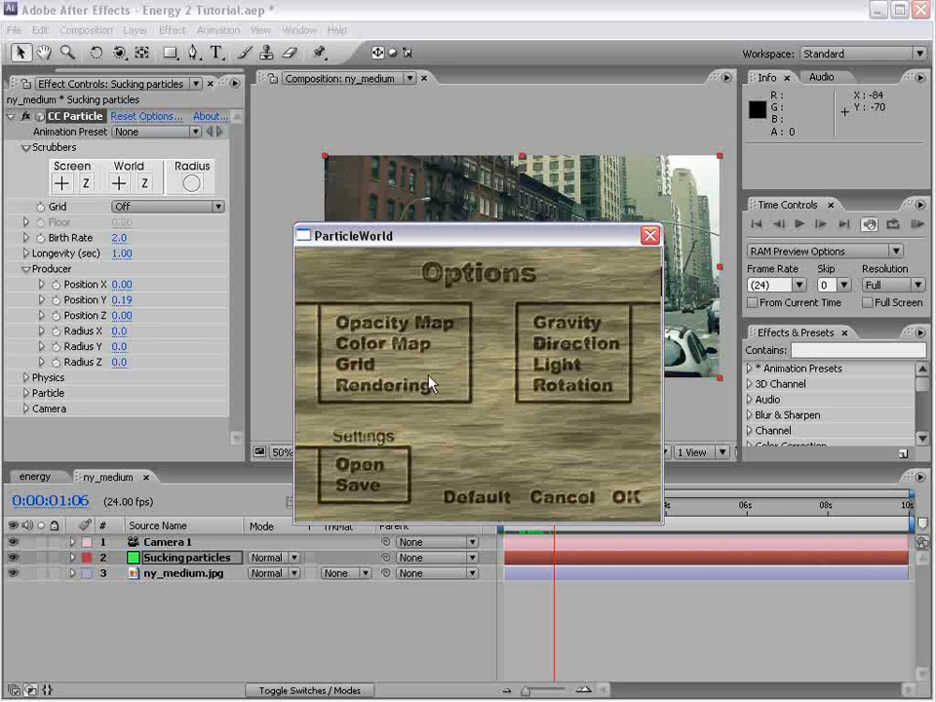
pyautogui.click(429, 385)
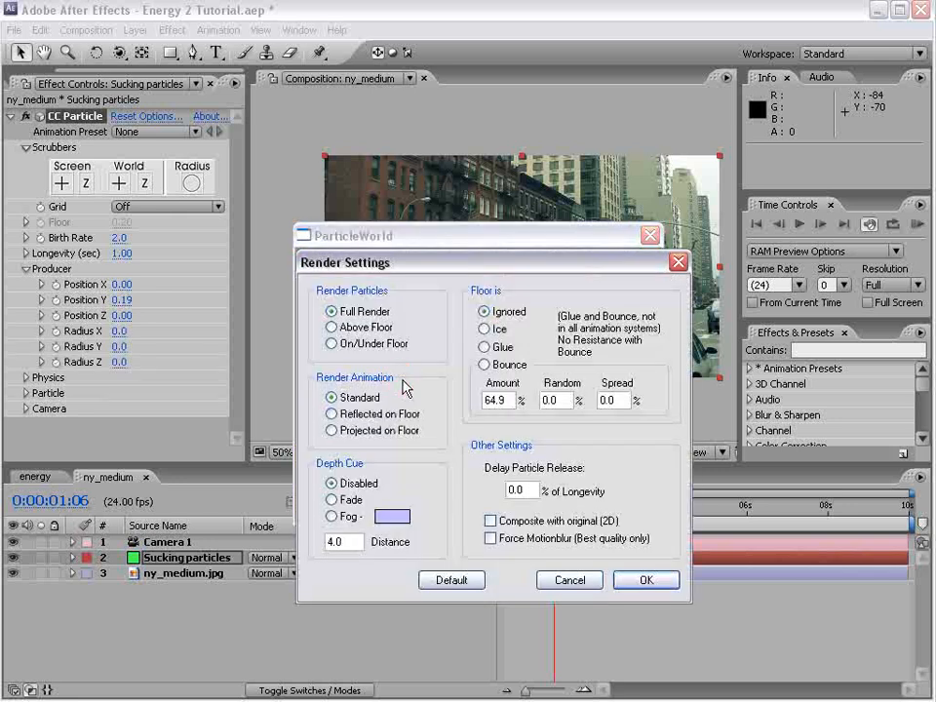
pyautogui.click(485, 330)
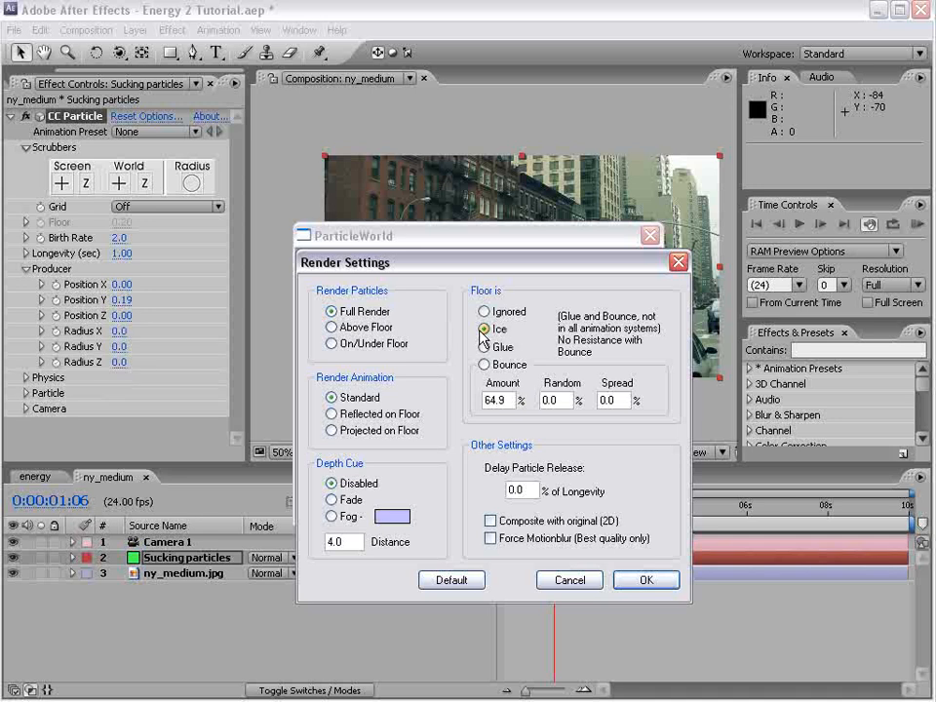
pyautogui.click(646, 578)
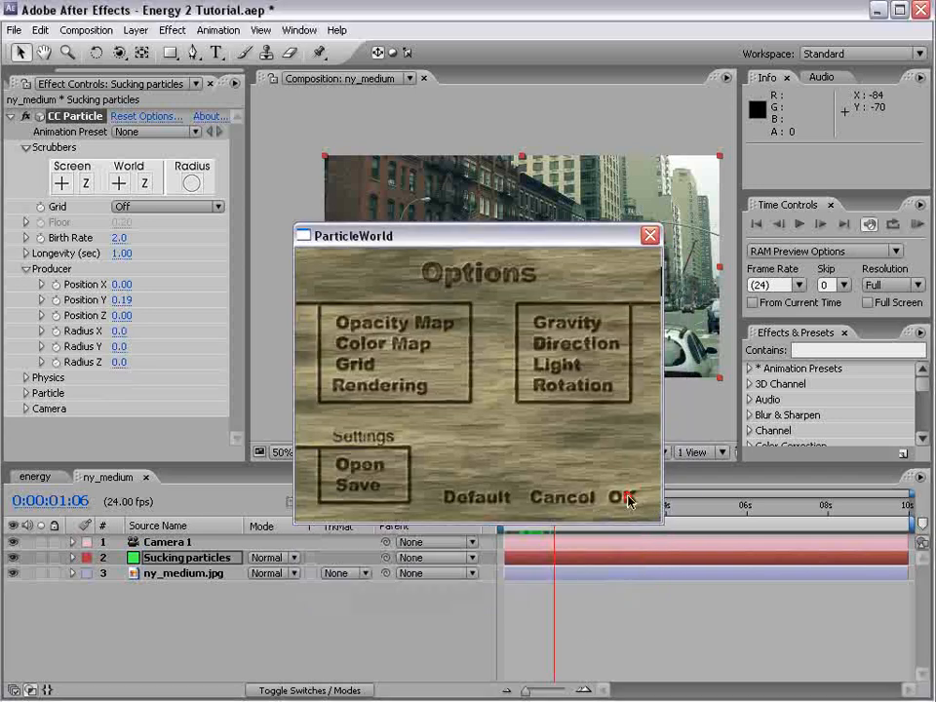
pyautogui.click(626, 496)
# Reduce the Birth Rate to 0.6 and set the producer's Position Y to 0.32, checking the particles up to 0:00:03:10
pyautogui.moveTo(542, 527); pyautogui.dragTo(561, 517)
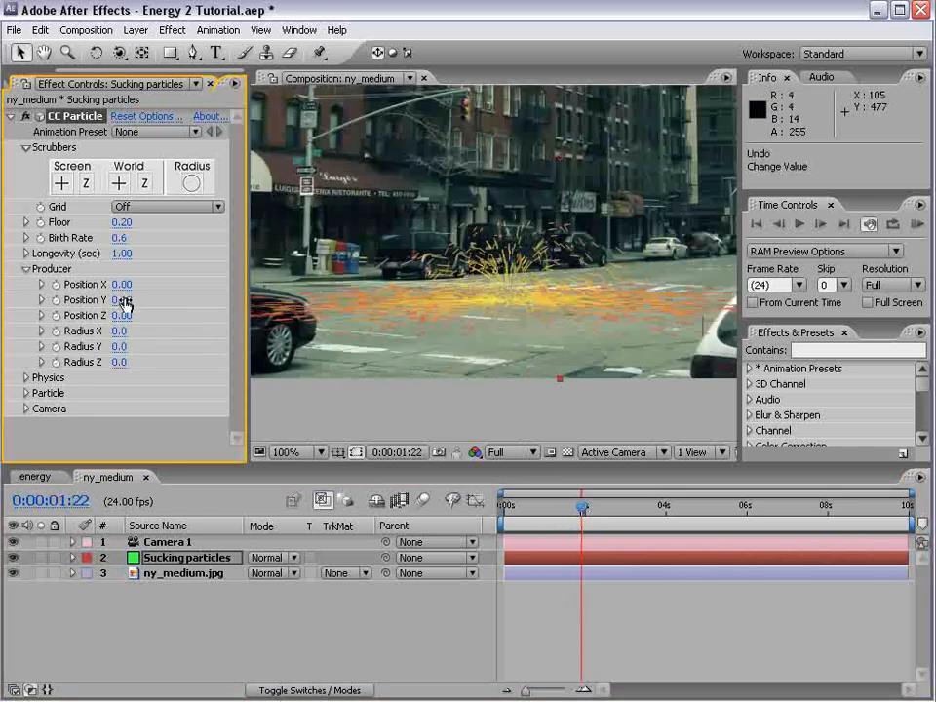
pyautogui.moveTo(124, 300); pyautogui.dragTo(130, 290)
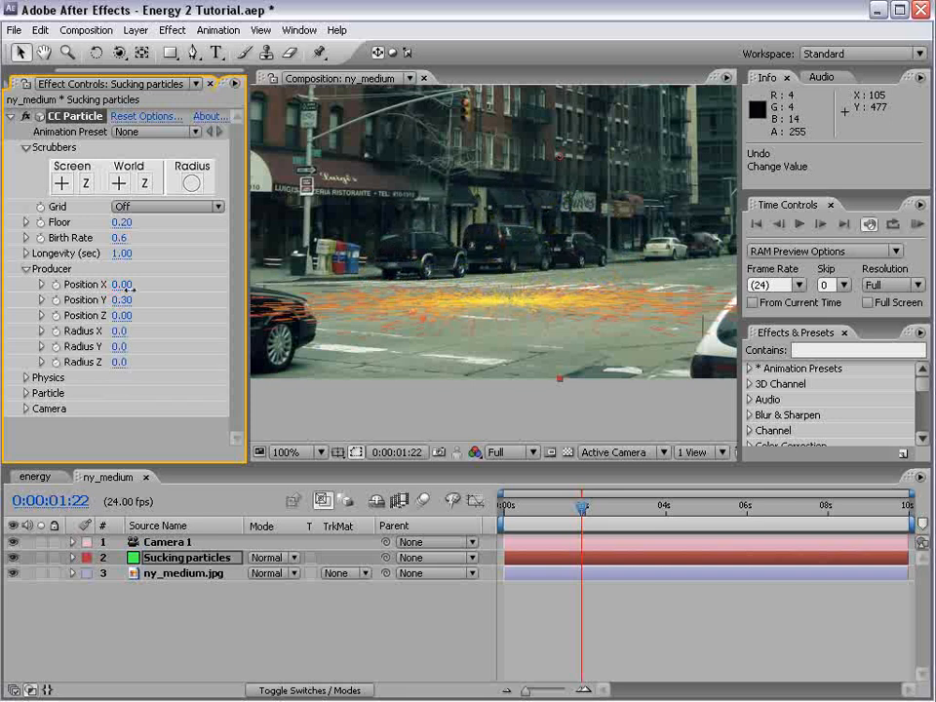
pyautogui.moveTo(585, 506); pyautogui.dragTo(641, 505)
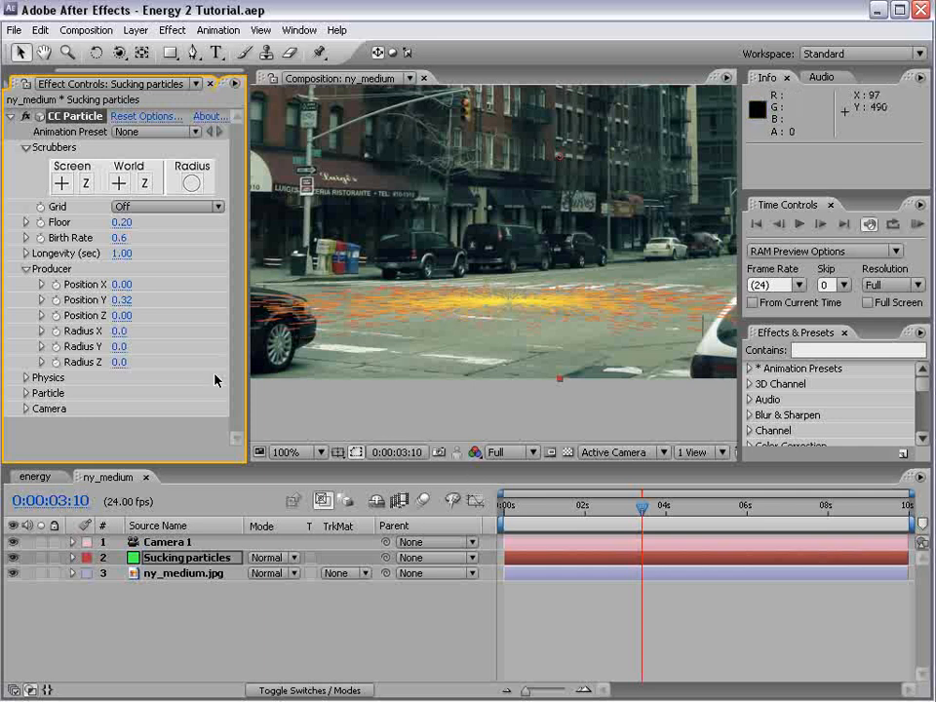
# Widen the producer to Radius X 0.4 and Radius Z 0.5, leaving Radius Y at 0, and preview the spread around 0:00:01:14
pyautogui.moveTo(118, 335); pyautogui.dragTo(151, 353)
pyautogui.hotkey('ctrl', 'z')
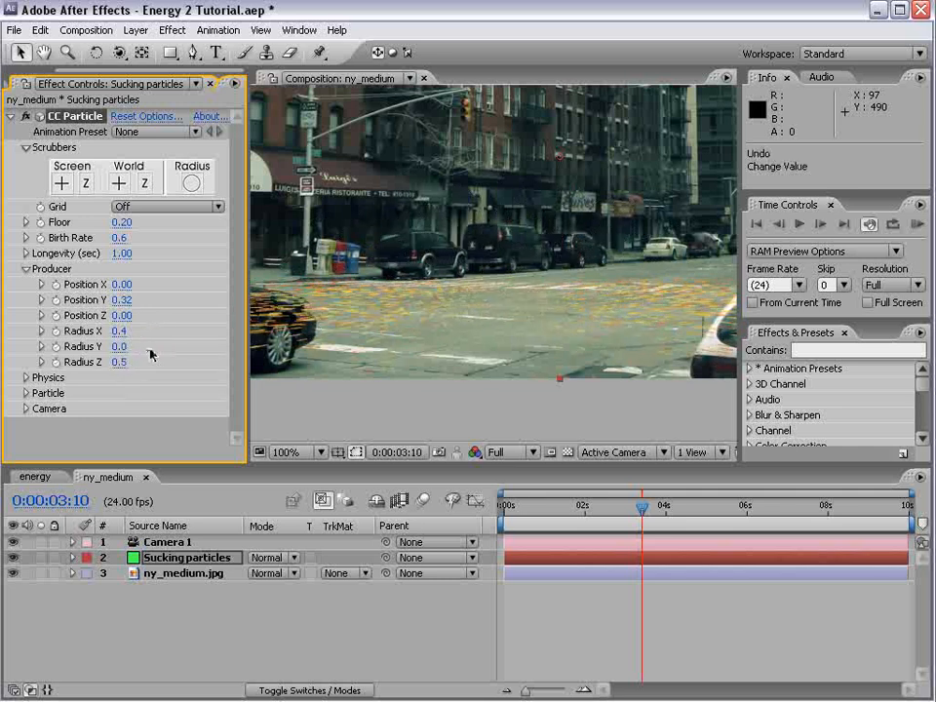
pyautogui.moveTo(544, 513); pyautogui.dragTo(569, 495)
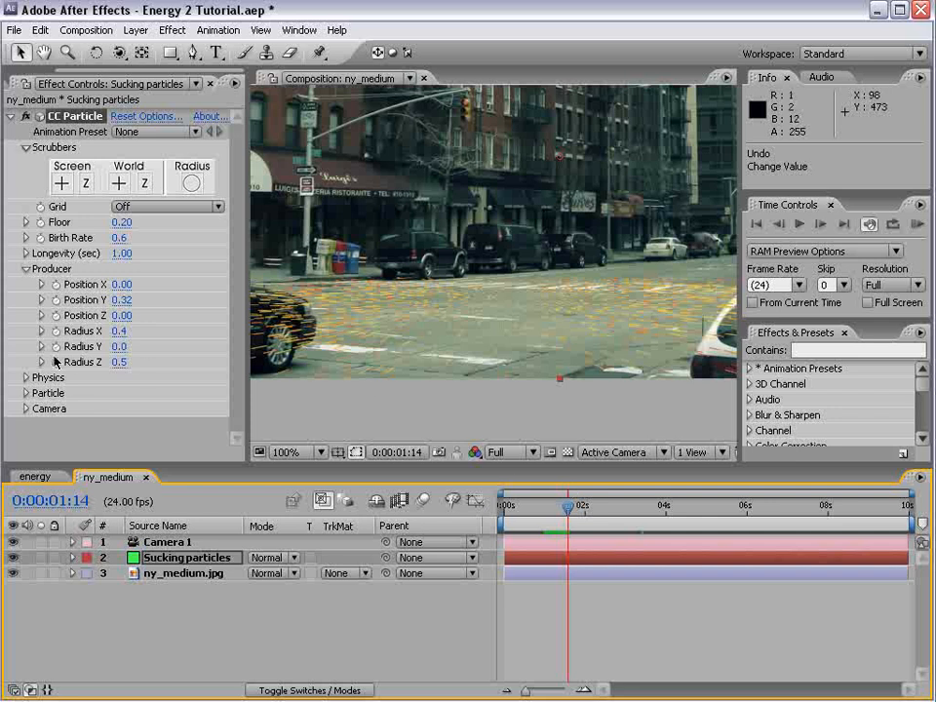
# Set the particle Velocity to -1.5 in the Physics settings
pyautogui.click(26, 378)
pyautogui.click(131, 375)
pyautogui.write('-1.5')
pyautogui.press('Return')
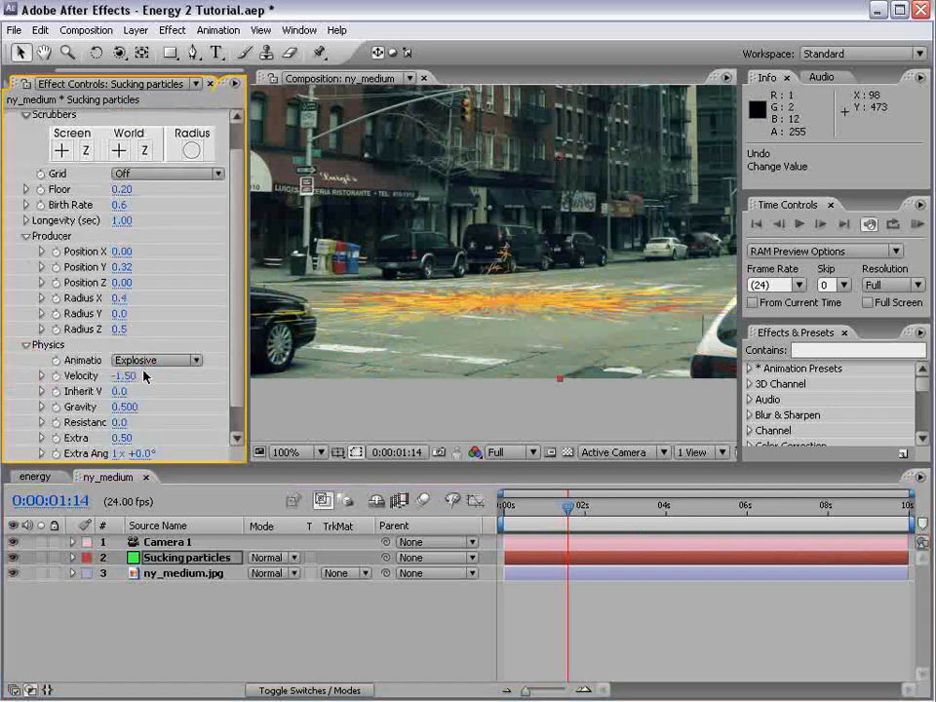
# Set the particle producer's Position Y to 0.44, checking the motion between 0:00:01:13 and 0:00:02:16
pyautogui.moveTo(568, 511); pyautogui.dragTo(611, 503)
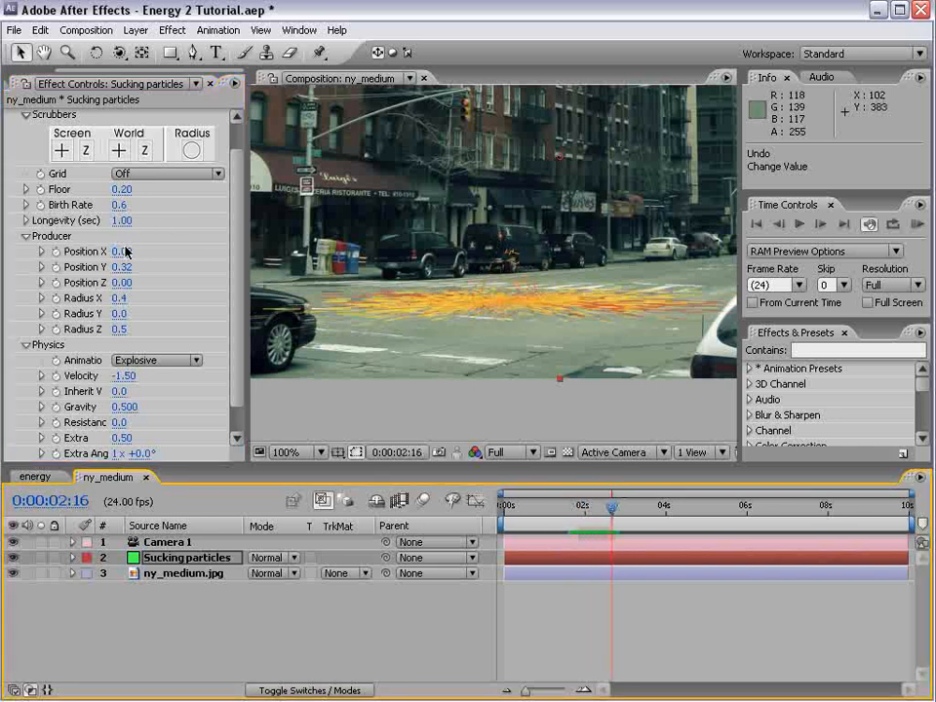
pyautogui.moveTo(119, 267)
pyautogui.mouseDown()
pyautogui.moveTo(146, 267)
pyautogui.moveTo(121, 267)
pyautogui.mouseUp()
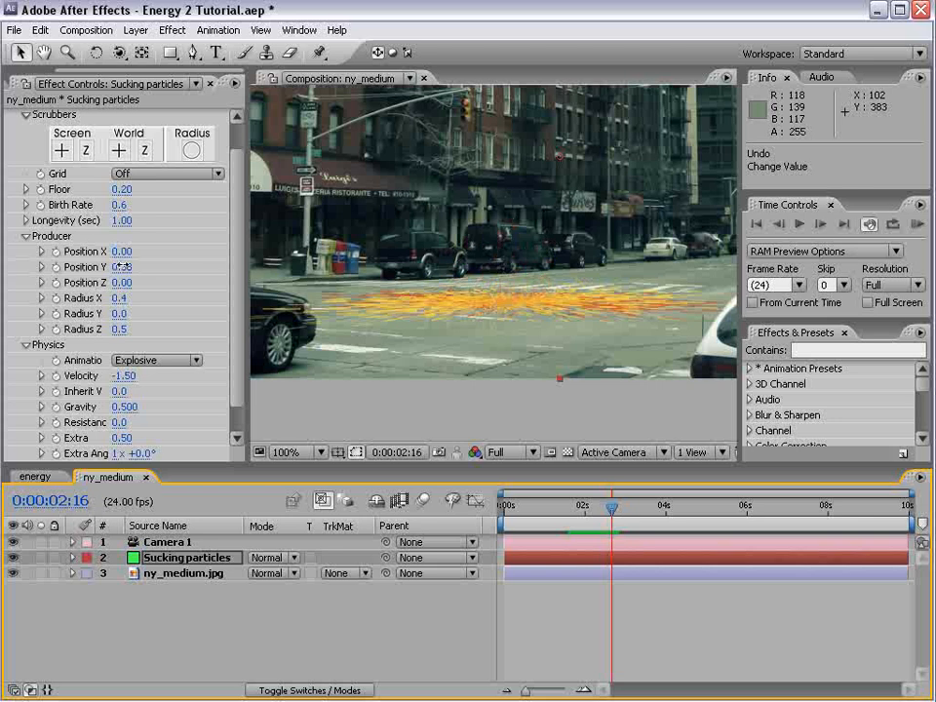
pyautogui.moveTo(616, 506); pyautogui.dragTo(565, 505)
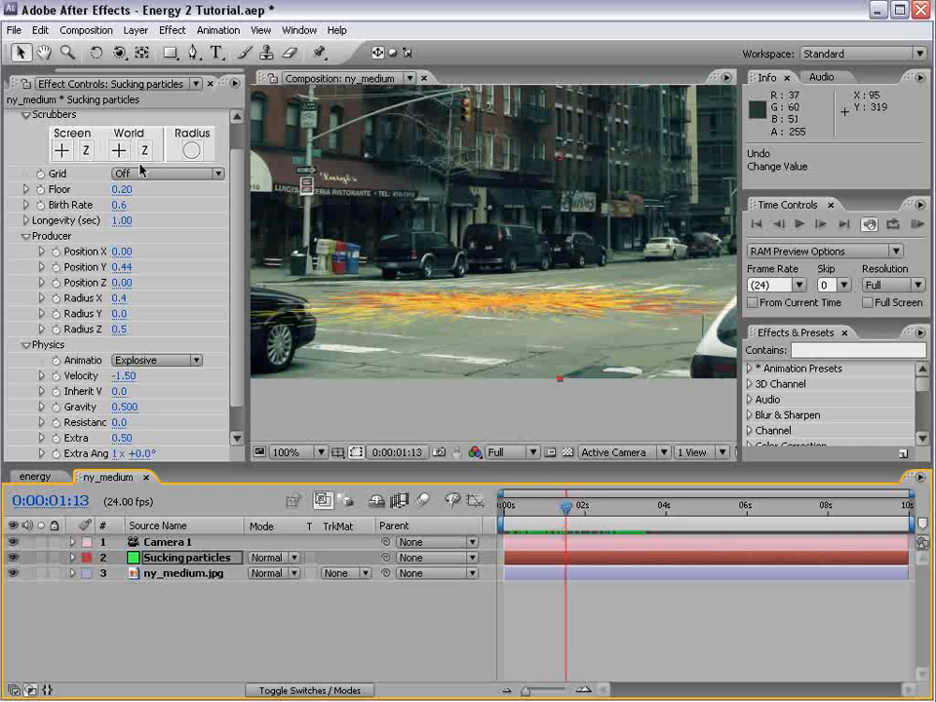
# Set the Particle Type to TriPolygon and preview the particles
pyautogui.scroll(-3, 236, 338)
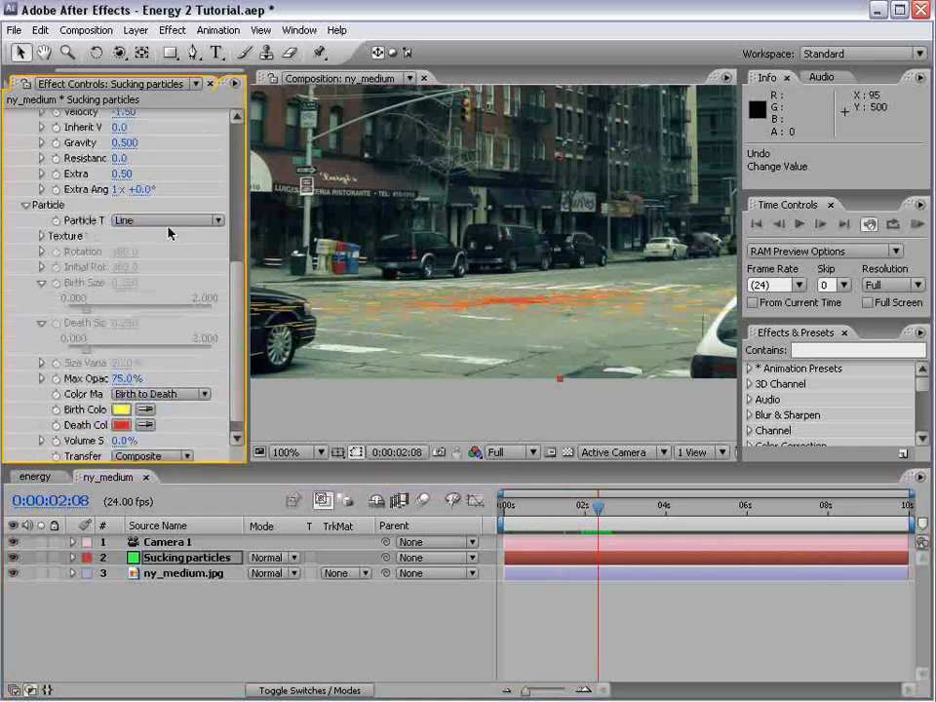
pyautogui.click(171, 223)
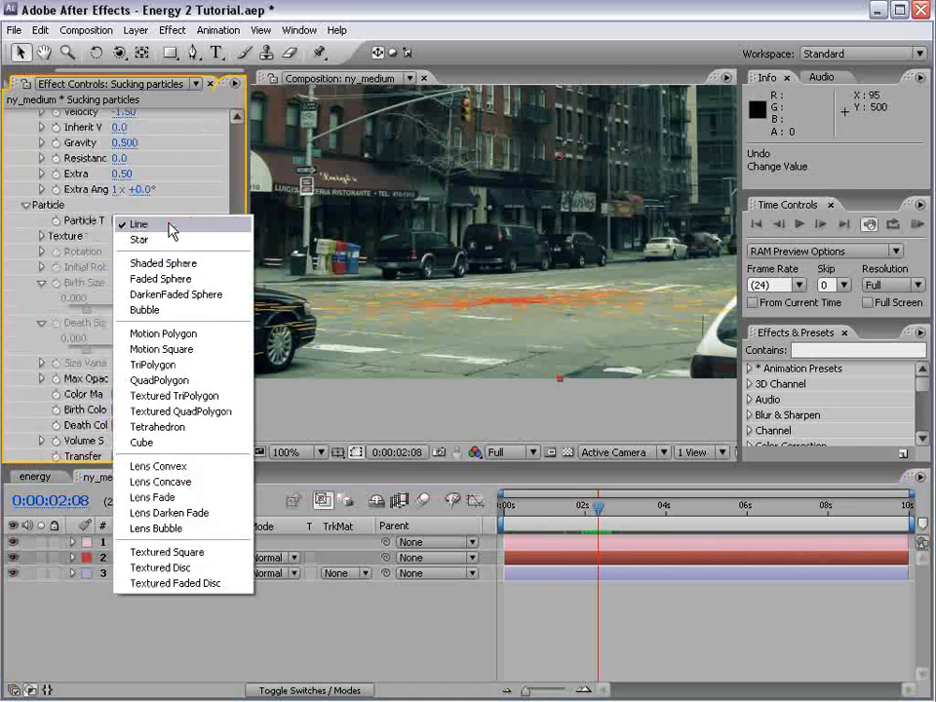
pyautogui.click(195, 363)
pyautogui.press('space')
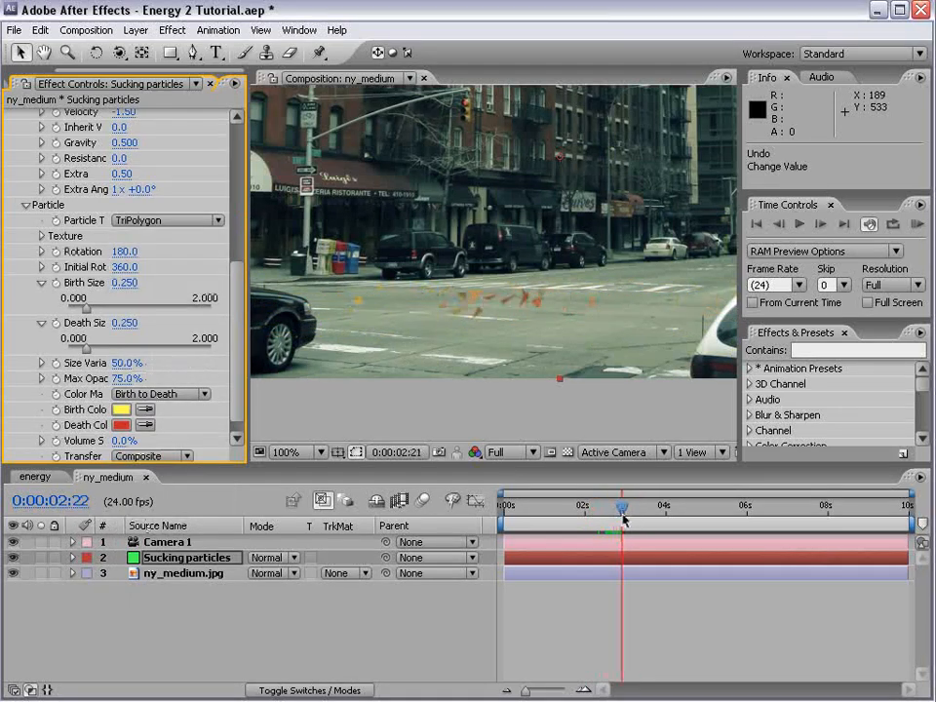
# Turn on Force Motionblur in the particle effect's rendering options
pyautogui.moveTo(240, 381); pyautogui.dragTo(237, 210)
pyautogui.click(151, 117)
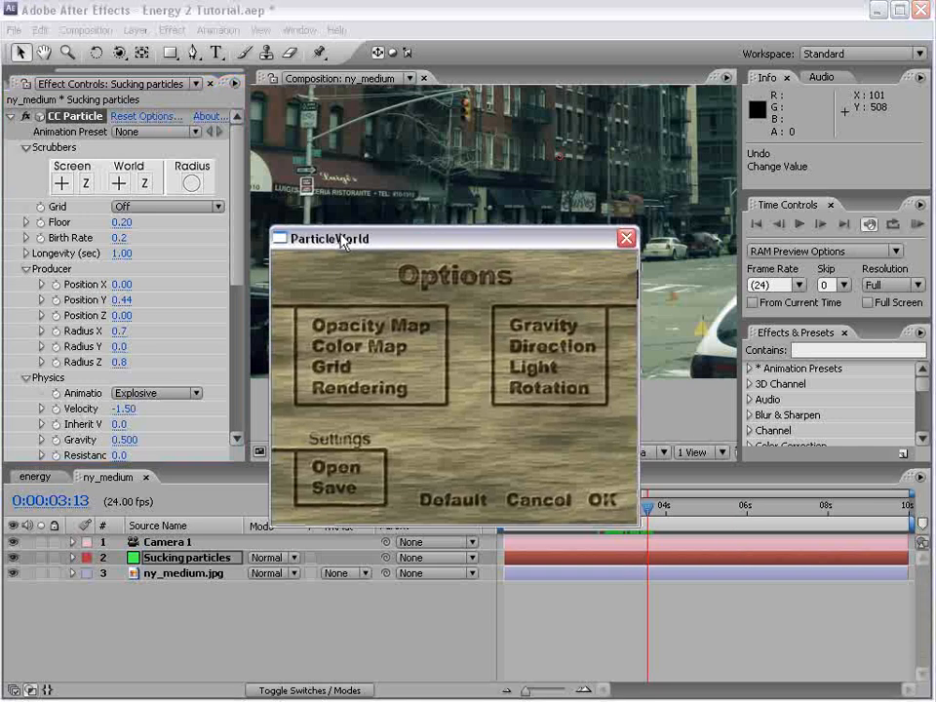
pyautogui.click(359, 386)
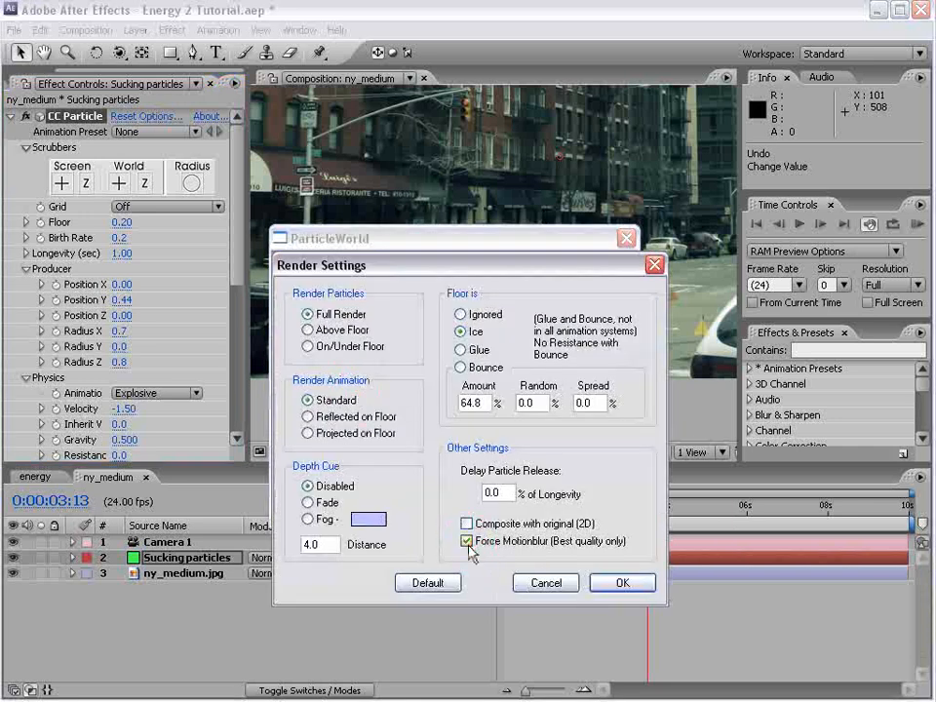
pyautogui.click(616, 582)
pyautogui.click(603, 499)
# Reduce the particles' Birth Size to 0.103 and Death Size to 0.077, checking the result up to 0:00:04:00
pyautogui.click(588, 507)
pyautogui.moveTo(588, 507); pyautogui.dragTo(595, 506)
pyautogui.moveTo(239, 226); pyautogui.dragTo(244, 347)
pyautogui.moveTo(88, 343); pyautogui.dragTo(74, 390)
pyautogui.moveTo(639, 506); pyautogui.dragTo(664, 505)
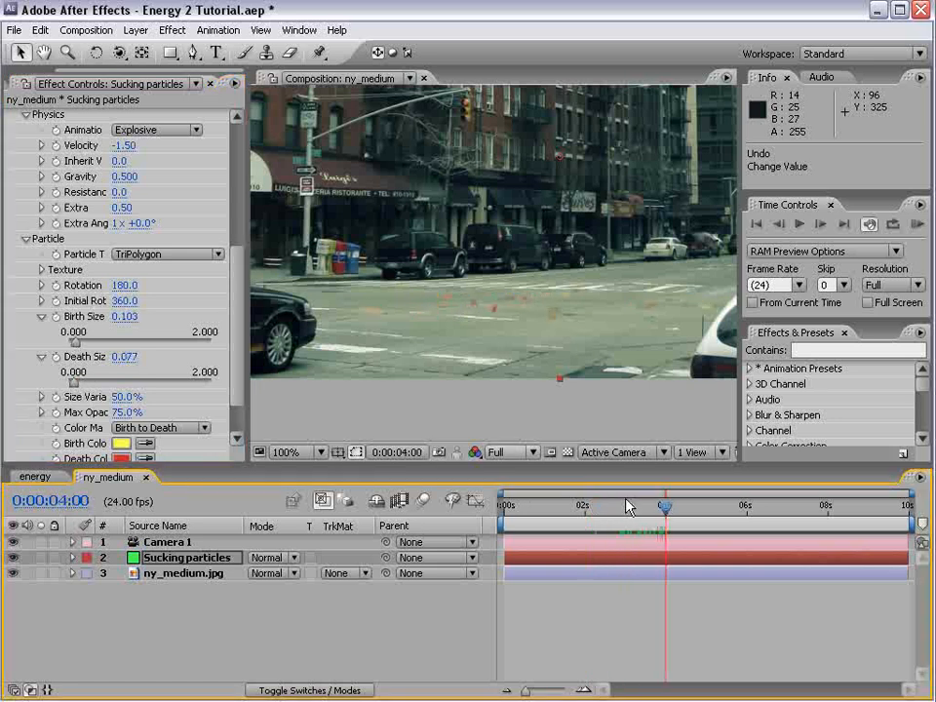
# Raise the Birth Rate to 1.4 and reduce the Birth Size to 0.043, checking the particles up to 0:00:01:20
pyautogui.moveTo(240, 354); pyautogui.dragTo(246, 233)
pyautogui.moveTo(118, 245); pyautogui.dragTo(124, 234)
pyautogui.moveTo(234, 290); pyautogui.dragTo(234, 378)
pyautogui.moveTo(131, 374); pyautogui.dragTo(113, 374)
pyautogui.click(531, 511)
pyautogui.moveTo(531, 516); pyautogui.dragTo(578, 511)
# Set the particle Longevity to 0.88 and run a RAM preview with the work area ending at 0:00:02:01
pyautogui.scroll(1, 241, 270)
pyautogui.scroll(5, 241, 276)
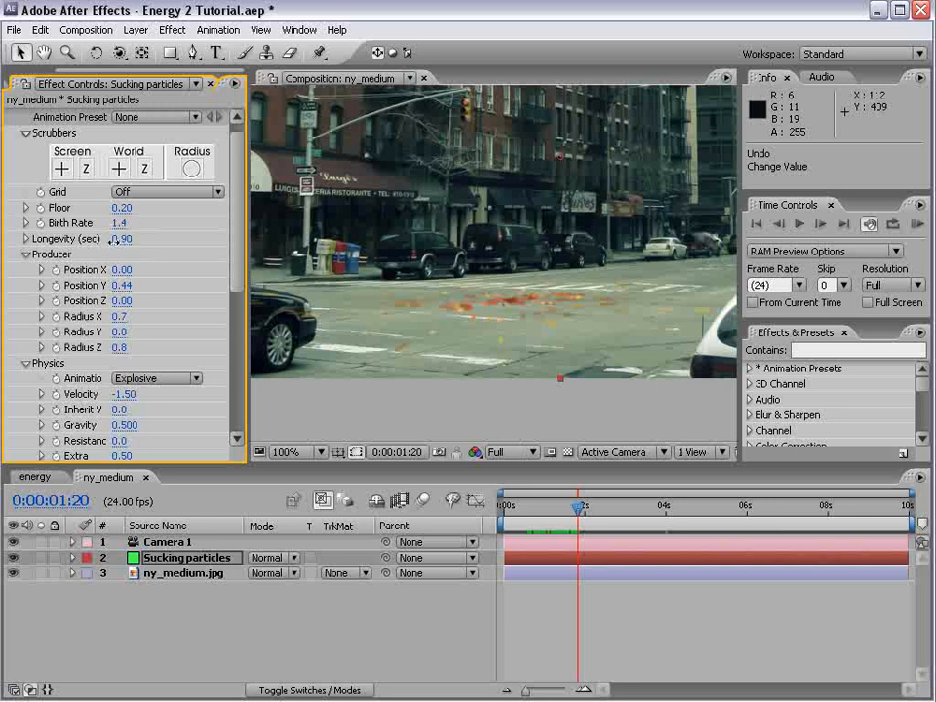
pyautogui.moveTo(578, 507); pyautogui.dragTo(586, 531)
pyautogui.press('n')
pyautogui.press('KP_0')
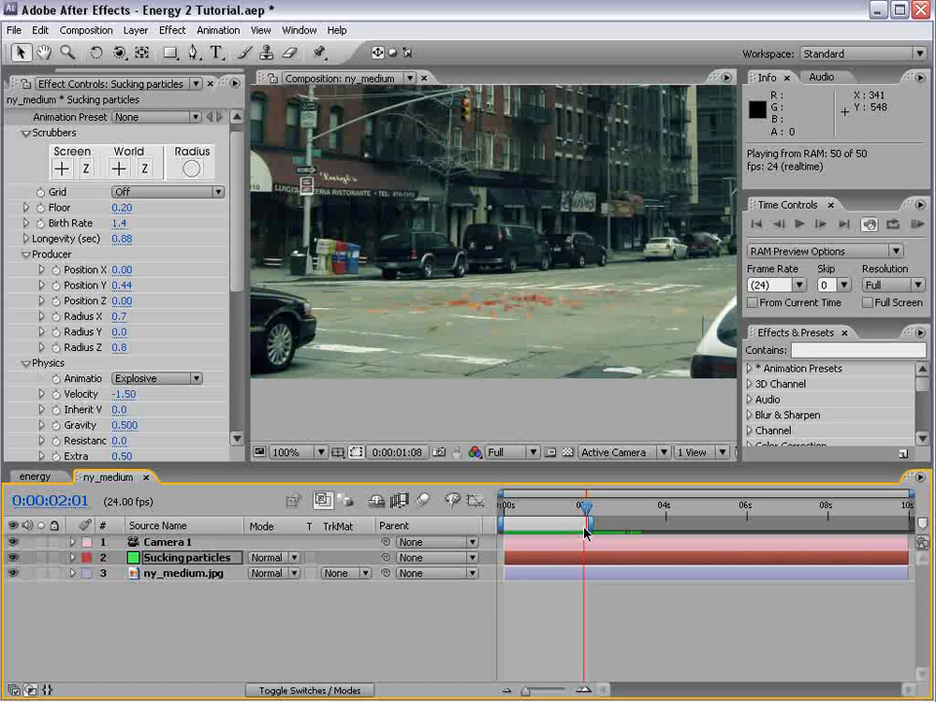
pyautogui.press('space')
# Set the particles' Death Color to orange
pyautogui.moveTo(234, 268); pyautogui.dragTo(236, 420)
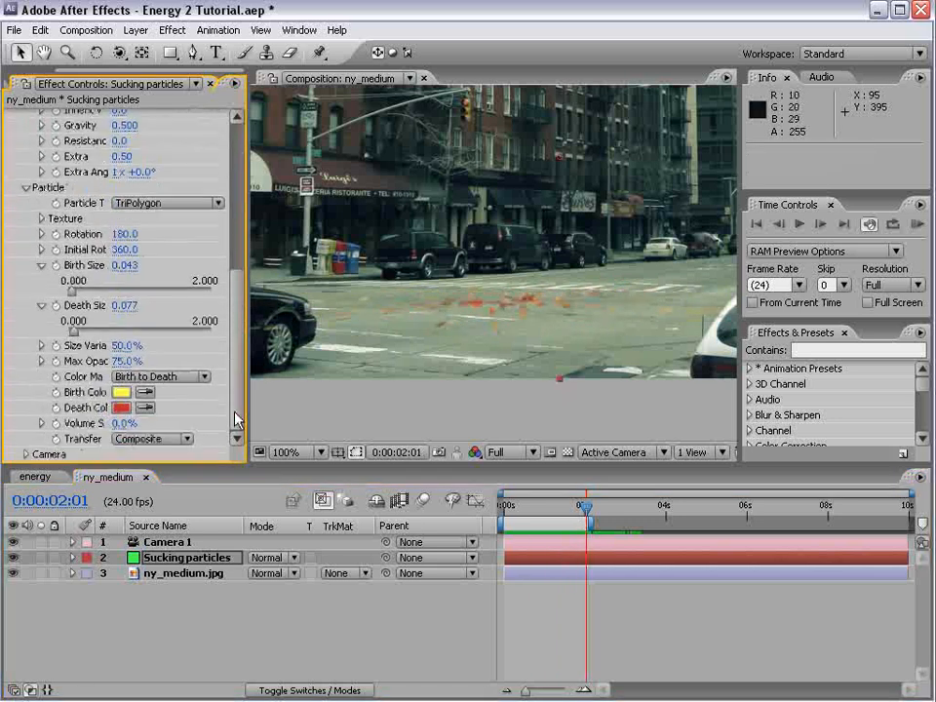
pyautogui.click(120, 409)
pyautogui.moveTo(546, 496); pyautogui.dragTo(295, 257)
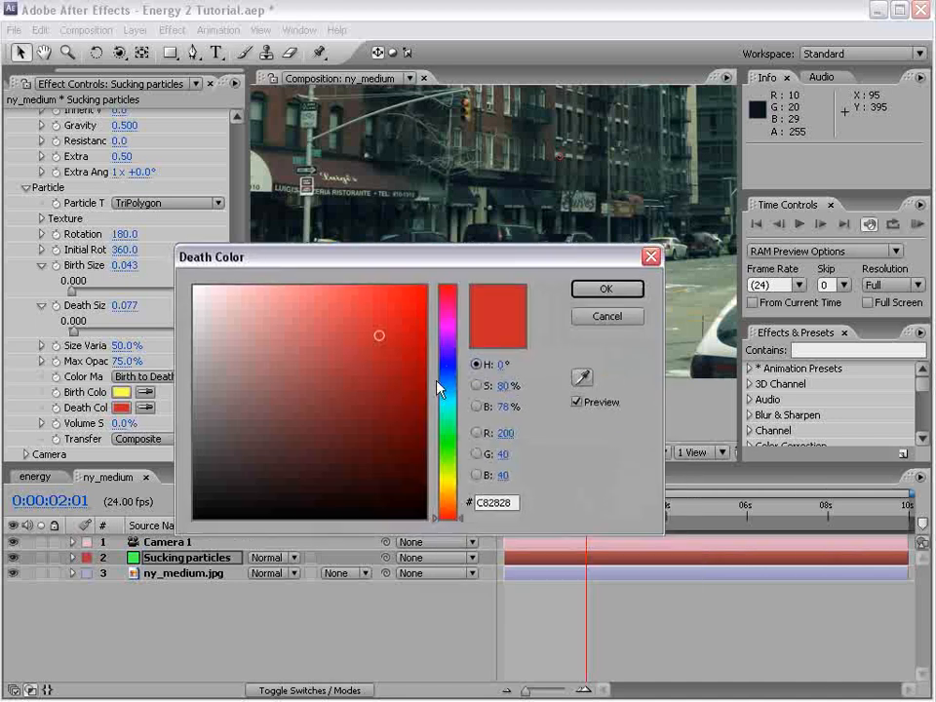
pyautogui.click(449, 499)
pyautogui.moveTo(379, 273); pyautogui.dragTo(420, 490)
pyautogui.moveTo(458, 536)
pyautogui.mouseDown()
pyautogui.moveTo(468, 529)
pyautogui.moveTo(438, 579)
pyautogui.moveTo(426, 568)
pyautogui.mouseUp()
pyautogui.click(645, 506)
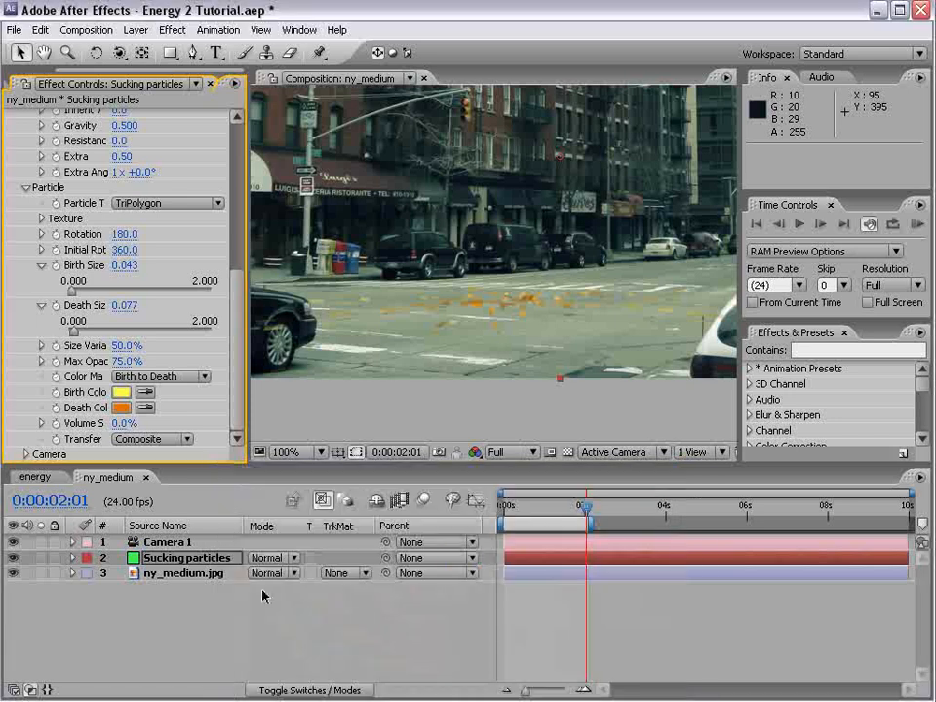
# Try the Add blending mode on the Sucking particles layer, settle on Screen, and view the whole composition
pyautogui.click(265, 558)
pyautogui.click(282, 682)
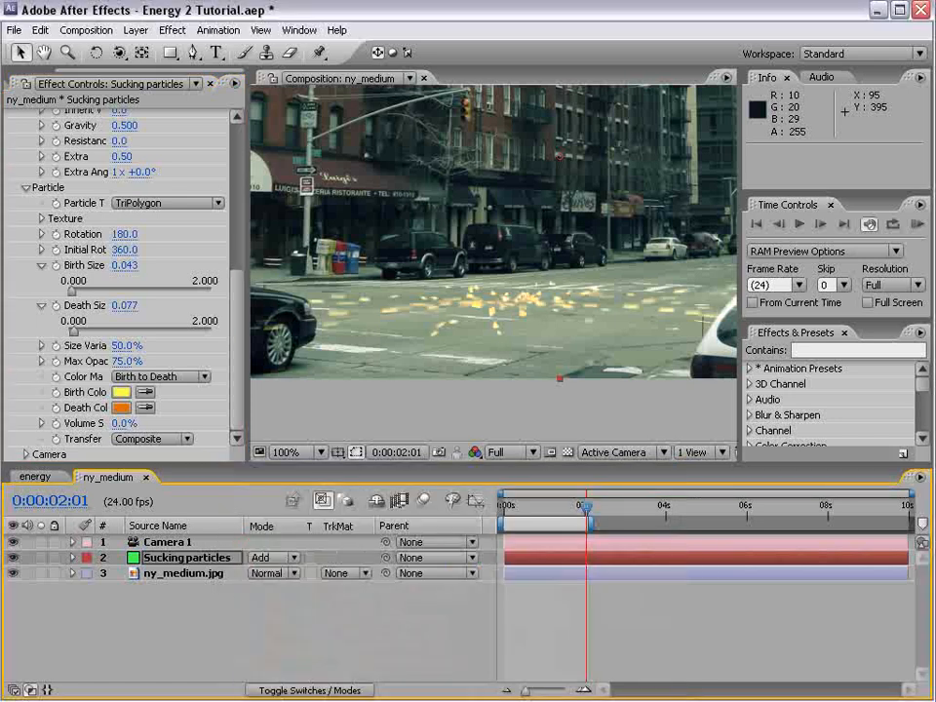
pyautogui.click(284, 562)
pyautogui.click(282, 587)
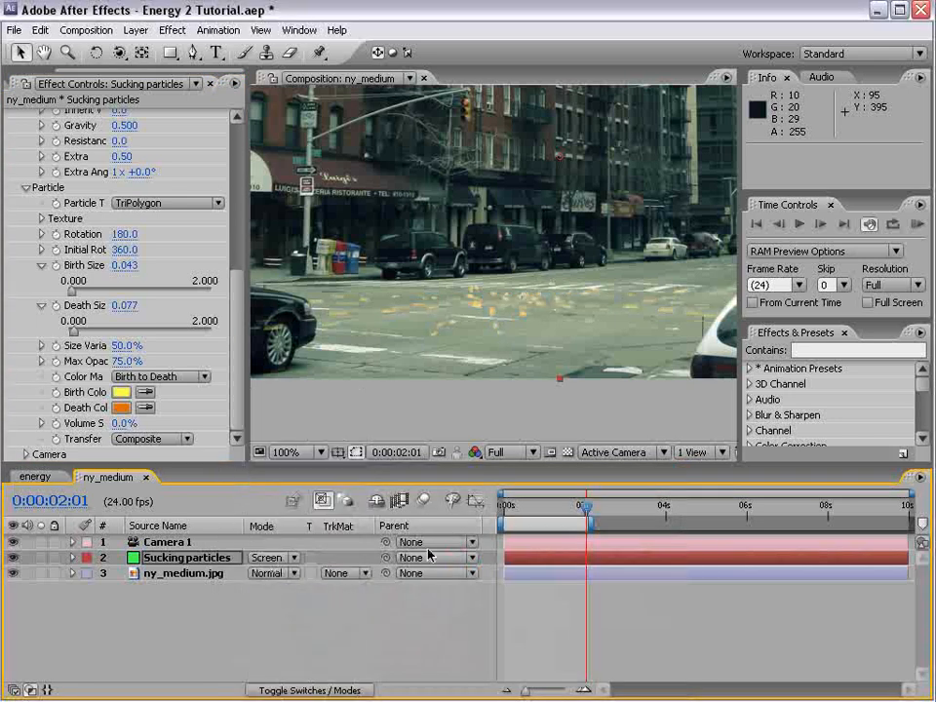
pyautogui.click(535, 301)
pyautogui.press('space')
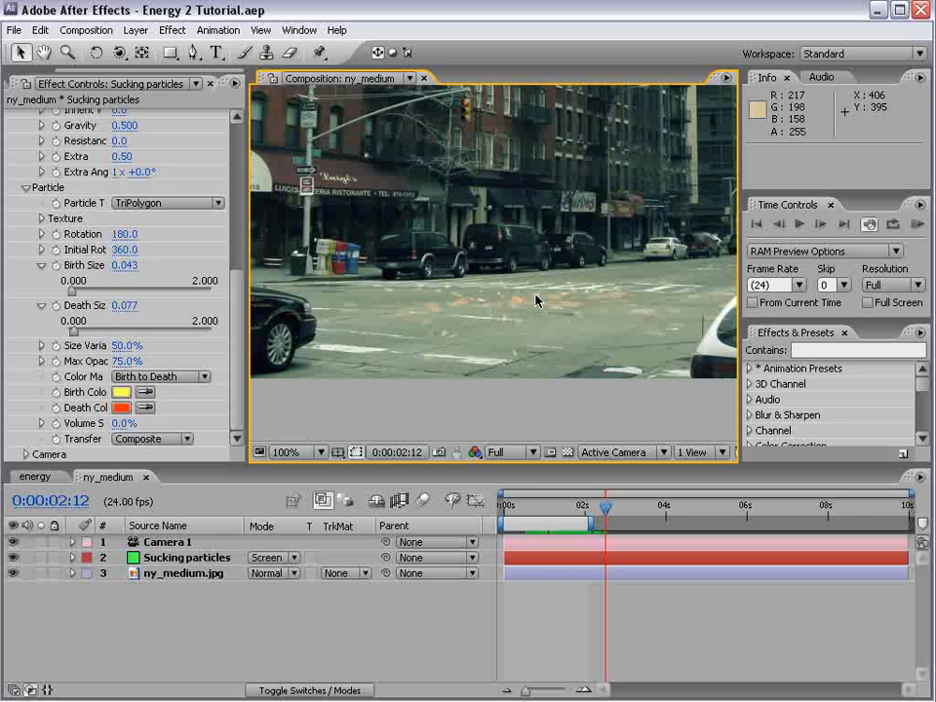
pyautogui.scroll(-1, 429, 265)
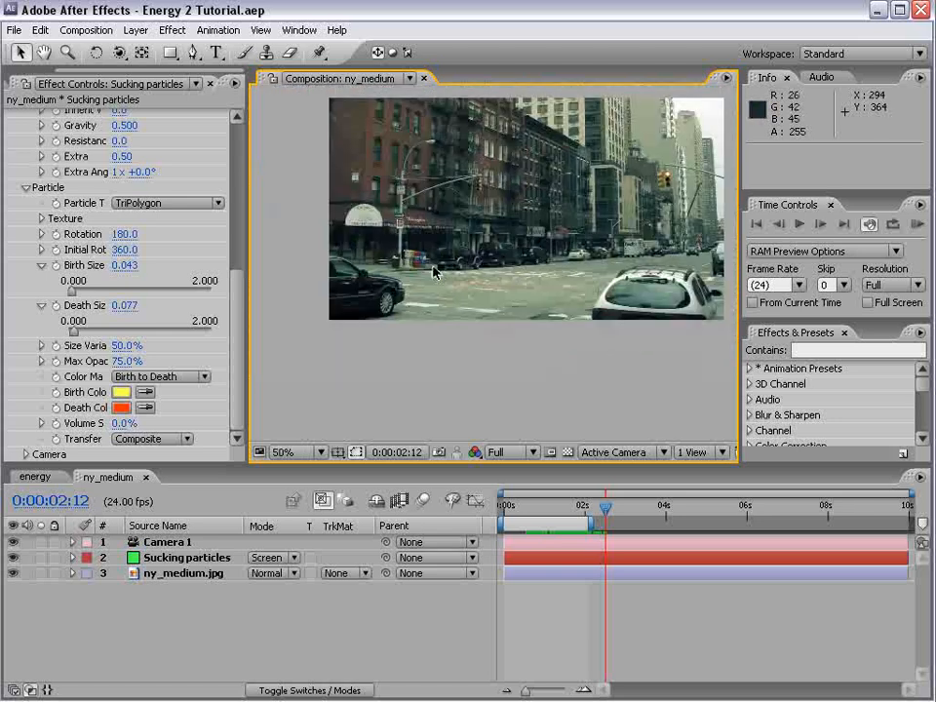
# Duplicate the Sucking particles layer and rename the upper copy Twister
pyautogui.click(165, 561)
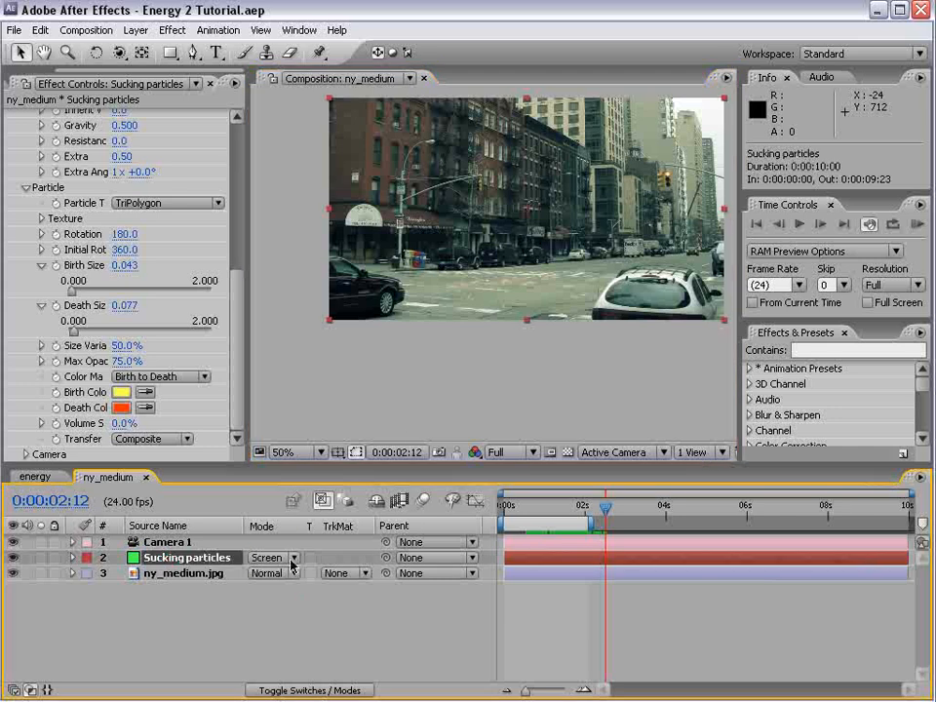
pyautogui.scroll(1, 469, 307)
pyautogui.press('space')
pyautogui.moveTo(472, 300); pyautogui.dragTo(485, 351)
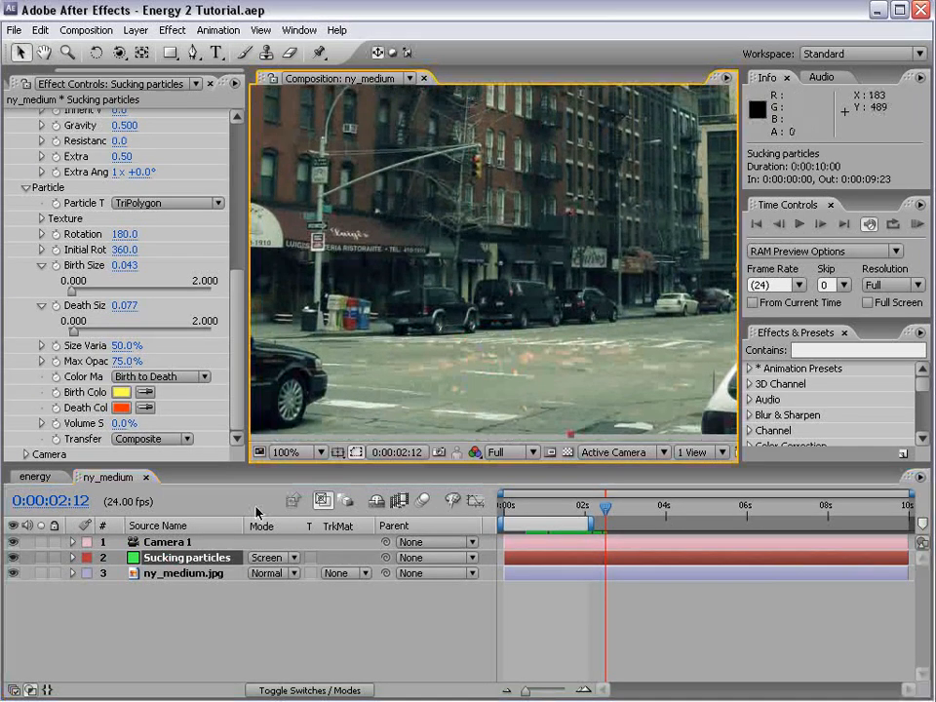
pyautogui.hotkey('ctrl', 'd')
pyautogui.click(168, 559)
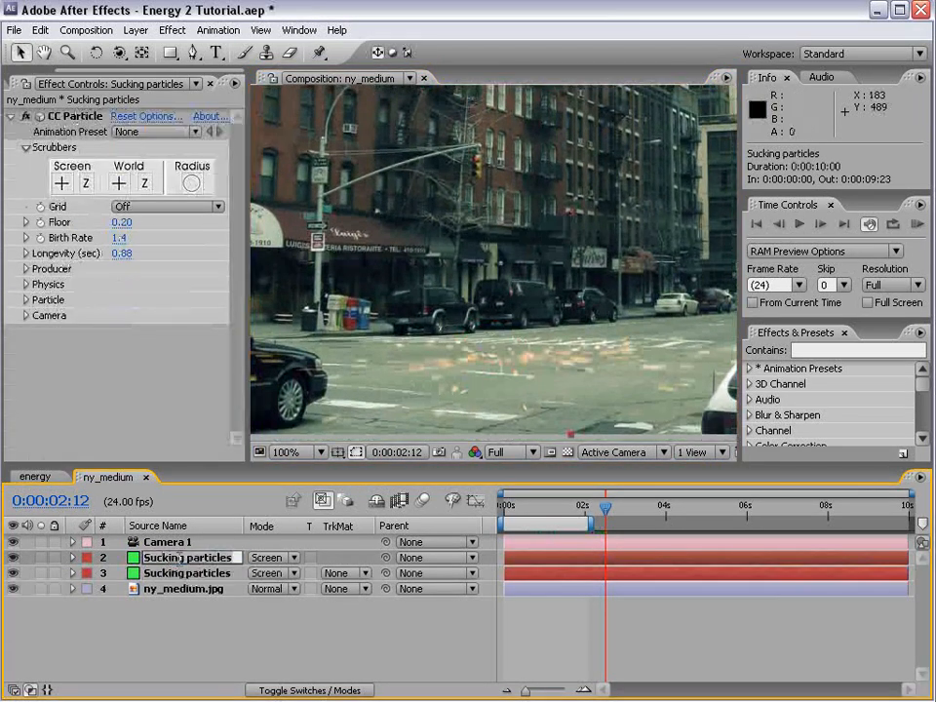
pyautogui.press('Return')
pyautogui.write('Twis')
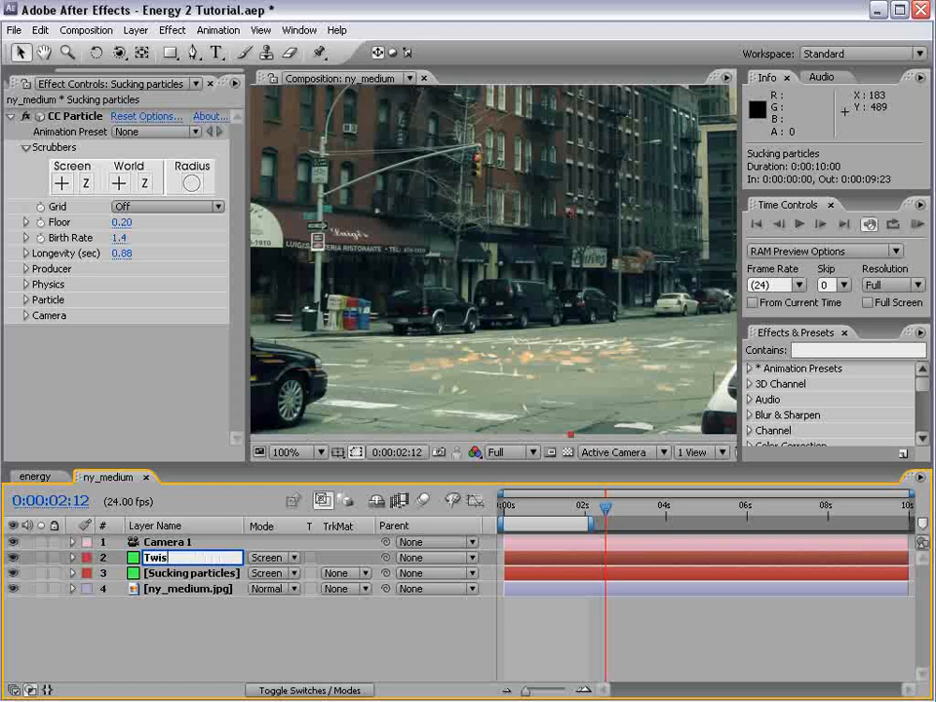
pyautogui.write('ter')
pyautogui.press('Return')
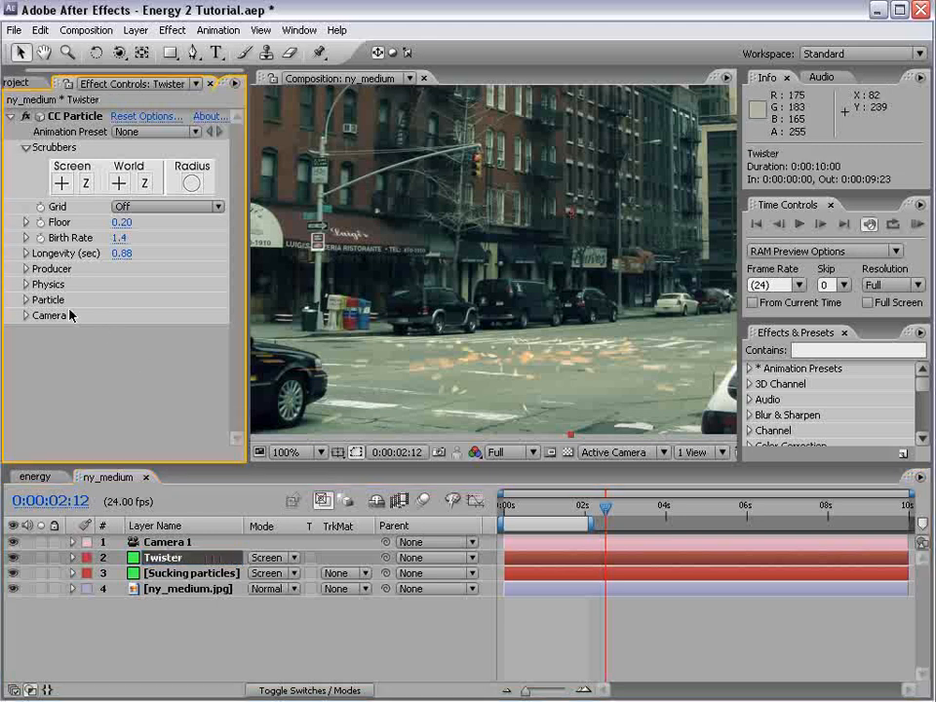
# Set the Twister layer's Physics Animation to Twirl and check it at 0:00:00:21 with the Sucking particles layer hidden
pyautogui.click(27, 284)
pyautogui.click(148, 302)
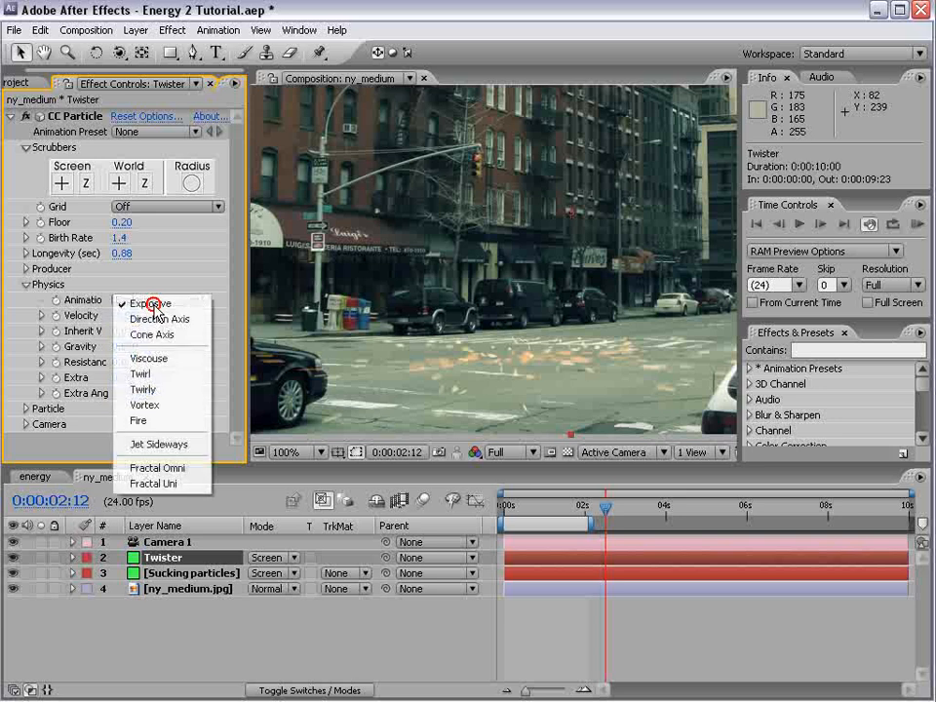
pyautogui.click(172, 376)
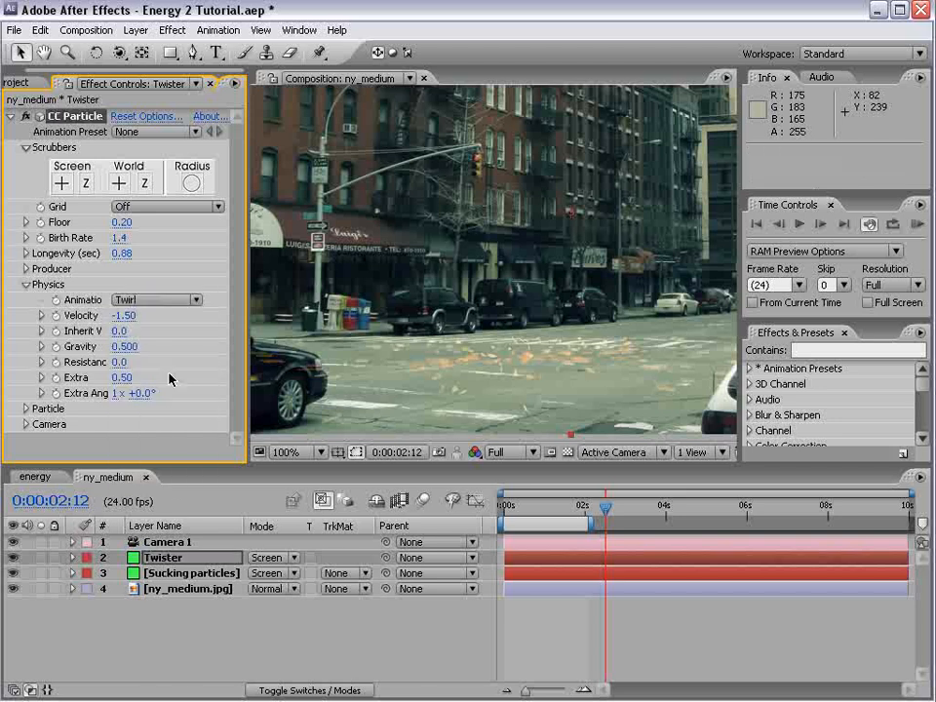
pyautogui.moveTo(568, 506); pyautogui.dragTo(541, 513)
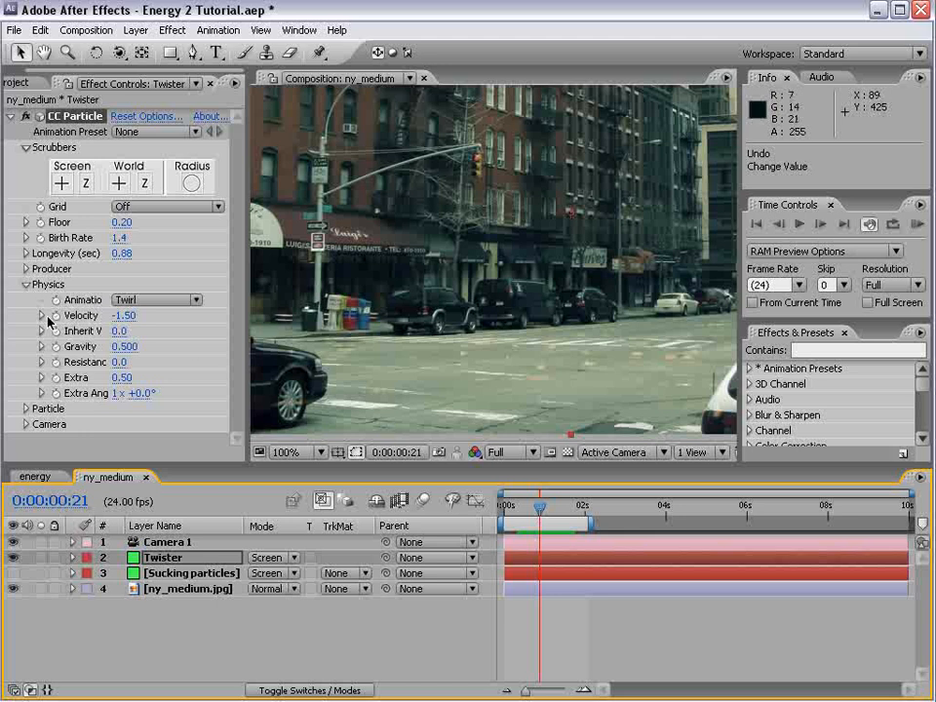
# Set the Twister producer's Radius X and Radius Z to 0
pyautogui.click(26, 268)
pyautogui.moveTo(119, 339); pyautogui.dragTo(41, 345)
pyautogui.moveTo(125, 372); pyautogui.dragTo(35, 369)
# Set the Twister layer's blending mode to Add and check the particles around 0:00:00:21
pyautogui.click(273, 563)
pyautogui.click(277, 527)
pyautogui.moveTo(535, 511)
pyautogui.mouseDown()
pyautogui.moveTo(528, 506)
pyautogui.moveTo(537, 507)
pyautogui.mouseUp()
pyautogui.scroll(-2, 161, 288)
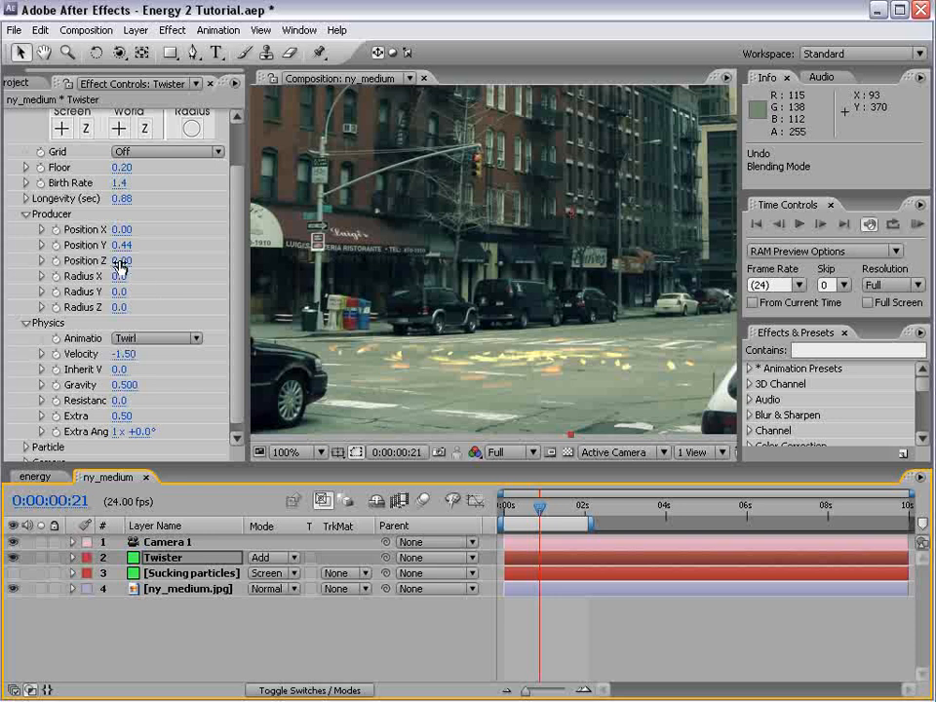
# Set both Velocity and Gravity to 0 in the Twister layer's Physics settings
pyautogui.click(127, 355)
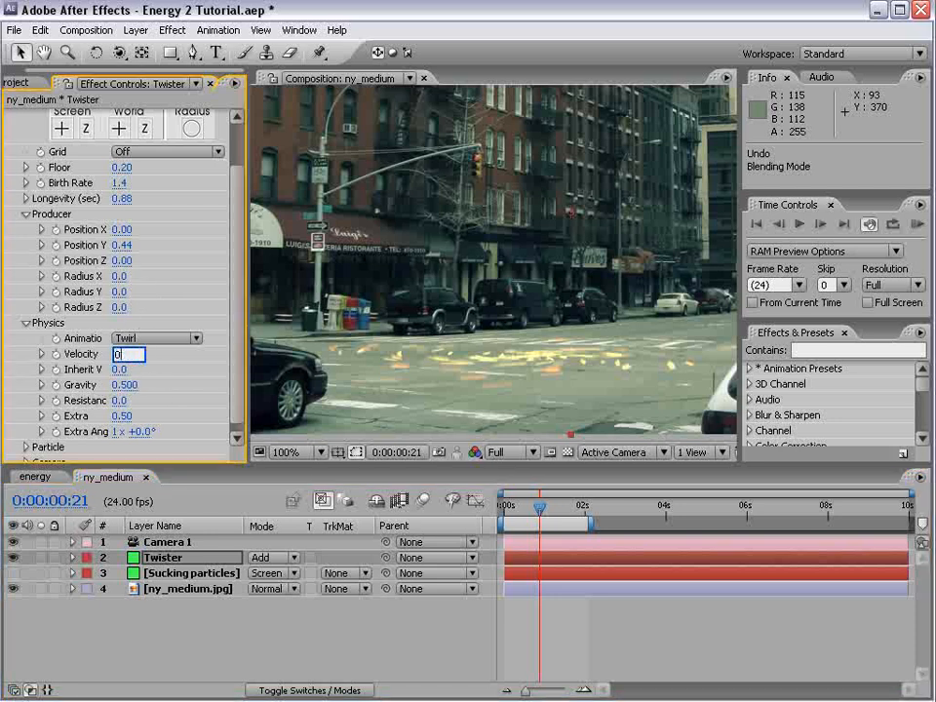
pyautogui.press('Return')
pyautogui.click(123, 386)
pyautogui.write('0')
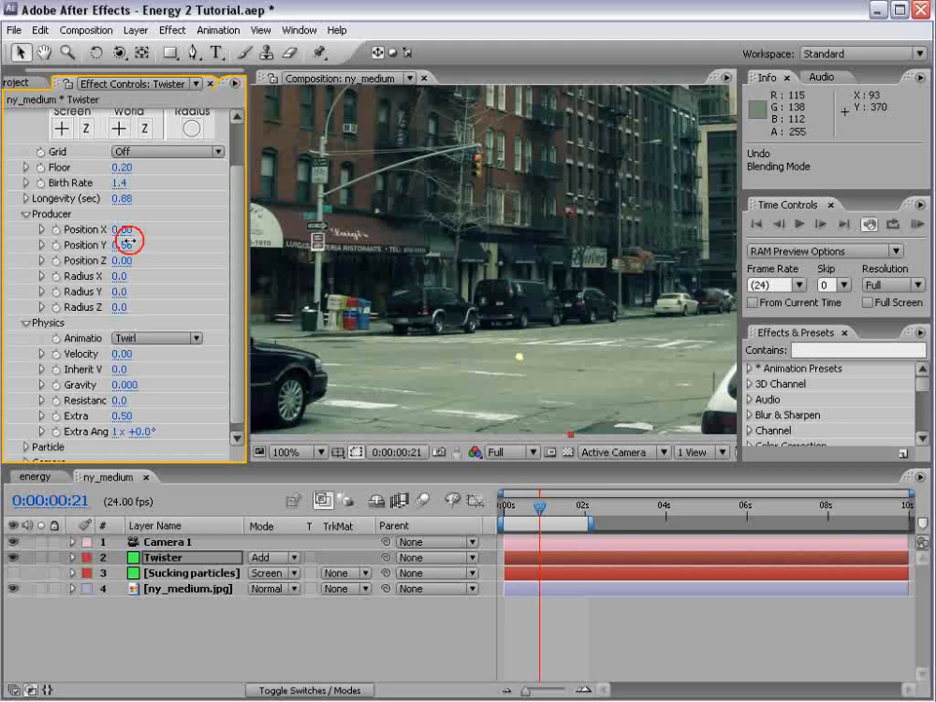
# Raise the Twister producer to Position Y 0.03 and stretch it into a vertical column with Radius Y 0.2
pyautogui.click(41, 244)
pyautogui.moveTo(115, 247); pyautogui.dragTo(94, 256)
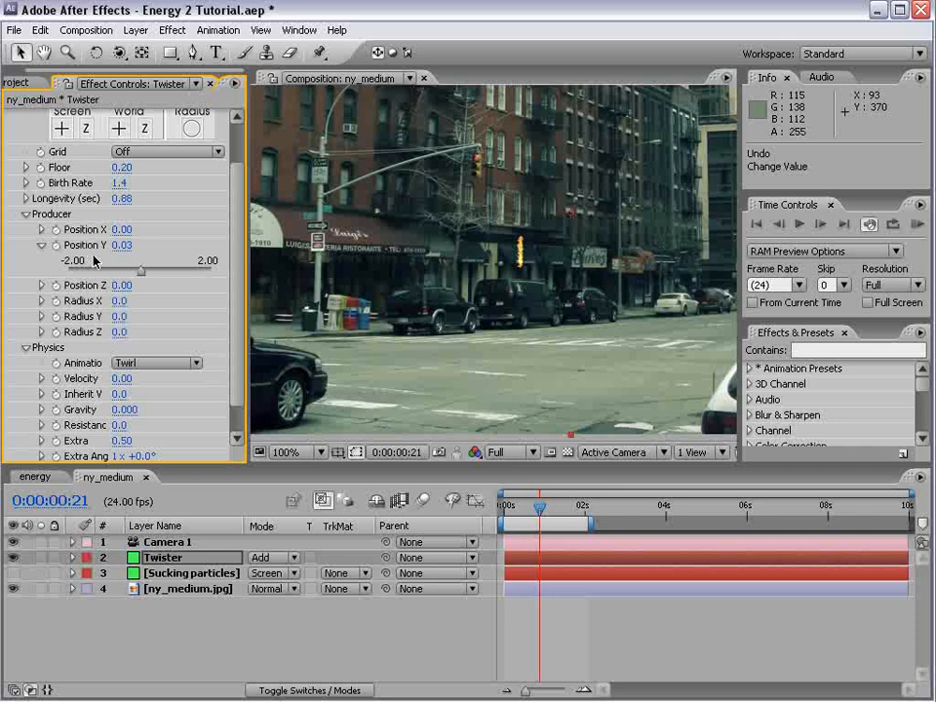
pyautogui.moveTo(117, 316); pyautogui.dragTo(120, 301)
pyautogui.scroll(-1, 231, 312)
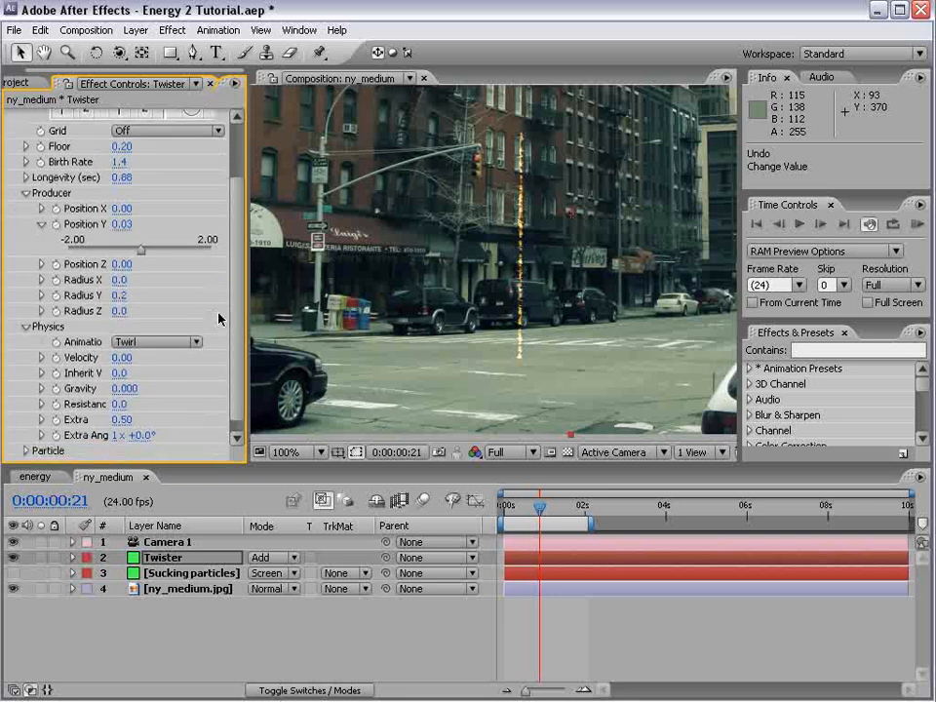
# Set the Twister's Velocity to 0.07 and Extra Angle to 1x +342°, checking the twist up to 0:00:01:19
pyautogui.moveTo(124, 359); pyautogui.dragTo(128, 353)
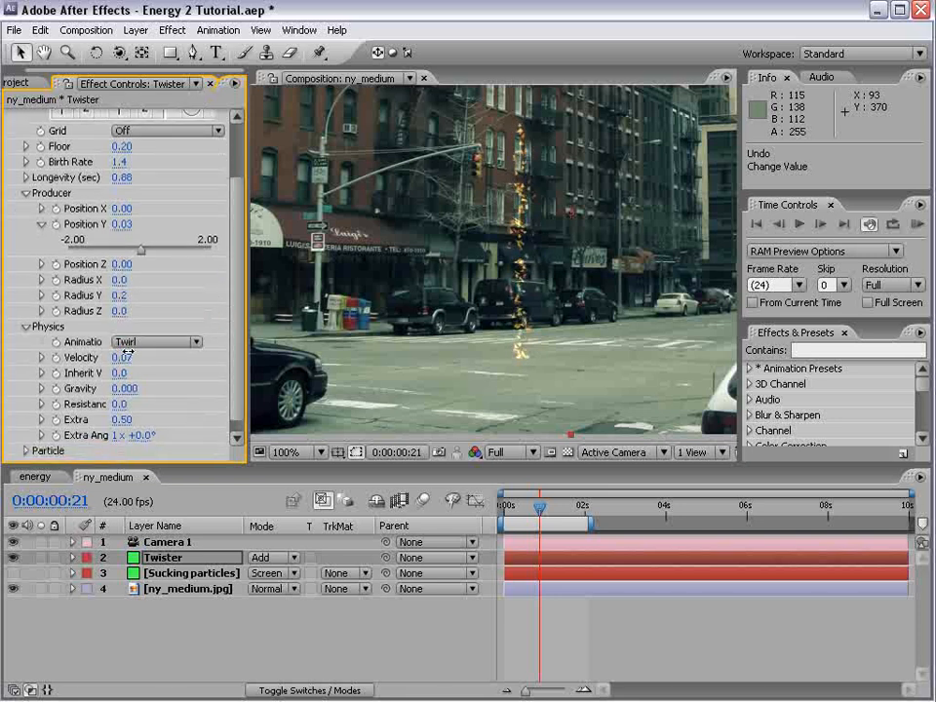
pyautogui.scroll(-1, 234, 347)
pyautogui.moveTo(146, 432); pyautogui.dragTo(338, 391)
pyautogui.moveTo(530, 508); pyautogui.dragTo(576, 507)
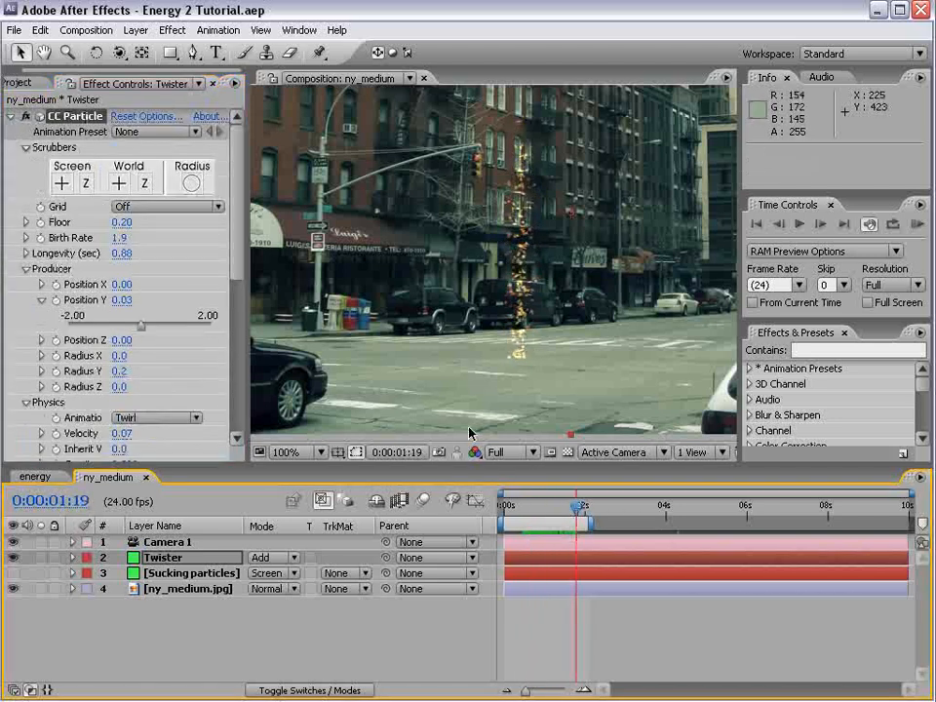
# Set the Twister's Gravity to -0.150 and run a RAM preview of the rising column
pyautogui.scroll(-5, 216, 320)
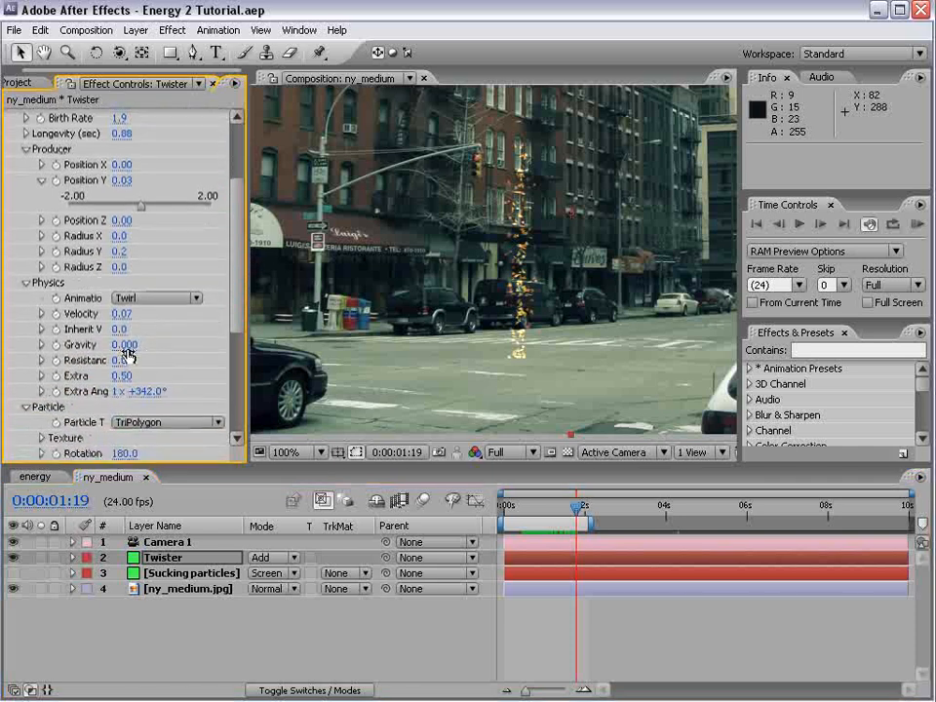
pyautogui.moveTo(128, 343); pyautogui.dragTo(113, 344)
pyautogui.moveTo(523, 504); pyautogui.dragTo(540, 505)
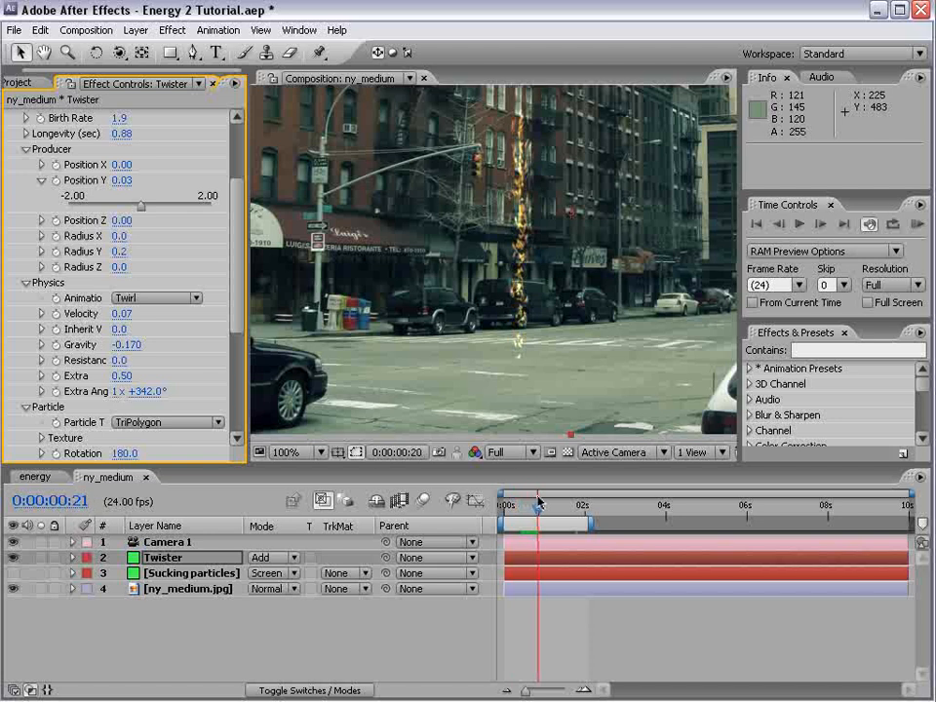
pyautogui.moveTo(128, 344); pyautogui.dragTo(126, 346)
pyautogui.press('KP_0')
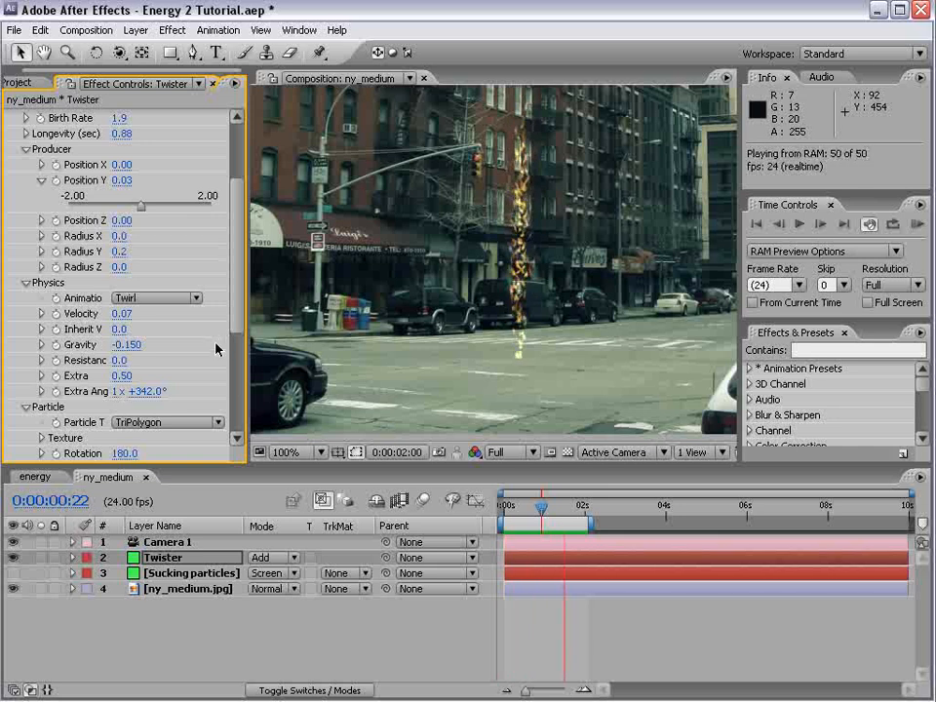
# Set the Twister's Gravity to -0.05 and run a RAM preview of the column
pyautogui.click(127, 344)
pyautogui.write('-.05')
pyautogui.press('Return')
pyautogui.press('KP_0')
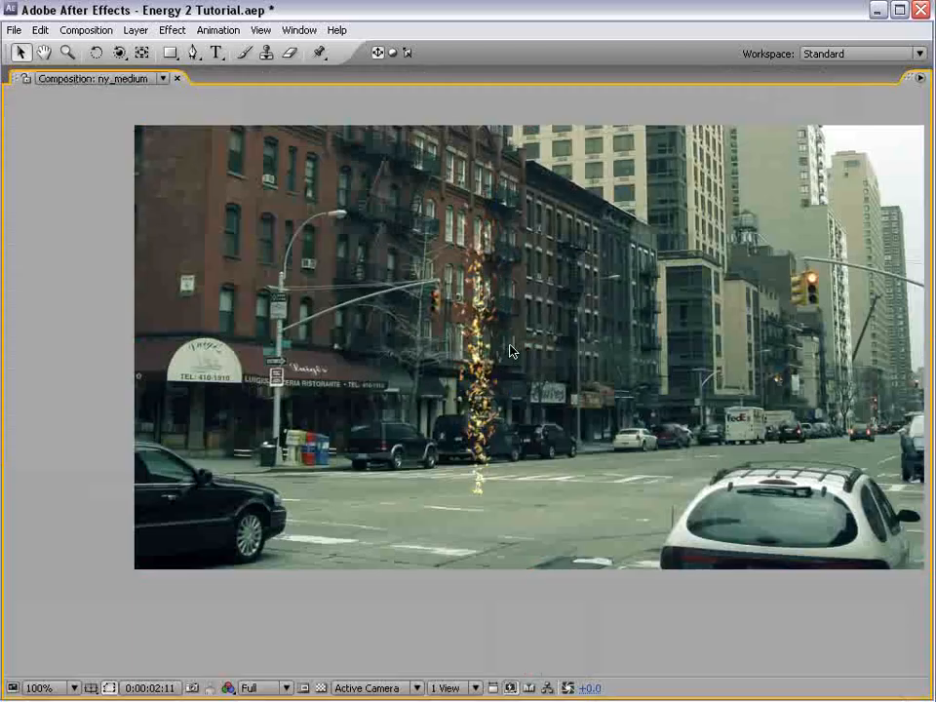
# Save the project
pyautogui.press('`')
pyautogui.scroll(-1, 508, 314)
pyautogui.hotkey('ctrl', 's')
pyautogui.scroll(1, 512, 308)
# Create a new 864 x 486 pixel solid in light orange
pyautogui.press('space')
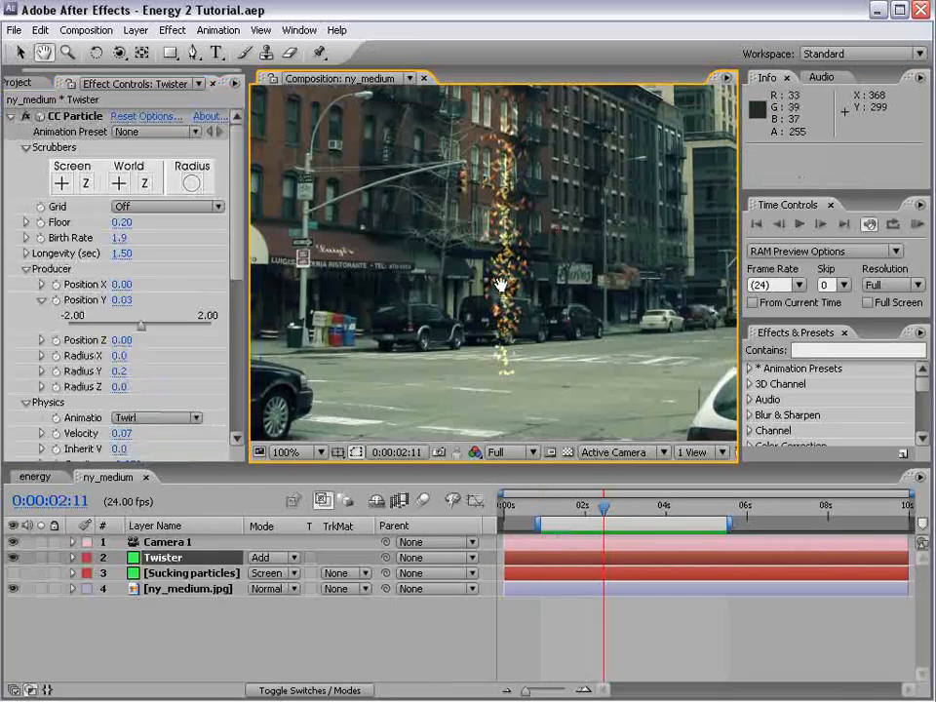
pyautogui.moveTo(509, 308); pyautogui.dragTo(510, 342)
pyautogui.click(143, 23)
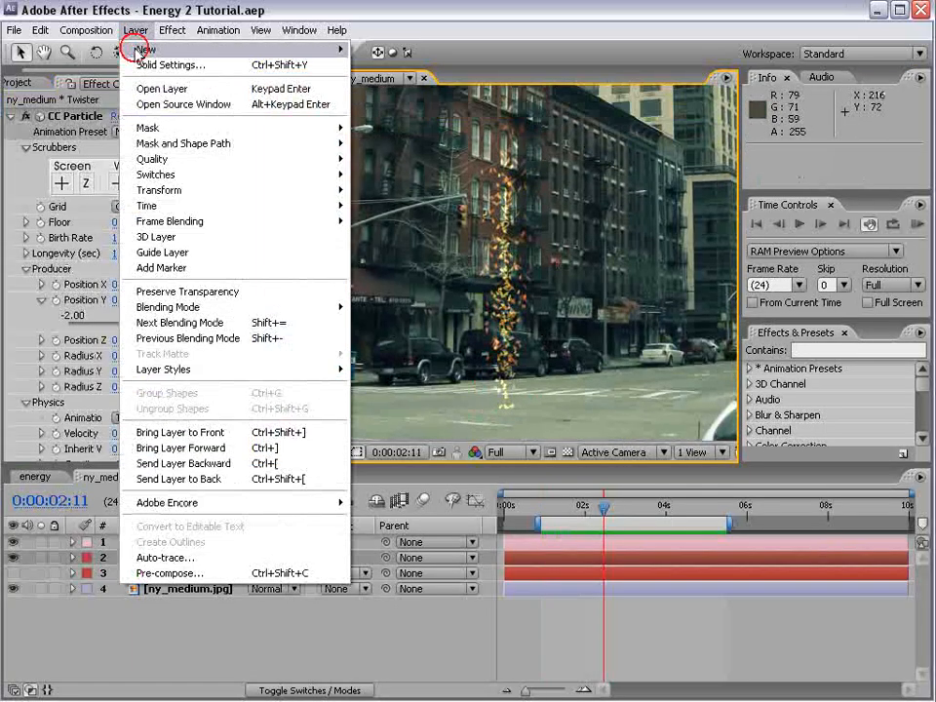
pyautogui.moveTo(176, 49)
pyautogui.click(419, 66)
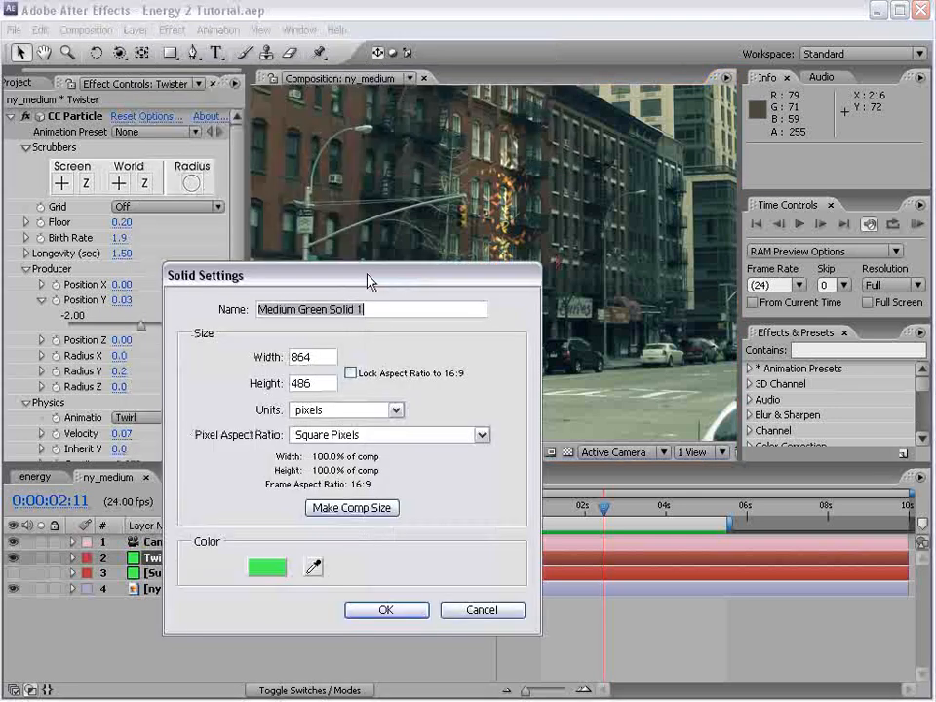
pyautogui.click(275, 566)
pyautogui.click(464, 604)
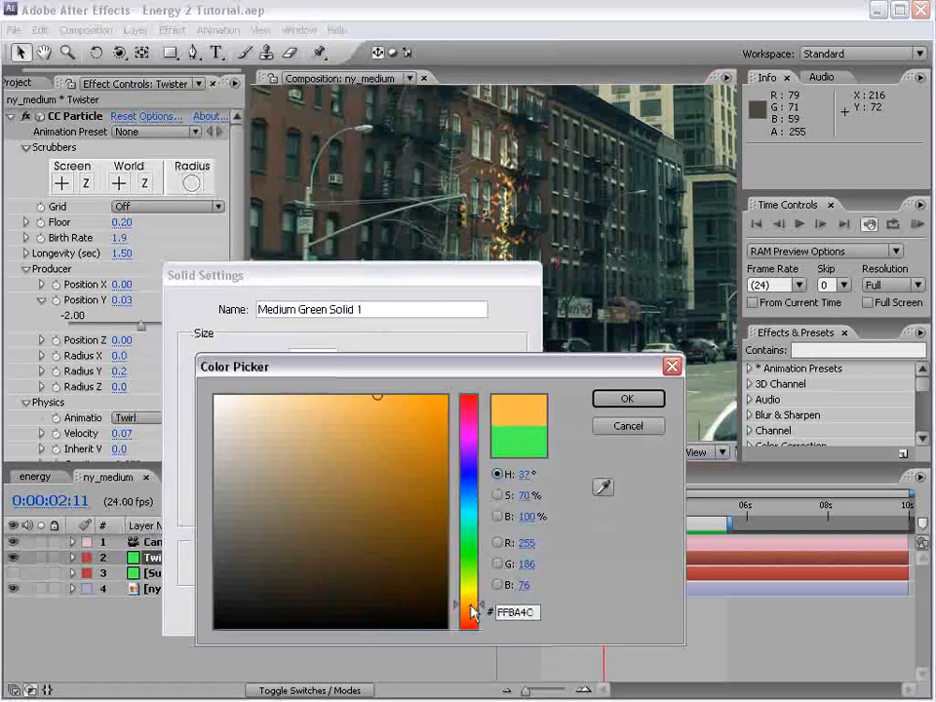
pyautogui.click(596, 401)
pyautogui.click(395, 610)
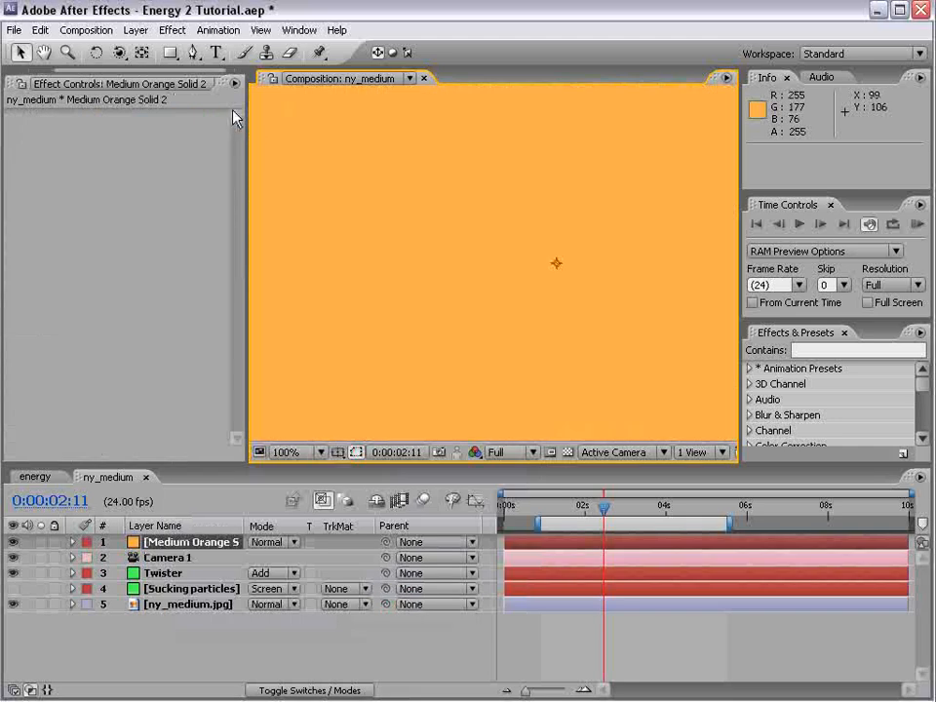
# Trace a narrow closed mask around the twister column on the orange solid, hiding the solid while drawing with the Pen tool
pyautogui.click(198, 54)
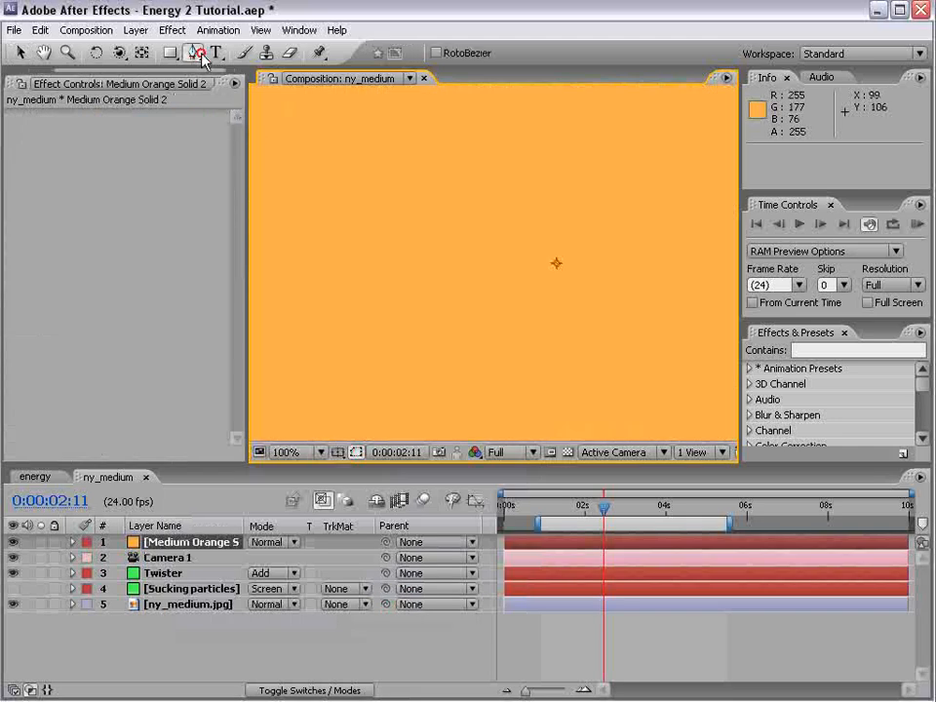
pyautogui.click(14, 542)
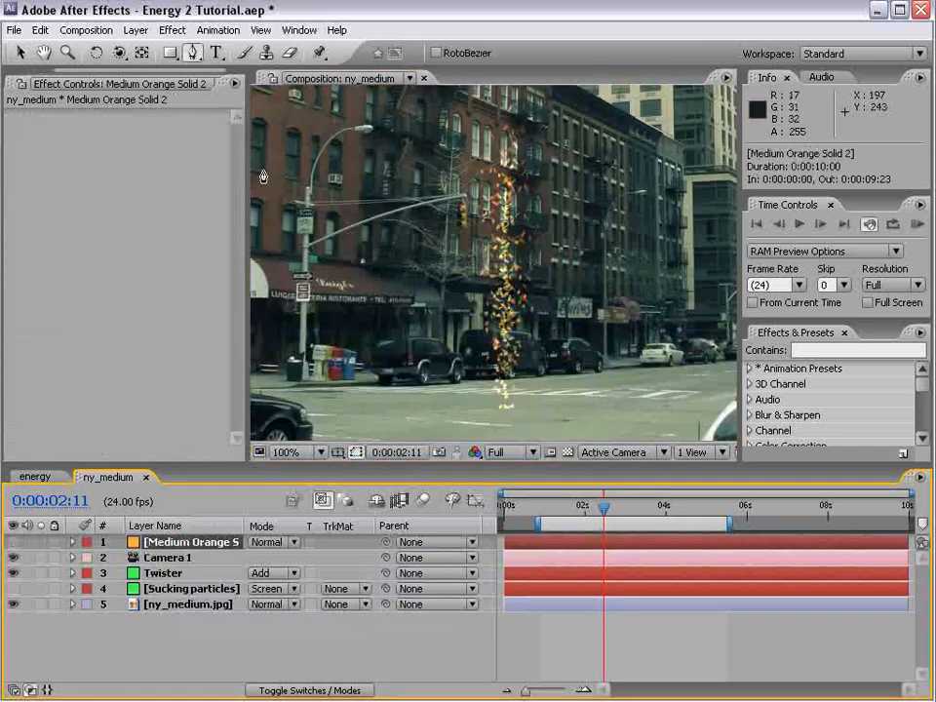
pyautogui.click(501, 403)
pyautogui.click(481, 356)
pyautogui.click(485, 322)
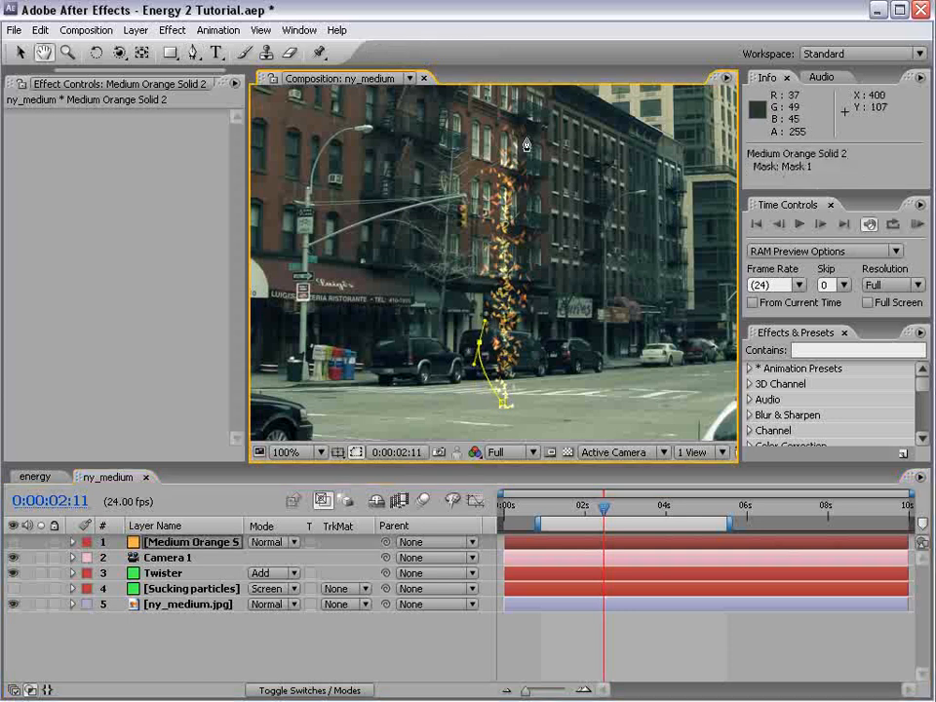
pyautogui.moveTo(512, 182); pyautogui.dragTo(513, 192)
pyautogui.moveTo(523, 347); pyautogui.dragTo(517, 381)
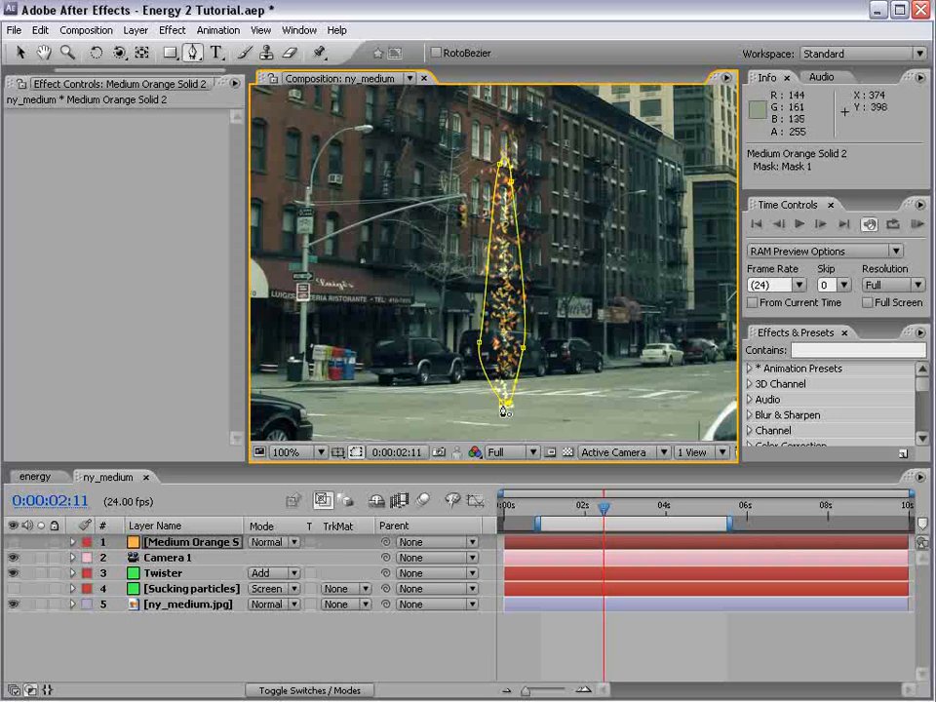
pyautogui.click(12, 541)
# Feather the orange solid's mask by 18 pixels and set the solid's blending mode to Add
pyautogui.press('f')
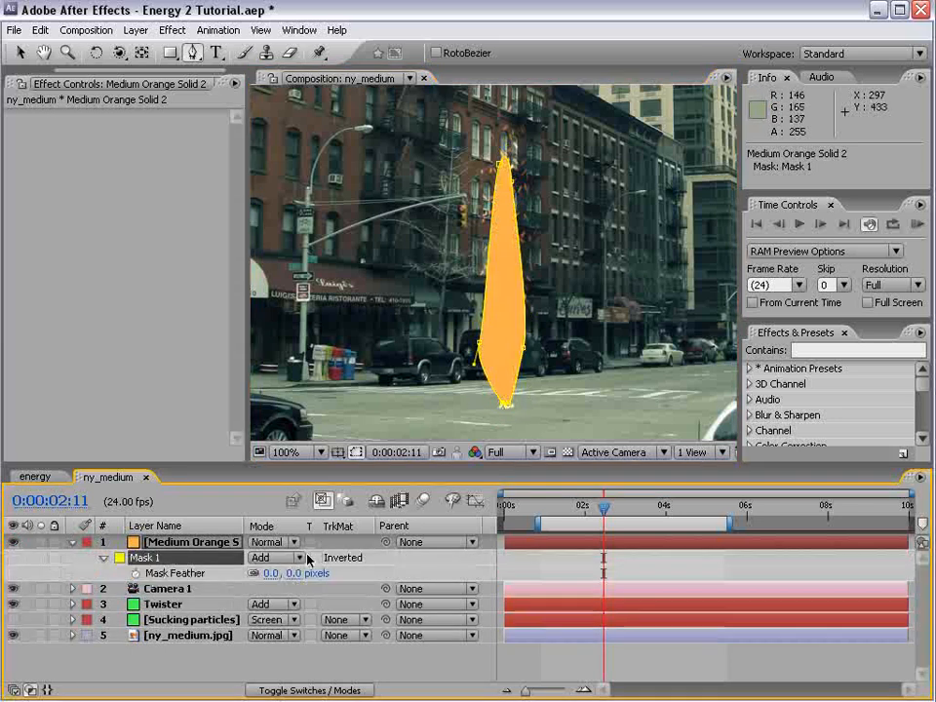
pyautogui.moveTo(312, 579)
pyautogui.mouseDown()
pyautogui.moveTo(303, 573)
pyautogui.moveTo(326, 573)
pyautogui.moveTo(298, 573)
pyautogui.mouseUp()
pyautogui.click(265, 541)
pyautogui.click(265, 698)
pyautogui.click(265, 542)
pyautogui.click(265, 542)
# Reshape the orange solid's mask into a thinner sliver along the column's centre and run a RAM preview
pyautogui.press('v')
pyautogui.moveTo(478, 342); pyautogui.dragTo(514, 352)
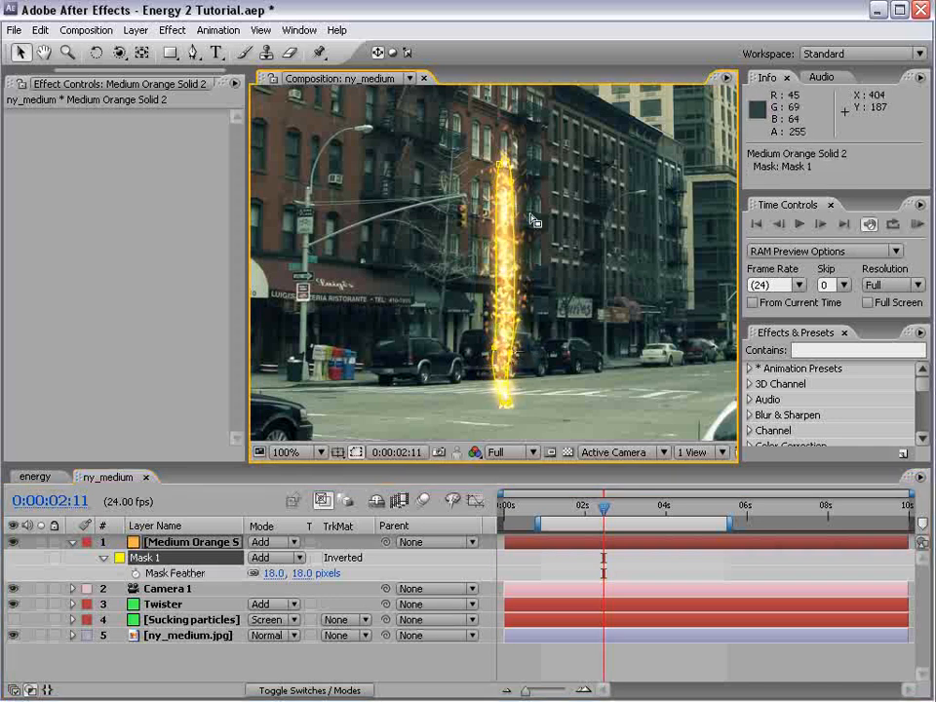
pyautogui.moveTo(511, 173); pyautogui.dragTo(508, 221)
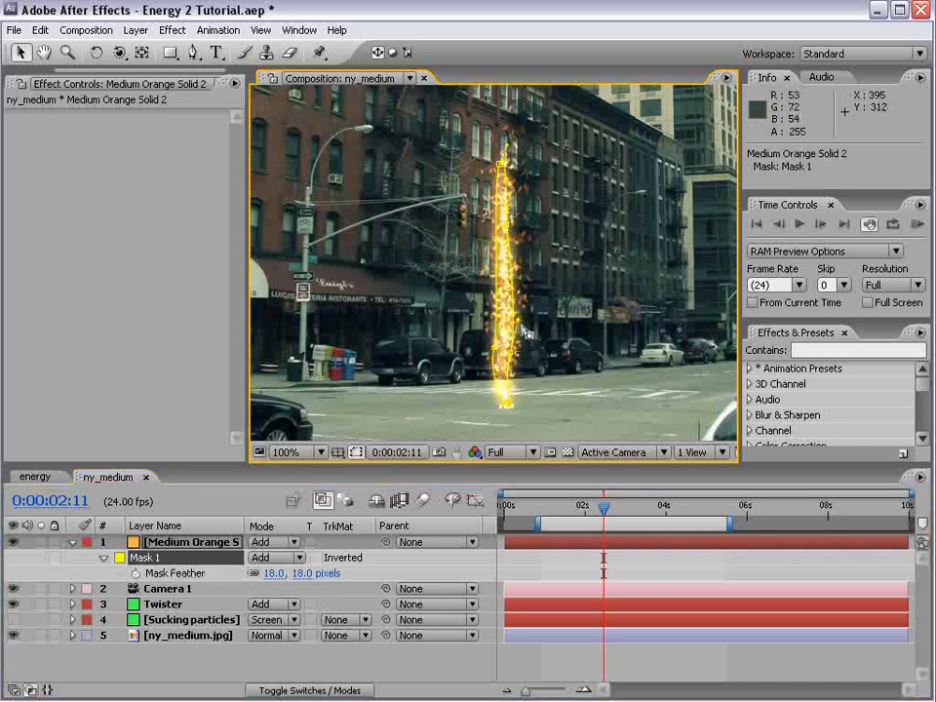
pyautogui.moveTo(494, 347); pyautogui.dragTo(501, 359)
pyautogui.moveTo(500, 164); pyautogui.dragTo(502, 170)
pyautogui.moveTo(505, 225); pyautogui.dragTo(508, 229)
pyautogui.click(554, 572)
pyautogui.scroll(-1, 556, 288)
pyautogui.scroll(1, 555, 293)
pyautogui.press('KP_0')
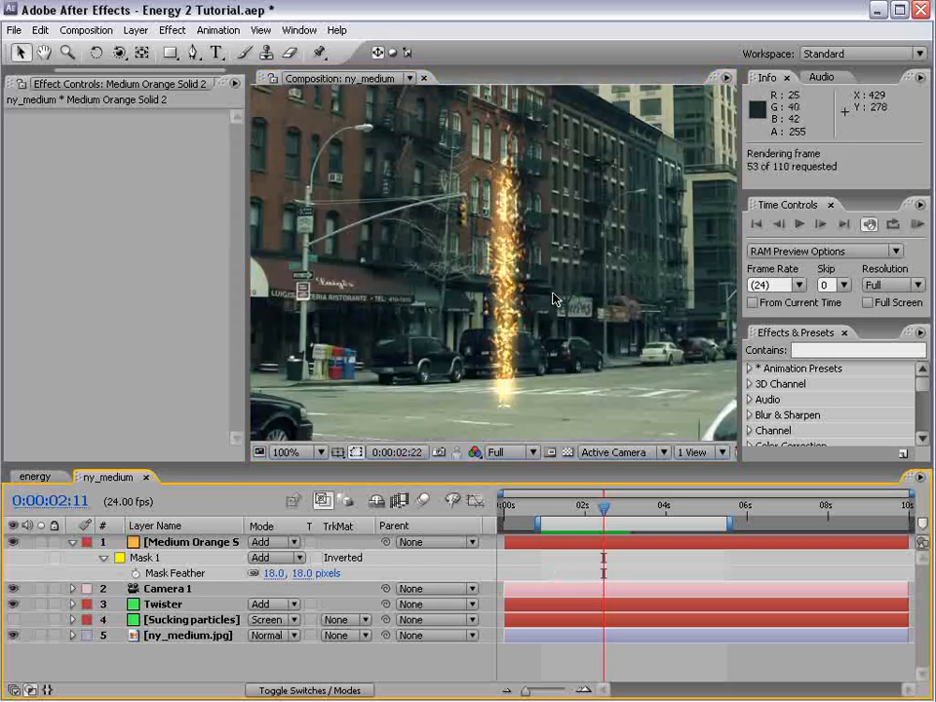
# Move the orange solid below Camera 1 in the layer stack and rename it Core
pyautogui.click(223, 633)
pyautogui.moveTo(168, 542); pyautogui.dragTo(169, 563)
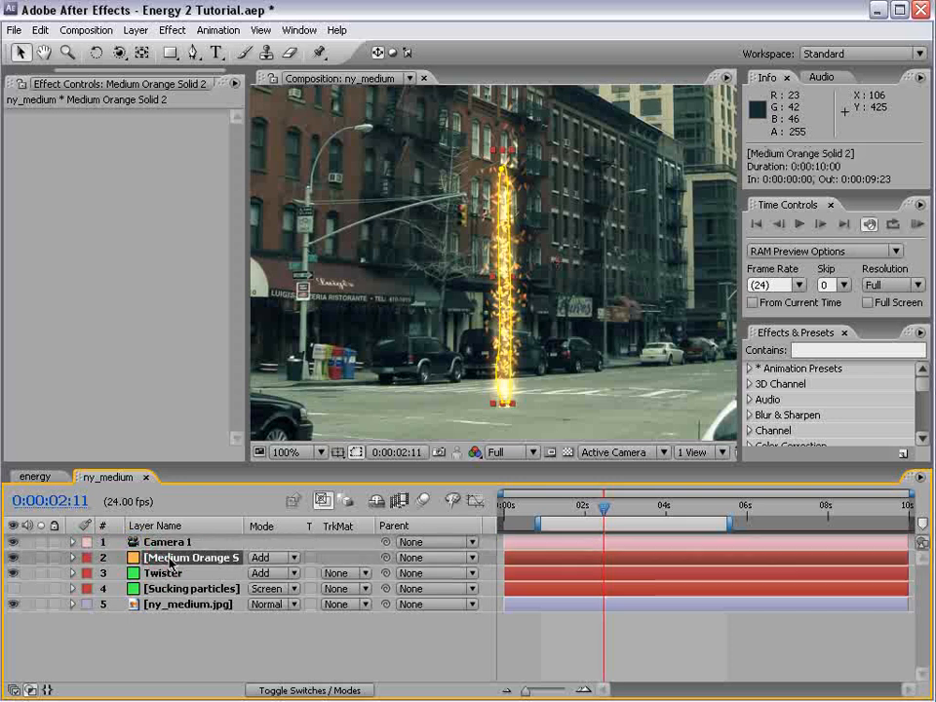
pyautogui.press('Return')
pyautogui.write('Core')
pyautogui.press('Return')
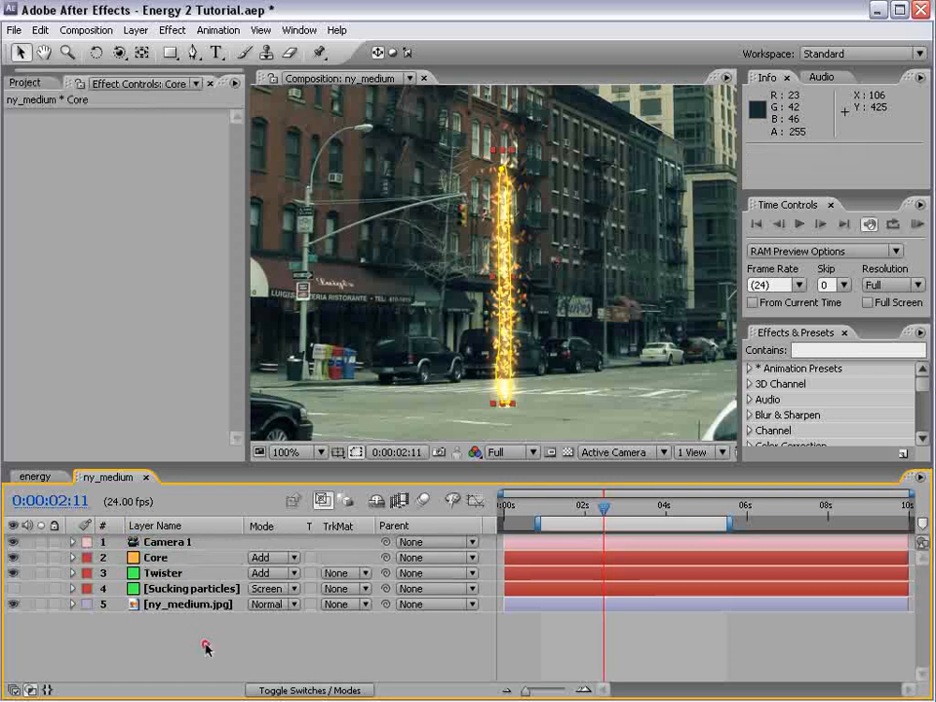
# Duplicate the Camera 1 layer
pyautogui.click(205, 650)
pyautogui.click(154, 557)
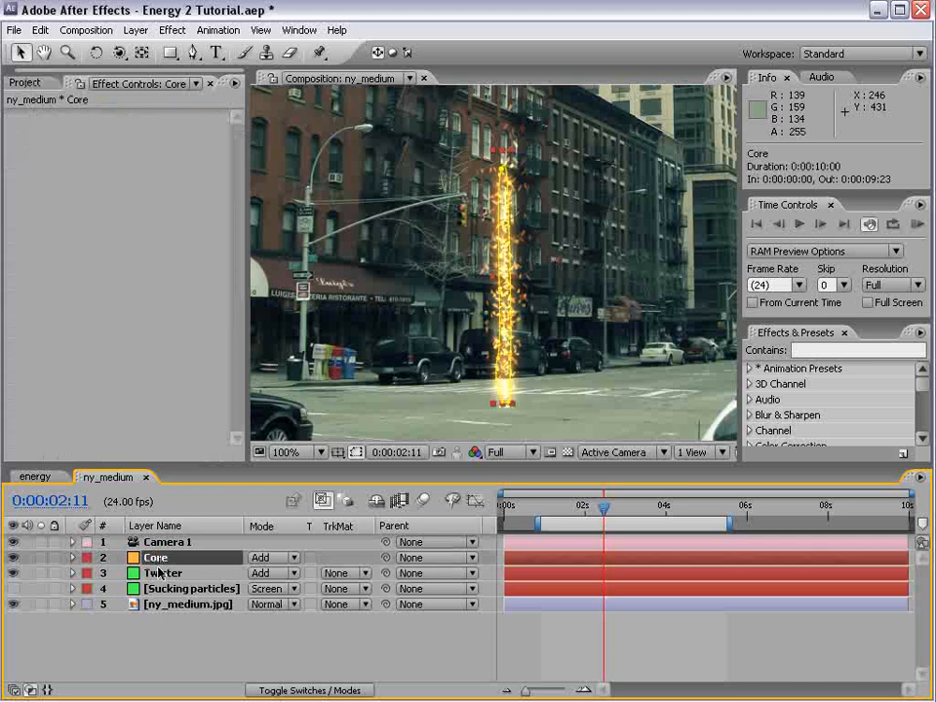
pyautogui.keyDown('ctrl'); pyautogui.click(161, 573); pyautogui.keyUp('ctrl')
pyautogui.click(161, 542)
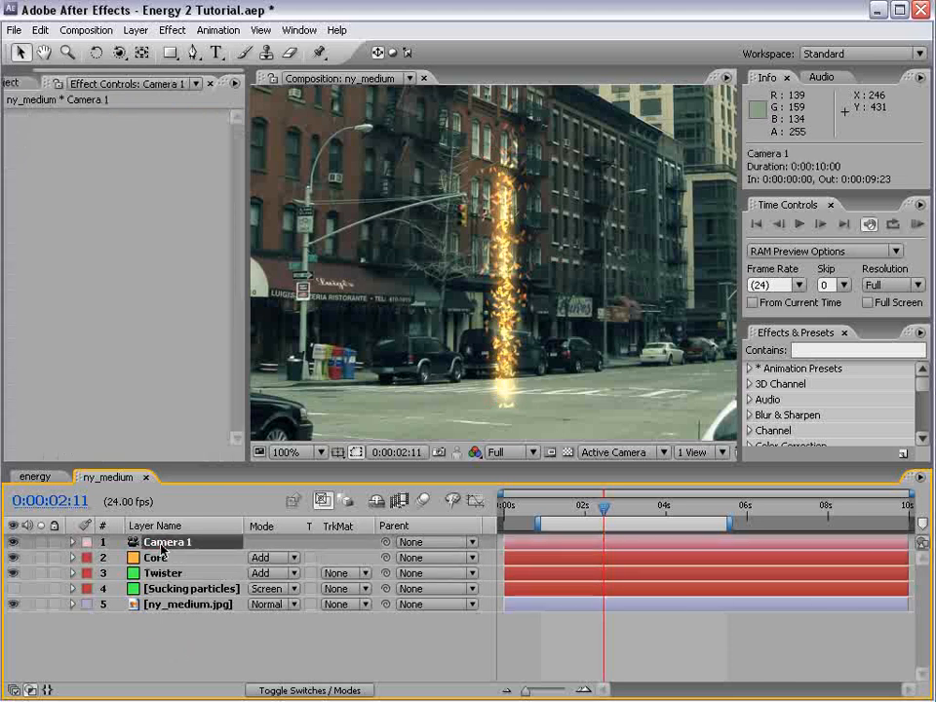
pyautogui.click(37, 35)
pyautogui.click(73, 188)
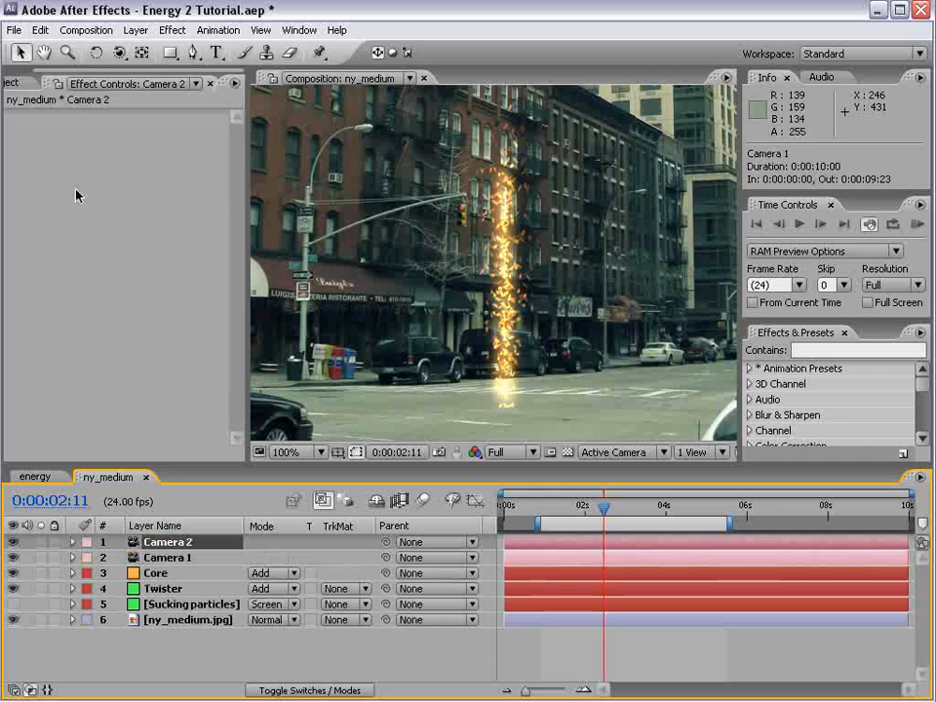
# Pre-compose Camera 1, Core and Twister into a composition named twister, moving all attributes into it
pyautogui.click(172, 559)
pyautogui.keyDown('shift'); pyautogui.click(158, 589); pyautogui.keyUp('shift')
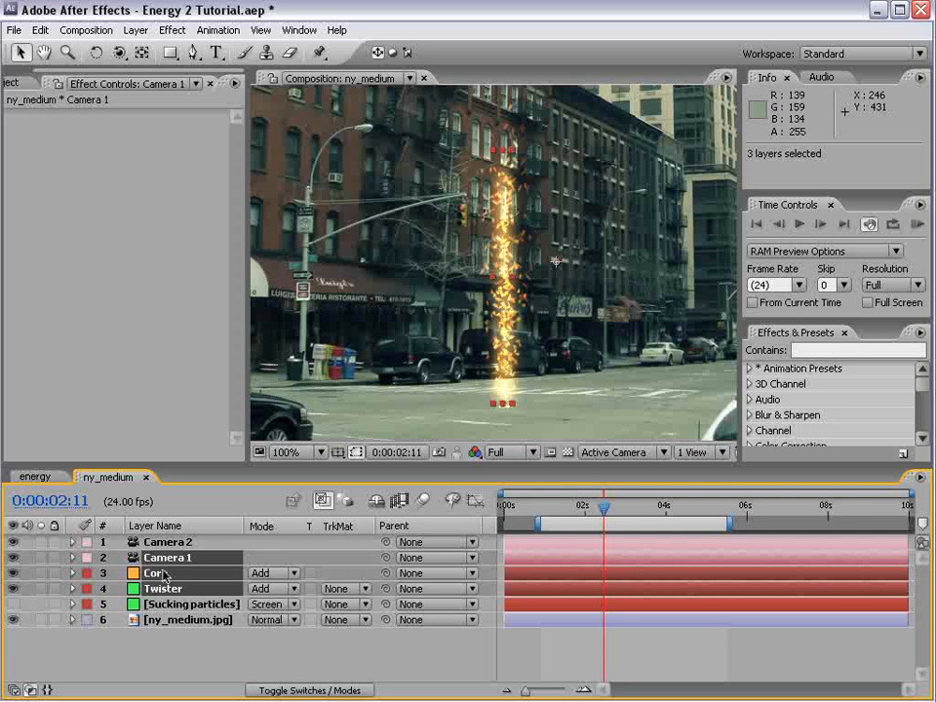
pyautogui.click(135, 31)
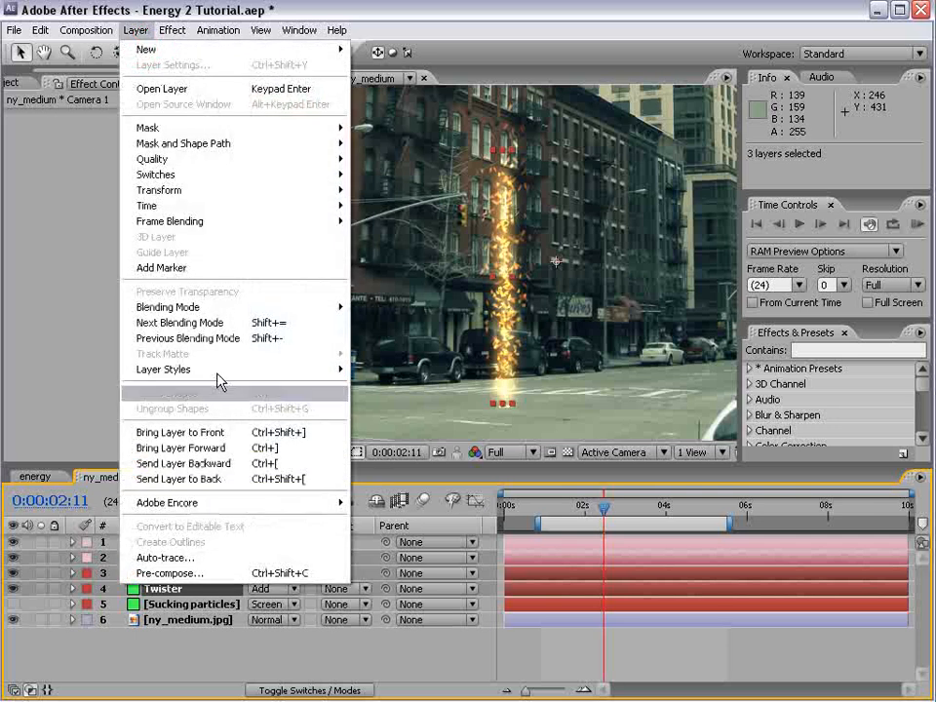
pyautogui.click(180, 573)
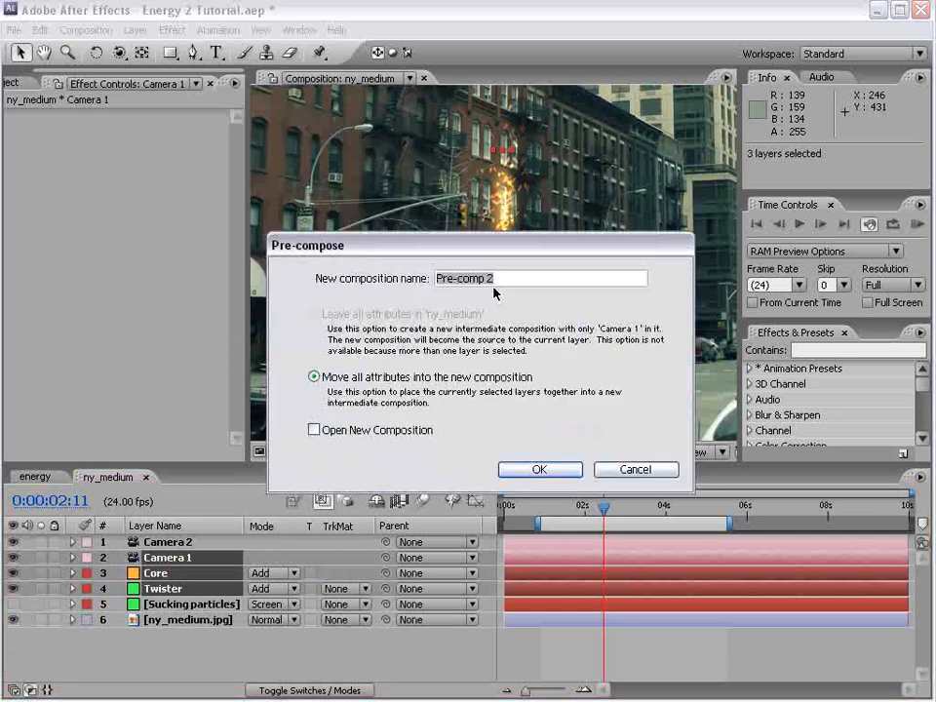
pyautogui.write('twister')
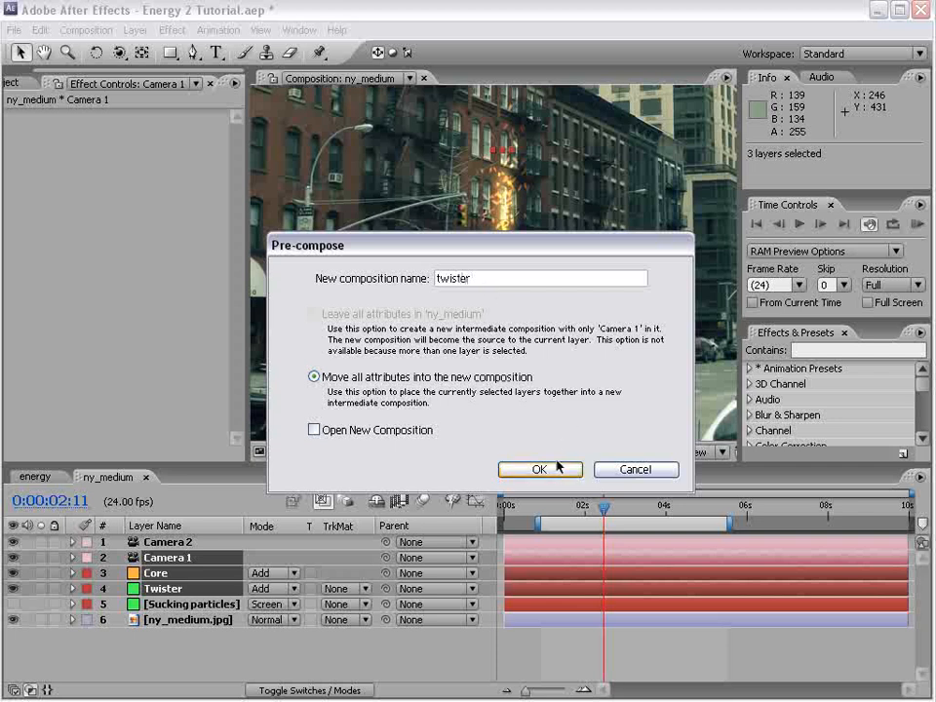
pyautogui.click(552, 471)
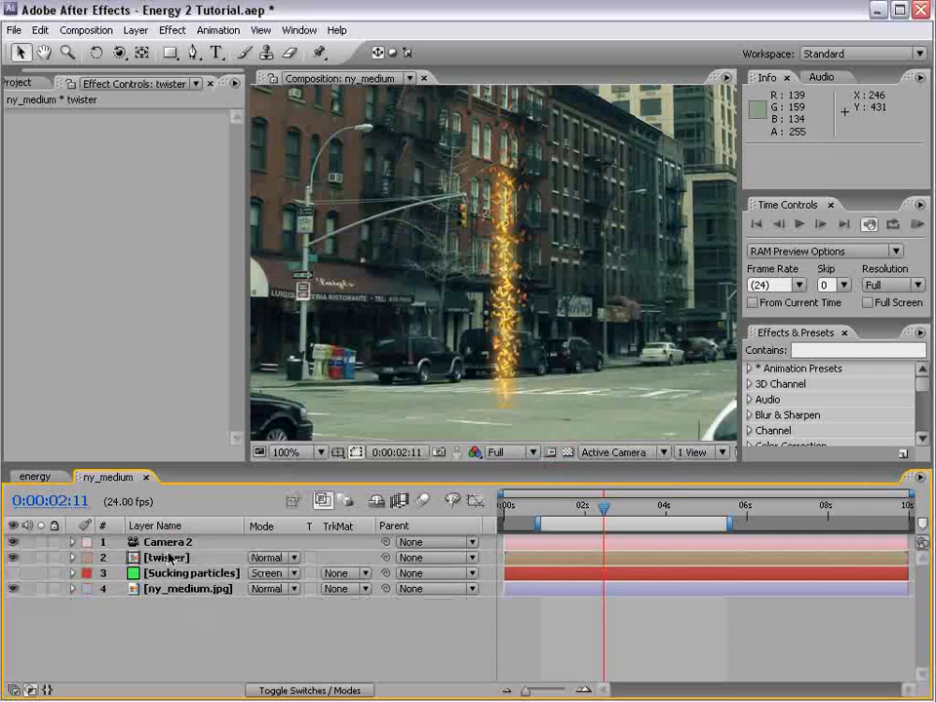
# Set the twister pre-comp's blending mode to Add and apply the Turbulent Displace effect to it
pyautogui.click(266, 557)
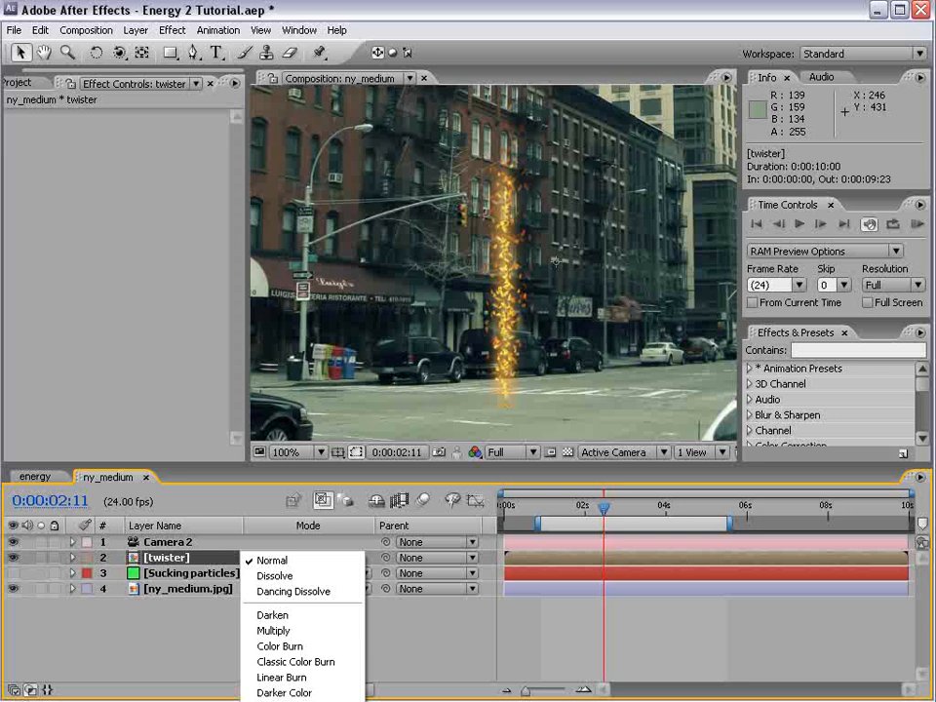
pyautogui.click(268, 701)
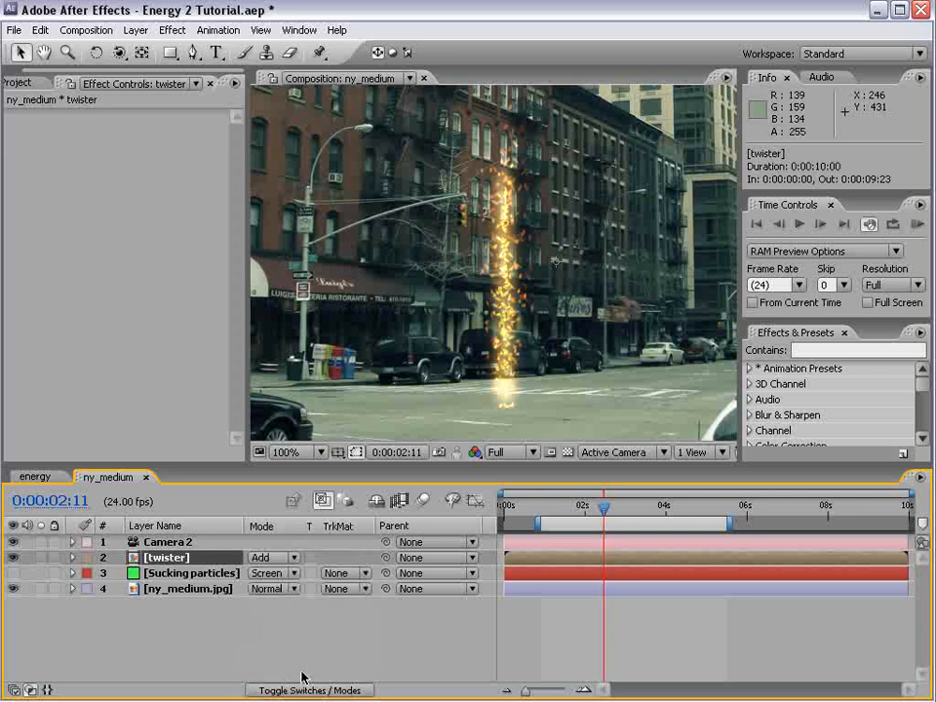
pyautogui.click(184, 29)
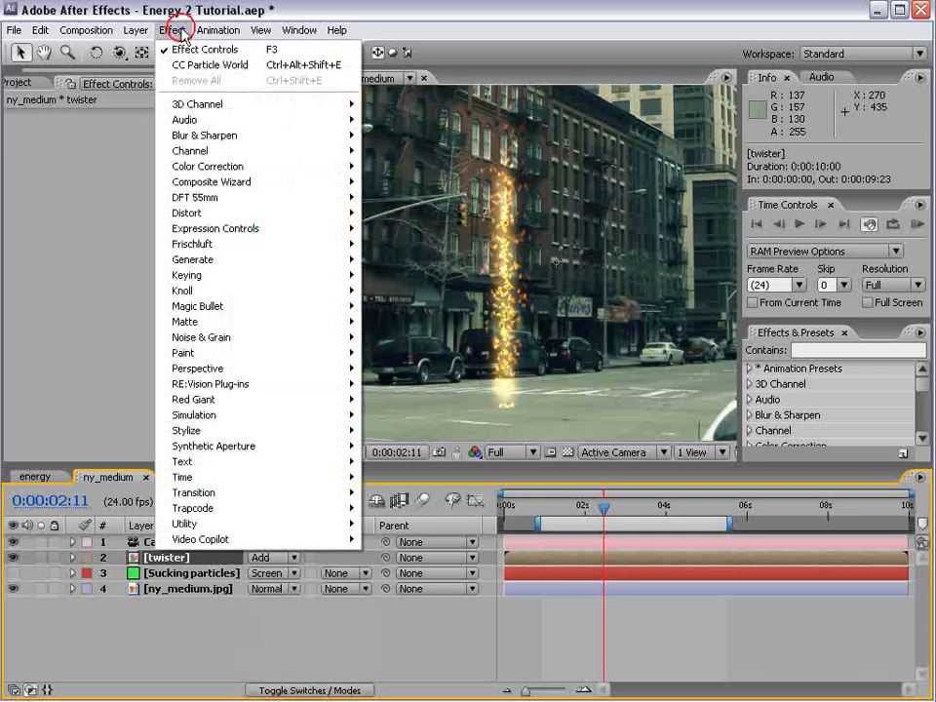
pyautogui.moveTo(293, 212)
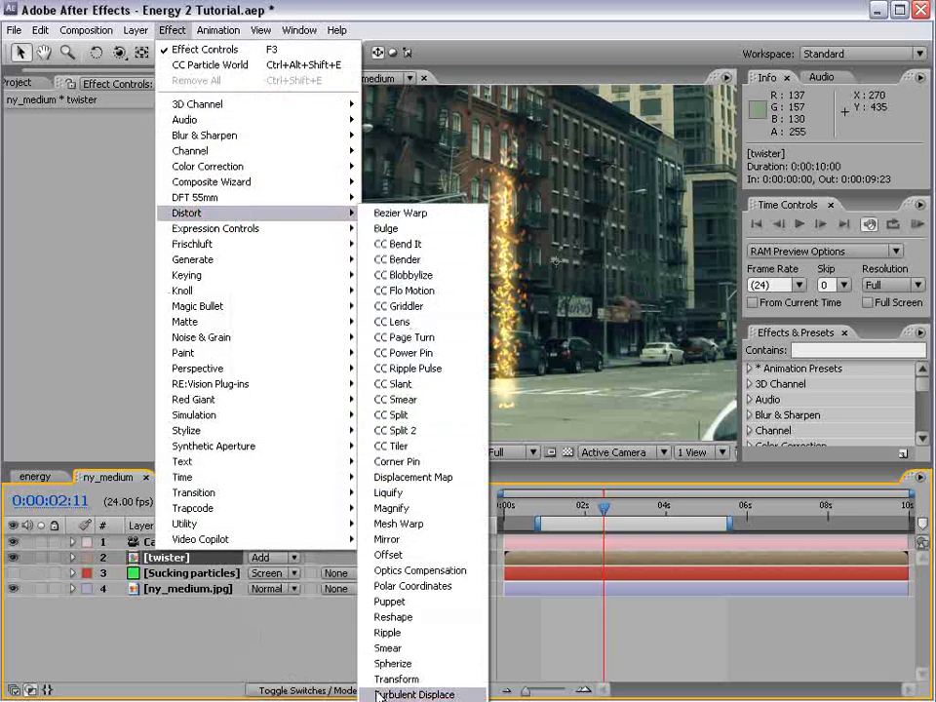
pyautogui.click(415, 694)
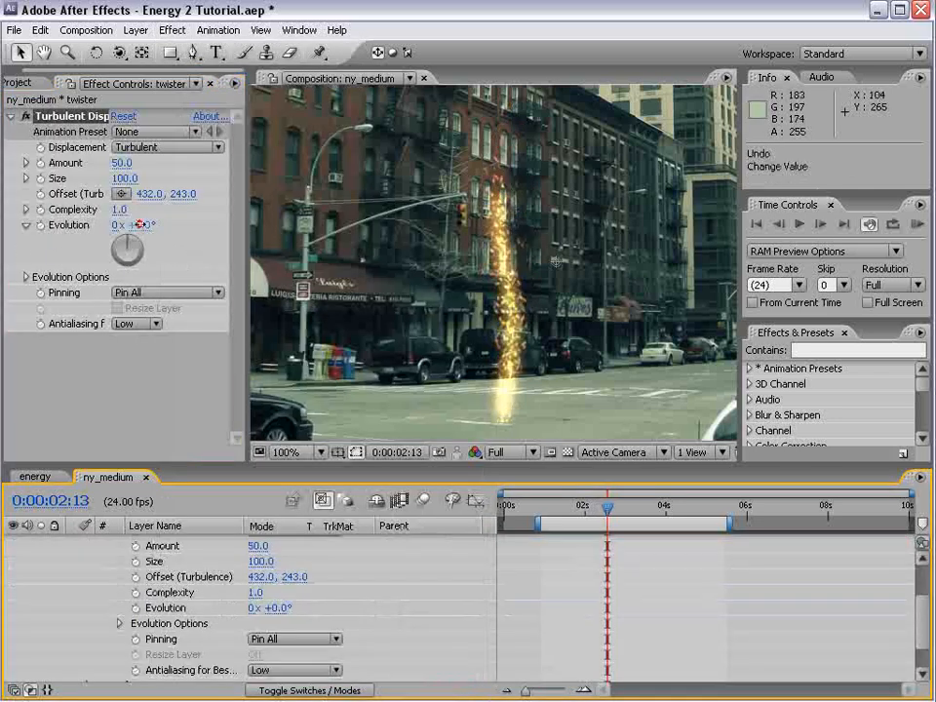
# Animate Turbulent Displace's Evolution with the expression time*200 after undoing a trial change of its value
pyautogui.moveTo(139, 225); pyautogui.dragTo(839, 289)
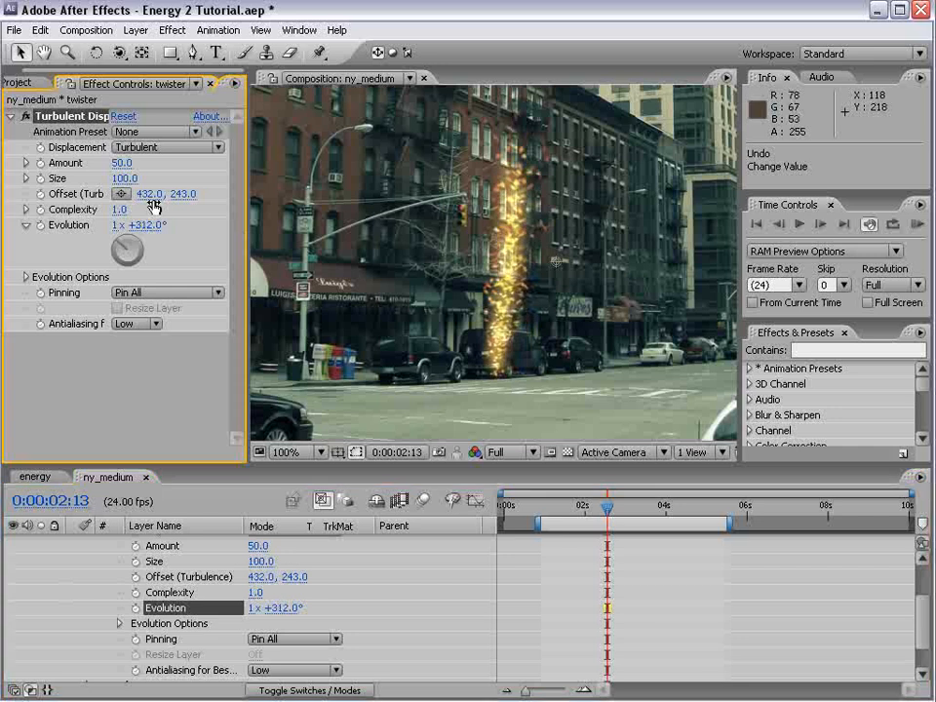
pyautogui.hotkey('ctrl', 'z')
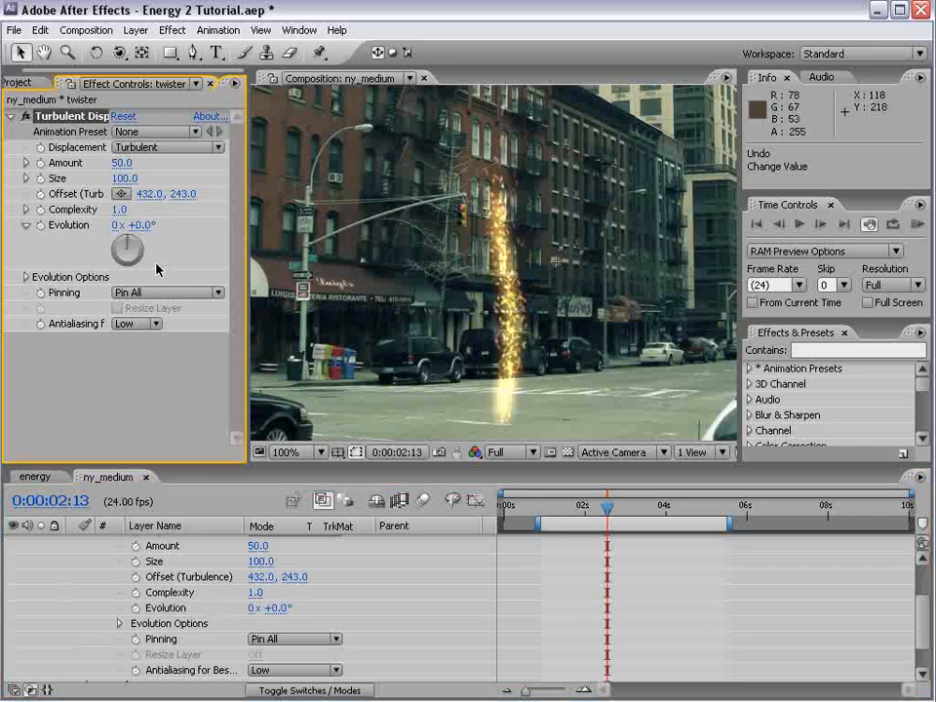
pyautogui.keyDown('alt'); pyautogui.click(42, 225); pyautogui.keyUp('alt')
pyautogui.write('time*200')
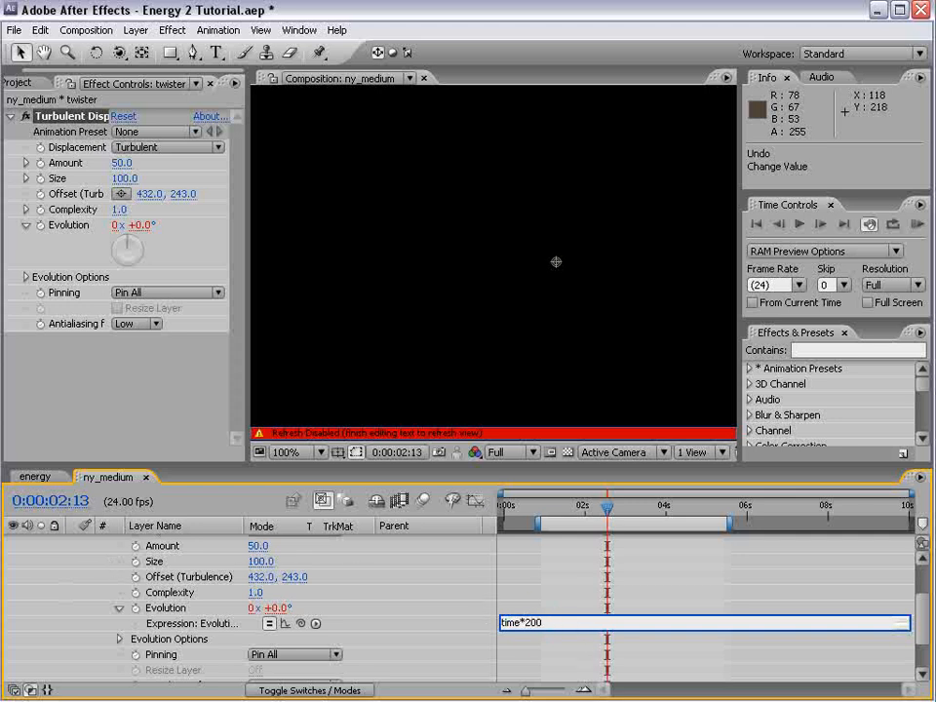
pyautogui.click(508, 586)
# Shift the work area to span 0:00:01:06 to 0:00:05:19 and run a RAM preview of the displaced twister
pyautogui.moveTo(663, 523); pyautogui.dragTo(676, 523)
pyautogui.press('space')
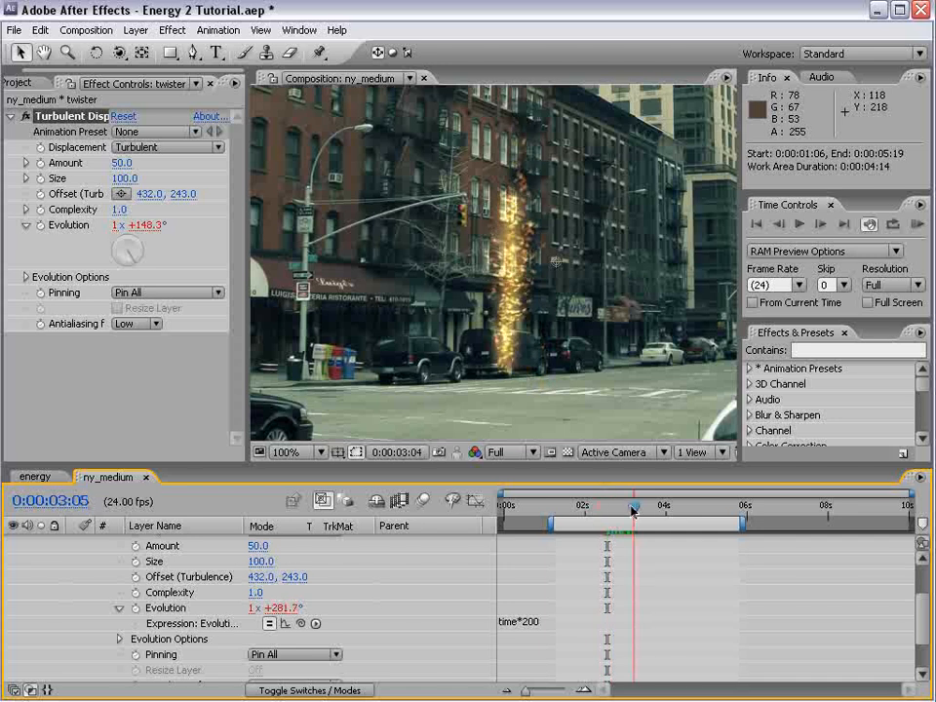
pyautogui.press('KP_0')
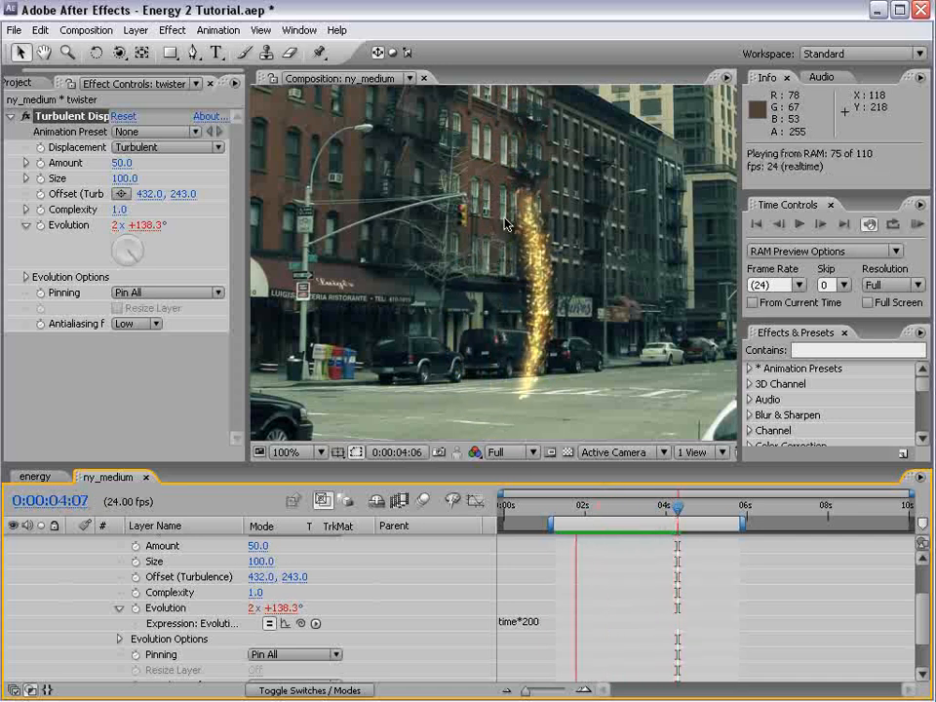
# Set Turbulent Displace's Size to 34 and Amount to 35, running a RAM preview after each adjustment
pyautogui.moveTo(122, 163)
pyautogui.mouseDown()
pyautogui.moveTo(99, 172)
pyautogui.moveTo(117, 176)
pyautogui.moveTo(131, 151)
pyautogui.moveTo(119, 179)
pyautogui.moveTo(94, 183)
pyautogui.moveTo(137, 158)
pyautogui.moveTo(119, 183)
pyautogui.mouseUp()
pyautogui.press('KP_0')
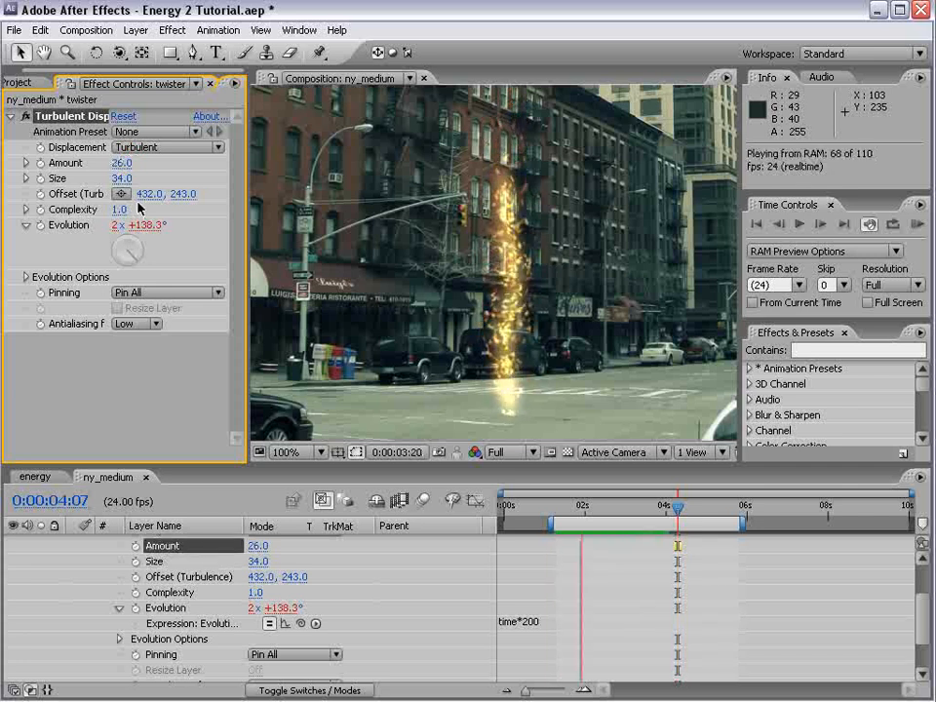
pyautogui.moveTo(121, 163)
pyautogui.mouseDown()
pyautogui.moveTo(135, 162)
pyautogui.moveTo(122, 162)
pyautogui.mouseUp()
pyautogui.press('KP_0')
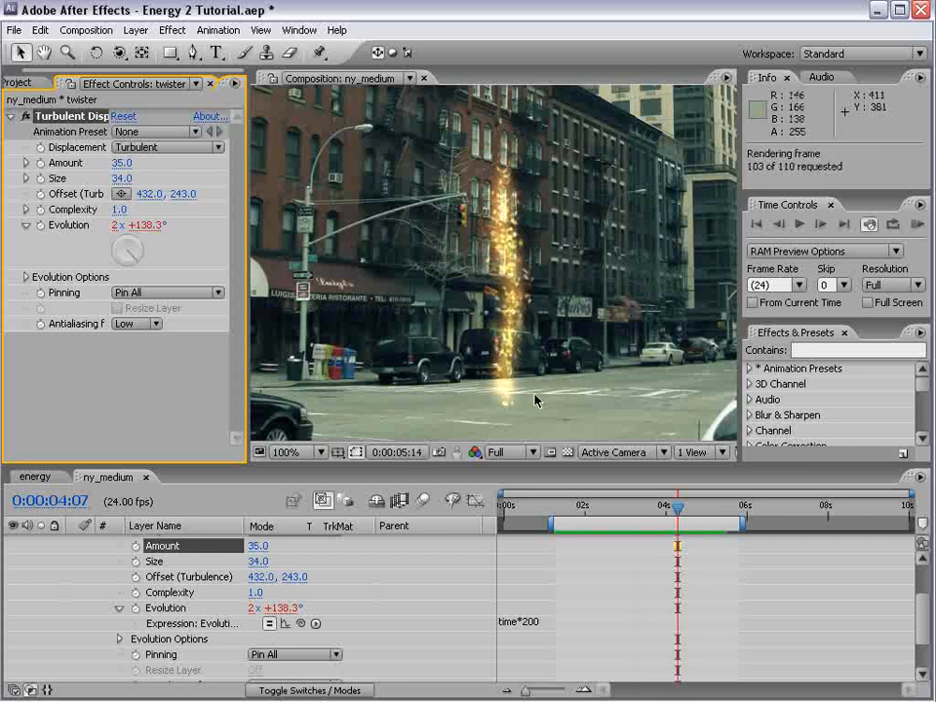
# Collapse the twister layer's properties and run a RAM preview of the displaced column
pyautogui.press('space')
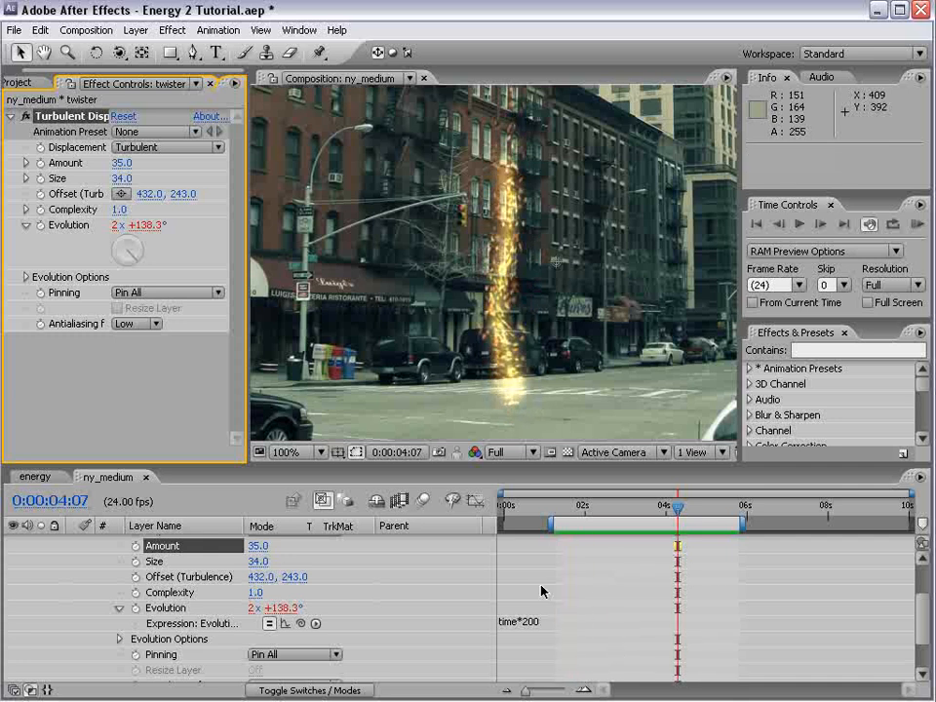
pyautogui.scroll(3, 166, 673)
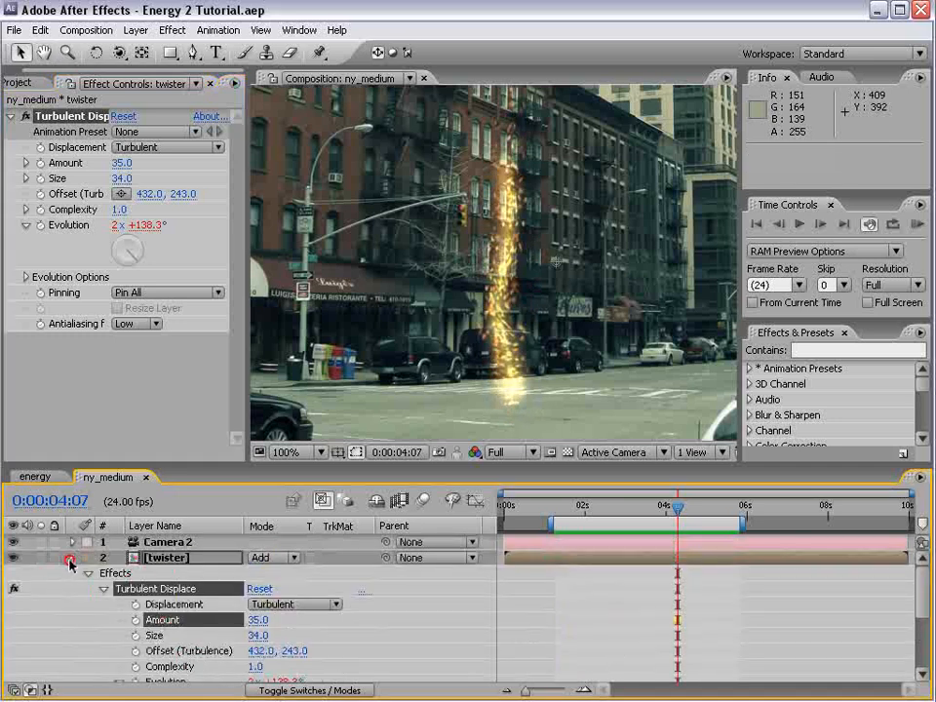
pyautogui.click(70, 560)
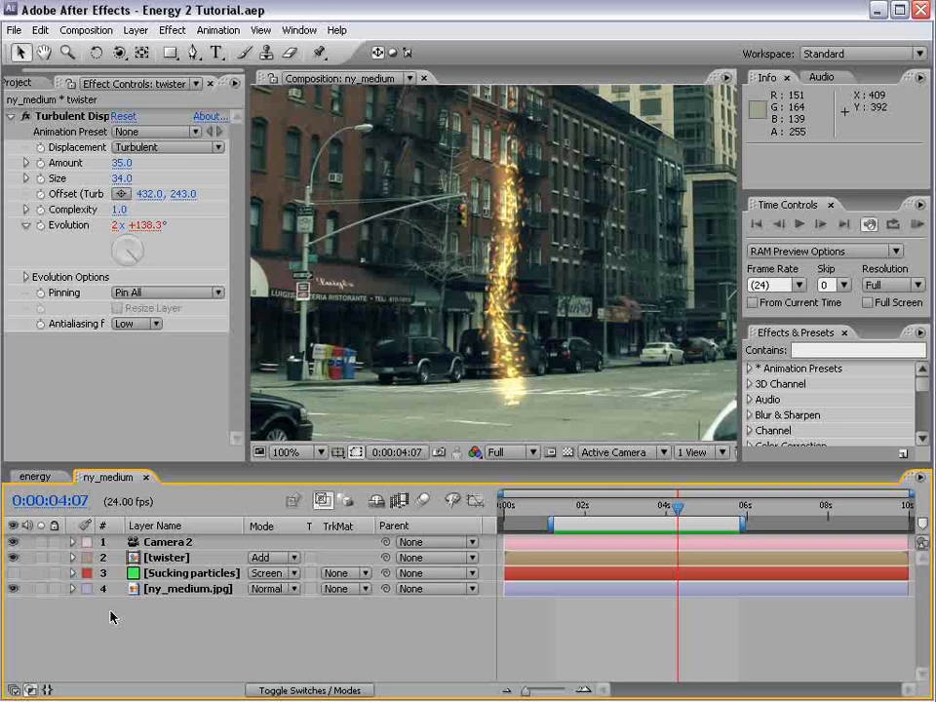
pyautogui.press('KP_0')
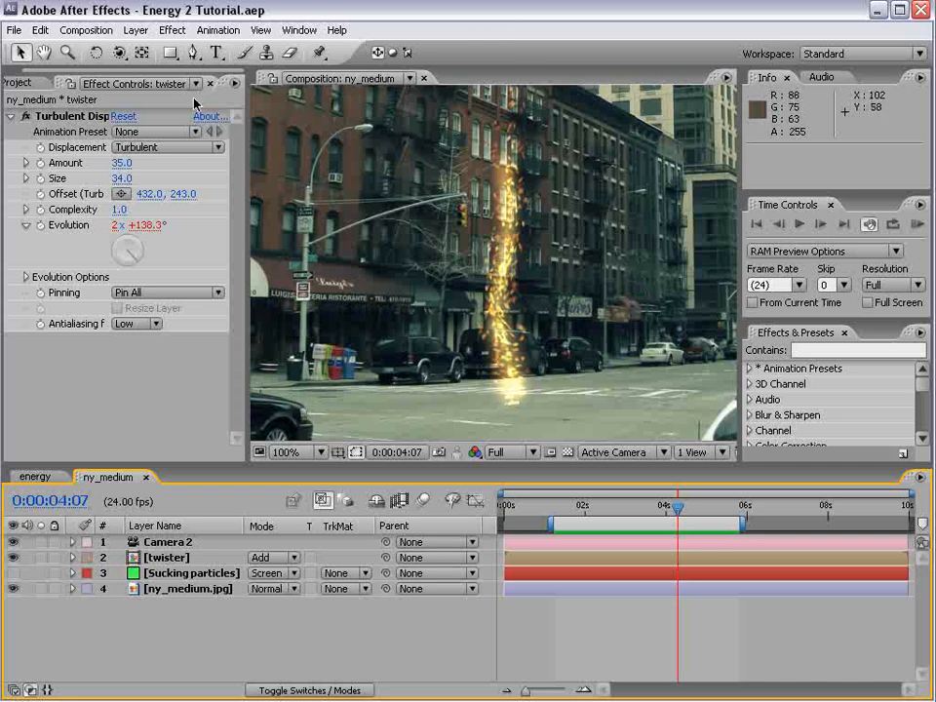
# Hide the twister layer, turn the Sucking particles layer back on and move the current time to 0:00:02:11
pyautogui.click(29, 82)
pyautogui.click(73, 402)
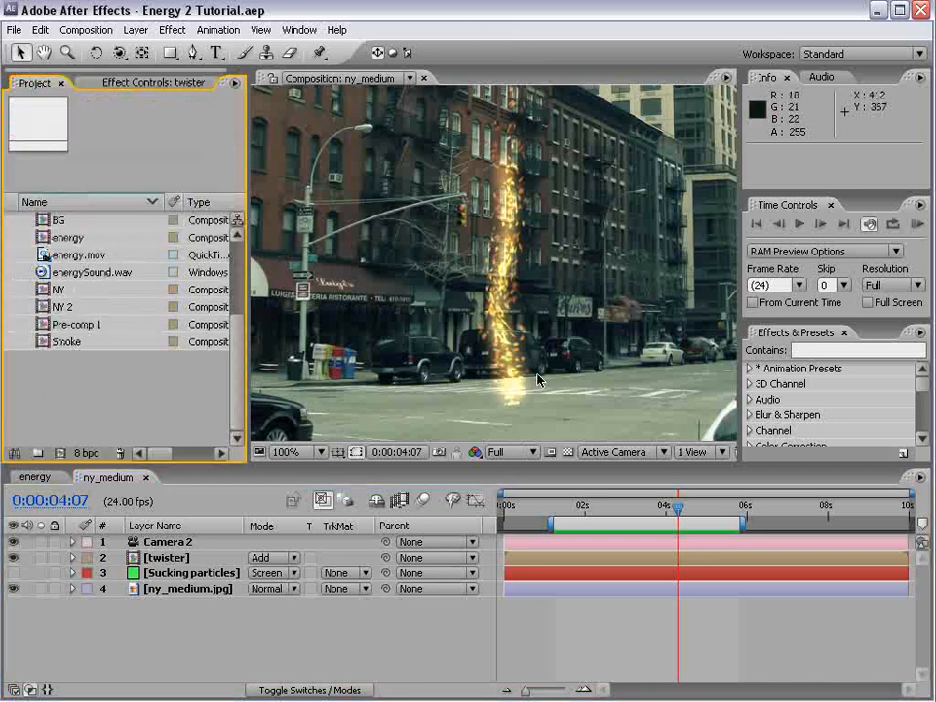
pyautogui.click(14, 557)
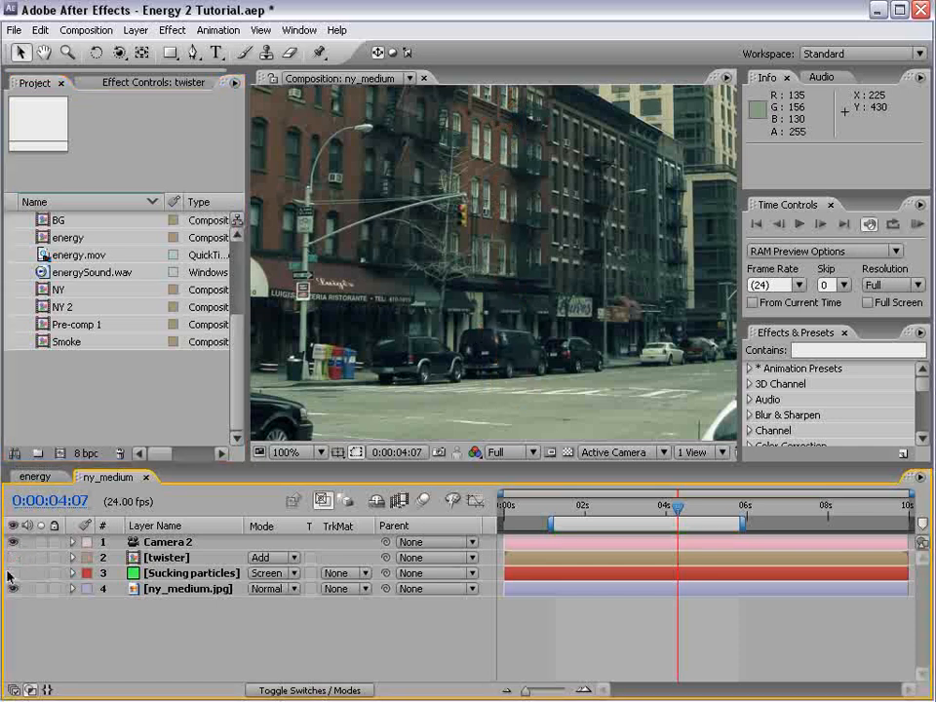
pyautogui.click(10, 573)
pyautogui.click(83, 575)
pyautogui.click(598, 504)
pyautogui.moveTo(599, 504); pyautogui.dragTo(604, 504)
# Duplicate the Sucking particles layer as a new layer named paper and hide the original
pyautogui.hotkey('ctrl', 'd')
pyautogui.press('Return')
pyautogui.write('paper')
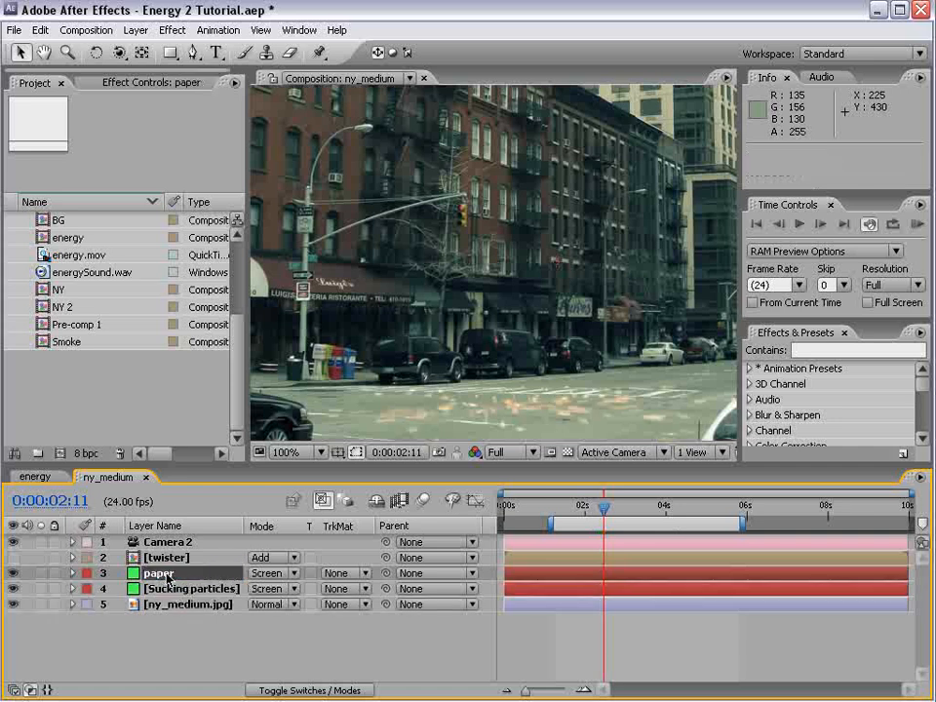
pyautogui.click(156, 578)
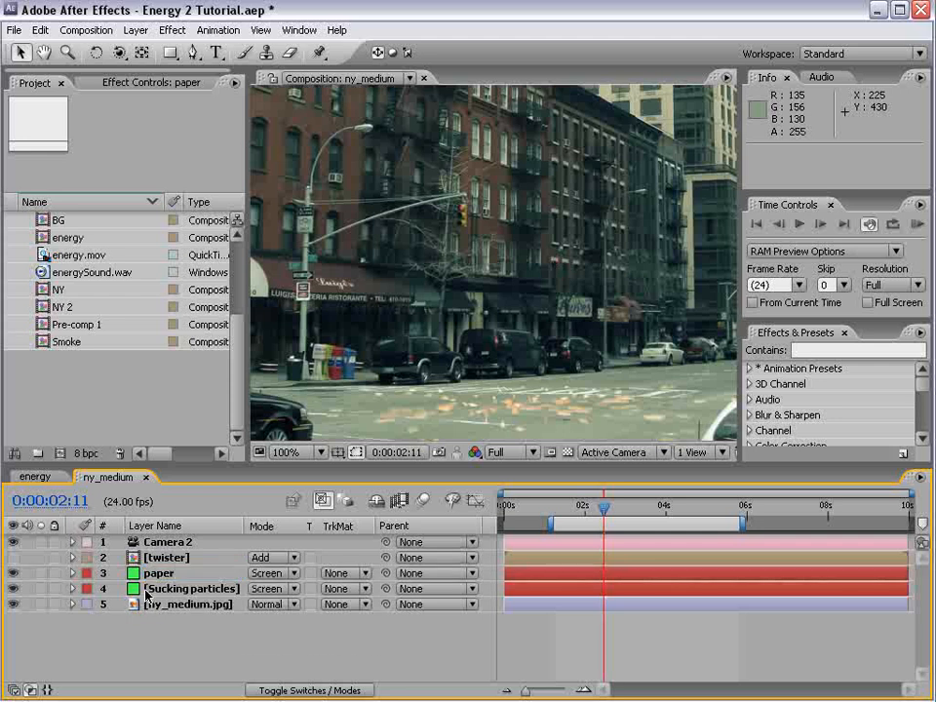
pyautogui.click(13, 588)
# In the paper layer's particle physics, set the Animation to Twirl and the Velocity to -1.94
pyautogui.click(148, 80)
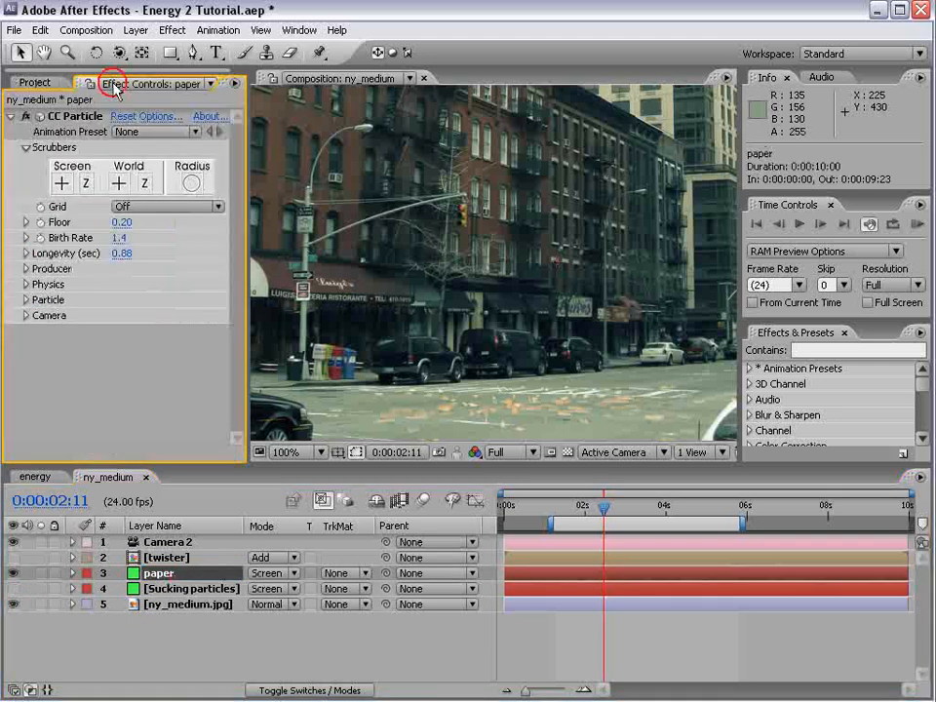
pyautogui.click(24, 284)
pyautogui.click(146, 300)
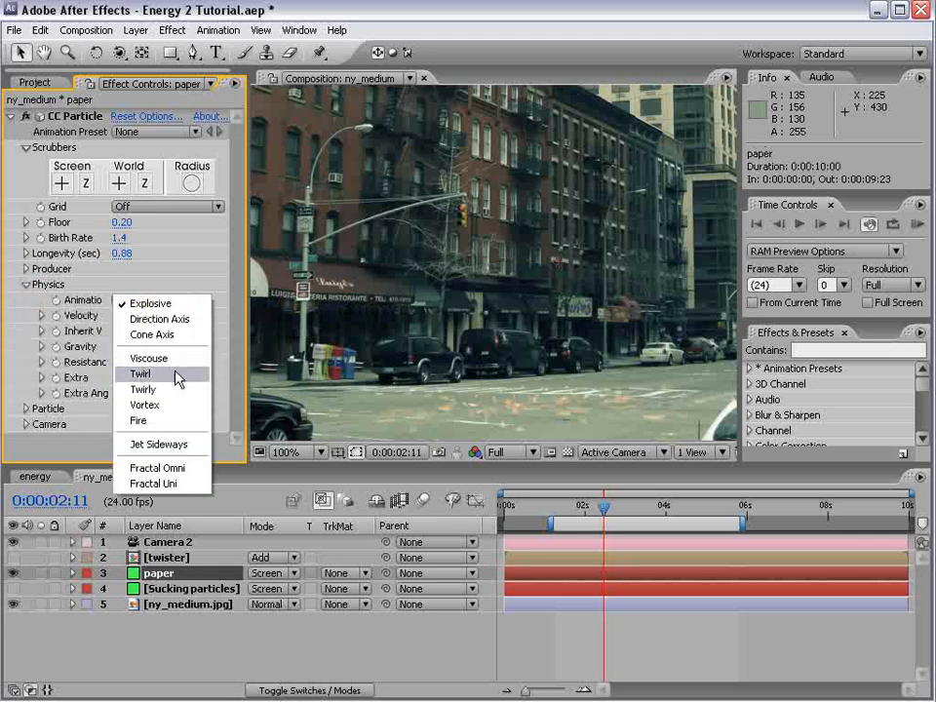
pyautogui.click(169, 376)
pyautogui.moveTo(604, 505); pyautogui.dragTo(635, 505)
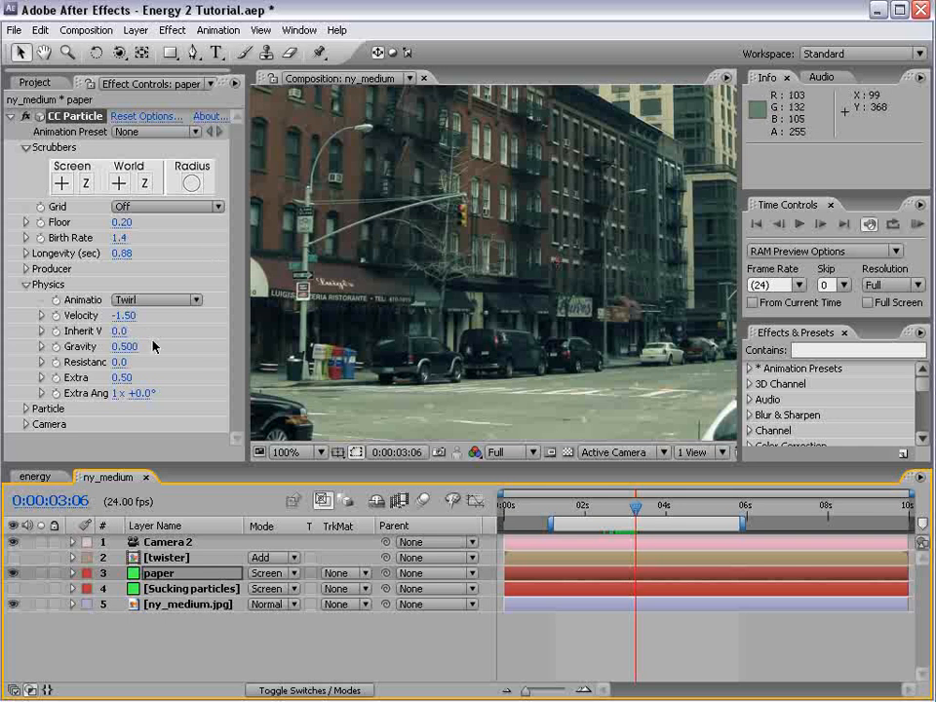
pyautogui.moveTo(134, 324); pyautogui.dragTo(73, 238)
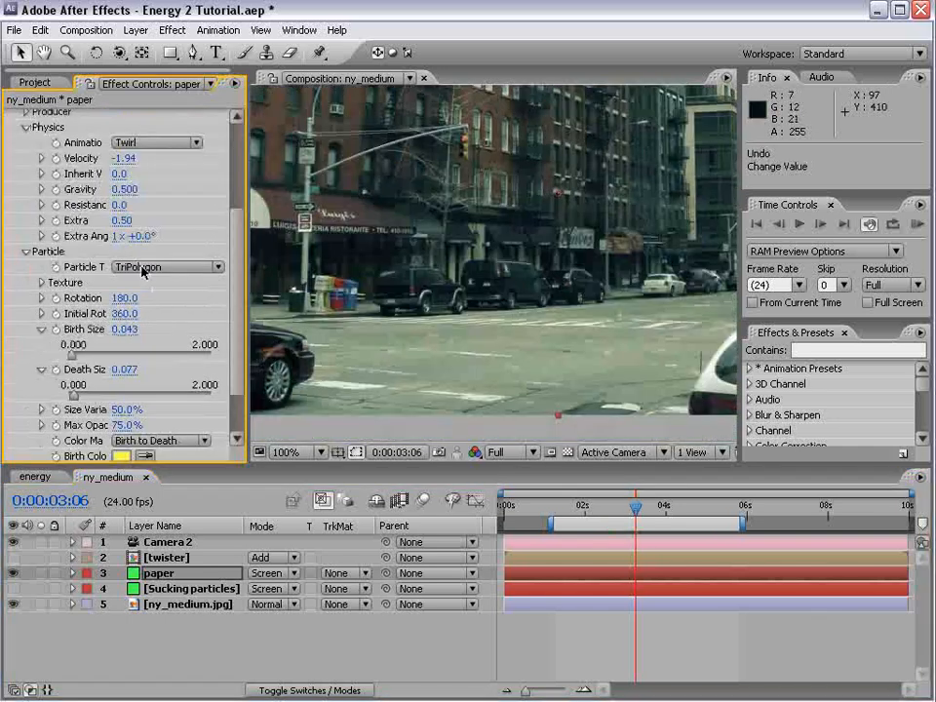
# Change the paper layer's particle type to QuadPolygon and set its Birth Size to 0.153
pyautogui.click(161, 268)
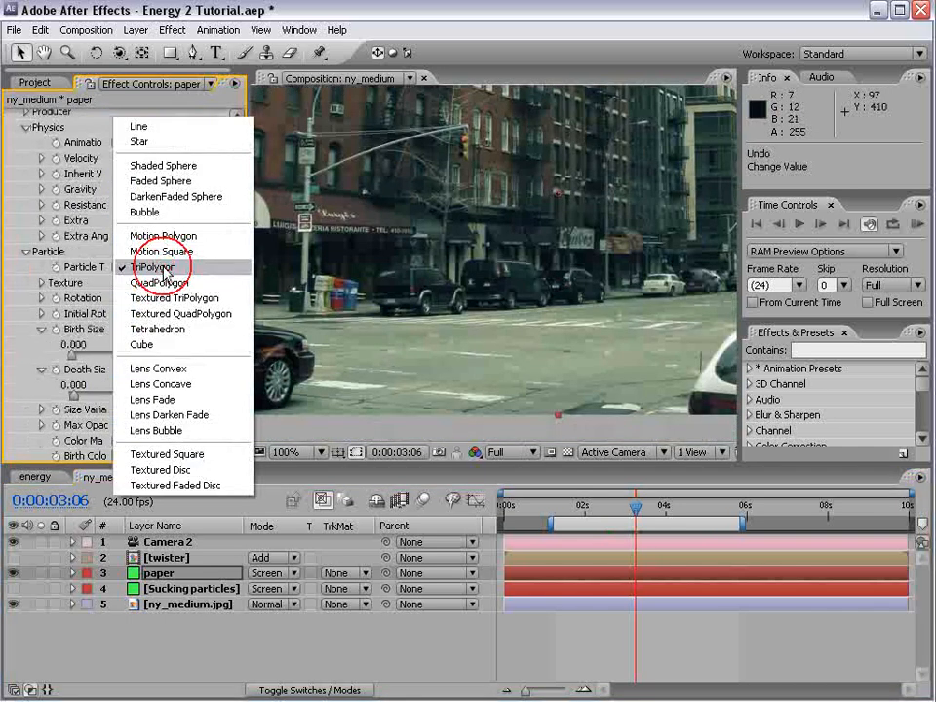
pyautogui.click(198, 282)
pyautogui.click(620, 506)
pyautogui.moveTo(620, 510); pyautogui.dragTo(617, 508)
pyautogui.moveTo(236, 335); pyautogui.dragTo(234, 342)
pyautogui.moveTo(126, 317); pyautogui.dragTo(130, 305)
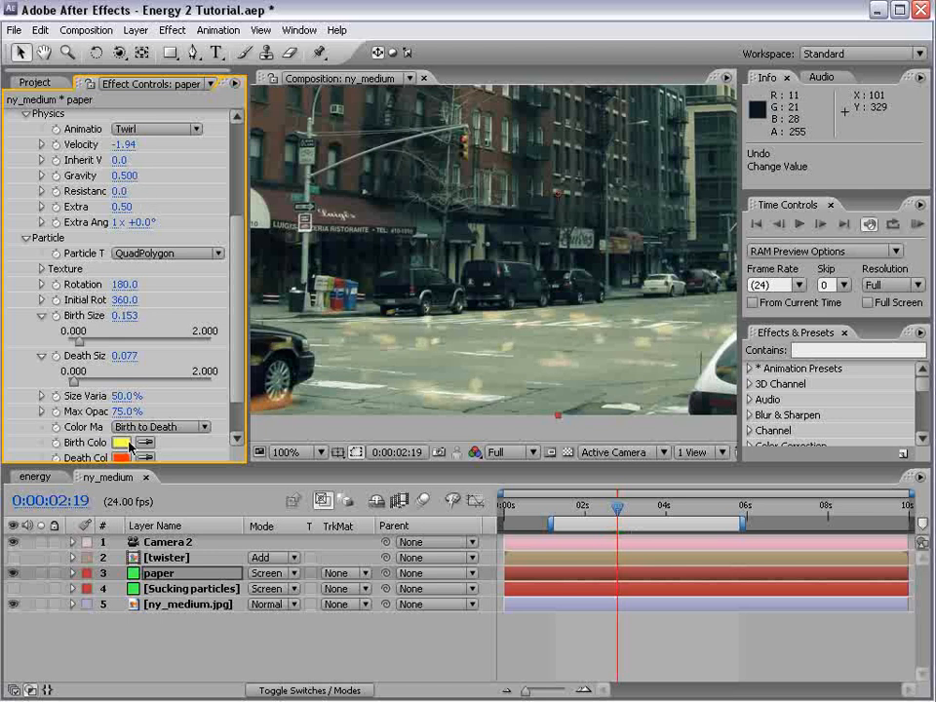
# Set the paper particles' Birth Color to the pale blue-grey 97BFC2
pyautogui.scroll(-2, 233, 397)
pyautogui.click(122, 404)
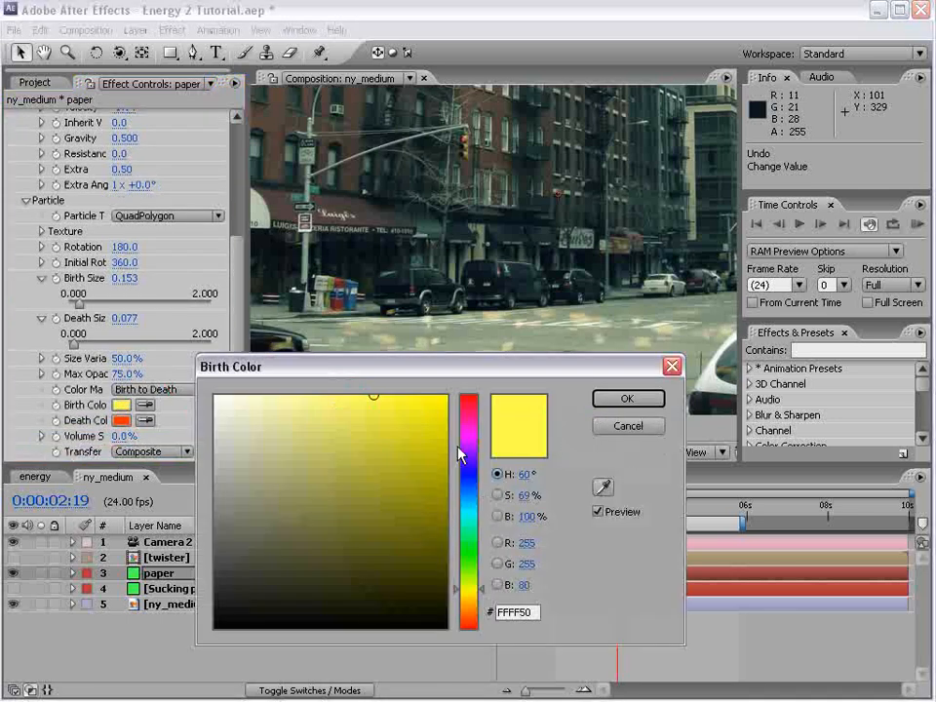
pyautogui.click(464, 518)
pyautogui.click(265, 449)
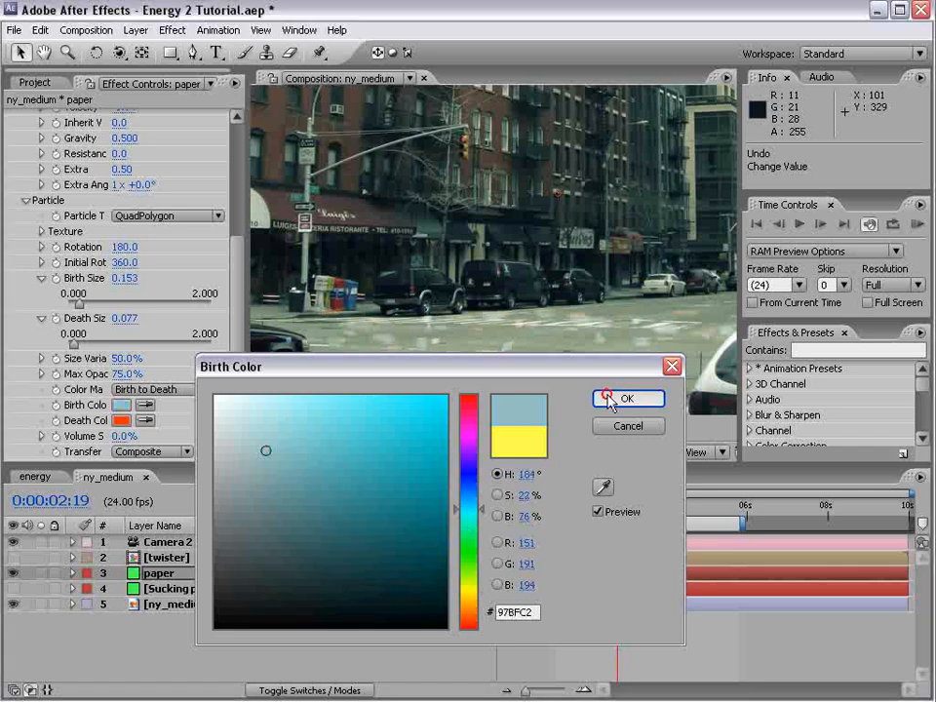
pyautogui.click(603, 395)
# Set the paper particles' Death Color to the dark brown 3F322F
pyautogui.click(122, 420)
pyautogui.click(223, 430)
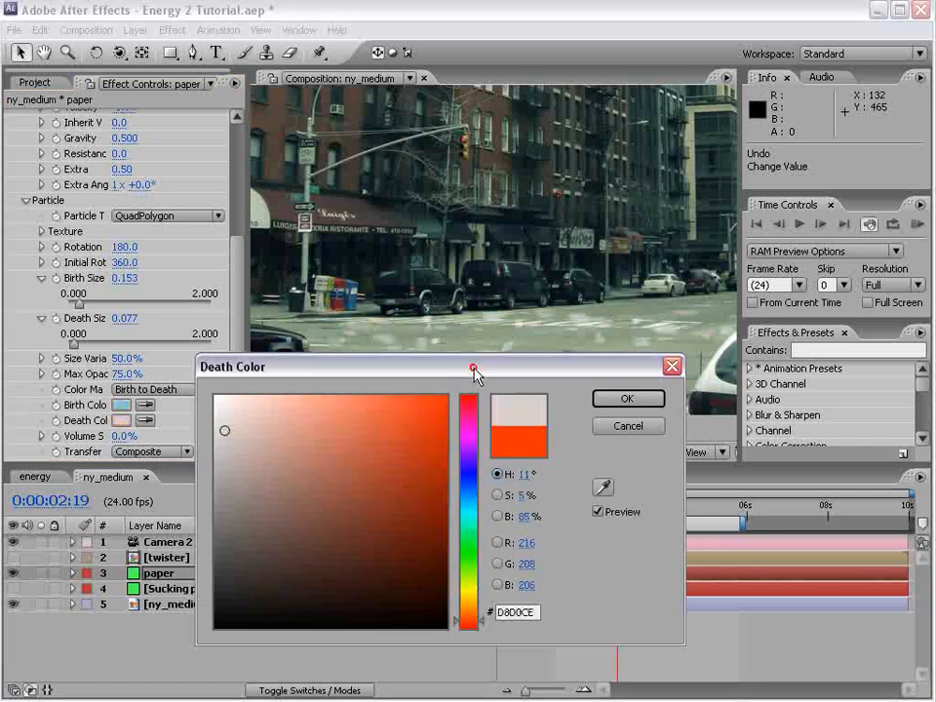
pyautogui.moveTo(476, 378); pyautogui.dragTo(504, 497)
pyautogui.moveTo(324, 597)
pyautogui.mouseDown()
pyautogui.moveTo(247, 643)
pyautogui.moveTo(267, 681)
pyautogui.mouseUp()
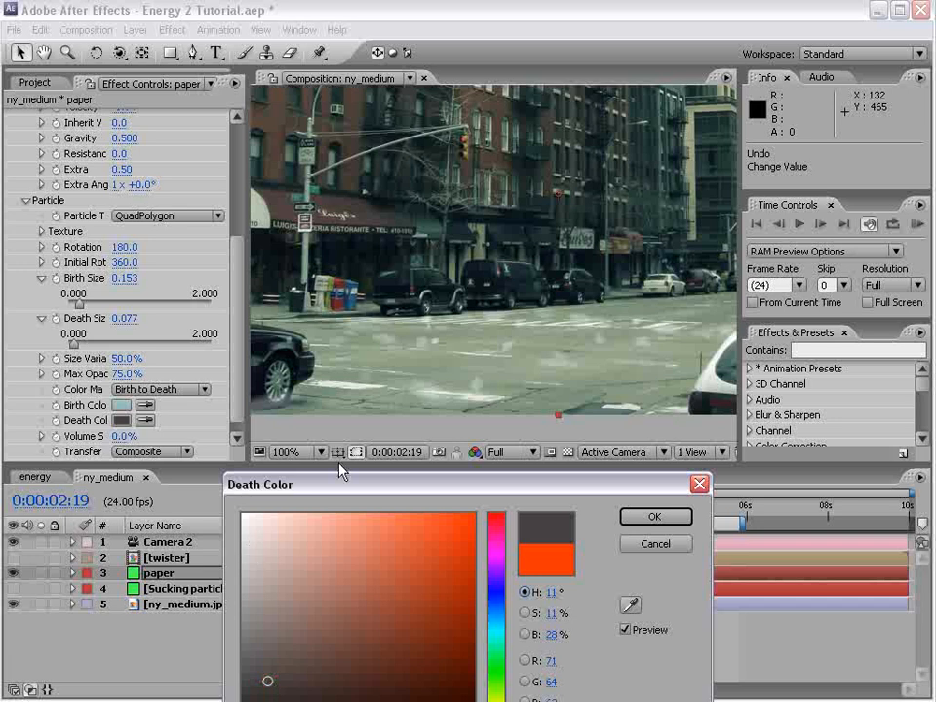
pyautogui.moveTo(360, 487); pyautogui.dragTo(389, 388)
pyautogui.click(328, 588)
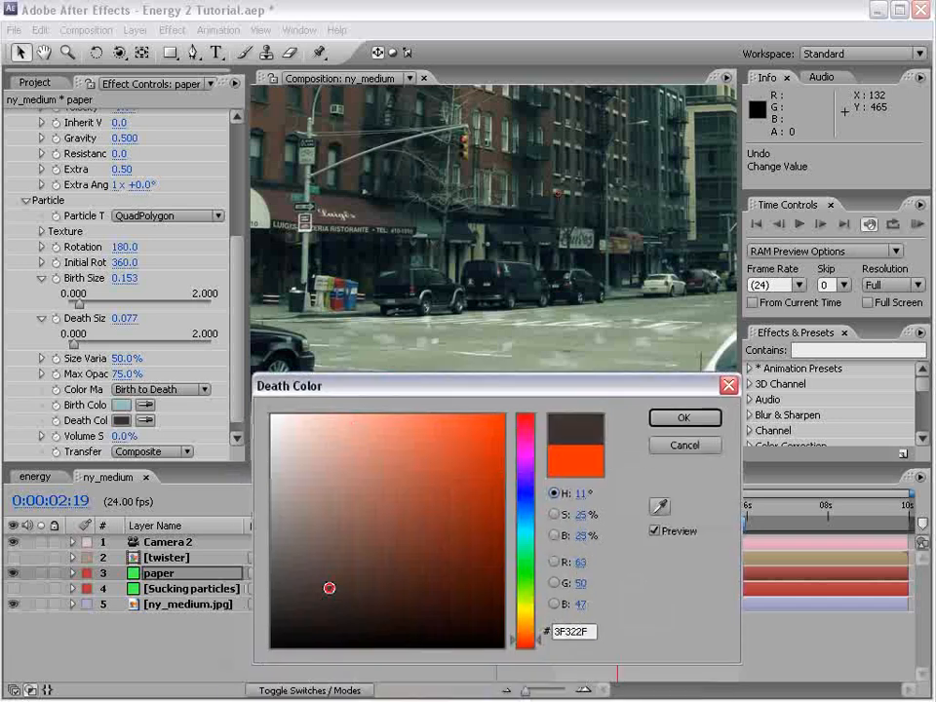
pyautogui.click(683, 419)
# Set the paper layer's blending mode to Normal and check the particles up to 0:00:03:08
pyautogui.click(270, 575)
pyautogui.click(283, 385)
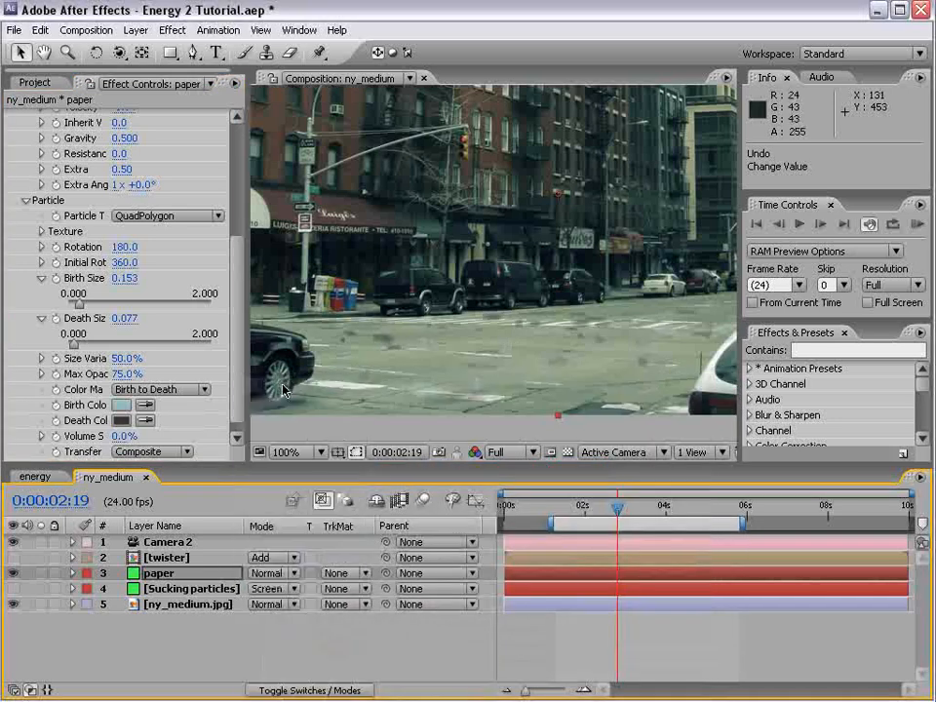
pyautogui.moveTo(621, 509)
pyautogui.mouseDown()
pyautogui.moveTo(660, 509)
pyautogui.moveTo(640, 509)
pyautogui.mouseUp()
# Set the paper particles' Position Y to 0.13, Radius X, Y and Z to 1.0, 0.3 and 1.2, Velocity to -0.50, Gravity to 0.110; RAM preview
pyautogui.click(238, 307)
pyautogui.scroll(3, 238, 307)
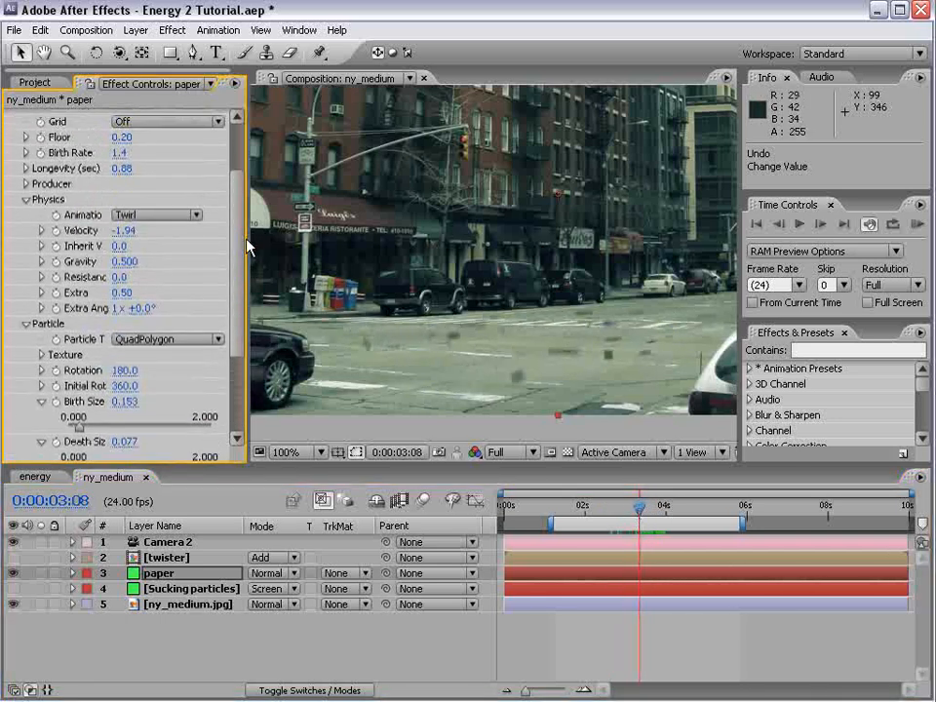
pyautogui.click(25, 184)
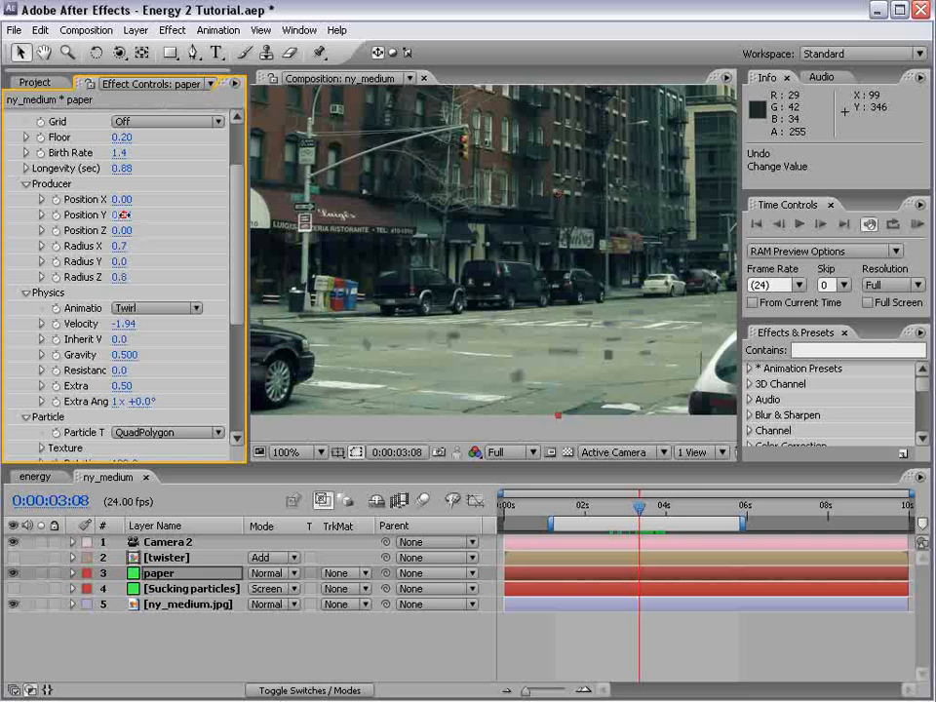
pyautogui.moveTo(156, 200); pyautogui.dragTo(77, 205)
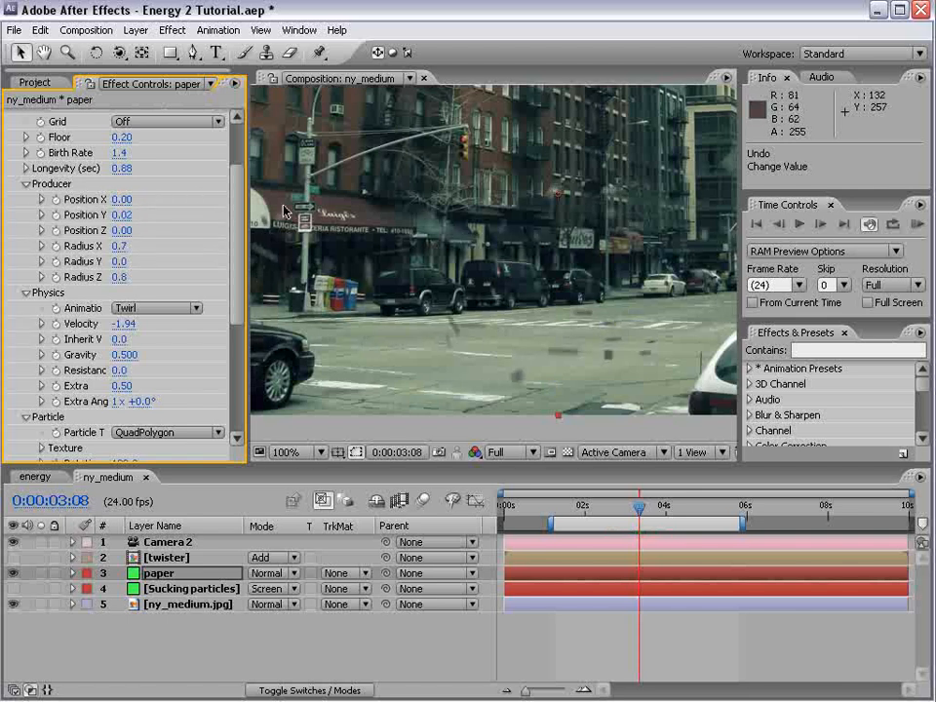
pyautogui.moveTo(124, 324); pyautogui.dragTo(151, 324)
pyautogui.moveTo(252, 331); pyautogui.dragTo(209, 335)
pyautogui.moveTo(593, 513); pyautogui.dragTo(627, 509)
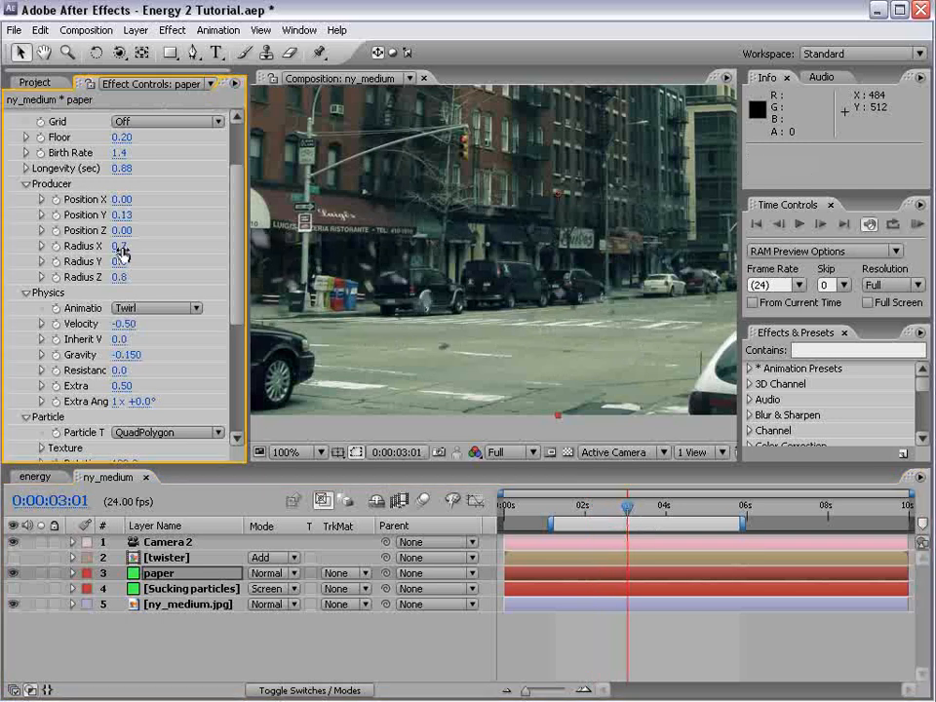
pyautogui.moveTo(121, 248); pyautogui.dragTo(140, 258)
pyautogui.press('KP_0')
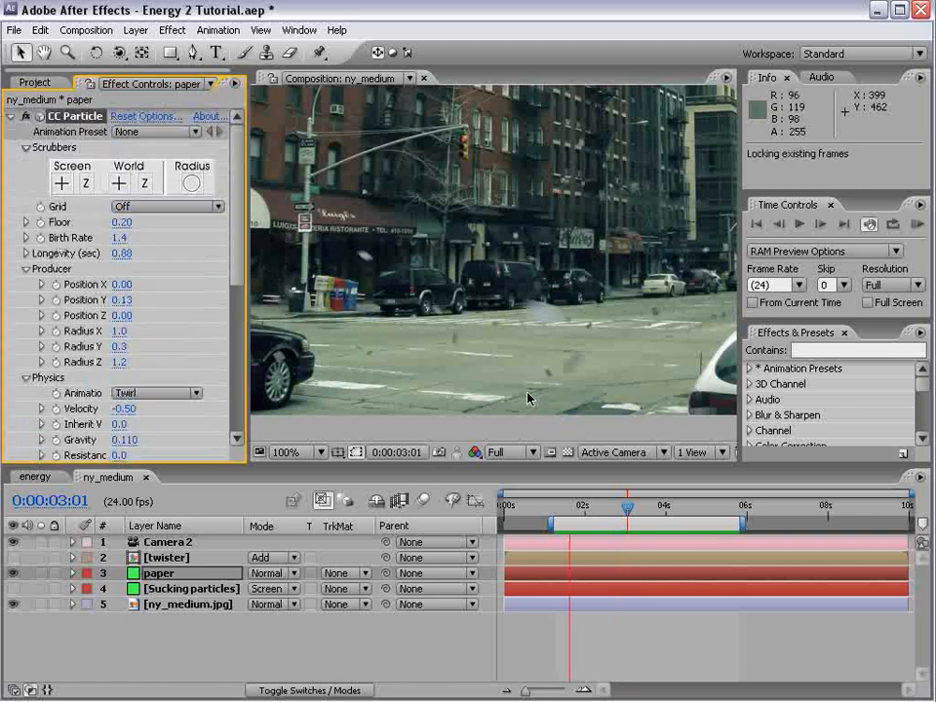
# Change a setting in the paper effect's Rendering options and preview the result
pyautogui.click(158, 116)
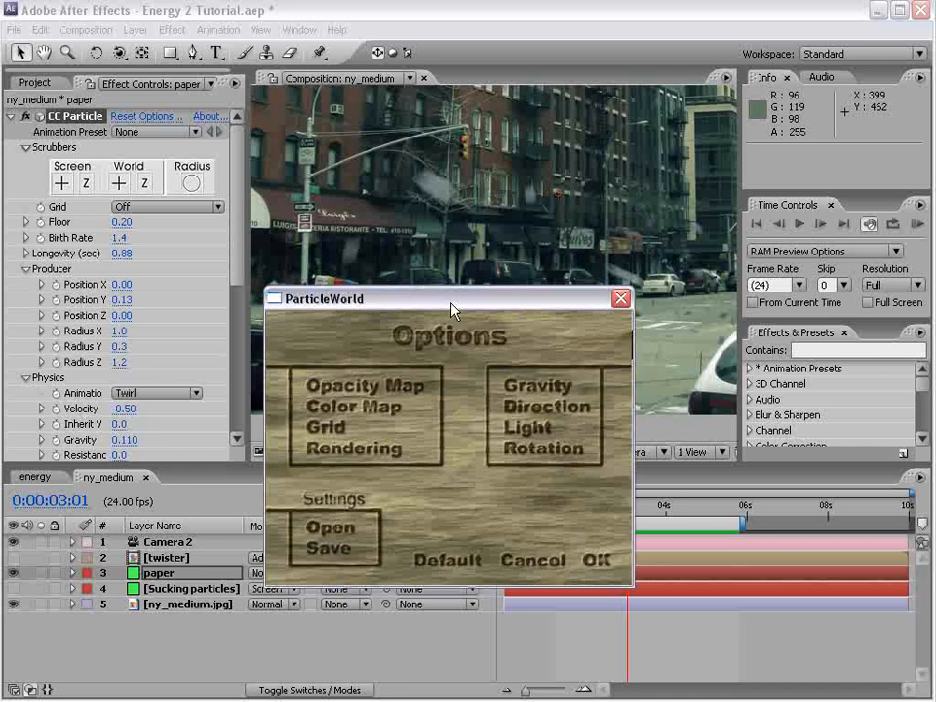
pyautogui.click(351, 453)
pyautogui.click(457, 427)
pyautogui.click(616, 642)
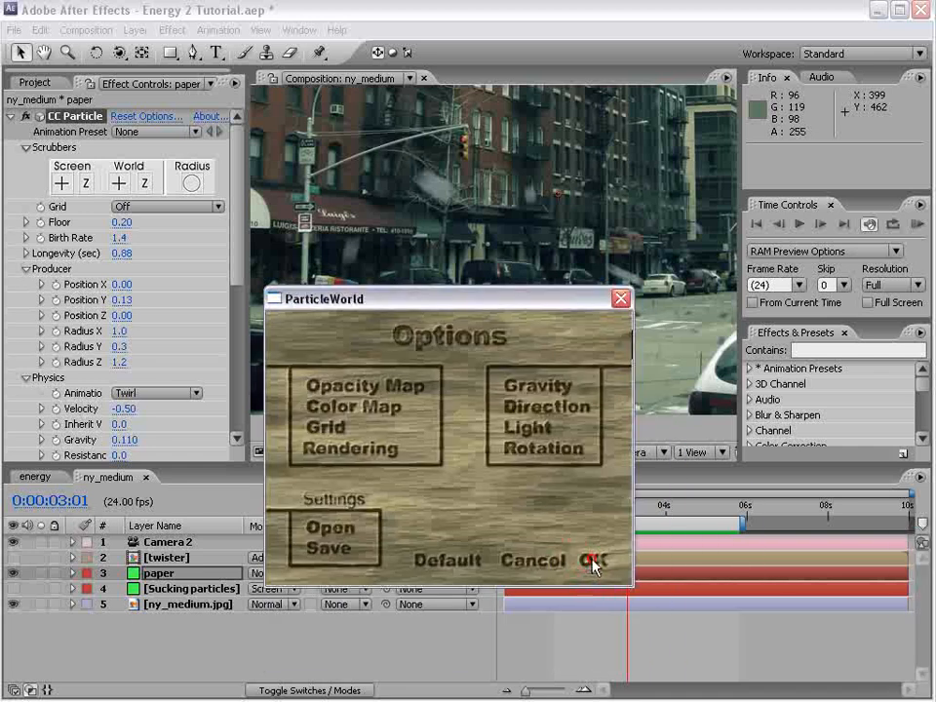
pyautogui.click(593, 562)
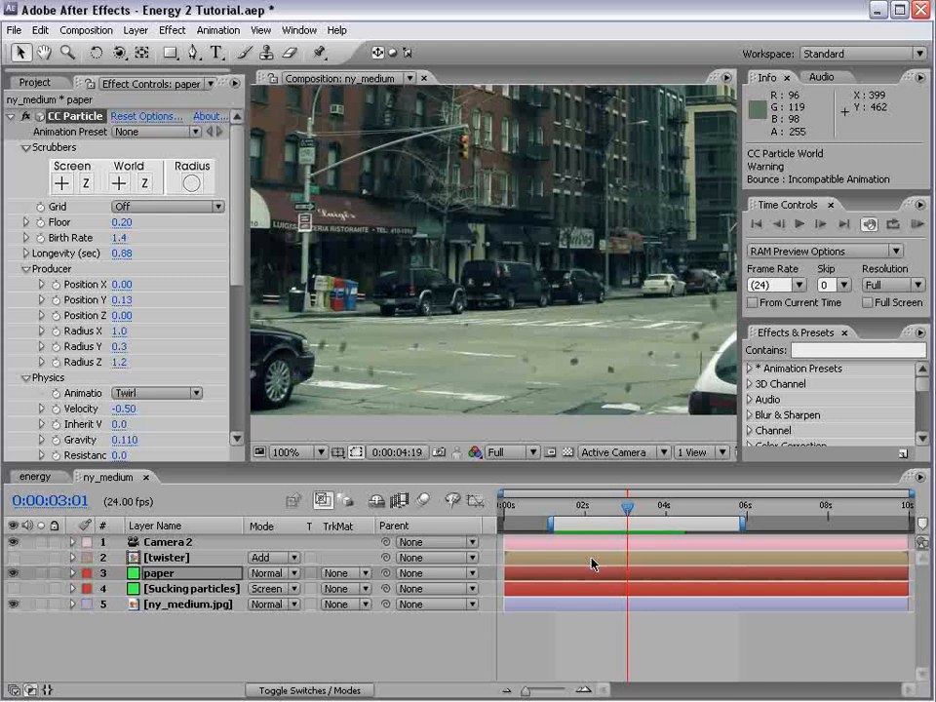
pyautogui.click(171, 377)
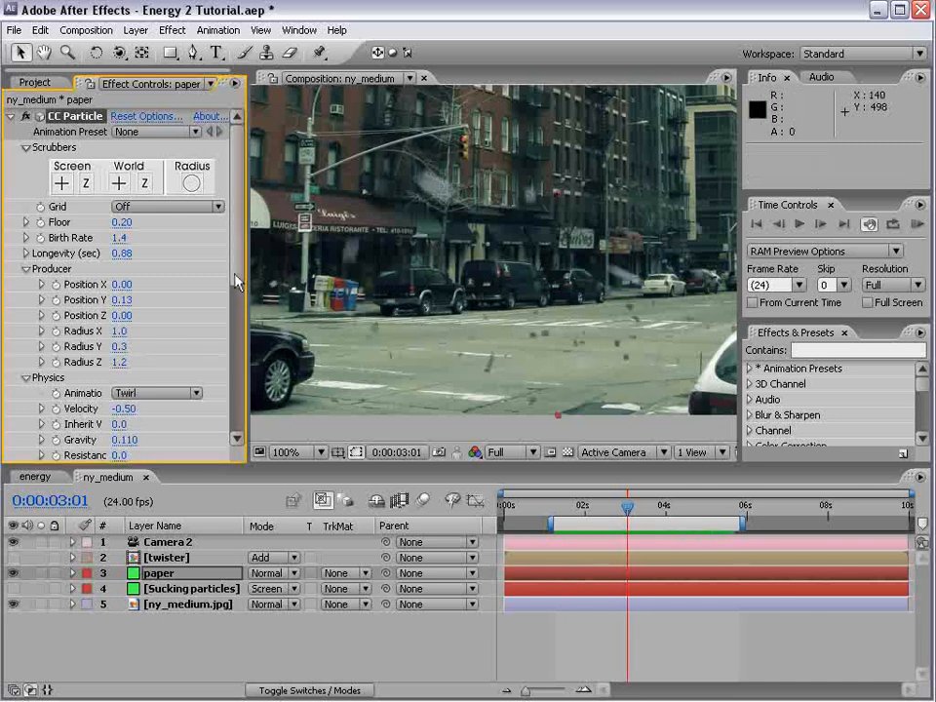
# Set the paper particles' Gravity to -0.160, Birth Rate to 0.8, Extra to 0.57 and Extra Angle to 1x +170°, show the twister and save
pyautogui.scroll(-2, 143, 401)
pyautogui.moveTo(124, 386); pyautogui.dragTo(111, 393)
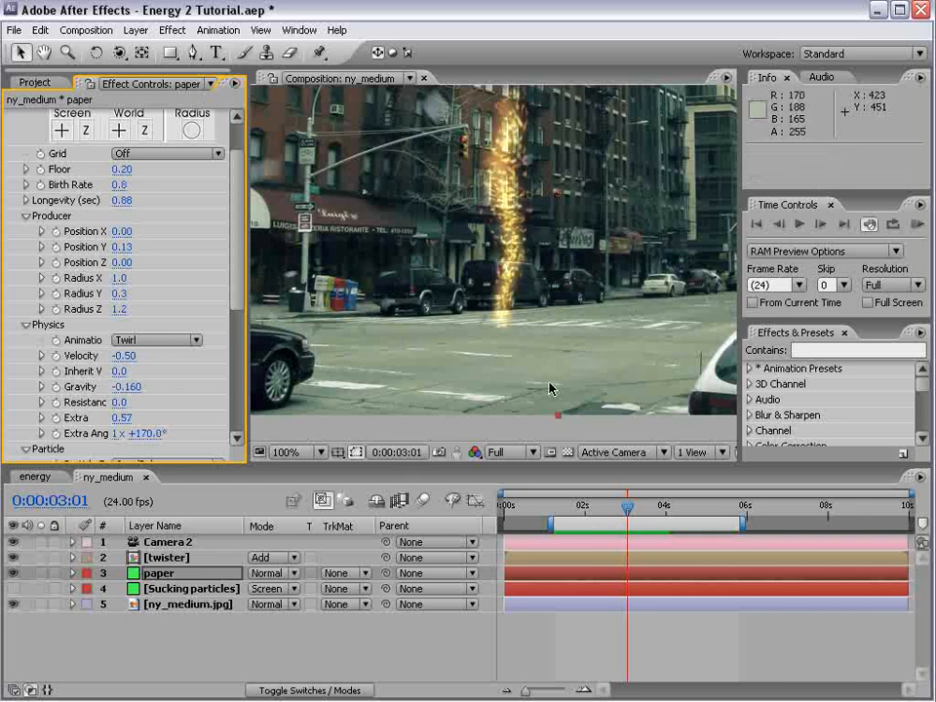
pyautogui.hotkey('ctrl', 's')
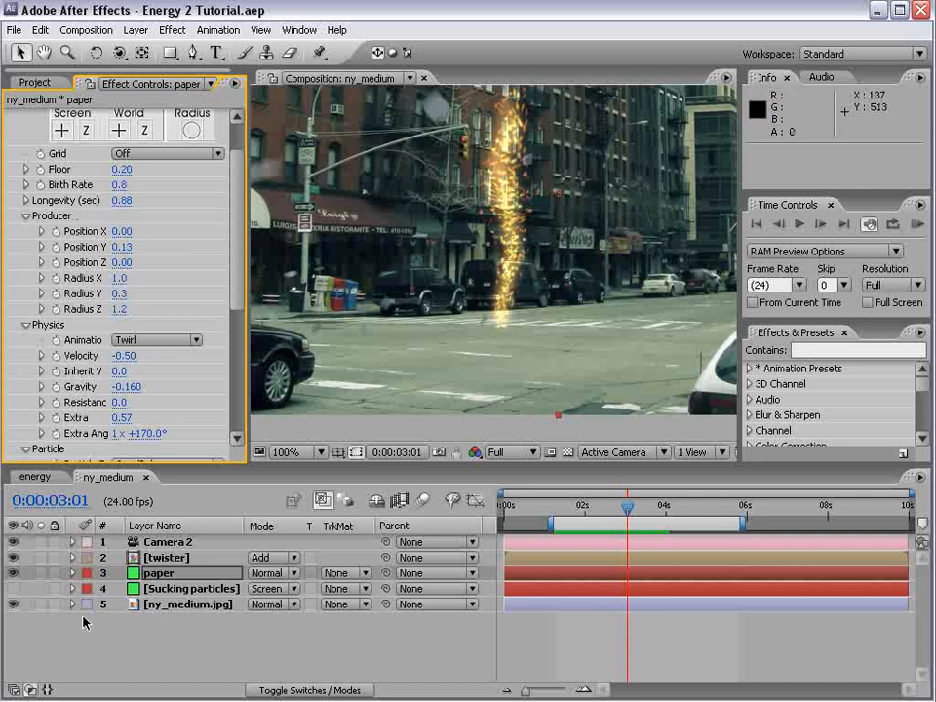
# Move the current time to 0:00:03:03 and turn the Sucking particles layer back on
pyautogui.scroll(-1, 466, 237)
pyautogui.scroll(1, 463, 256)
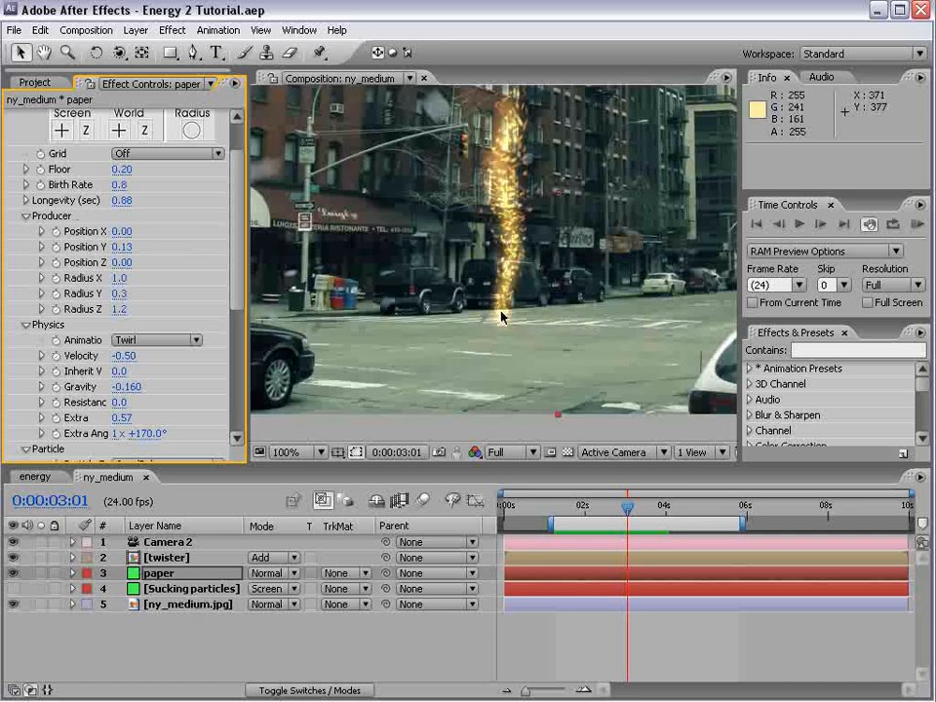
pyautogui.moveTo(579, 510); pyautogui.dragTo(630, 509)
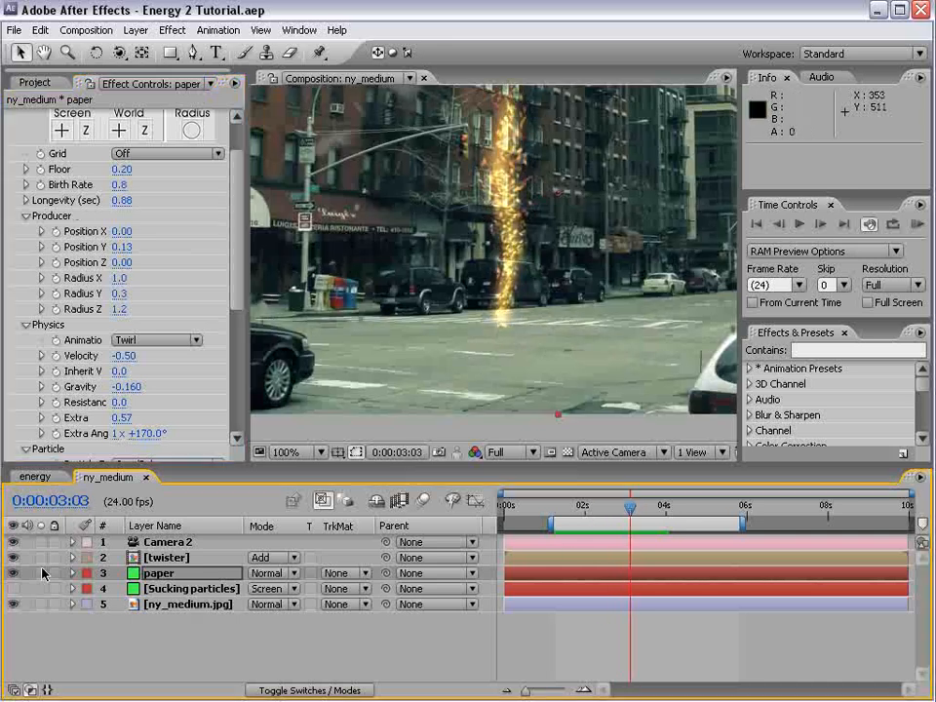
pyautogui.click(12, 587)
# Duplicate the ny_medium.jpg layer and apply the CC Particle World effect to the copy
pyautogui.click(168, 604)
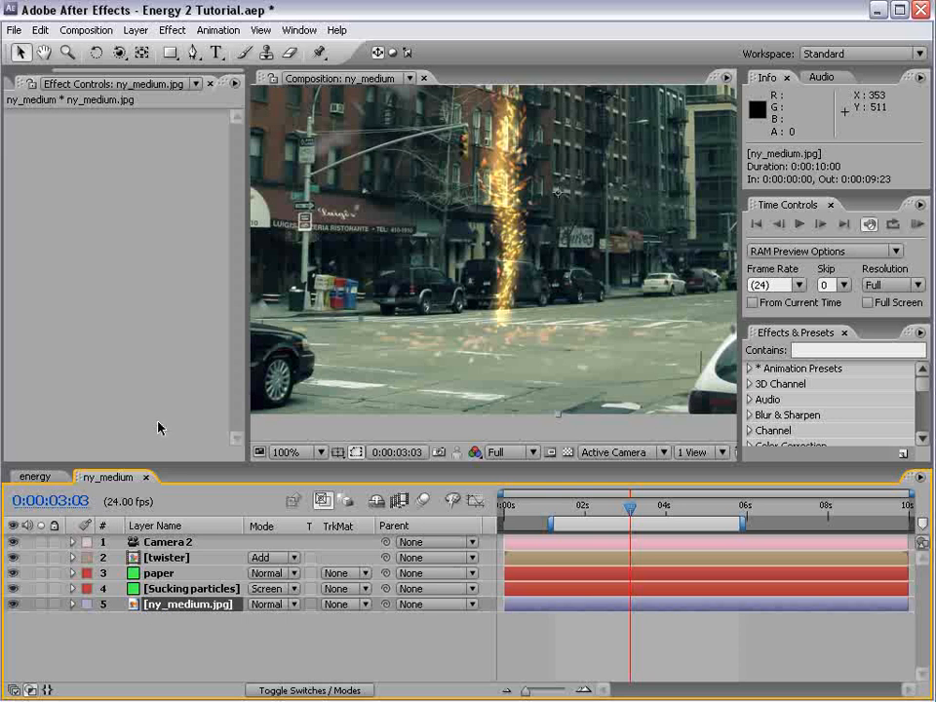
pyautogui.hotkey('ctrl', 'd')
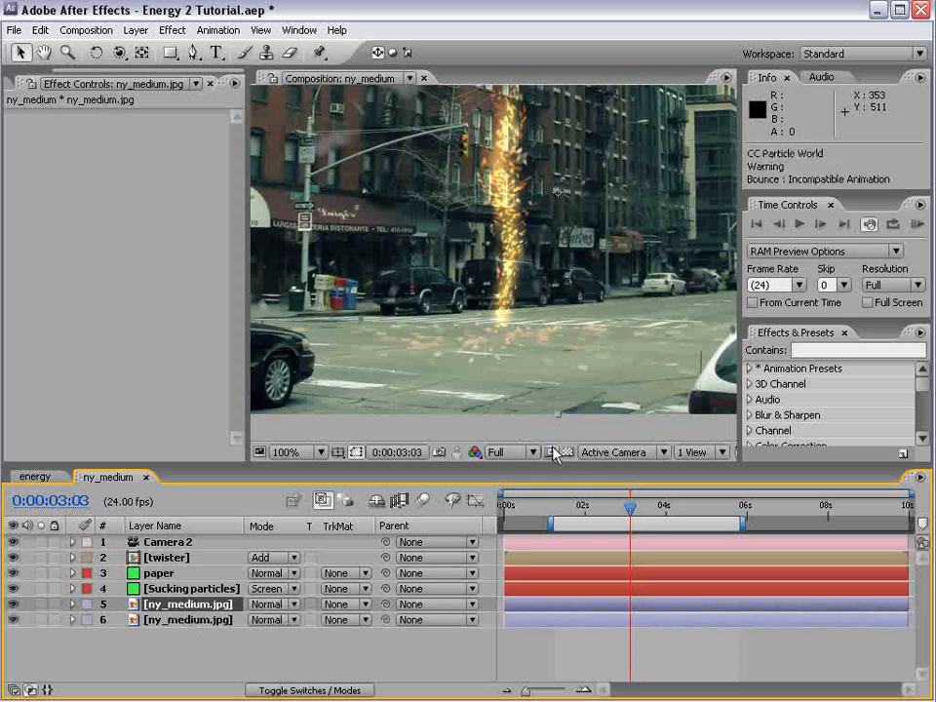
pyautogui.click(172, 30)
pyautogui.moveTo(222, 416)
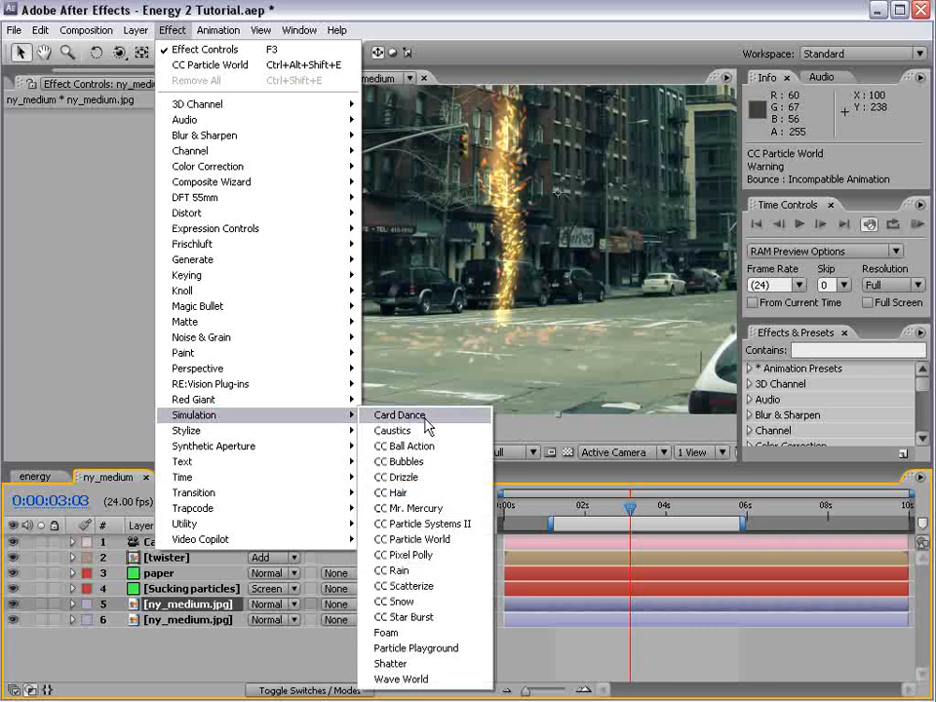
pyautogui.click(434, 542)
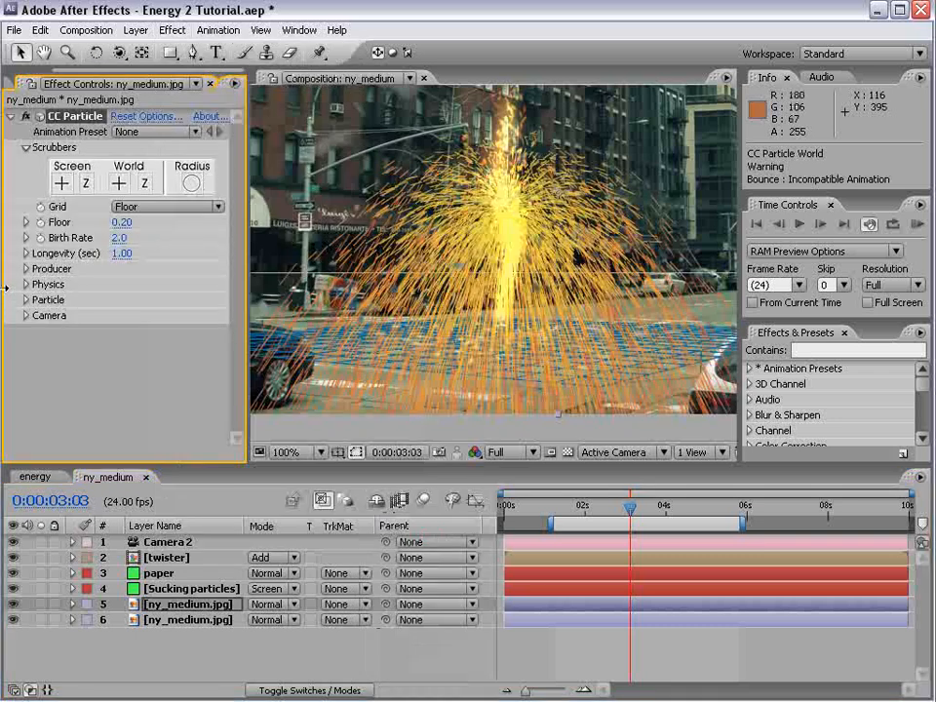
# Change the Particle Type of the photo copy's CC Particle World effect to Lens Convex
pyautogui.click(25, 299)
pyautogui.scroll(-1, 30, 292)
pyautogui.click(174, 269)
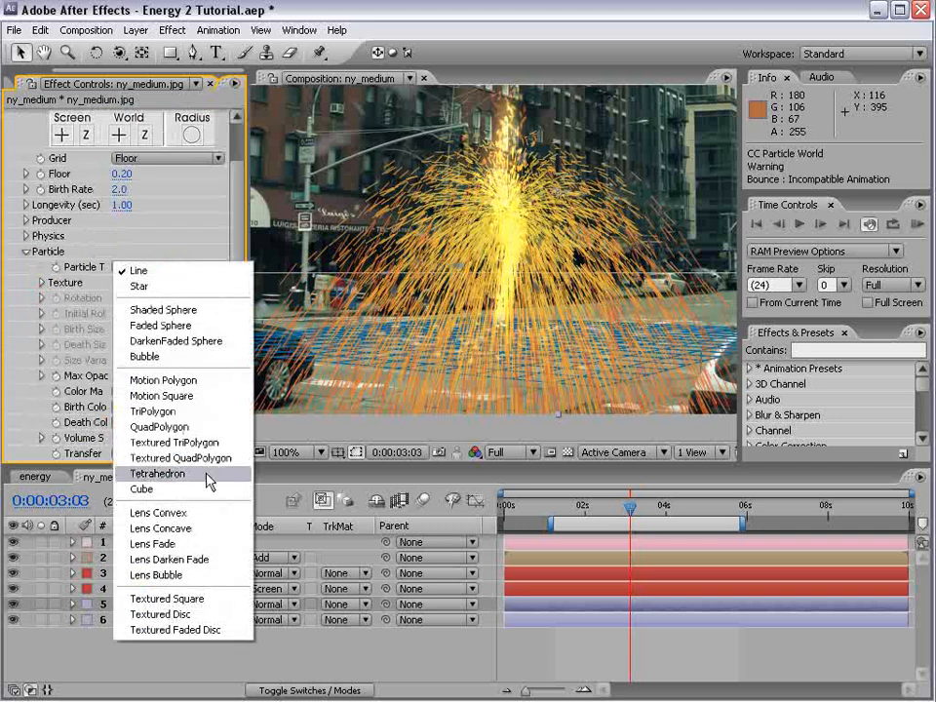
pyautogui.click(207, 512)
pyautogui.scroll(-1, 119, 188)
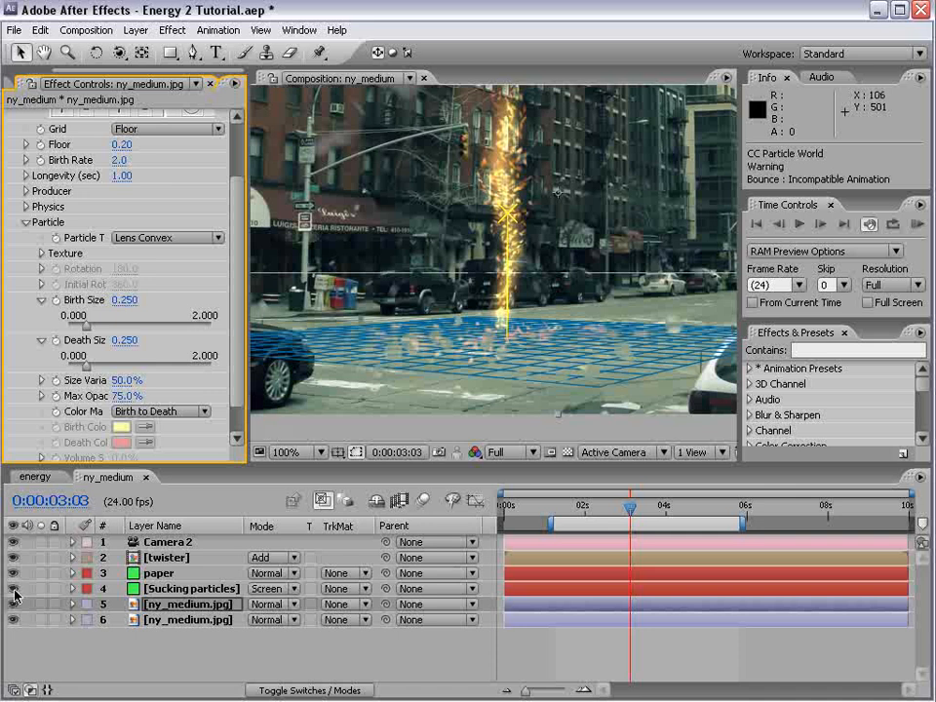
# Solo the photo copy and set its particles' Birth Size to about 1.179 and Death Size to about 0.974
pyautogui.click(40, 604)
pyautogui.moveTo(88, 324); pyautogui.dragTo(151, 333)
pyautogui.moveTo(98, 366); pyautogui.dragTo(138, 369)
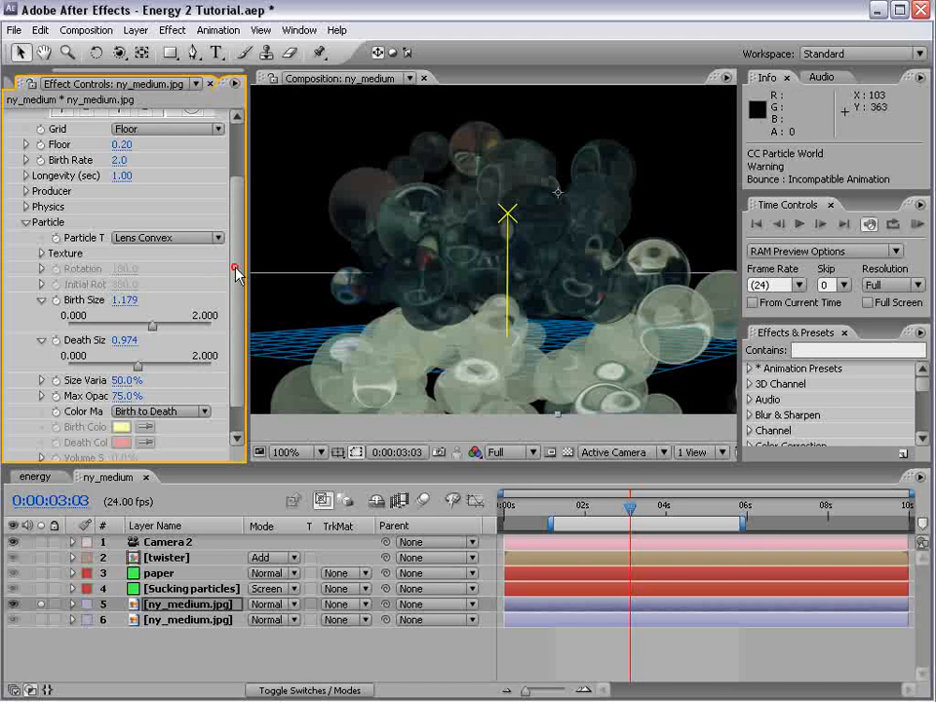
# Set the particle effect's Rendering options to render particles Above Floor only, and preview the motion
pyautogui.scroll(3, 180, 186)
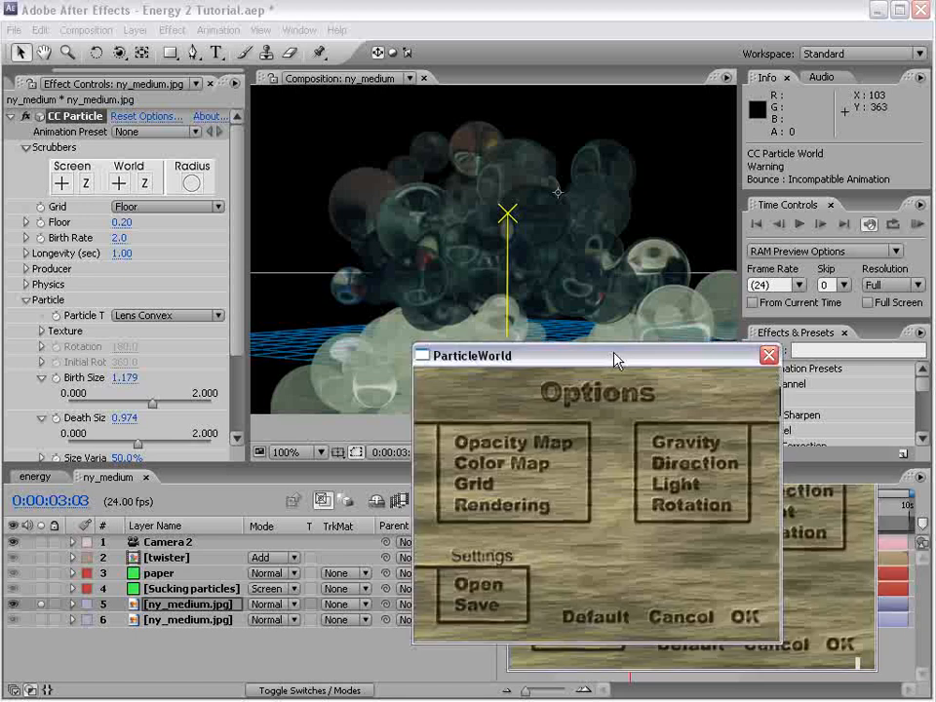
pyautogui.click(389, 474)
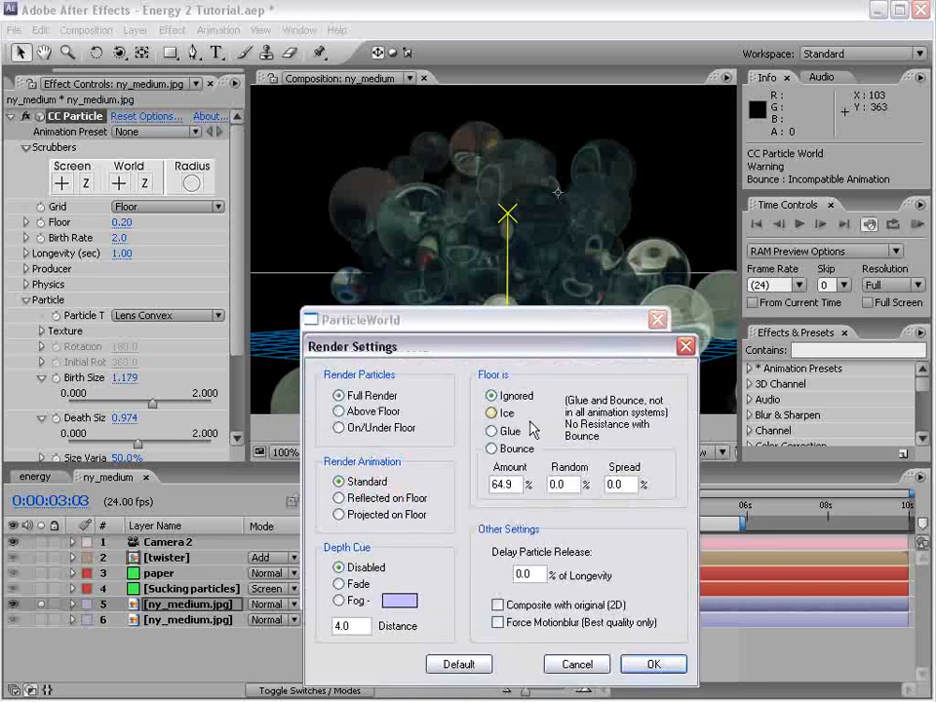
pyautogui.click(338, 412)
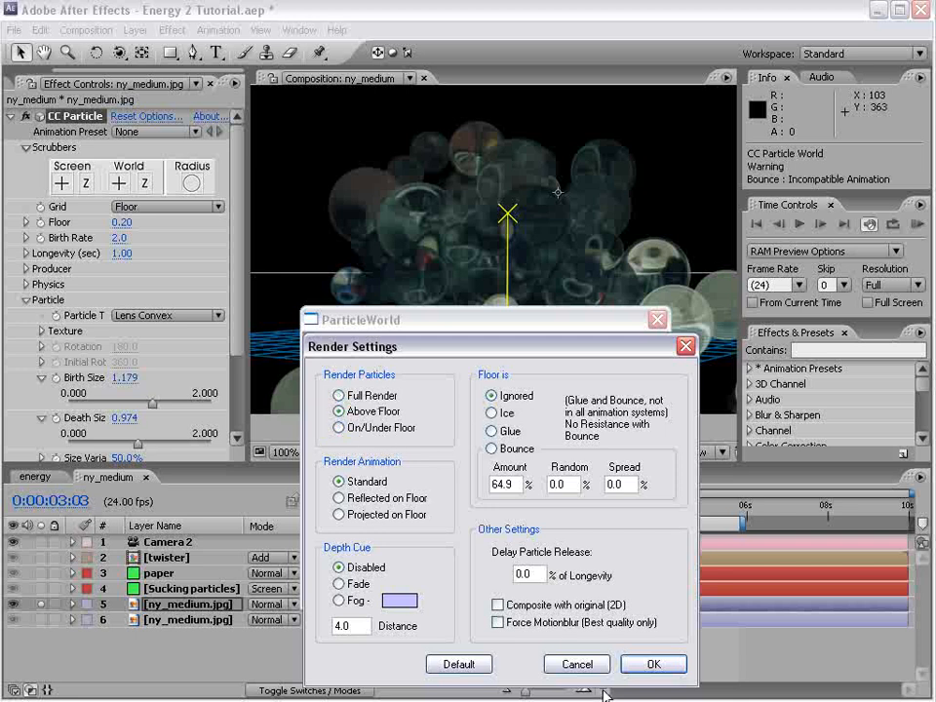
pyautogui.click(653, 664)
pyautogui.click(632, 584)
pyautogui.moveTo(627, 508)
pyautogui.mouseDown()
pyautogui.moveTo(649, 510)
pyautogui.moveTo(636, 511)
pyautogui.mouseUp()
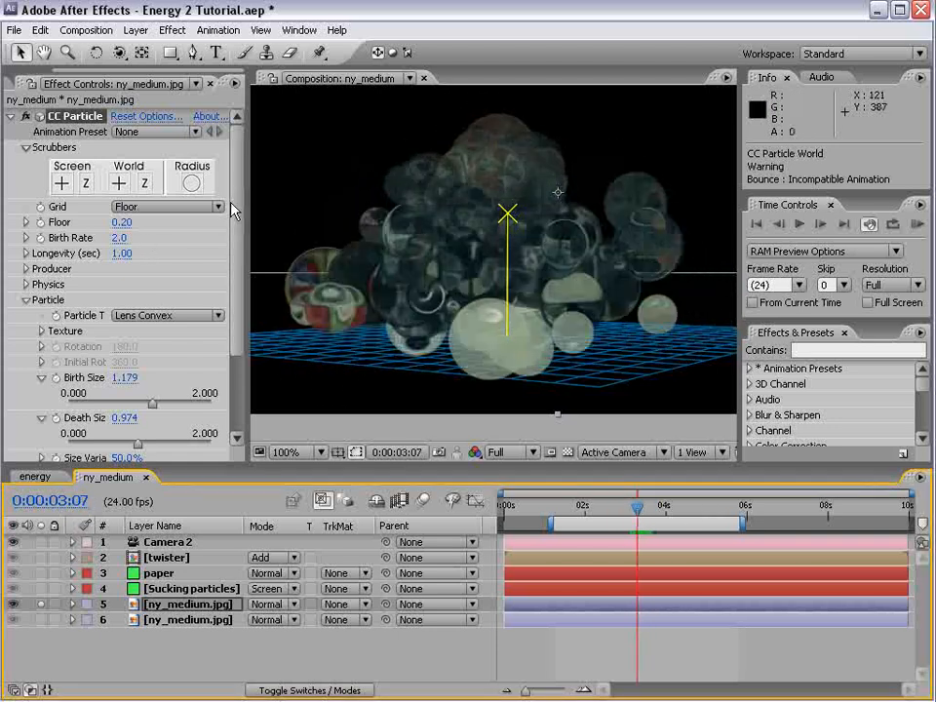
pyautogui.press('space')
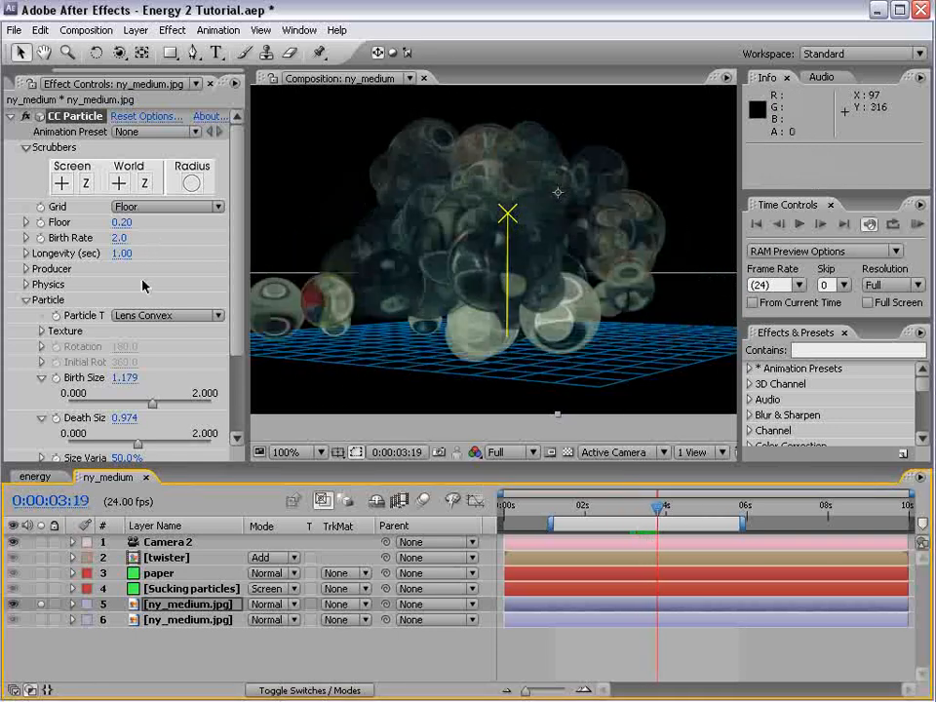
# Set the producer's Position Y to 0.07 and the Birth Rate to 0.4, and scrub to 0:00:03:01
pyautogui.click(27, 269)
pyautogui.moveTo(119, 302); pyautogui.dragTo(123, 299)
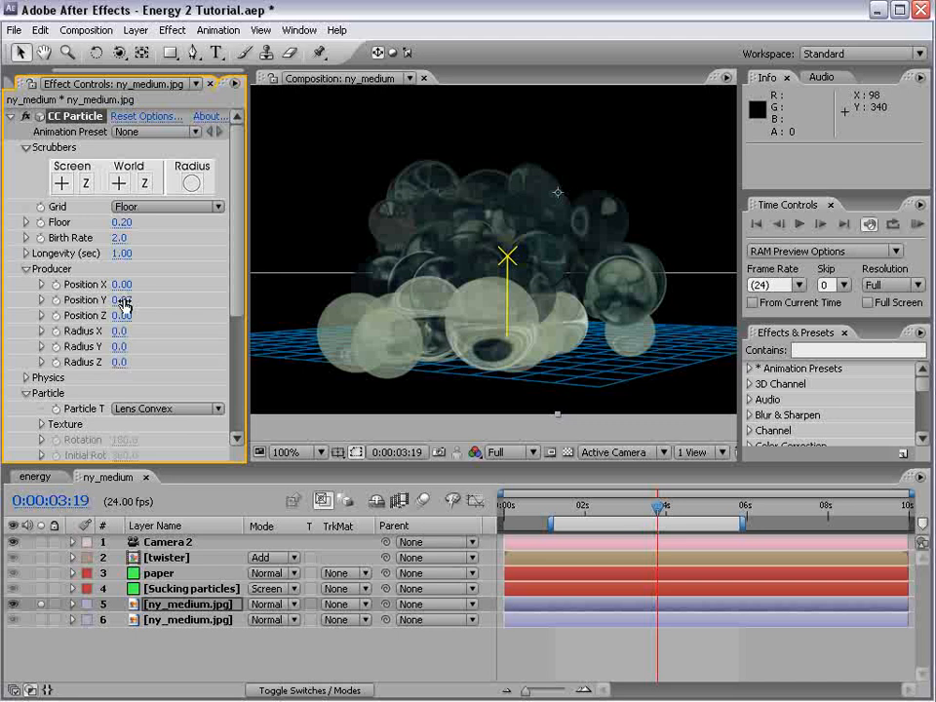
pyautogui.moveTo(119, 240)
pyautogui.mouseDown()
pyautogui.moveTo(86, 238)
pyautogui.moveTo(104, 240)
pyautogui.mouseUp()
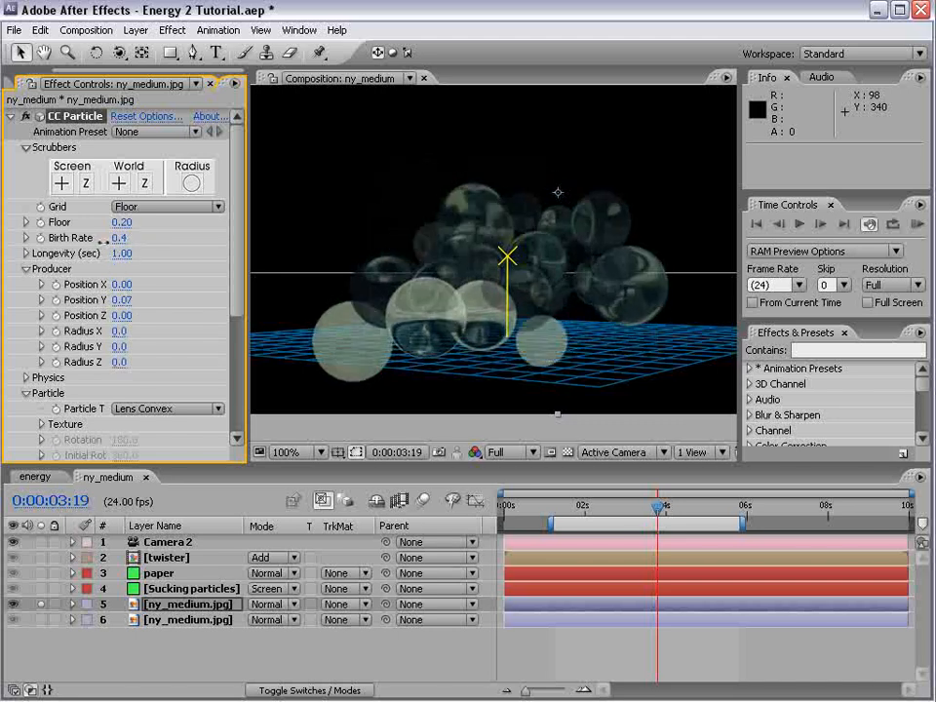
pyautogui.moveTo(601, 503); pyautogui.dragTo(627, 506)
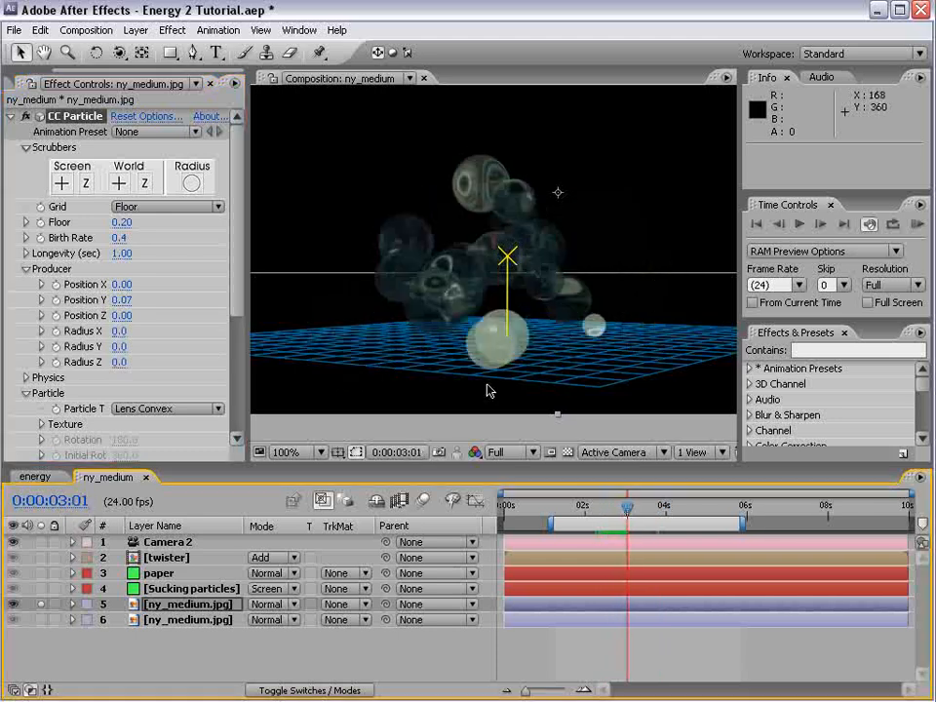
# Set the lens particles' Gravity to 0.050 and move the current time to 0:00:03:02
pyautogui.moveTo(236, 272); pyautogui.dragTo(237, 349)
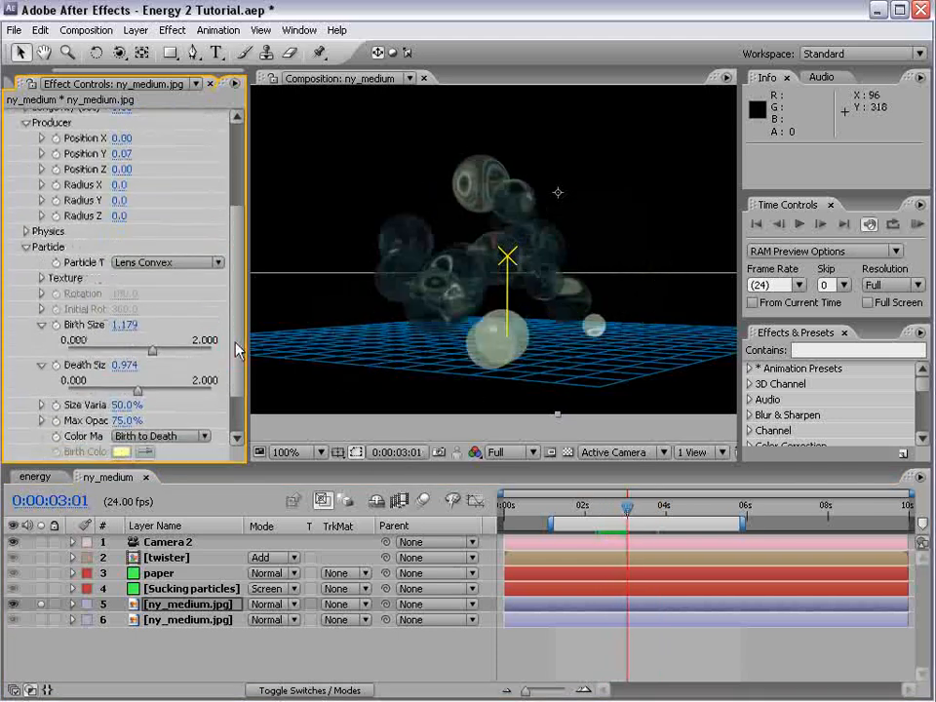
pyautogui.click(25, 232)
pyautogui.click(124, 294)
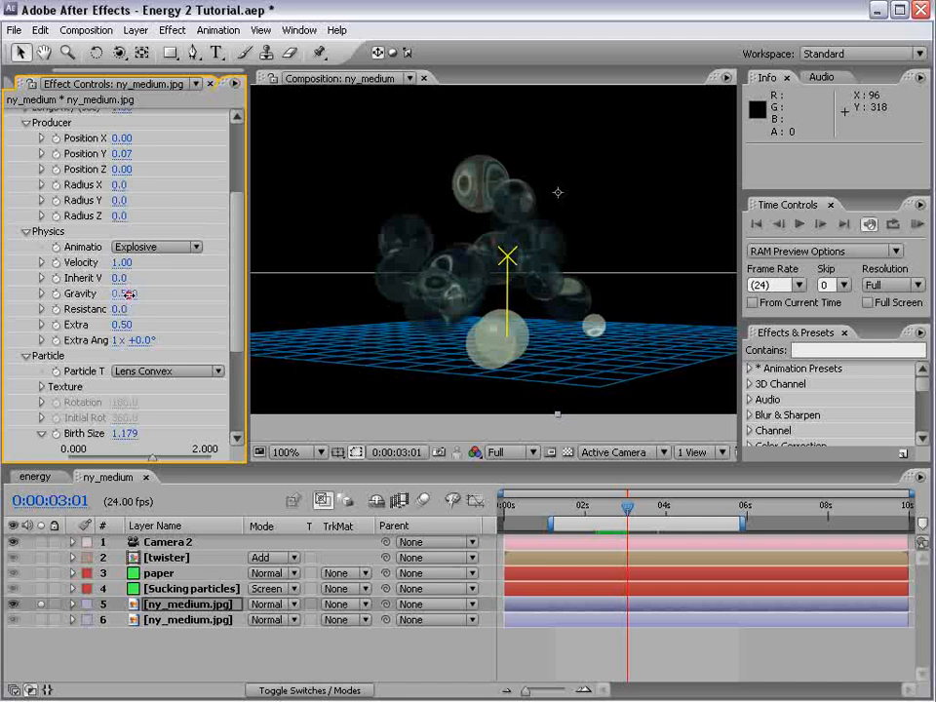
pyautogui.write('0')
pyautogui.press('Return')
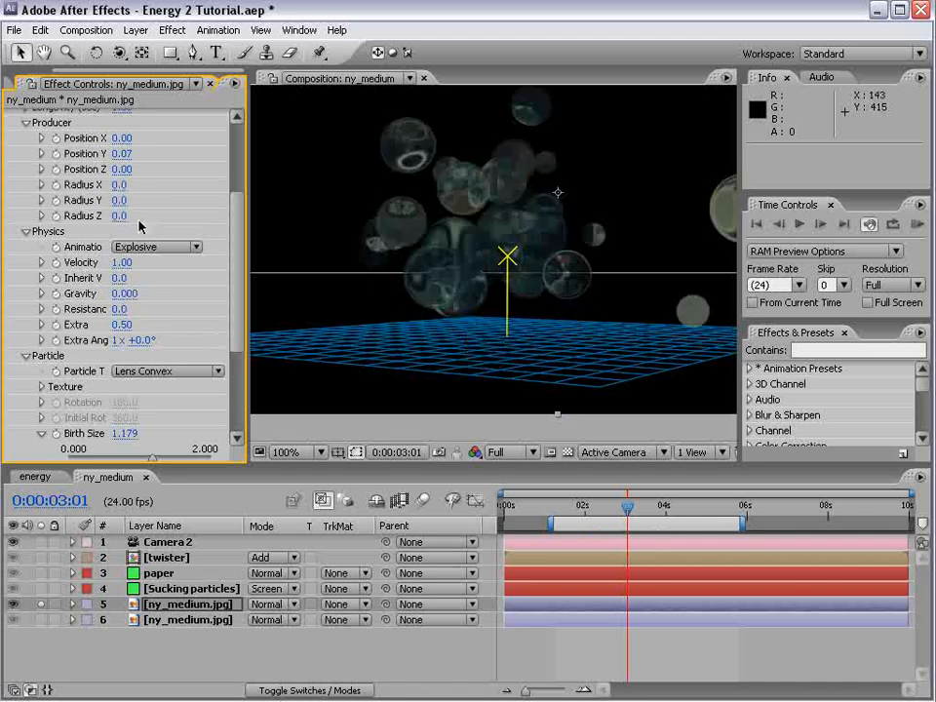
pyautogui.moveTo(117, 295); pyautogui.dragTo(122, 295)
pyautogui.moveTo(627, 509)
pyautogui.mouseDown()
pyautogui.moveTo(606, 508)
pyautogui.moveTo(629, 508)
pyautogui.mouseUp()
# Set the producer's Position Y to 0.15 and the Velocity to 0.37, and scrub through the animation
pyautogui.moveTo(121, 153); pyautogui.dragTo(128, 152)
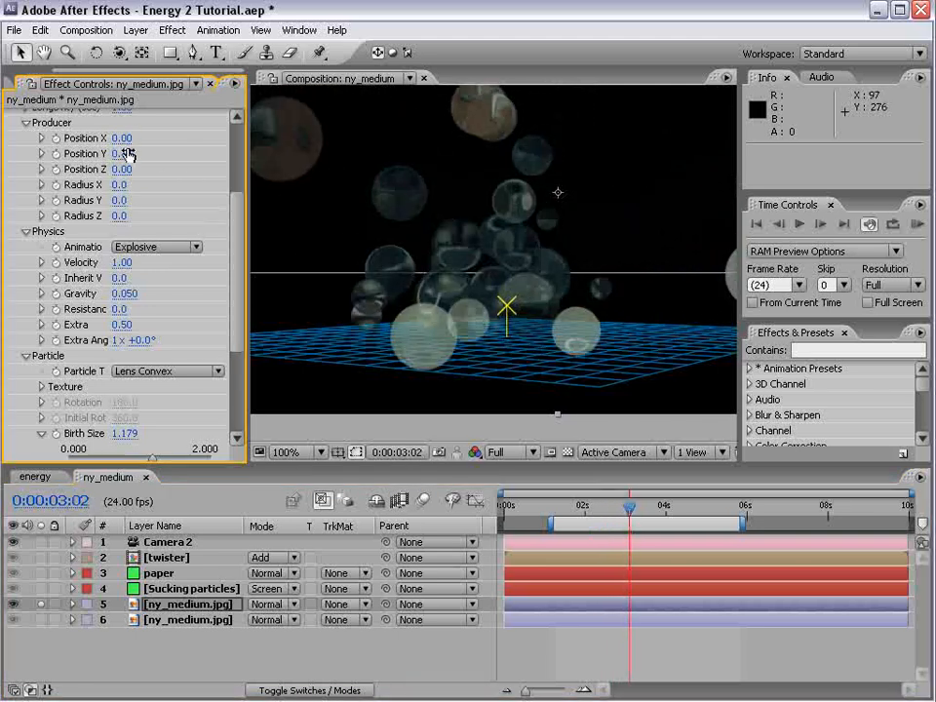
pyautogui.moveTo(115, 262); pyautogui.dragTo(97, 262)
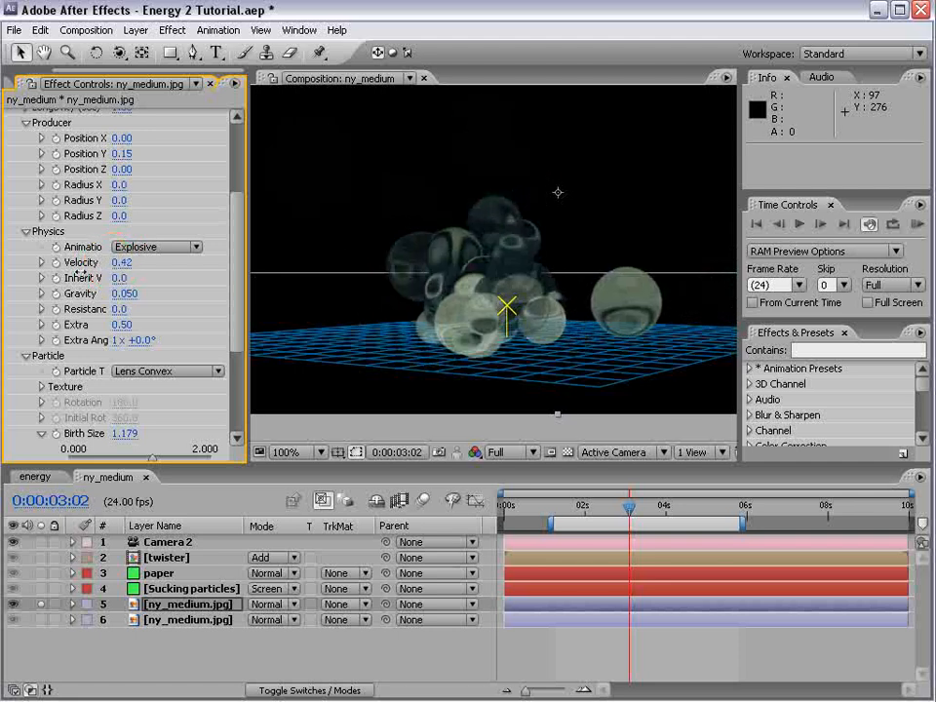
pyautogui.click(603, 514)
pyautogui.moveTo(603, 513); pyautogui.dragTo(697, 527)
# Browse the effect's Opacity Map presets, accept Fade In-Out Round, and scrub to 0:00:03:08
pyautogui.moveTo(236, 313); pyautogui.dragTo(187, 130)
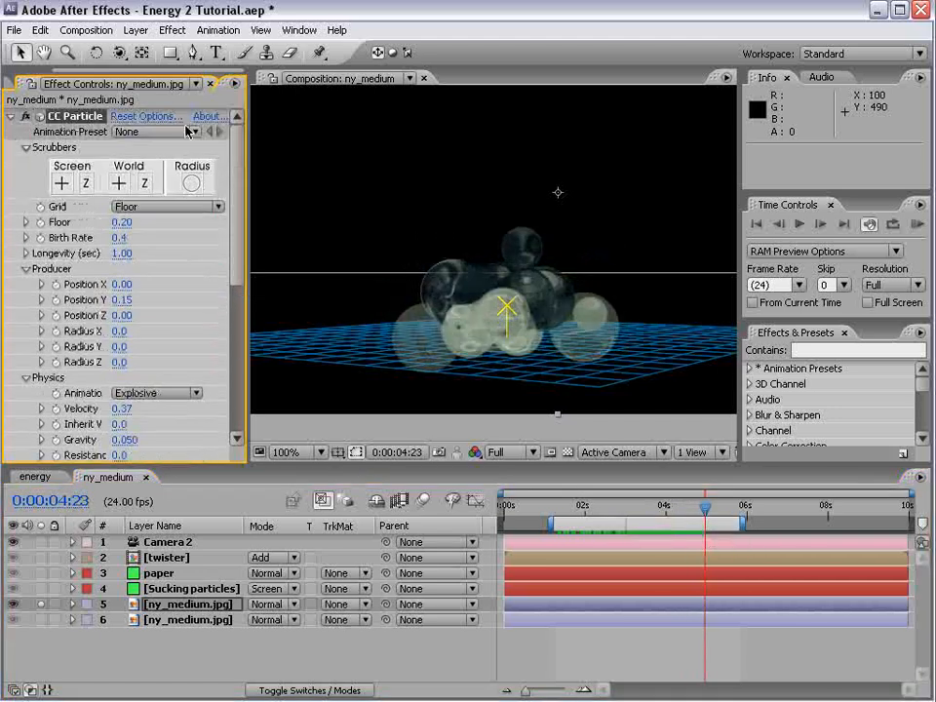
pyautogui.click(162, 116)
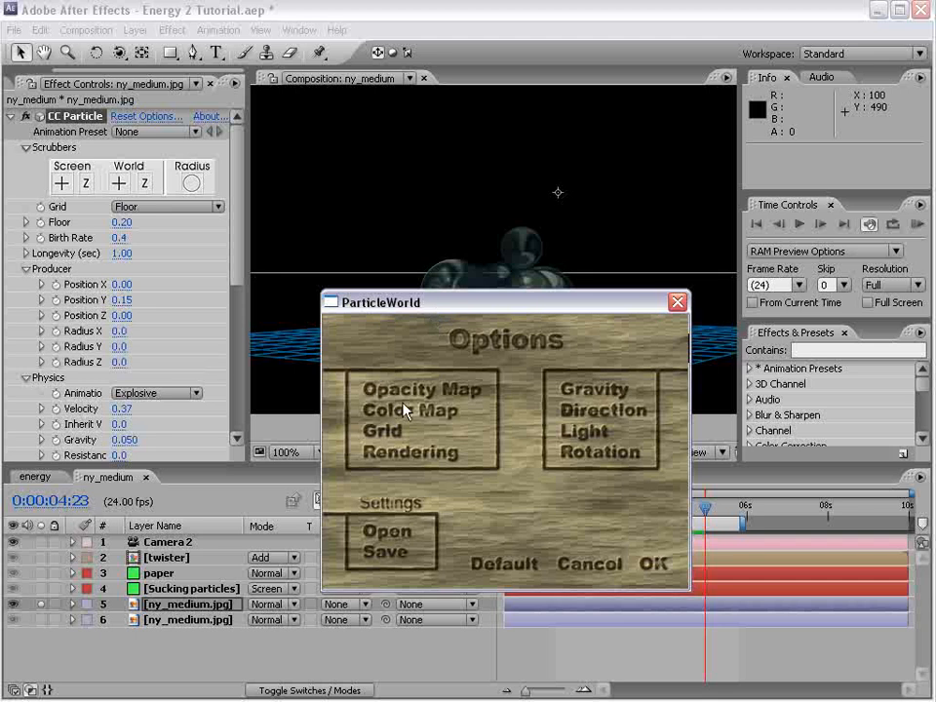
pyautogui.click(438, 389)
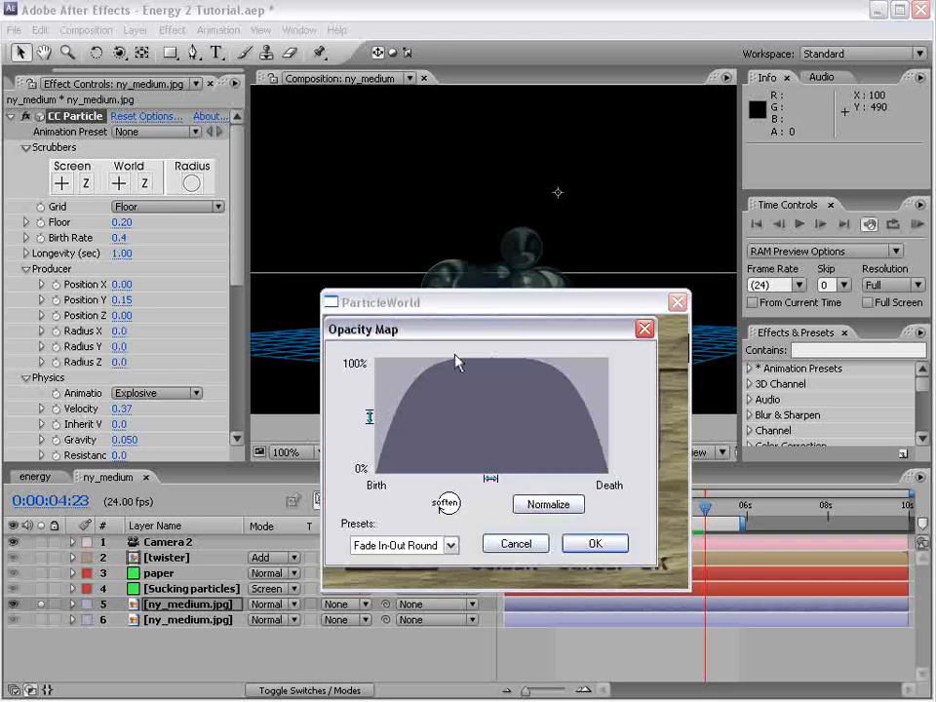
pyautogui.click(451, 548)
pyautogui.click(426, 551)
pyautogui.scroll(5, 426, 551)
pyautogui.scroll(-5, 426, 550)
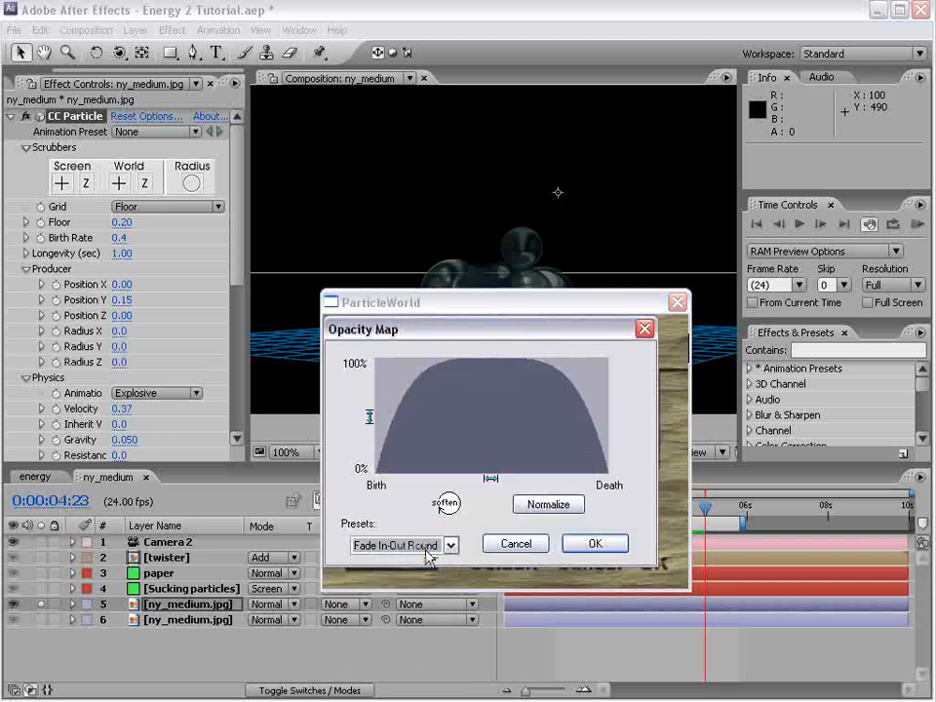
pyautogui.scroll(-1, 426, 551)
pyautogui.scroll(1, 426, 551)
pyautogui.scroll(-1, 426, 551)
pyautogui.scroll(1, 426, 550)
pyautogui.click(591, 545)
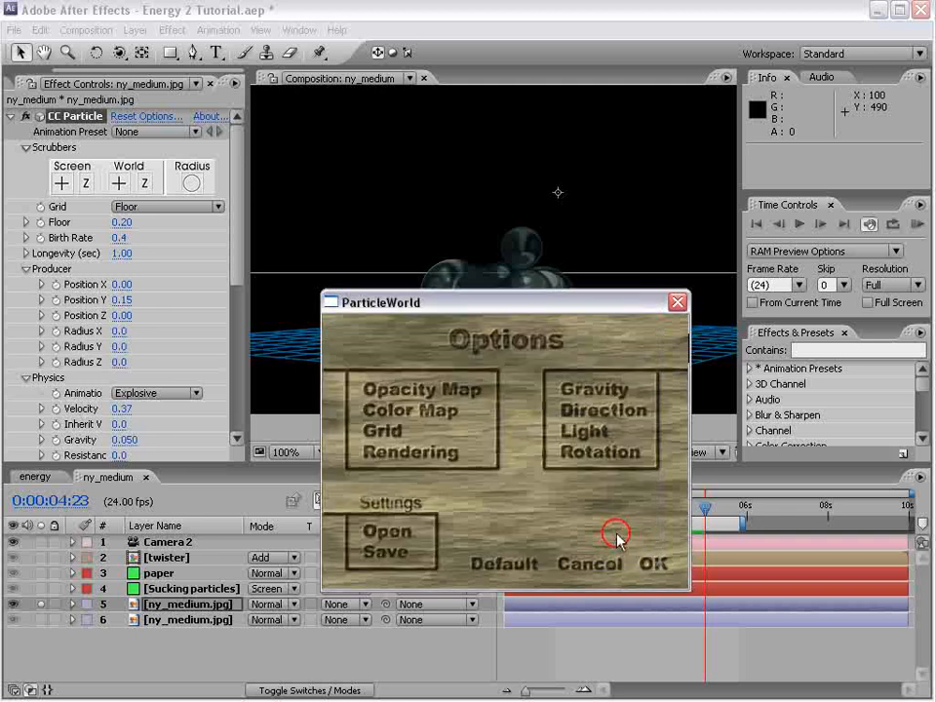
pyautogui.click(659, 565)
pyautogui.moveTo(585, 509); pyautogui.dragTo(638, 520)
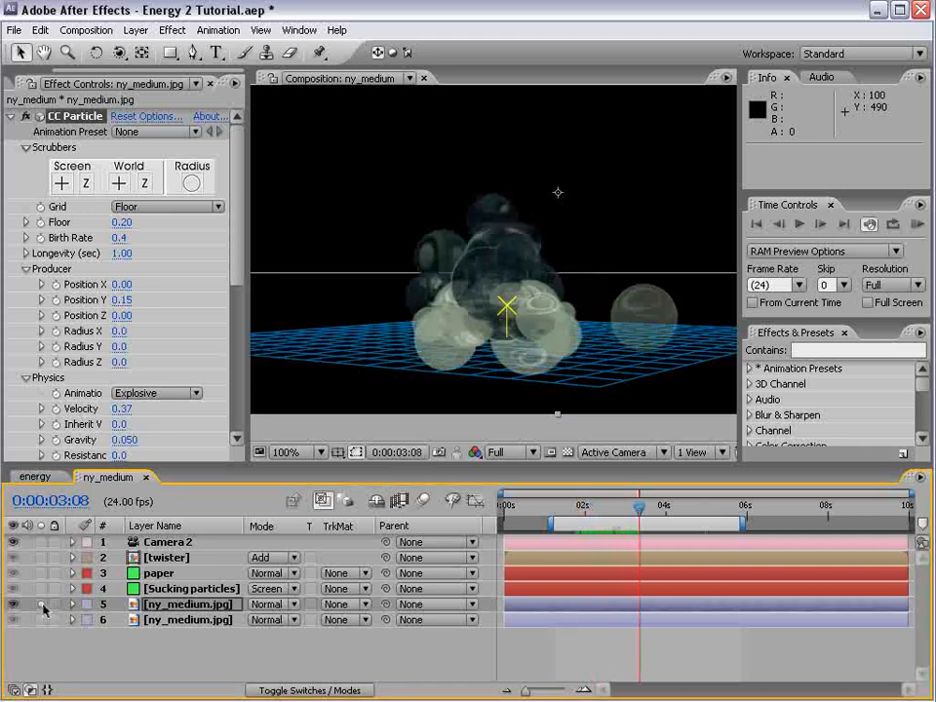
# Unsolo the lens particle layer, set its Grid to Off and scrub to 0:00:02:20
pyautogui.click(40, 605)
pyautogui.click(133, 207)
pyautogui.click(142, 129)
pyautogui.moveTo(636, 510)
pyautogui.mouseDown()
pyautogui.moveTo(606, 514)
pyautogui.moveTo(619, 513)
pyautogui.mouseUp()
# Apply the Curves color correction effect to the upper ny_medium.jpg layer
pyautogui.click(172, 605)
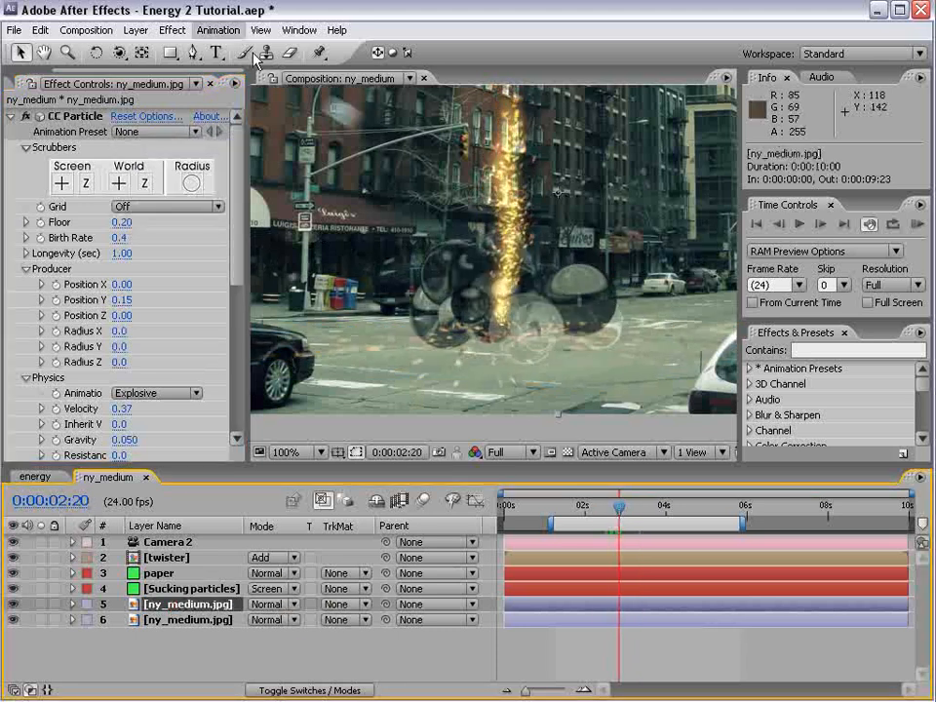
pyautogui.click(171, 30)
pyautogui.moveTo(283, 166)
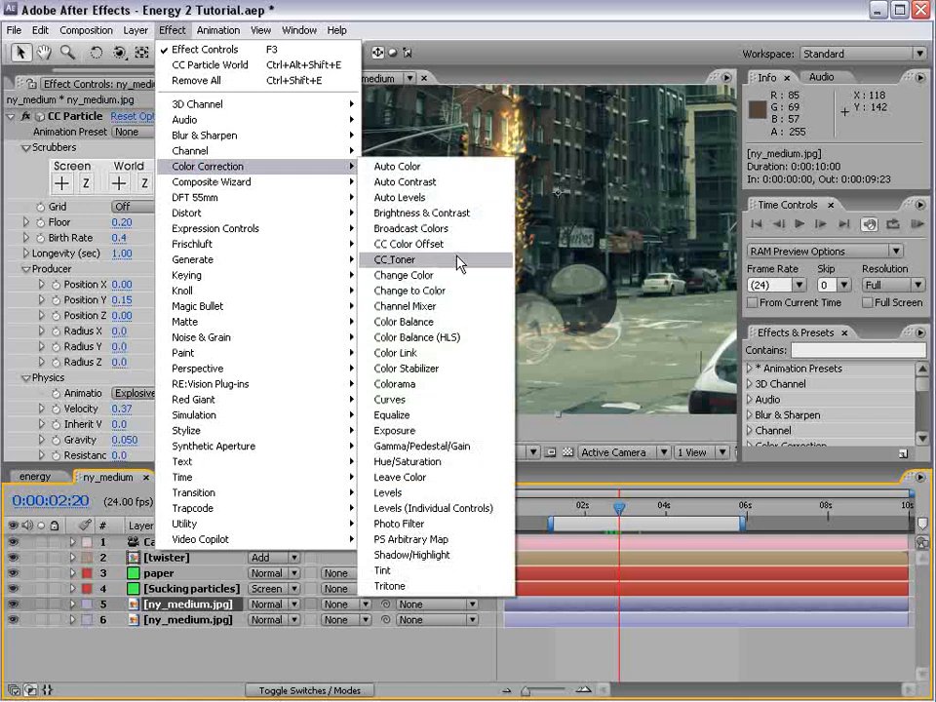
pyautogui.click(391, 399)
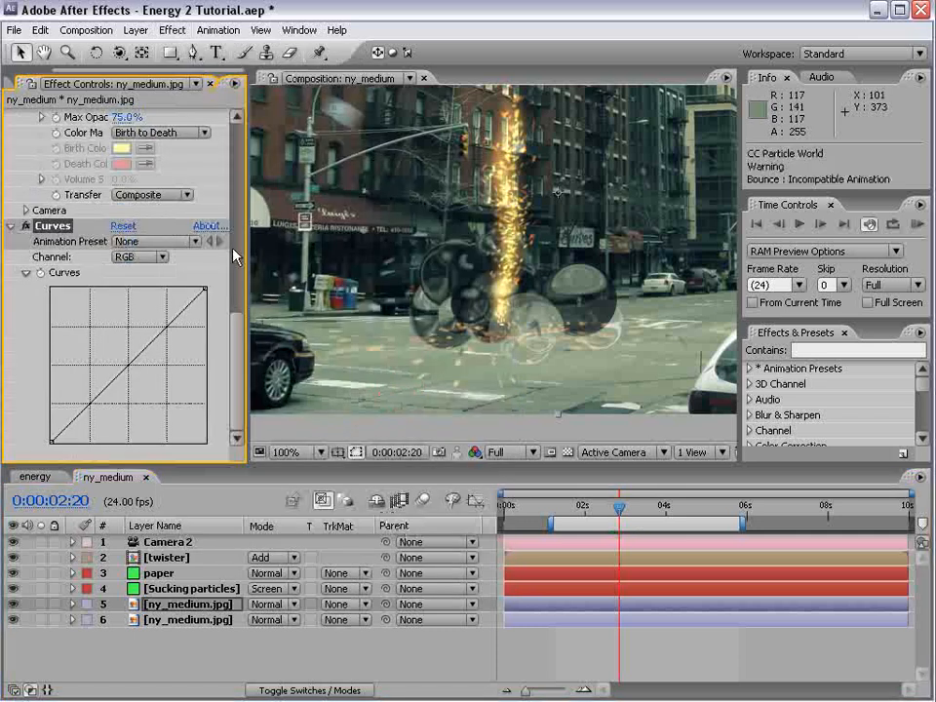
# Tint the lens particles orange by raising the Red curve and lowering the Blue curve
pyautogui.moveTo(119, 376)
pyautogui.mouseDown()
pyautogui.moveTo(130, 389)
pyautogui.moveTo(101, 353)
pyautogui.moveTo(108, 383)
pyautogui.moveTo(123, 393)
pyautogui.mouseUp()
pyautogui.click(138, 258)
pyautogui.click(139, 276)
pyautogui.click(138, 256)
pyautogui.click(140, 287)
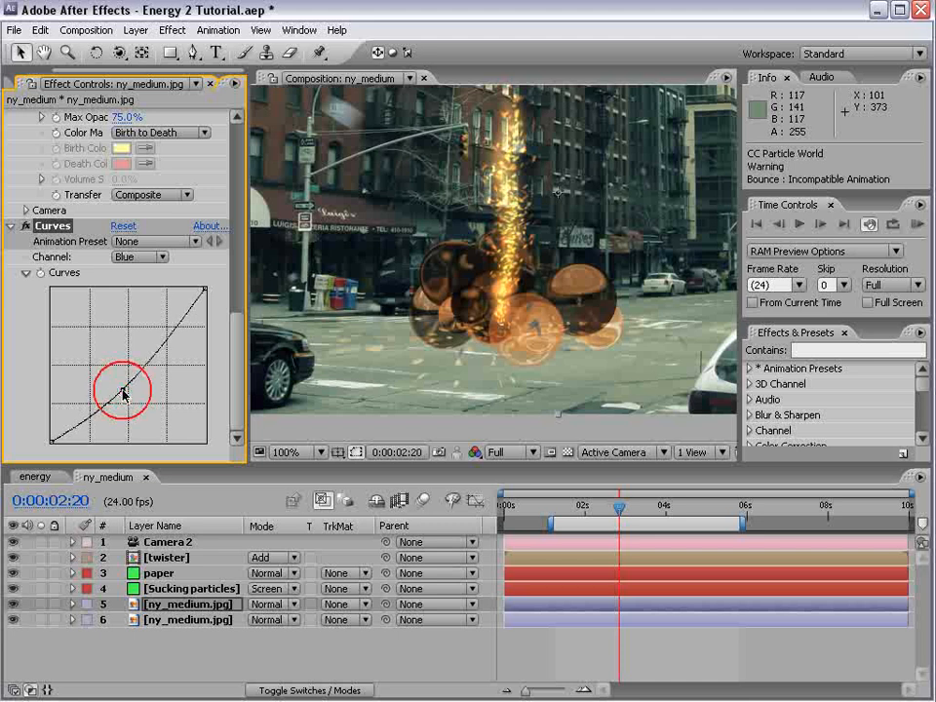
# Set the lens particle layer's blending mode to Add and scrub to 0:00:03:01
pyautogui.click(273, 605)
pyautogui.click(283, 701)
pyautogui.moveTo(599, 506); pyautogui.dragTo(618, 515)
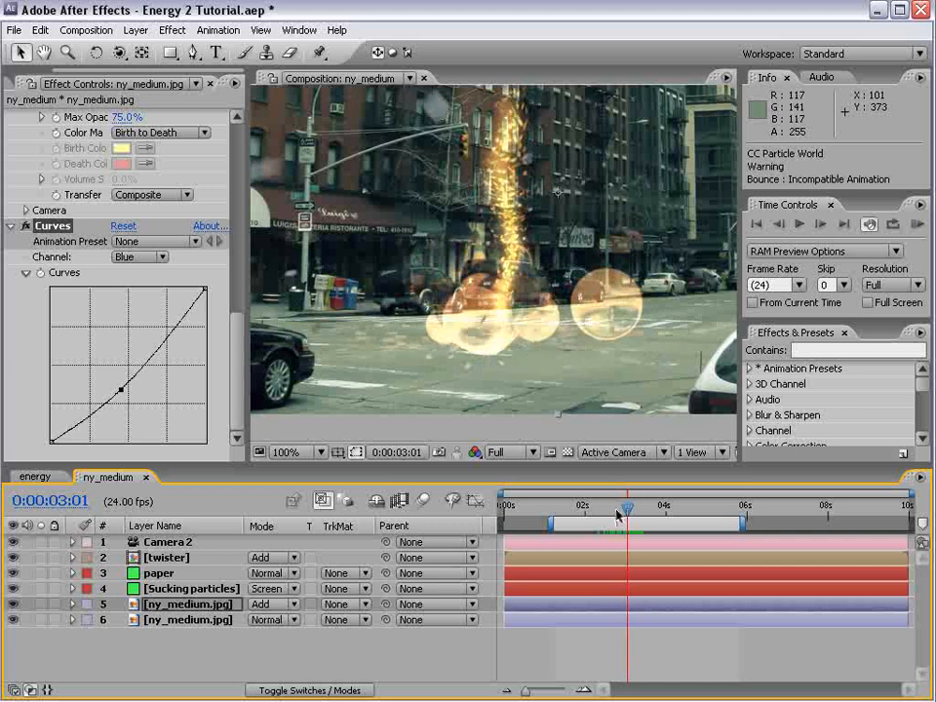
# Reduce the lens particles' Birth Size to about 0.639 and Death Size to about 0.694
pyautogui.scroll(10, 223, 199)
pyautogui.moveTo(118, 328)
pyautogui.mouseDown()
pyautogui.moveTo(131, 322)
pyautogui.moveTo(118, 327)
pyautogui.moveTo(127, 310)
pyautogui.mouseUp()
pyautogui.moveTo(128, 309); pyautogui.dragTo(106, 319)
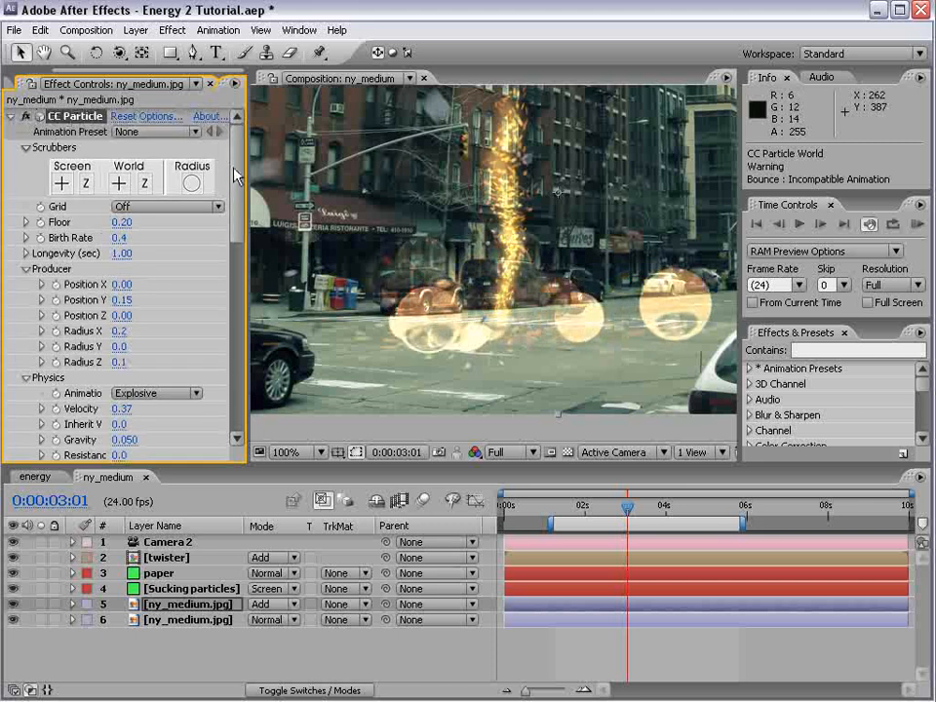
pyautogui.scroll(-7, 234, 224)
pyautogui.scroll(1, 125, 277)
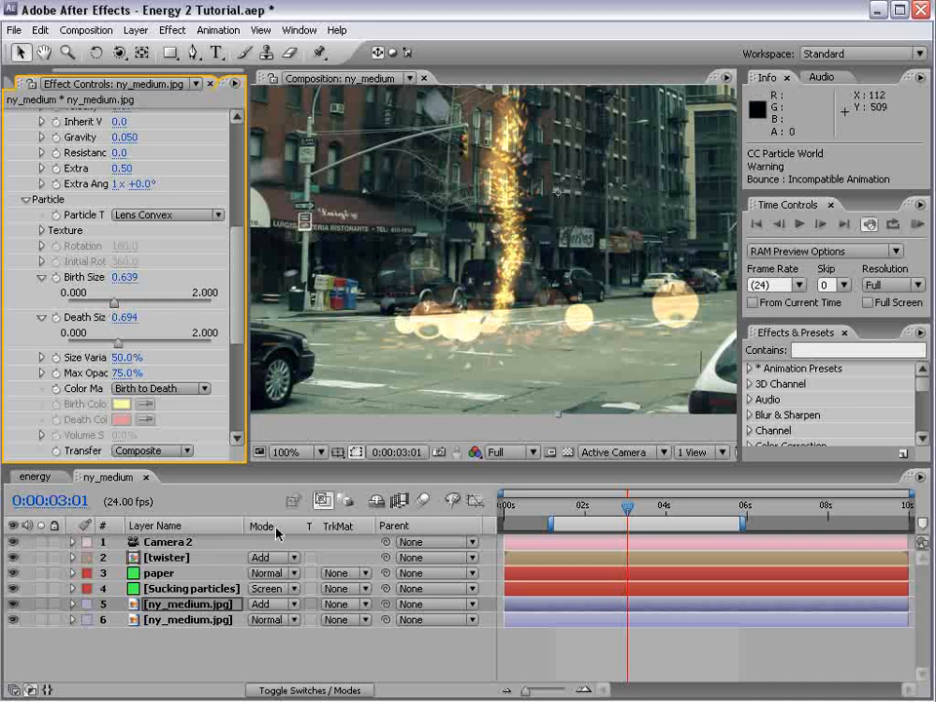
# Bring the Blue curve's point back onto the diagonal and scrub to 0:00:02:06
pyautogui.scroll(-5, 234, 298)
pyautogui.click(136, 256)
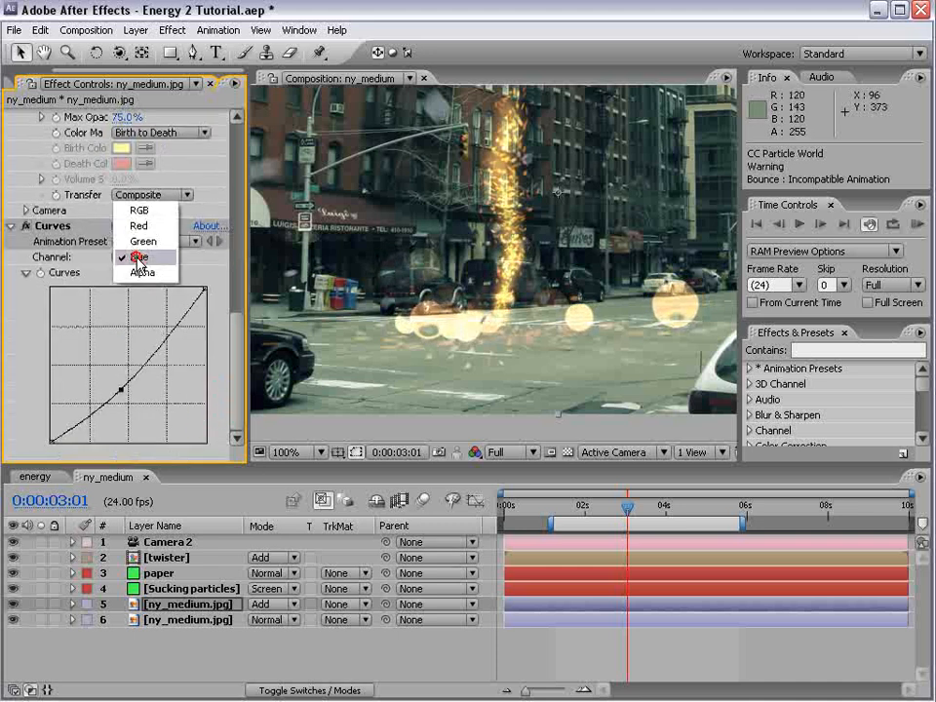
pyautogui.click(131, 226)
pyautogui.click(136, 256)
pyautogui.click(142, 288)
pyautogui.click(108, 383)
pyautogui.moveTo(109, 383)
pyautogui.mouseDown()
pyautogui.moveTo(98, 371)
pyautogui.moveTo(113, 380)
pyautogui.mouseUp()
pyautogui.moveTo(585, 514); pyautogui.dragTo(593, 511)
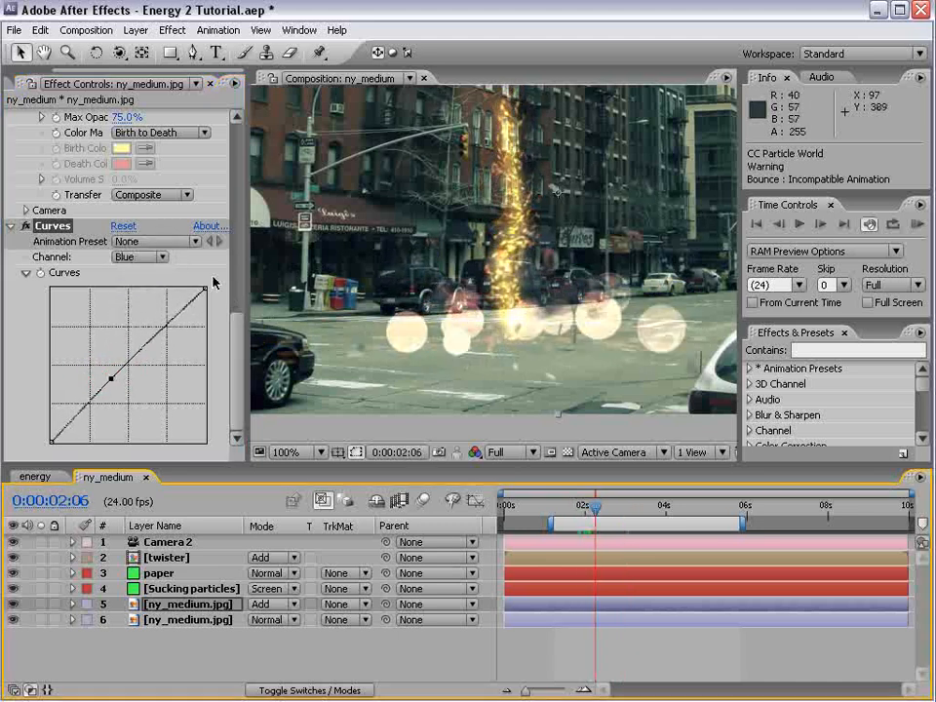
# Raise the Red curve strongly, lower the Green curve, and scrub through the animation to check the color
pyautogui.click(137, 256)
pyautogui.click(138, 226)
pyautogui.click(98, 351)
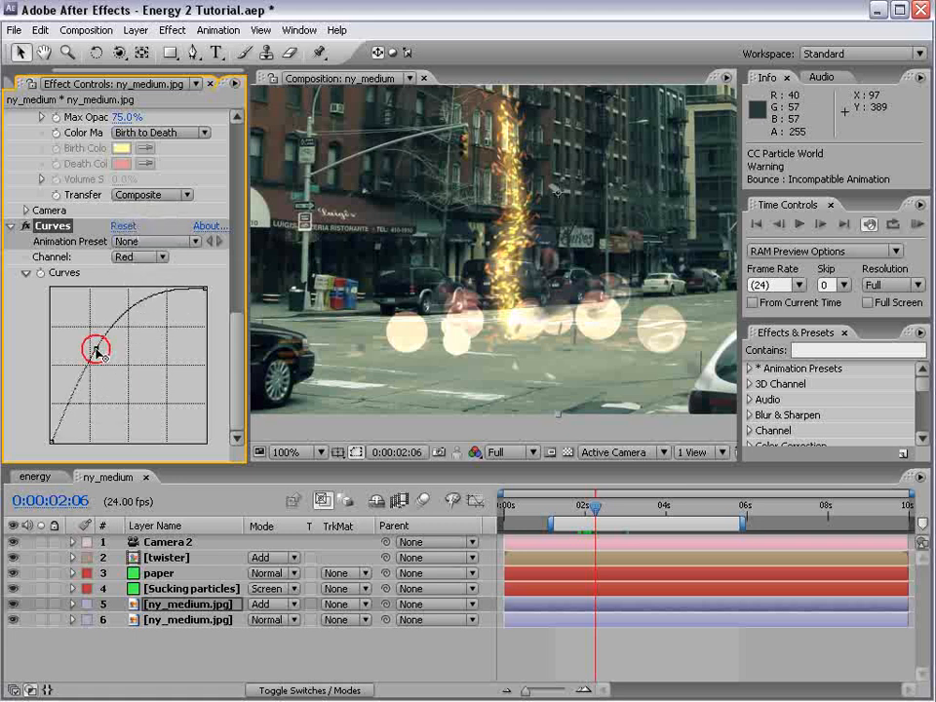
pyautogui.click(146, 257)
pyautogui.click(140, 241)
pyautogui.moveTo(130, 384); pyautogui.dragTo(141, 407)
pyautogui.moveTo(595, 508); pyautogui.dragTo(627, 507)
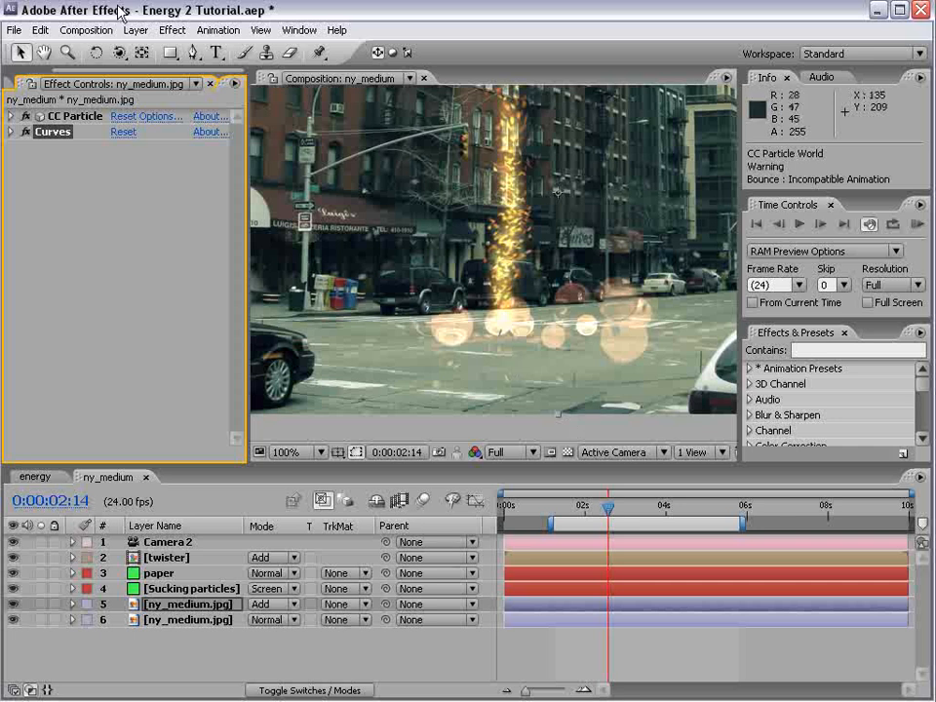
# Add Smoke Element.jpg from the project to the ny_medium composition as the topmost layer
pyautogui.click(22, 85)
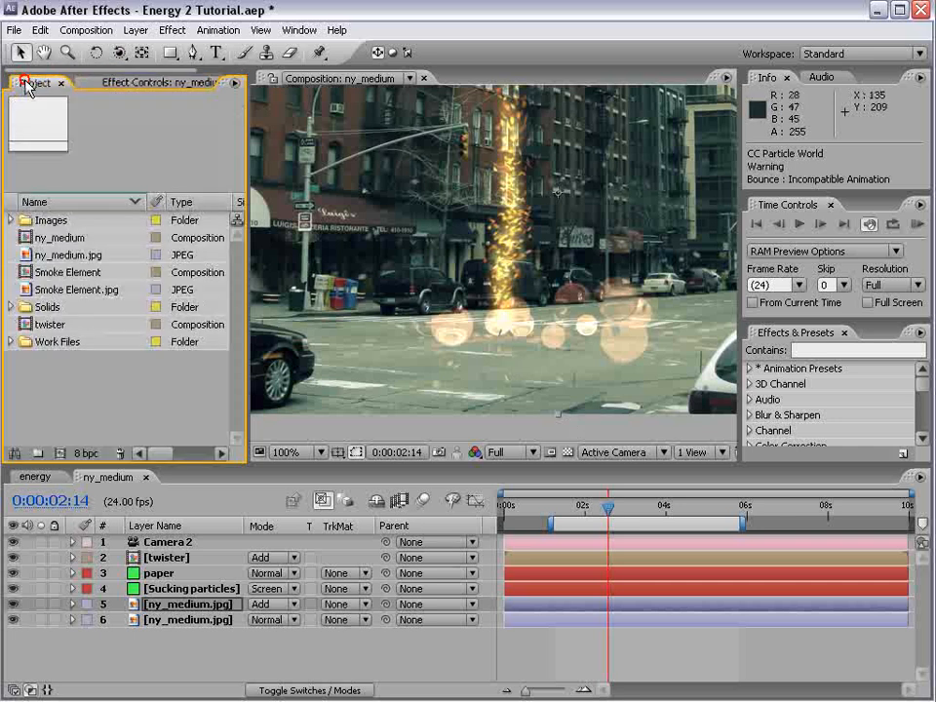
pyautogui.click(69, 255)
pyautogui.click(29, 289)
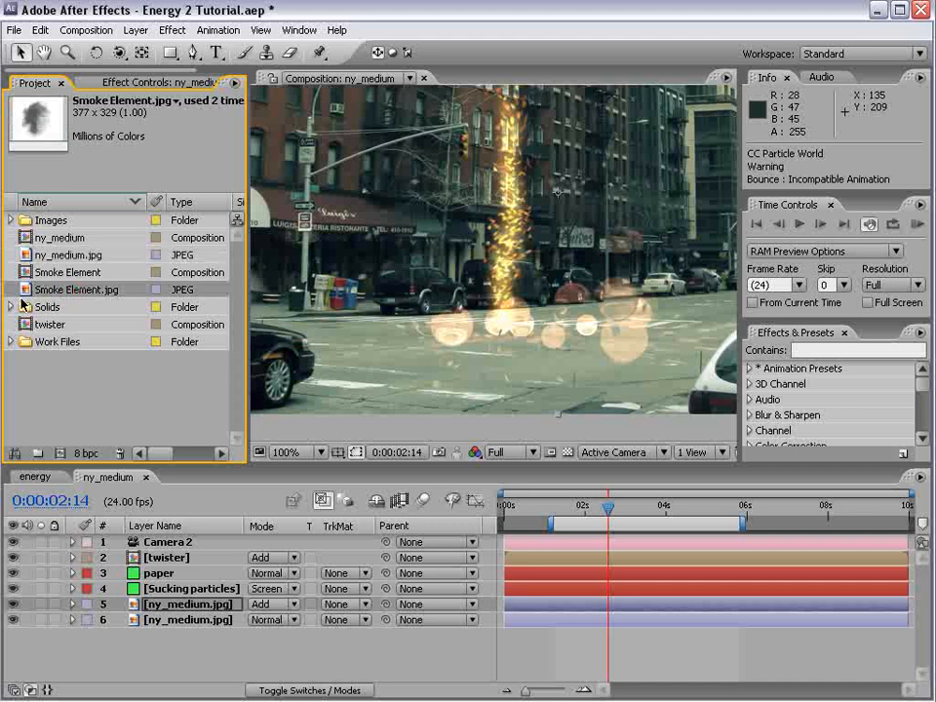
pyautogui.moveTo(23, 290); pyautogui.dragTo(614, 539)
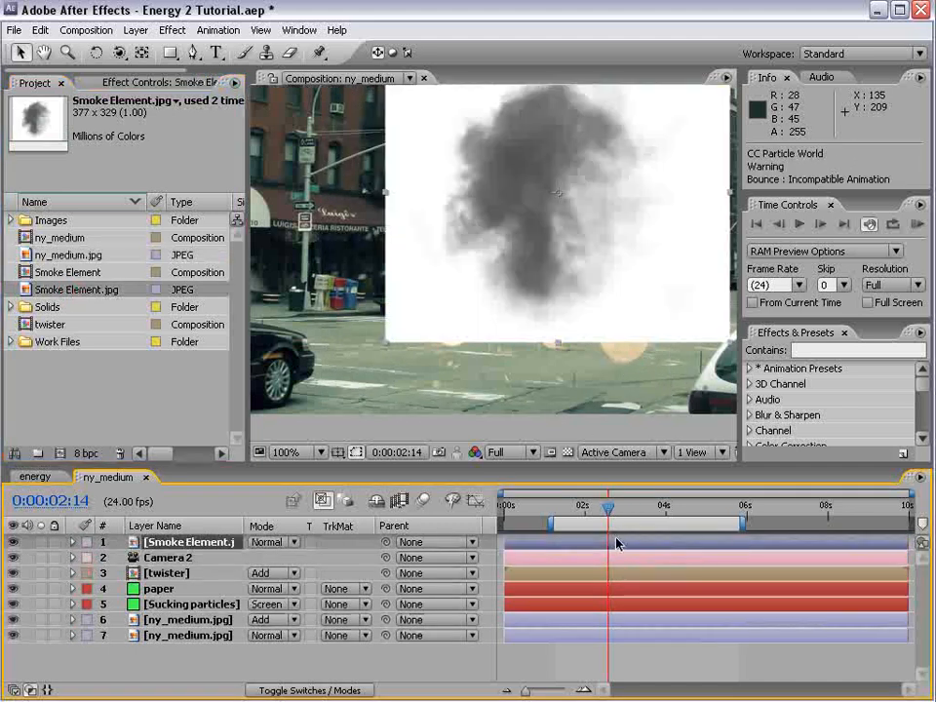
pyautogui.scroll(-2, 593, 292)
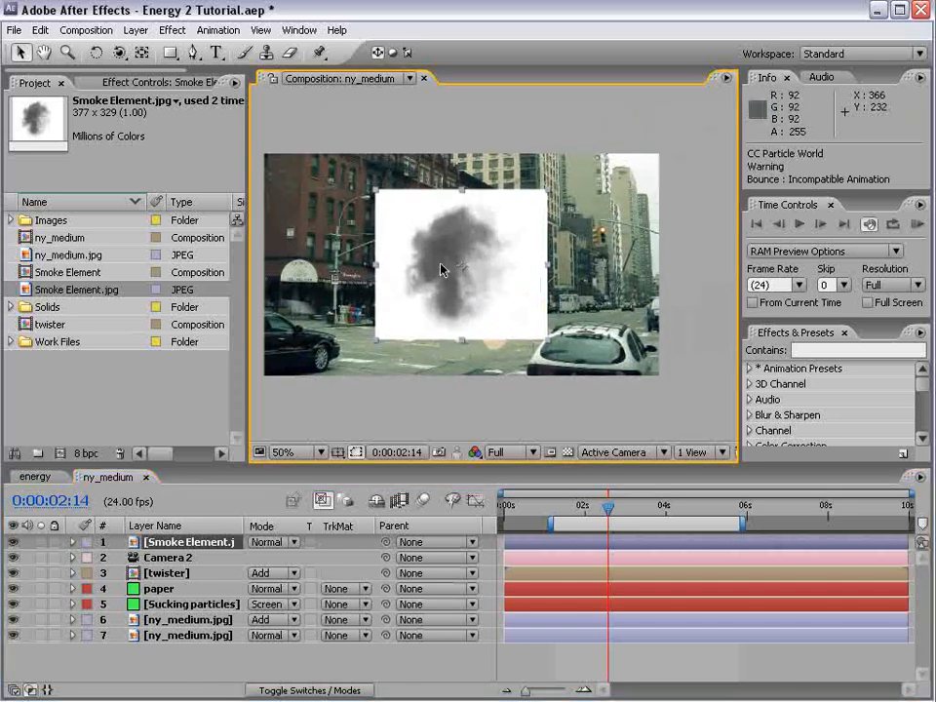
# Pre-compose the Smoke Element.jpg layer, moving all attributes into the new composition, and open that composition
pyautogui.click(136, 31)
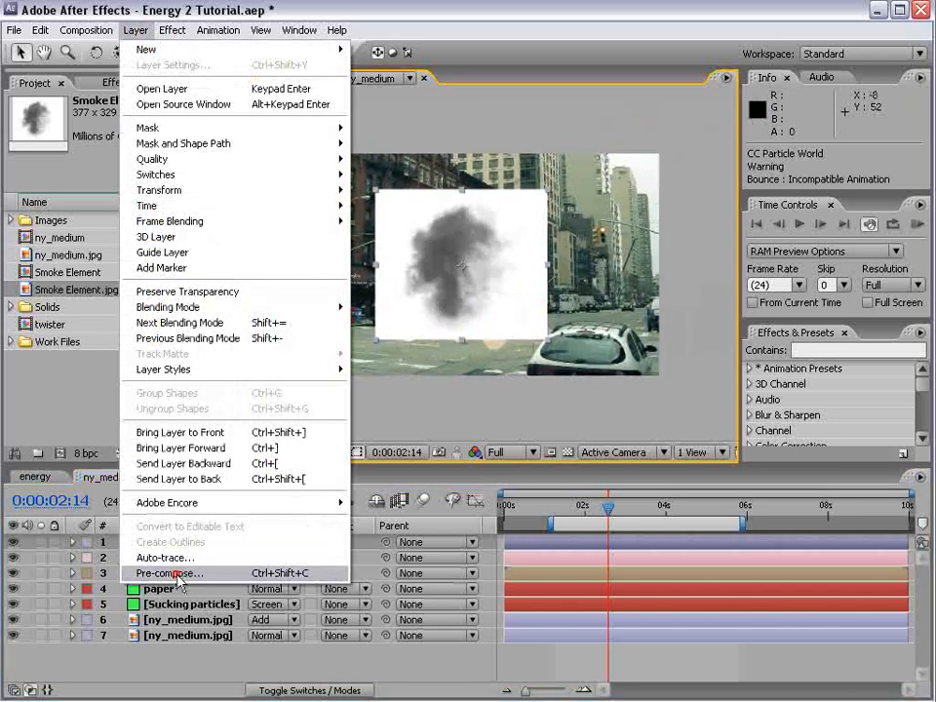
pyautogui.click(173, 573)
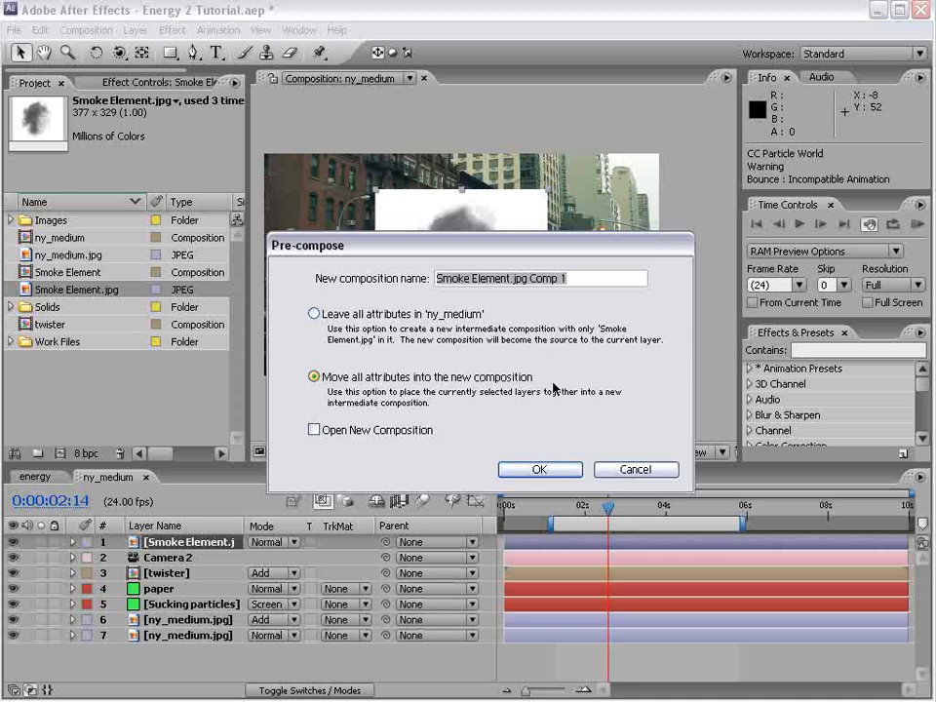
pyautogui.click(552, 470)
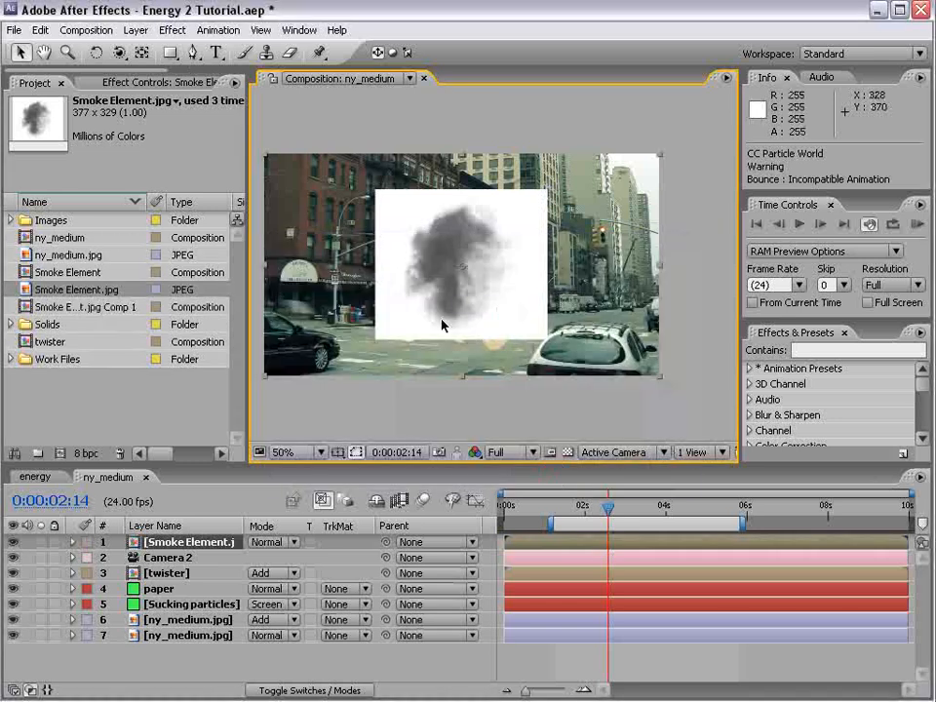
pyautogui.doubleClick(441, 324)
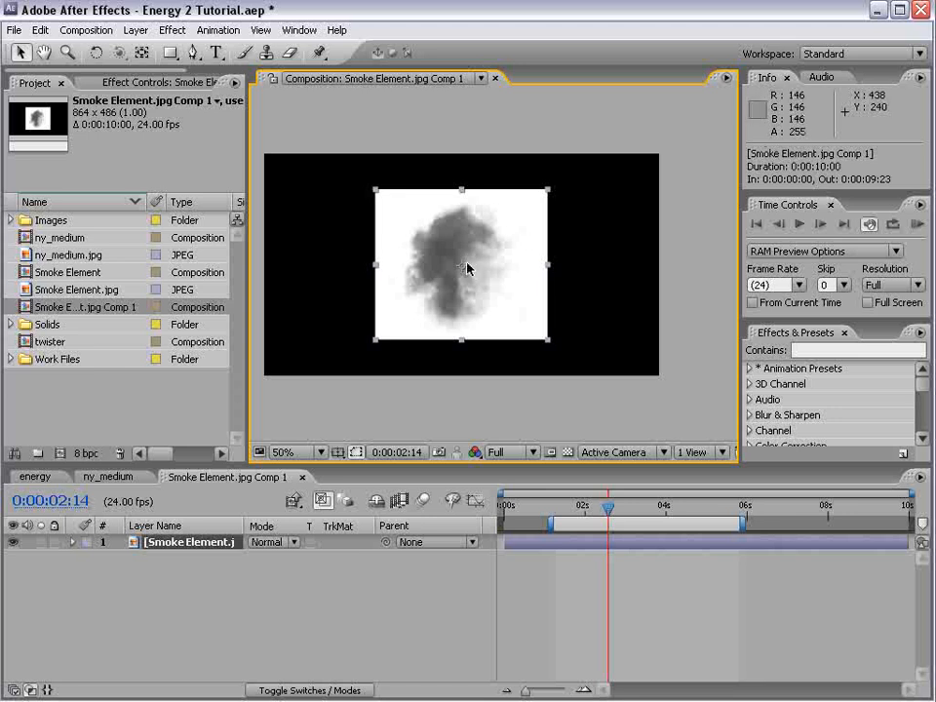
# Duplicate the Smoke Element.jpg layer and set the lower copy's track matte to Luma Inverted, using the upper copy
pyautogui.click(194, 542)
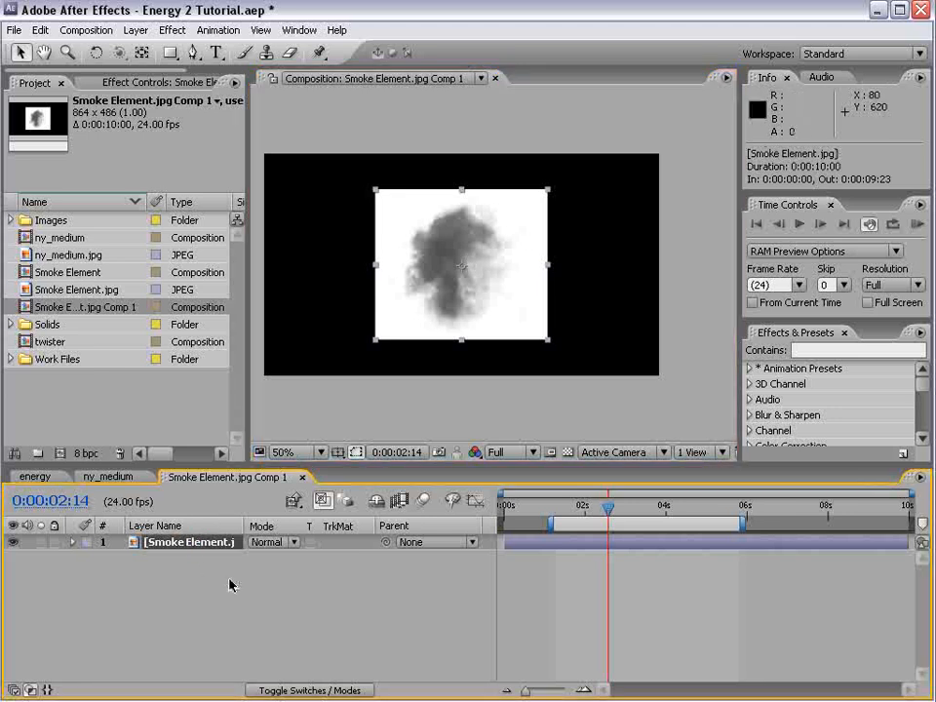
pyautogui.hotkey('ctrl', 'd')
pyautogui.click(183, 558)
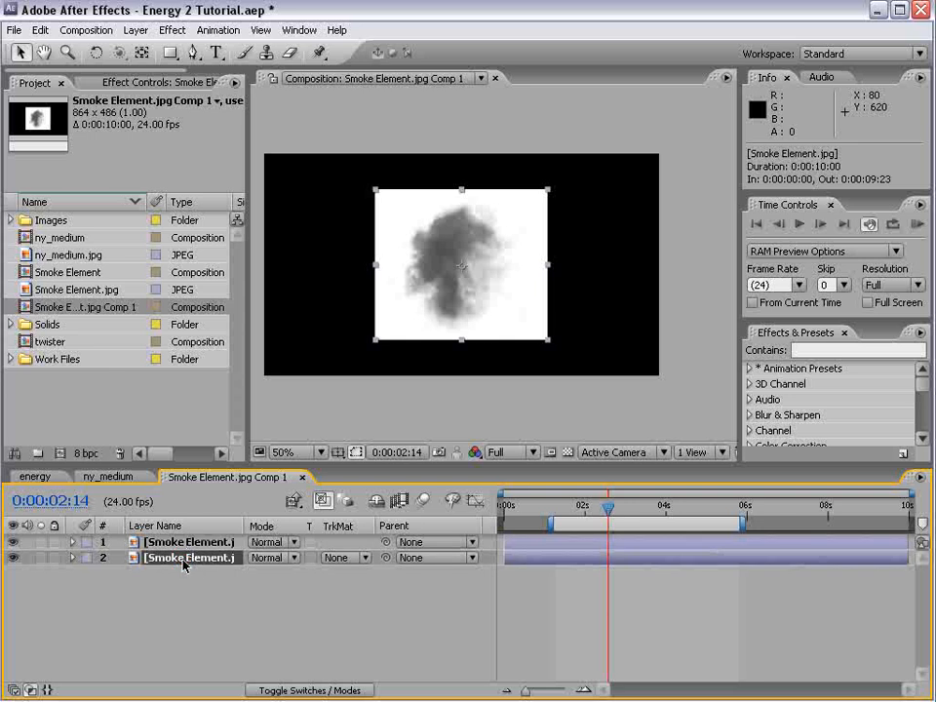
pyautogui.click(320, 558)
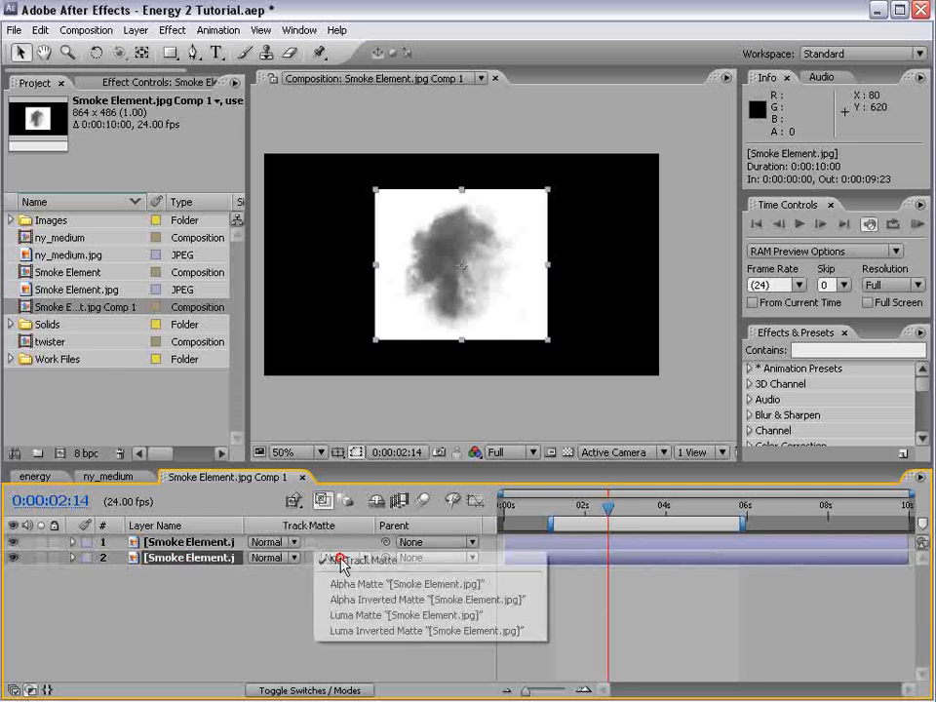
pyautogui.click(393, 615)
pyautogui.click(341, 558)
pyautogui.click(343, 575)
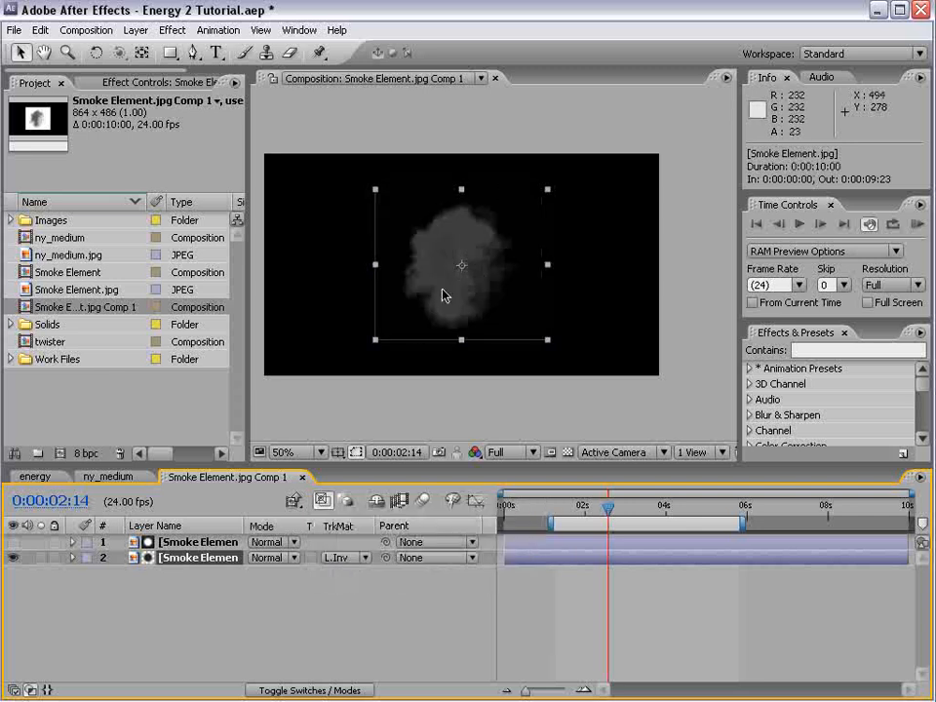
pyautogui.press('.')
pyautogui.press(',')
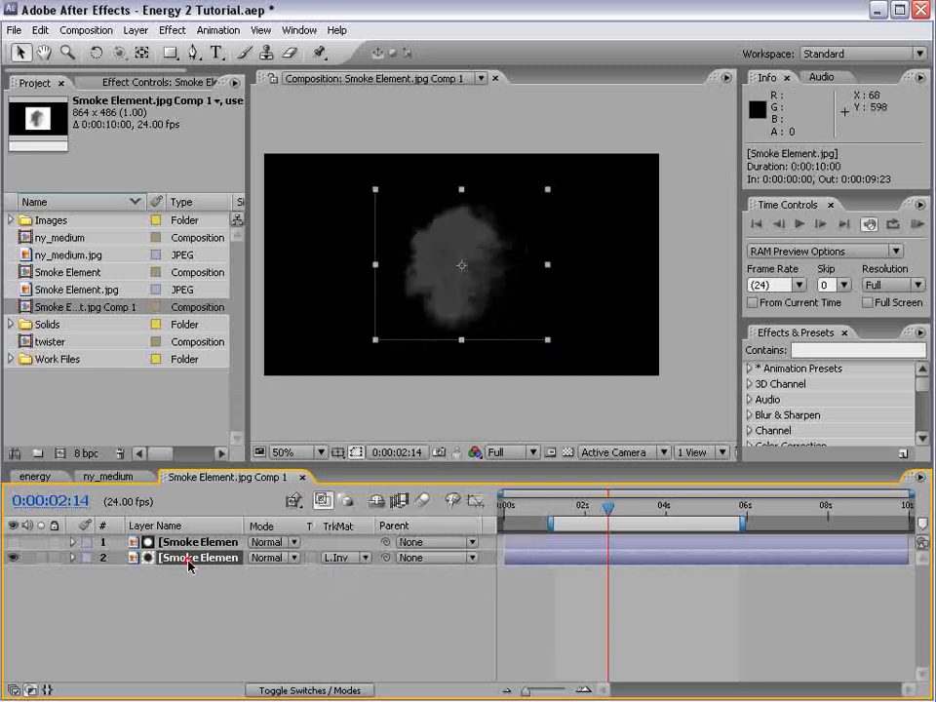
# Apply a Fill effect to the lower smoke layer and set its color to white
pyautogui.click(173, 30)
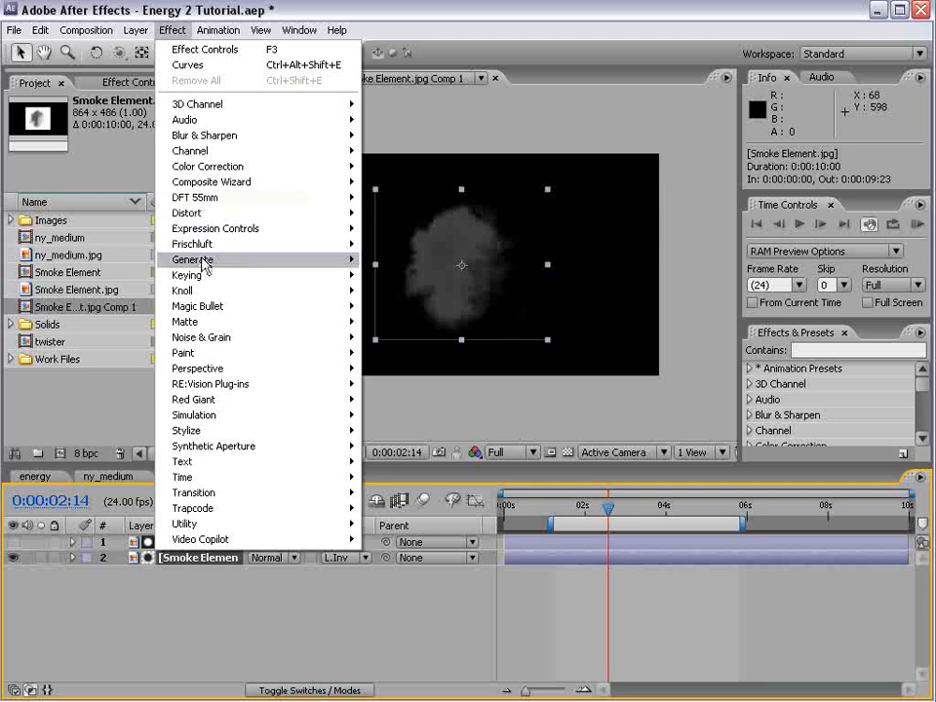
pyautogui.moveTo(209, 260)
pyautogui.click(390, 477)
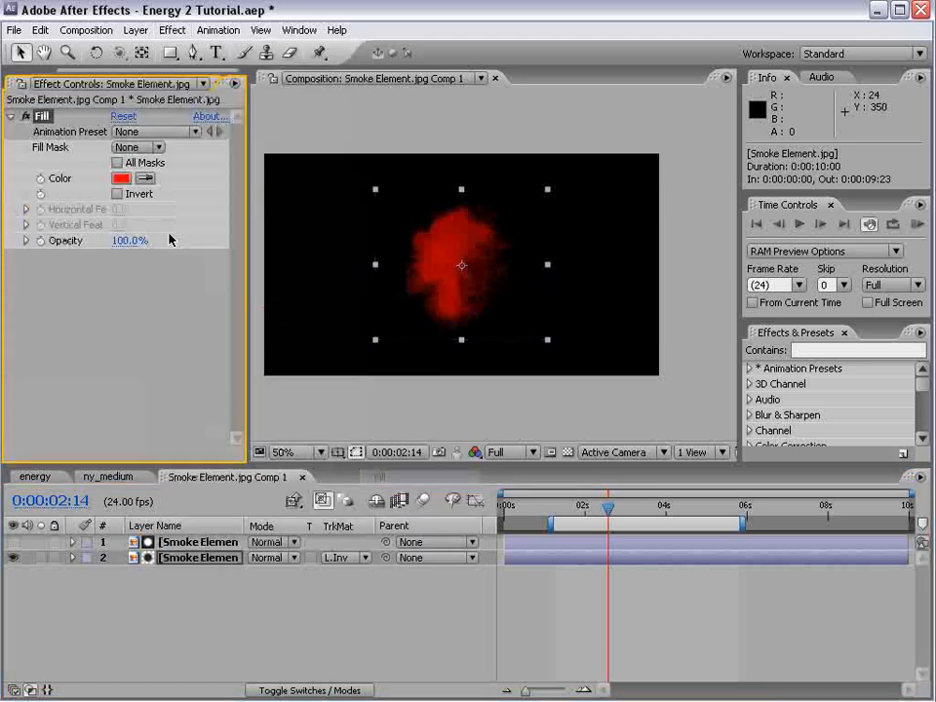
pyautogui.click(121, 177)
pyautogui.moveTo(284, 423); pyautogui.dragTo(193, 372)
pyautogui.click(685, 418)
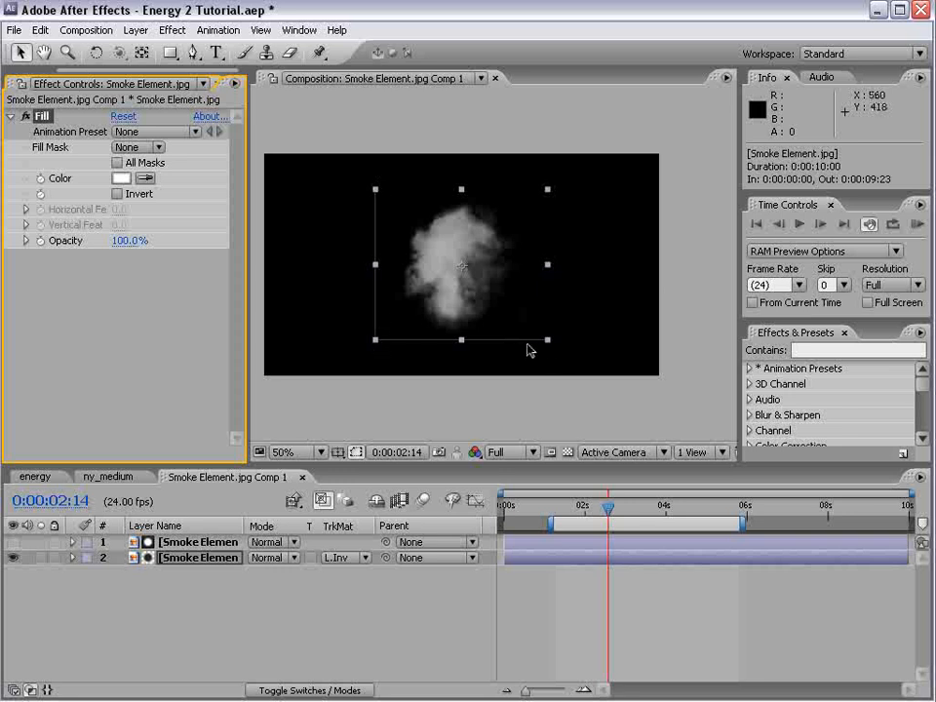
# Draw a rectangular mask about 348 by 310 px around the smoke on the lower layer, just inside the image edges
pyautogui.click(173, 56)
pyautogui.moveTo(379, 191); pyautogui.dragTo(566, 361)
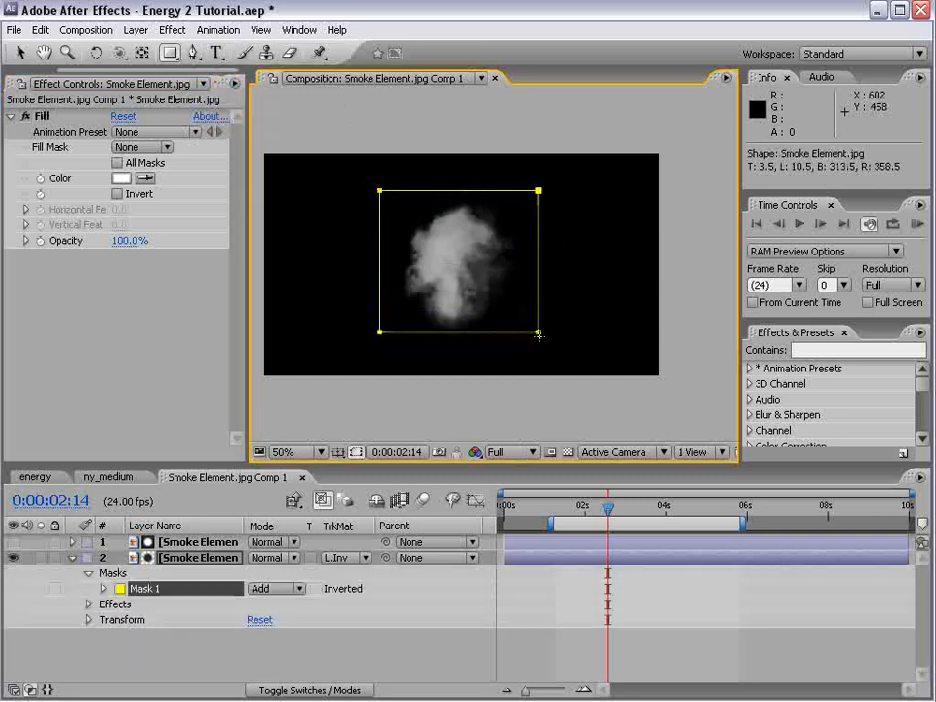
pyautogui.click(662, 616)
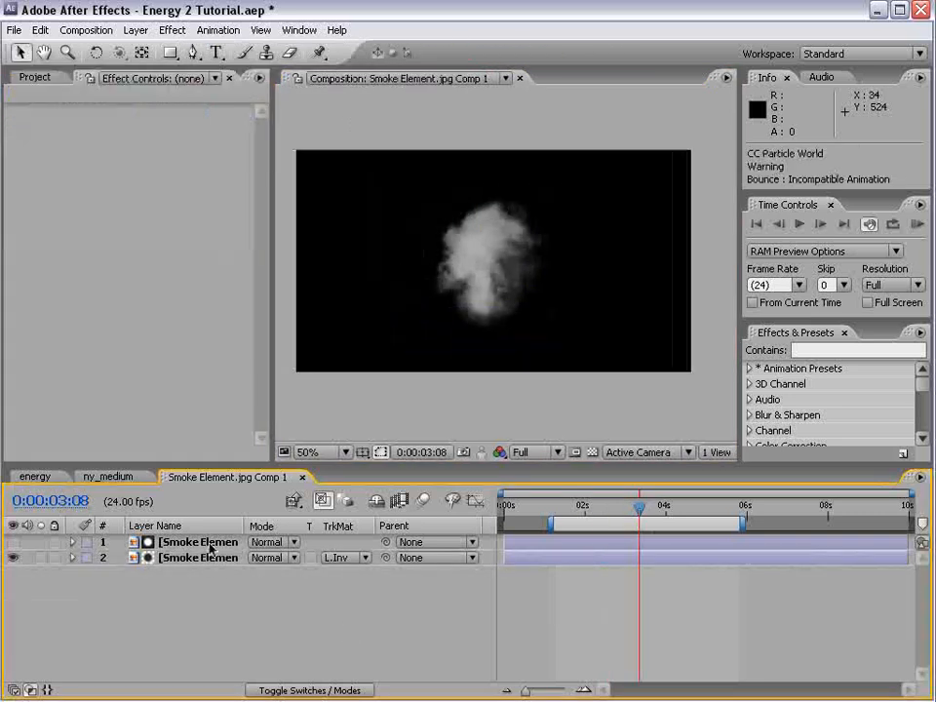
# Scale both Smoke Element.jpg layers to 50%
pyautogui.click(206, 543)
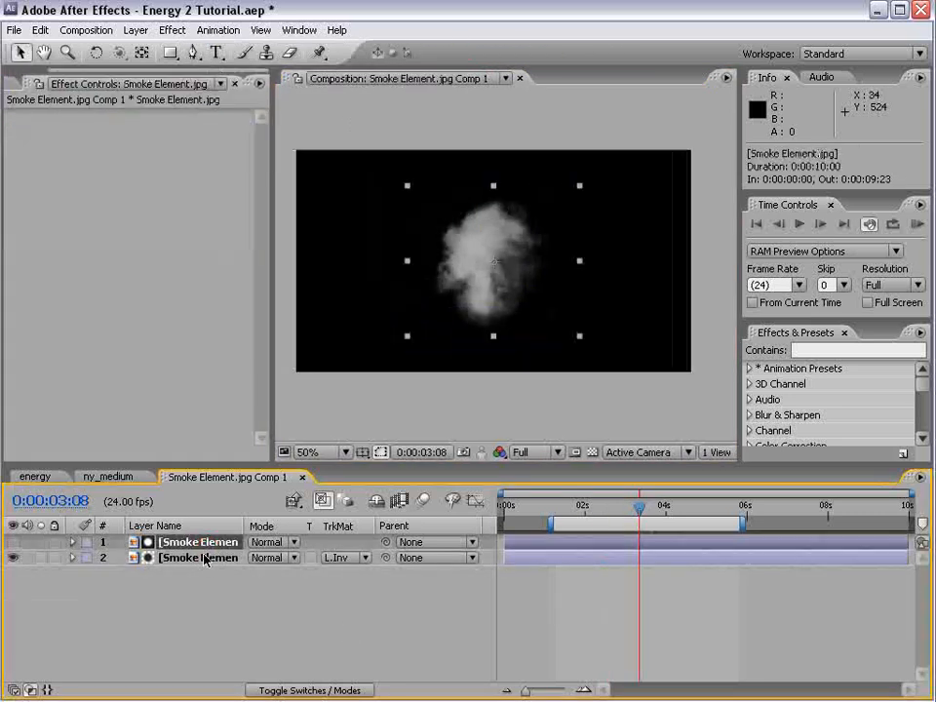
pyautogui.keyDown('shift'); pyautogui.click(203, 556); pyautogui.keyUp('shift')
pyautogui.moveTo(580, 186); pyautogui.dragTo(541, 217)
pyautogui.press('s')
pyautogui.click(271, 556)
pyautogui.write('50')
pyautogui.press('Return')
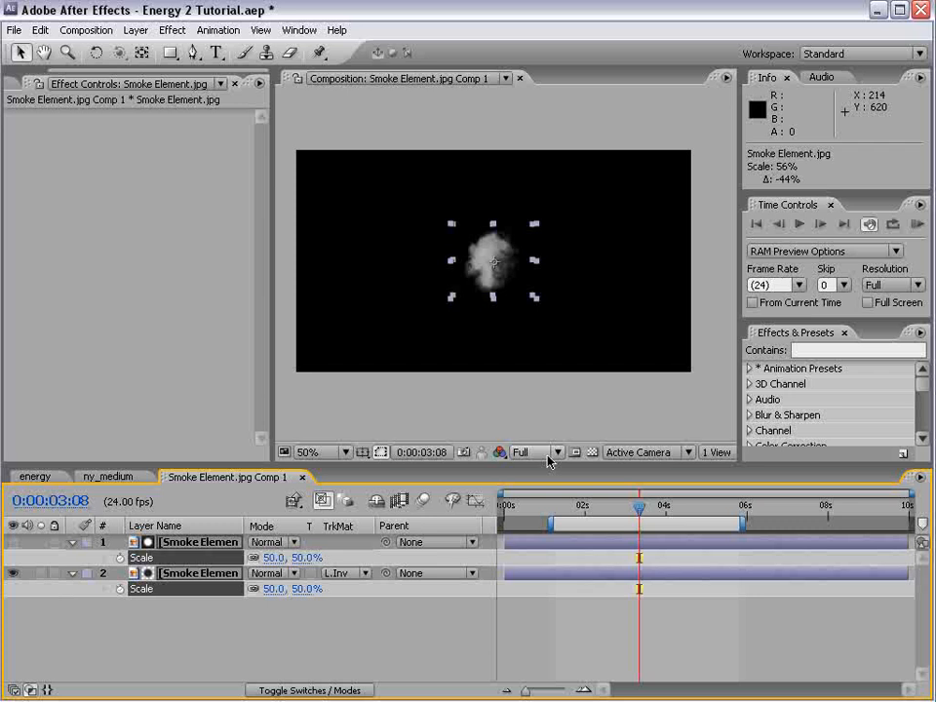
pyautogui.click(606, 637)
# Return to the ny_medium composition and apply CC Particle World to the pre-composed smoke layer
pyautogui.click(105, 477)
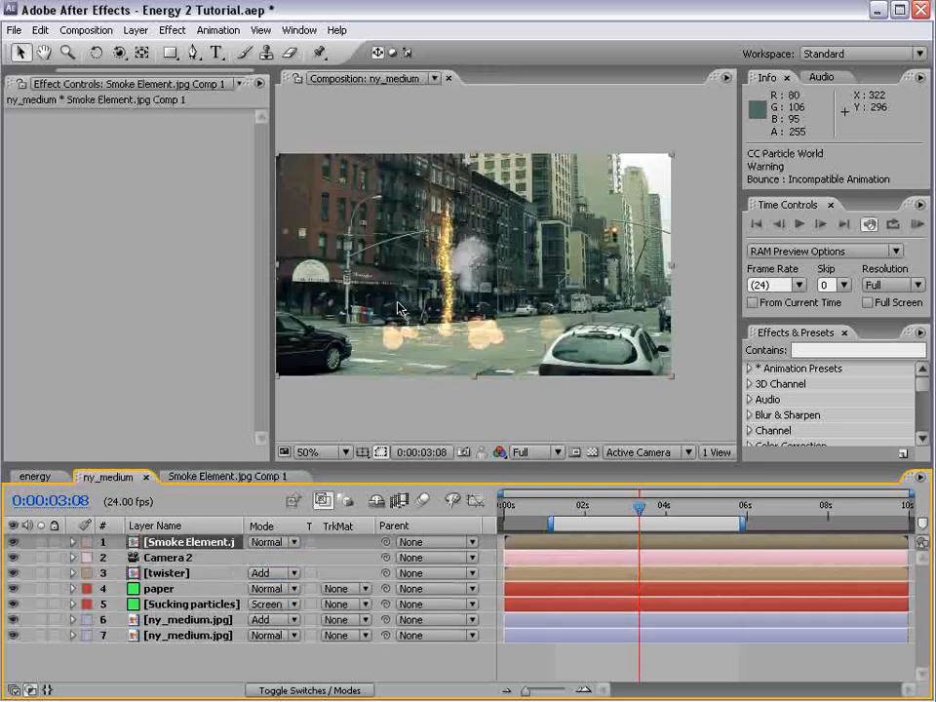
pyautogui.moveTo(485, 359); pyautogui.dragTo(509, 349)
pyautogui.scroll(1, 508, 209)
pyautogui.scroll(-1, 484, 297)
pyautogui.press('v')
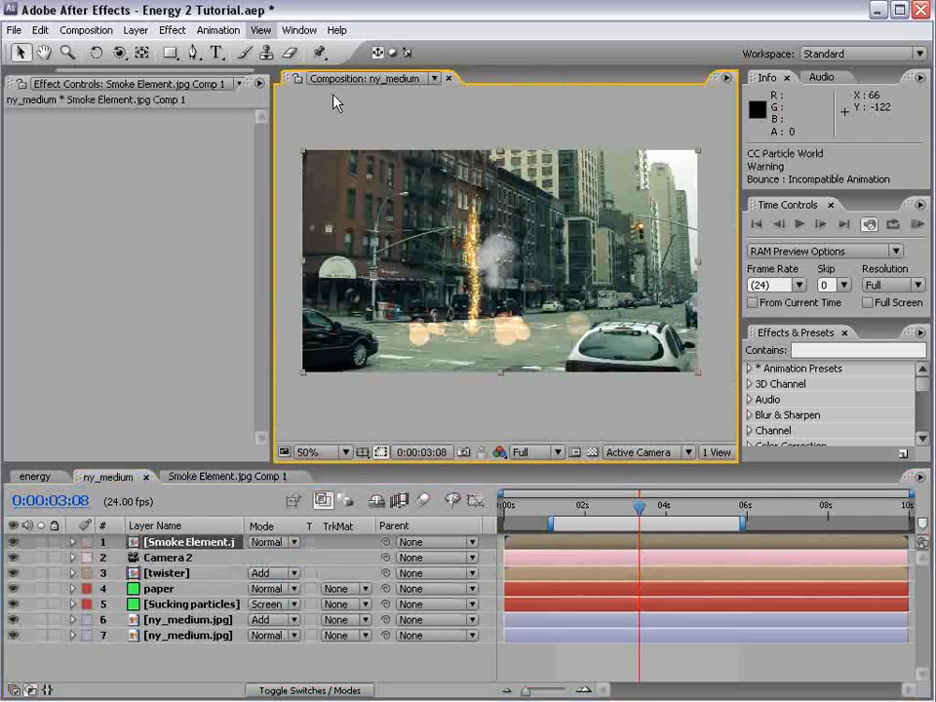
pyautogui.click(172, 30)
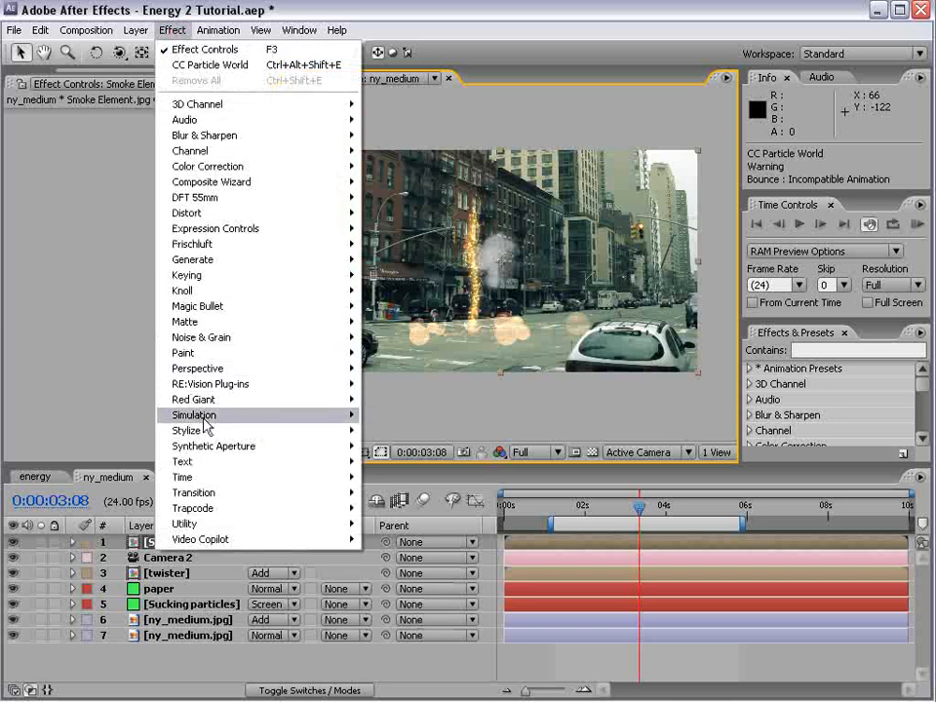
pyautogui.moveTo(210, 414)
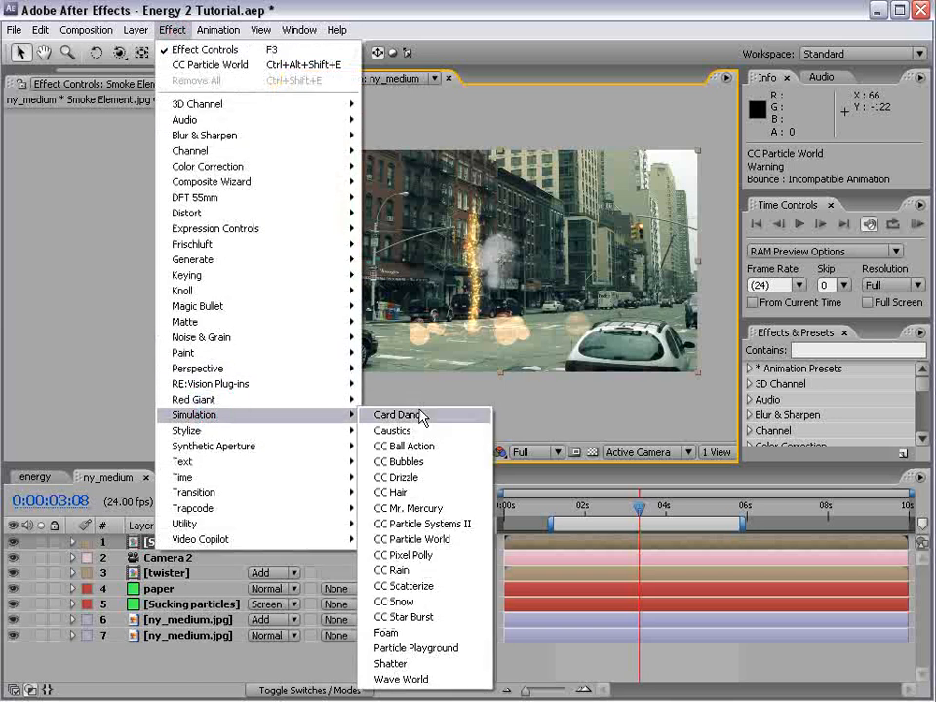
pyautogui.click(432, 540)
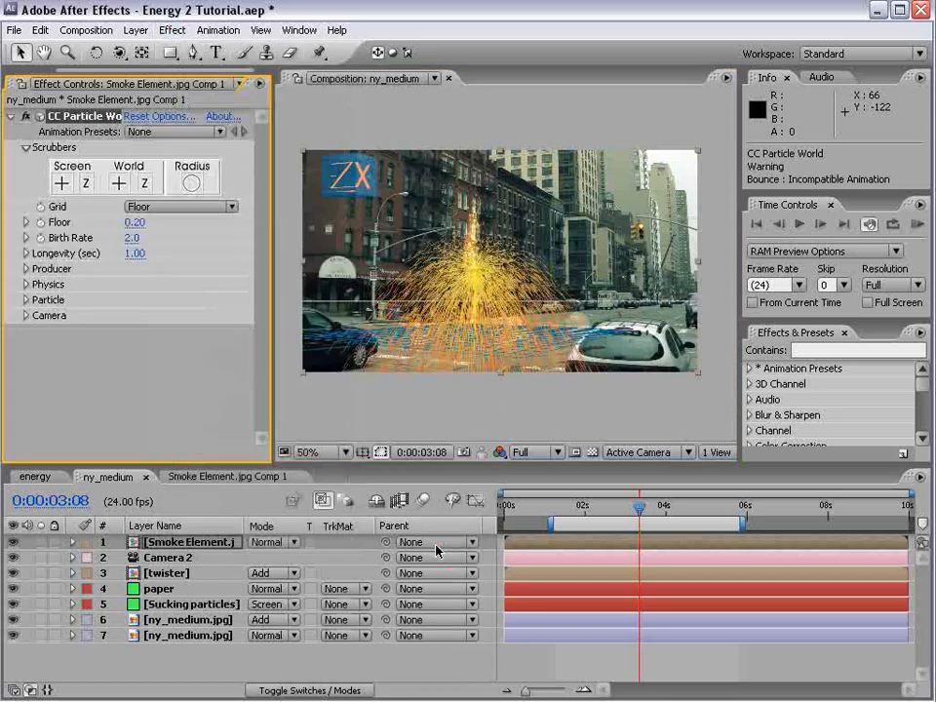
# Set the smoke particles' type to Lens Convex, with Birth Size 2.419 and Death Size 6.380
pyautogui.click(26, 302)
pyautogui.click(132, 267)
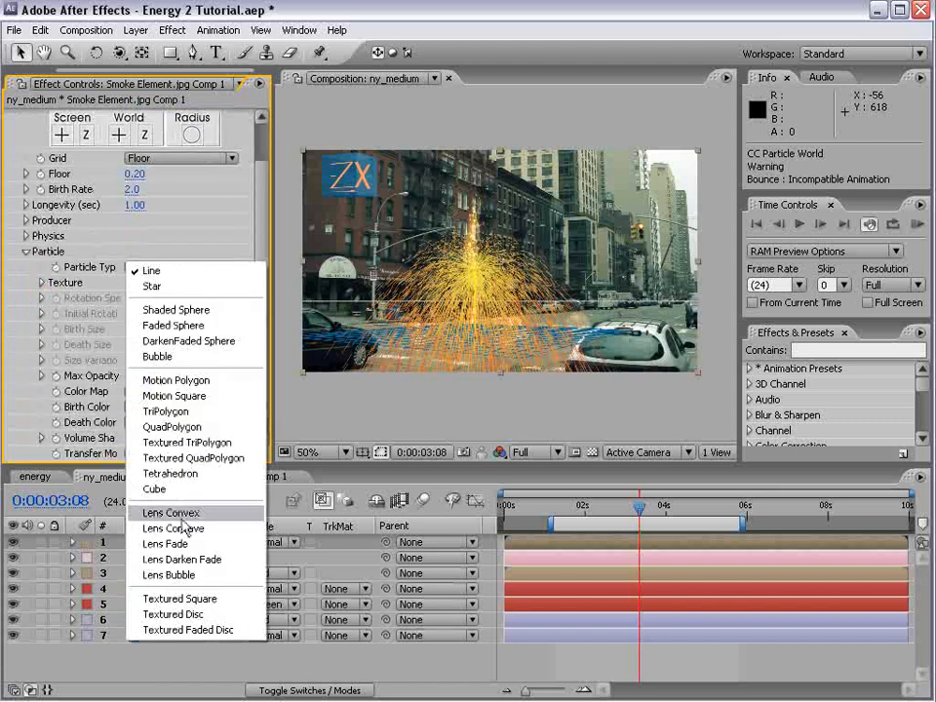
pyautogui.click(193, 517)
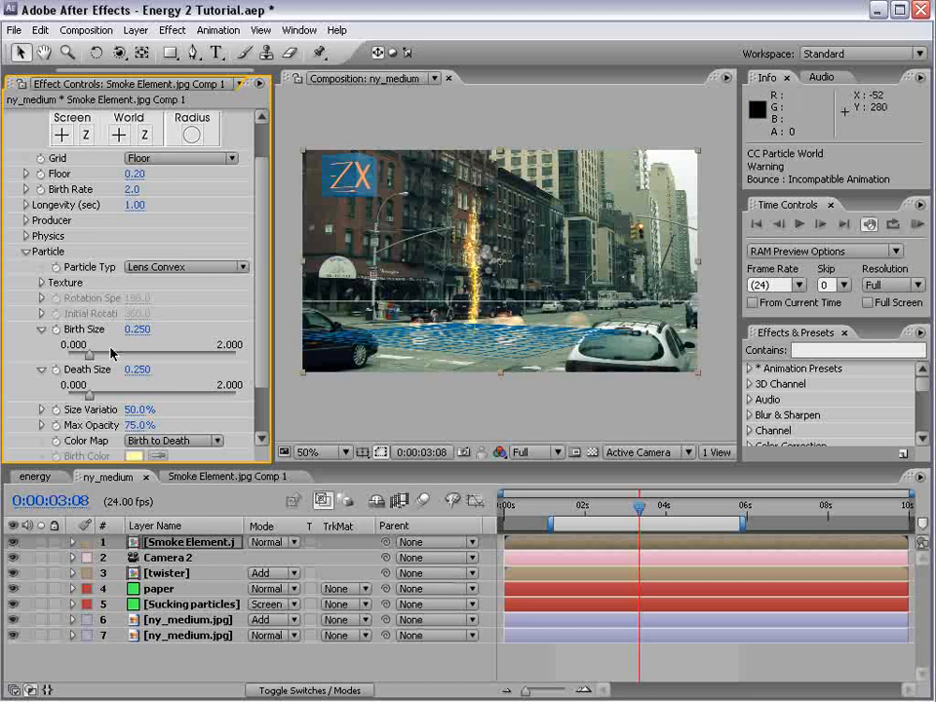
pyautogui.moveTo(88, 356); pyautogui.dragTo(215, 365)
pyautogui.moveTo(137, 330); pyautogui.dragTo(170, 326)
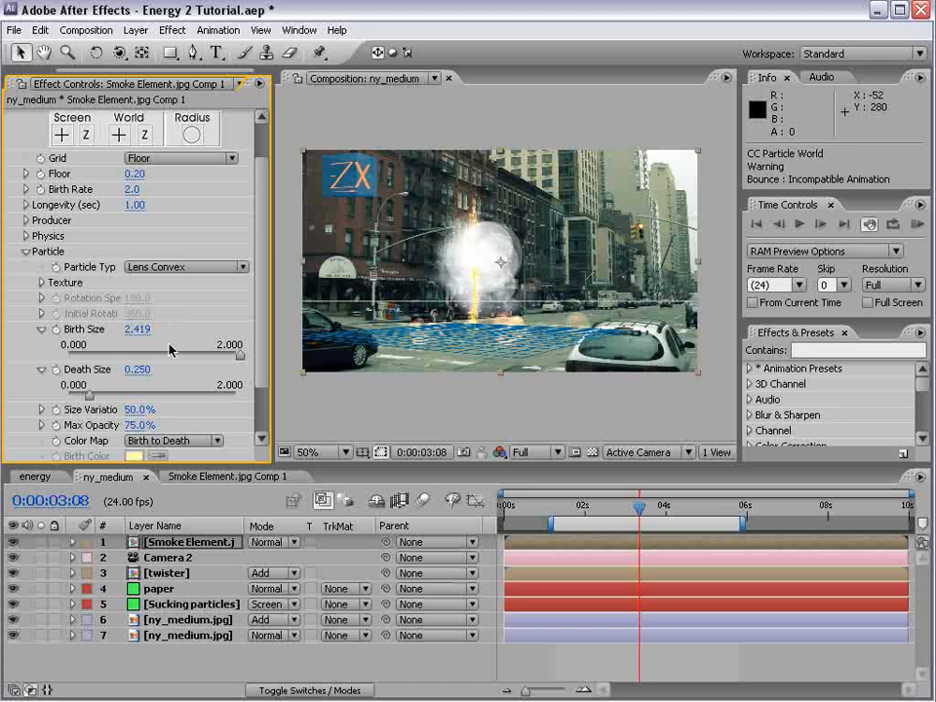
pyautogui.moveTo(136, 378); pyautogui.dragTo(687, 359)
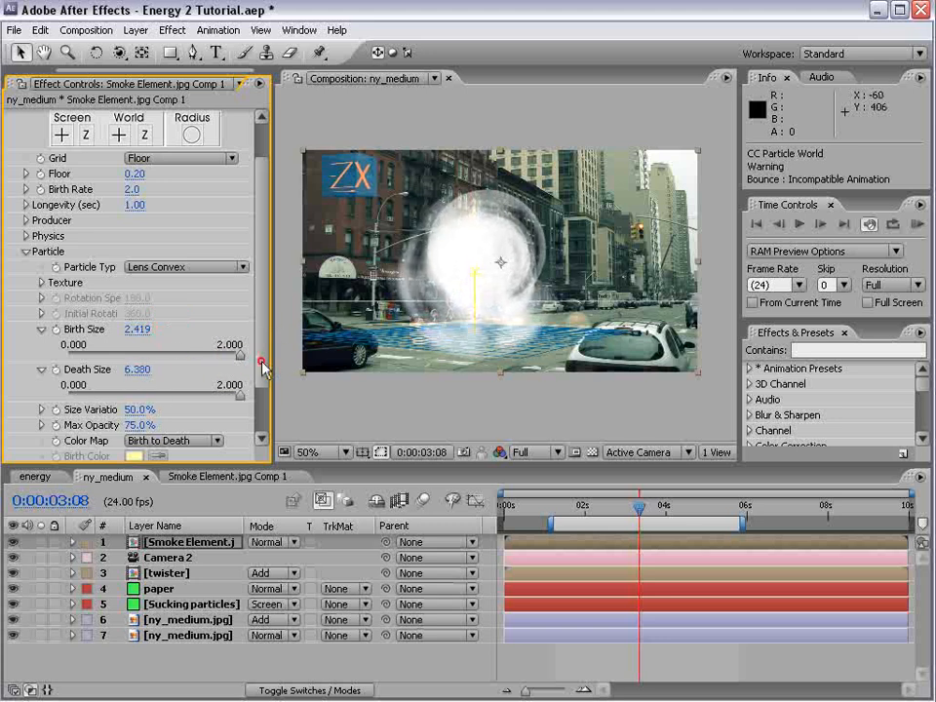
# Turn off the particle grid and reduce the smoke particles' Birth Rate to 0.5
pyautogui.scroll(2, 261, 366)
pyautogui.click(142, 206)
pyautogui.click(154, 145)
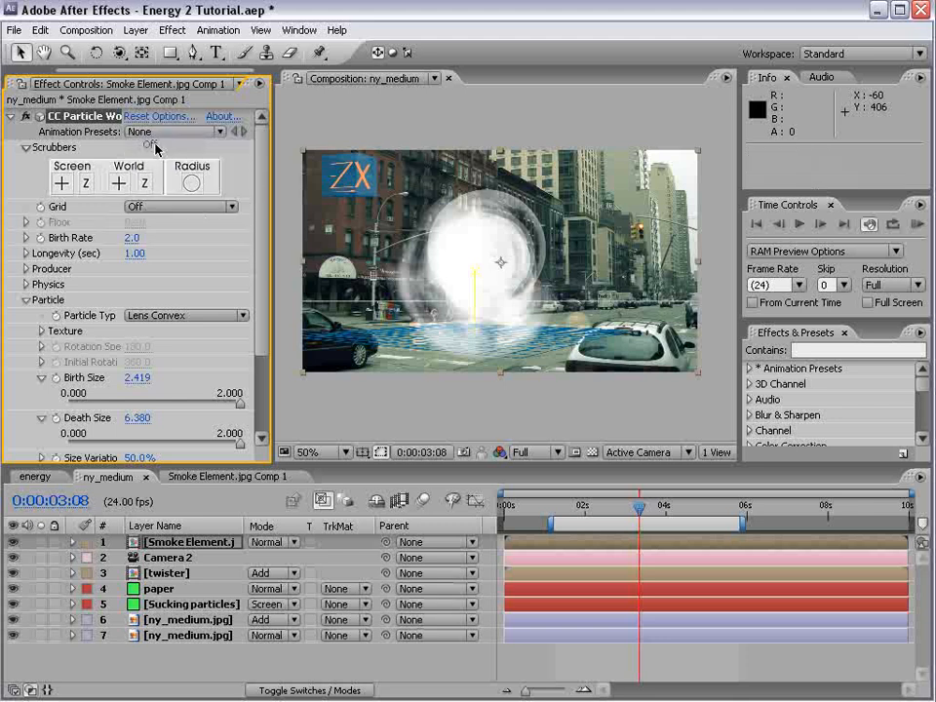
pyautogui.click(171, 314)
pyautogui.click(170, 315)
pyautogui.moveTo(133, 238); pyautogui.dragTo(125, 238)
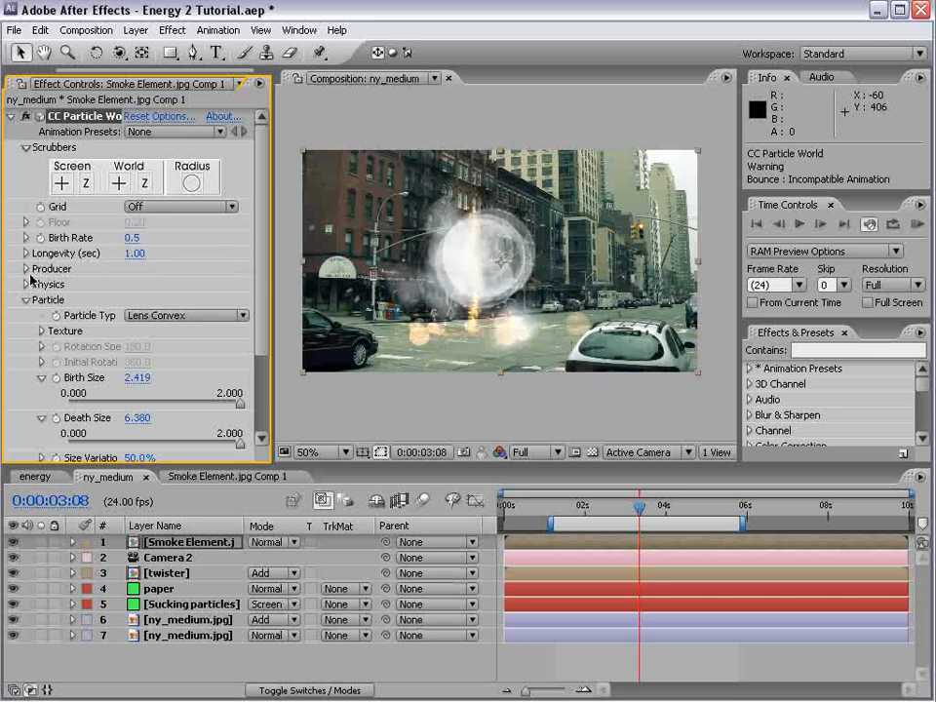
# Set the producer's Radius X to 0.5, Radius Y to 0.1 and Radius Z to 0.4, and scrub to 0:00:02:21
pyautogui.click(26, 269)
pyautogui.moveTo(134, 362); pyautogui.dragTo(150, 330)
pyautogui.moveTo(264, 270); pyautogui.dragTo(266, 312)
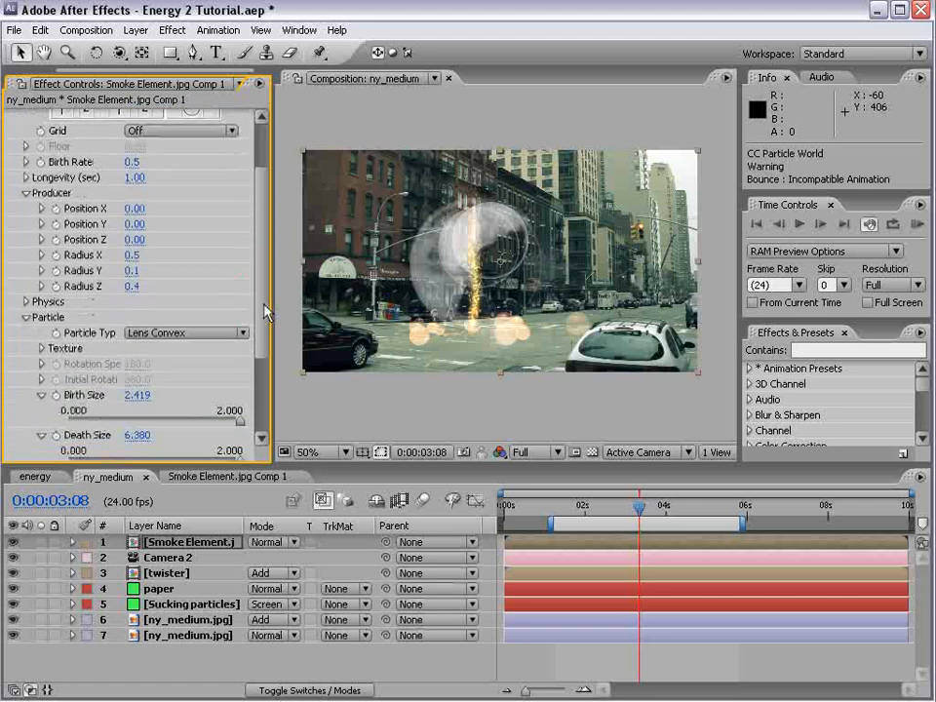
pyautogui.moveTo(551, 514); pyautogui.dragTo(620, 504)
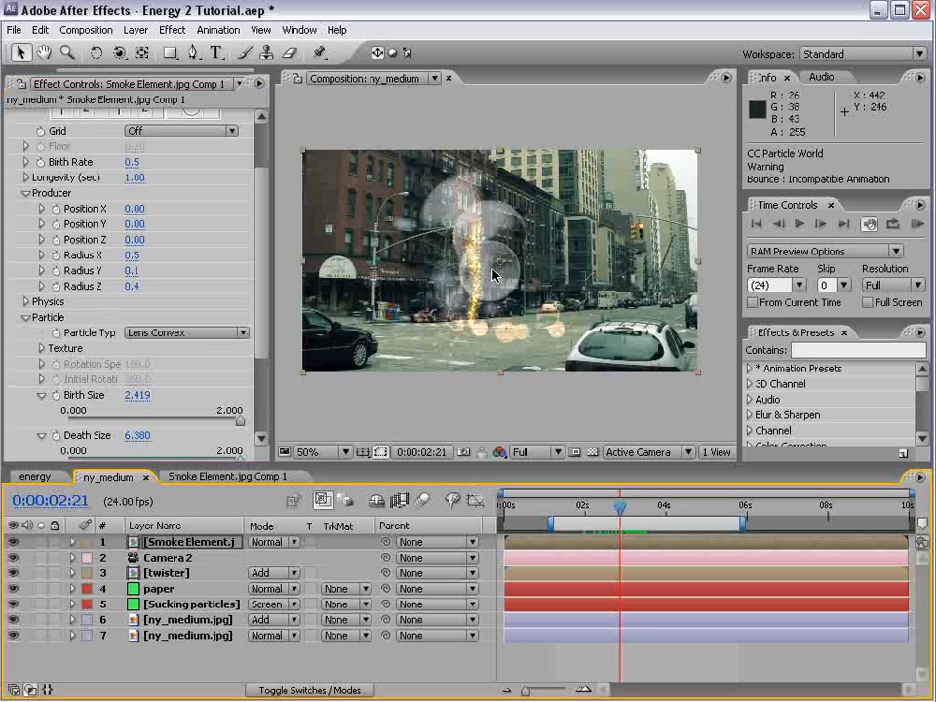
# Collapse CC Particle World, add the Colorama effect to the smoke layer and save the project
pyautogui.moveTo(259, 310); pyautogui.dragTo(255, 255)
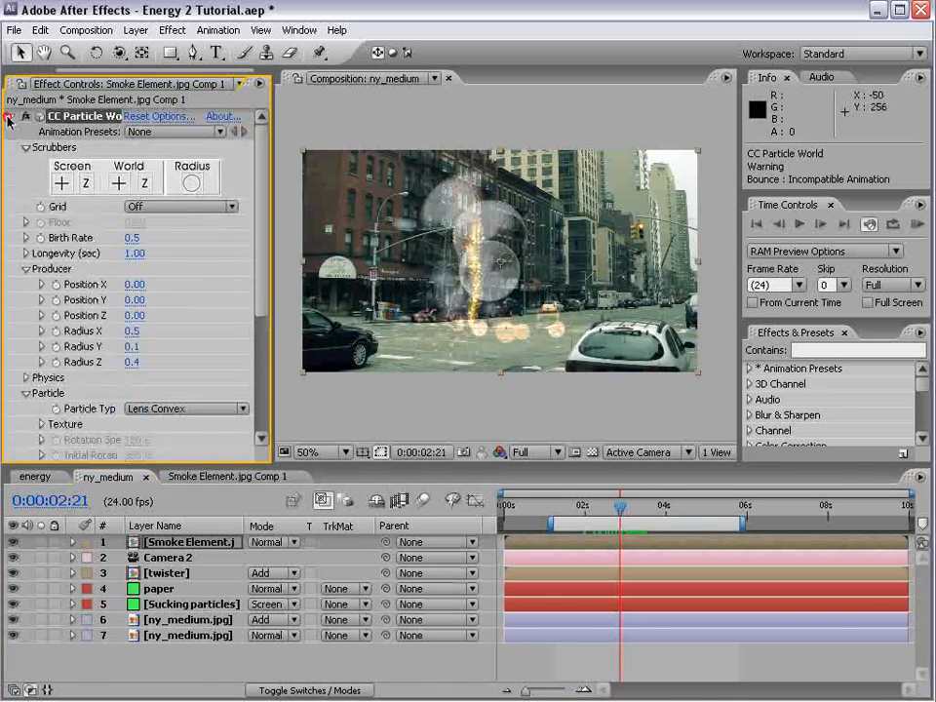
pyautogui.click(8, 116)
pyautogui.click(175, 33)
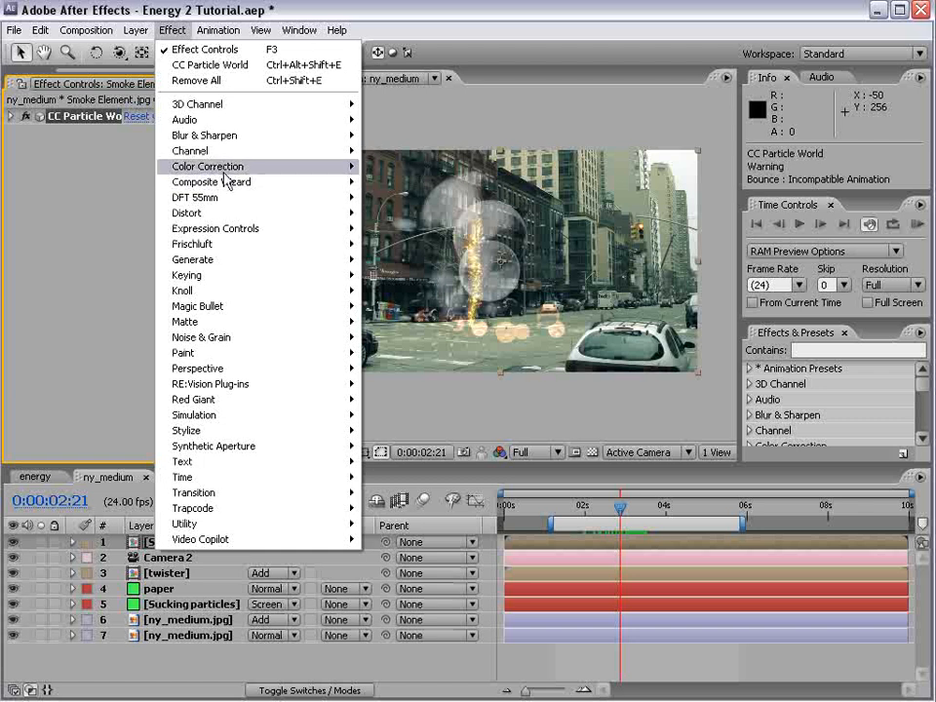
pyautogui.moveTo(289, 167)
pyautogui.click(422, 384)
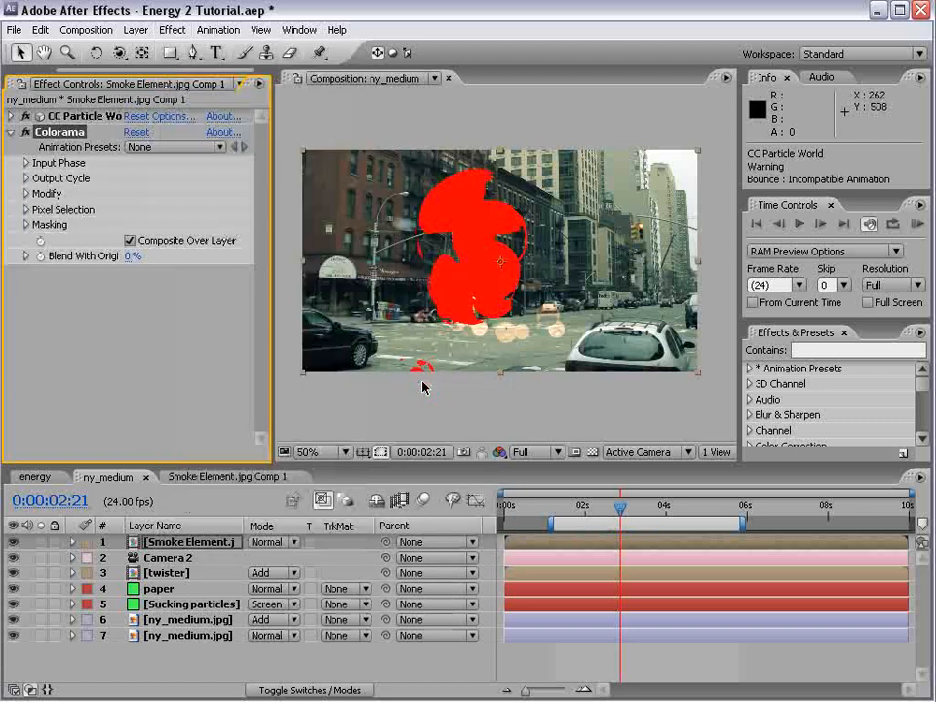
pyautogui.hotkey('ctrl', 's')
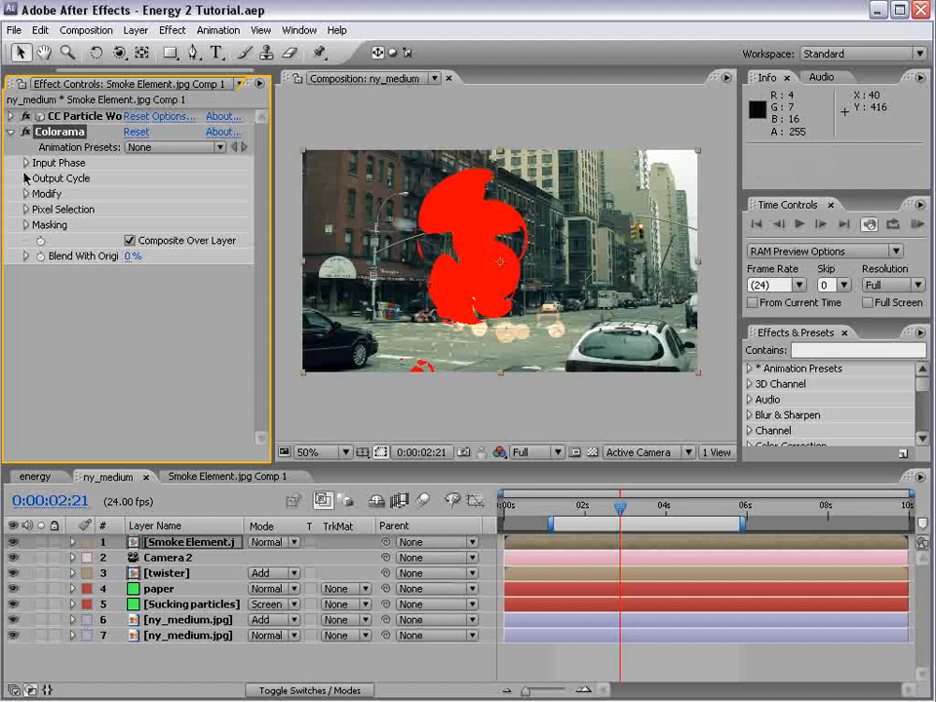
# Set the Colorama Output Cycle's preset palette to Ramp Grey on the smoke layer
pyautogui.click(26, 163)
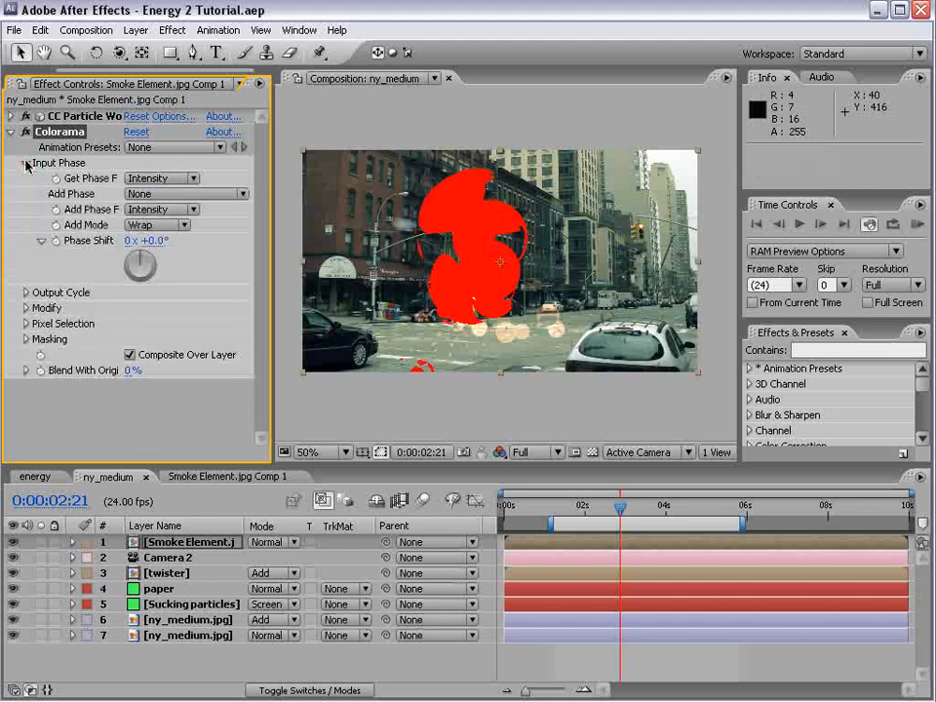
pyautogui.click(26, 162)
pyautogui.click(26, 178)
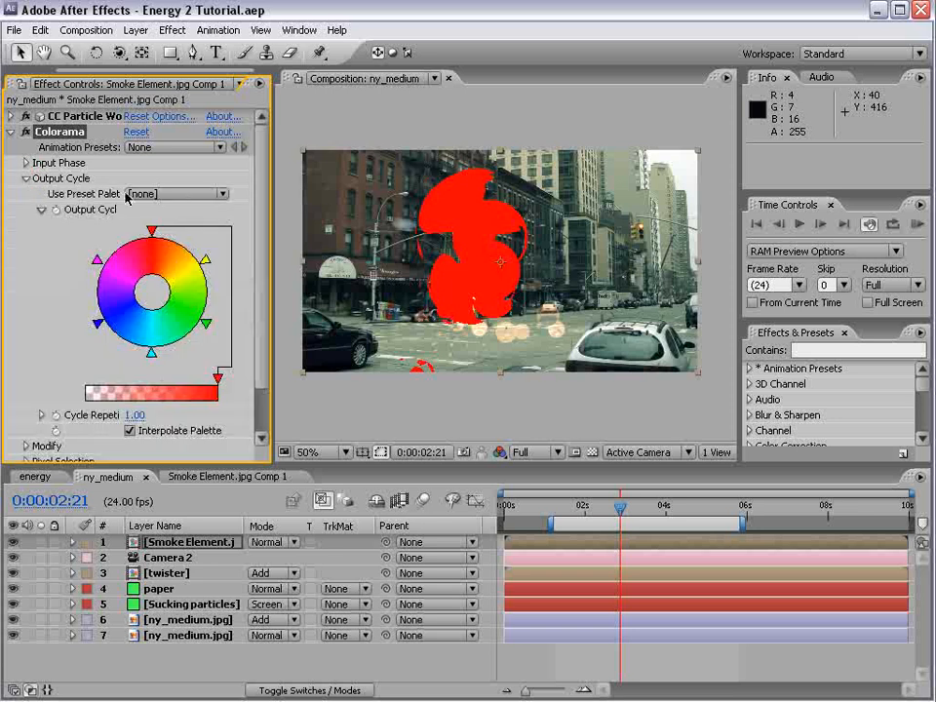
pyautogui.click(180, 190)
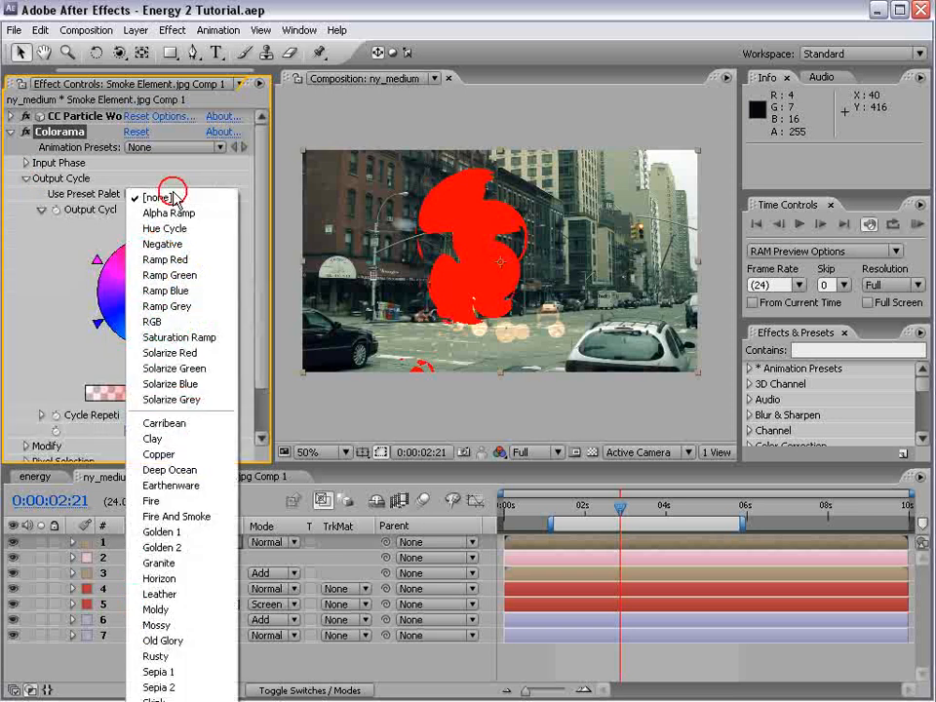
pyautogui.click(193, 306)
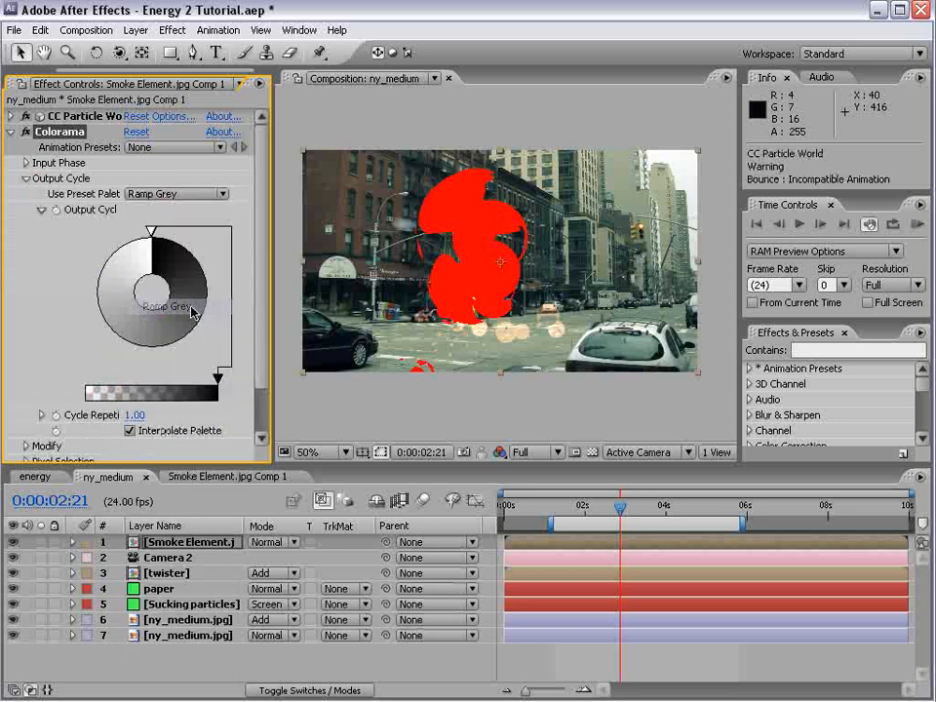
# Set Colorama's Input Phase to come from Alpha and make the black end of the output cycle fully transparent
pyautogui.click(27, 163)
pyautogui.click(145, 178)
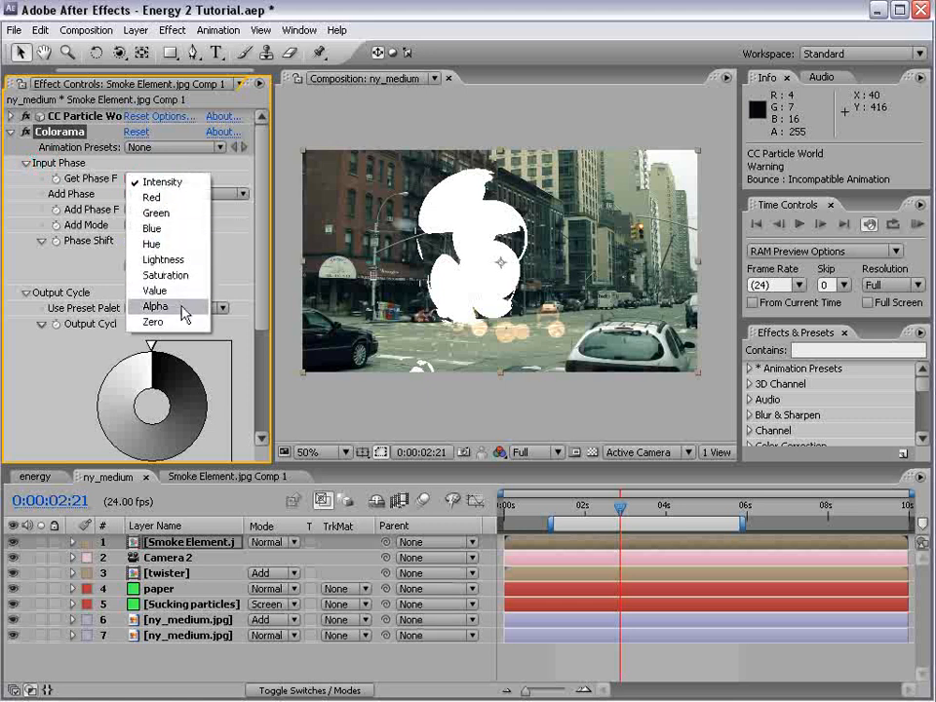
pyautogui.click(184, 310)
pyautogui.click(27, 164)
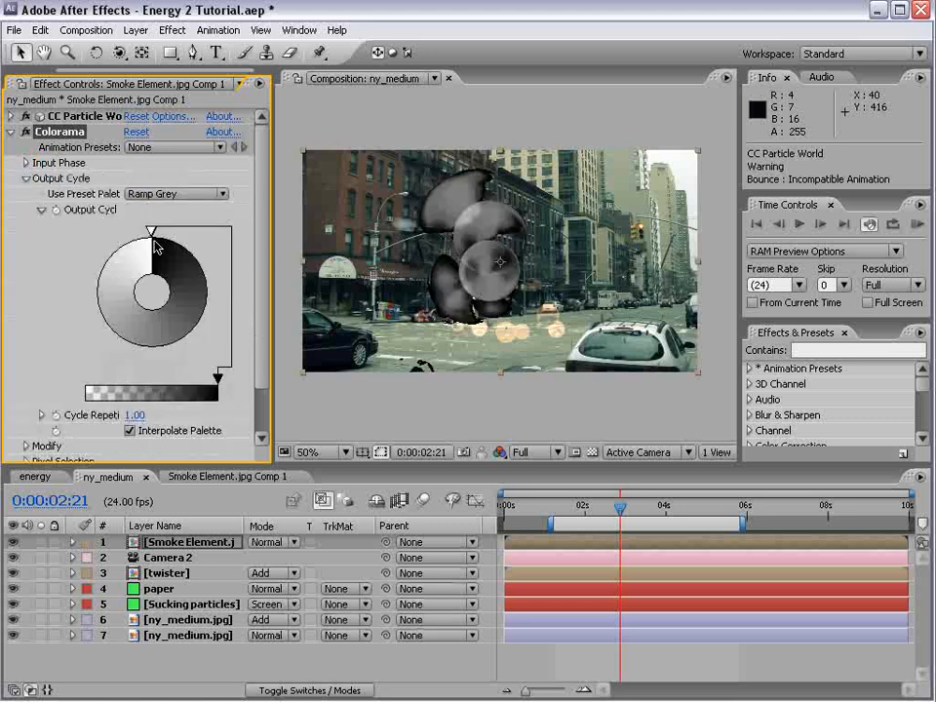
pyautogui.moveTo(217, 379); pyautogui.dragTo(43, 396)
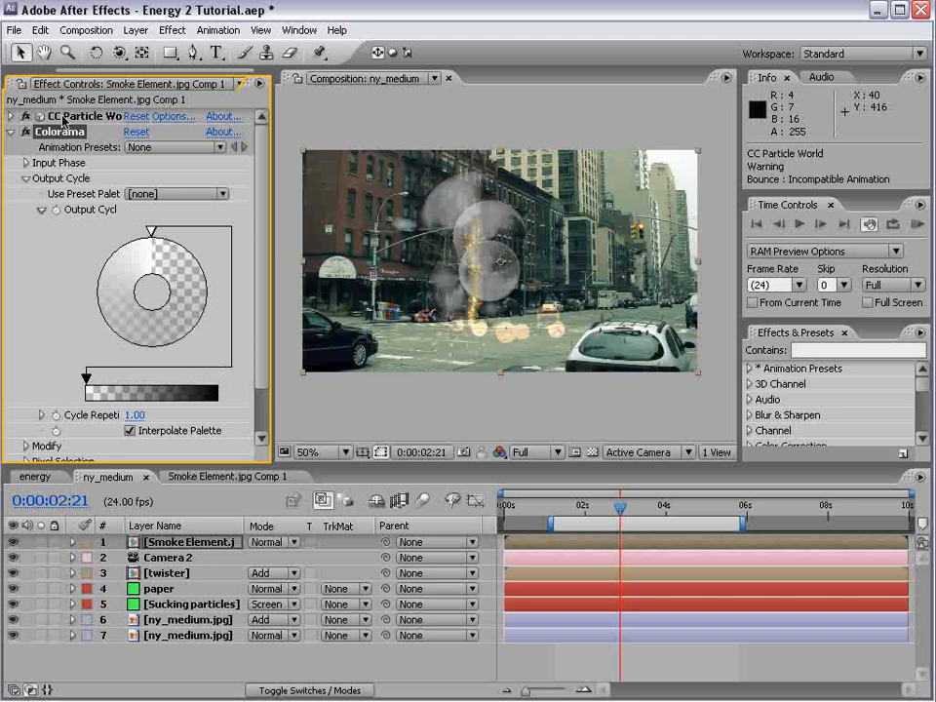
# Collapse Colorama and add a Curves effect to the smoke layer
pyautogui.click(10, 132)
pyautogui.click(172, 30)
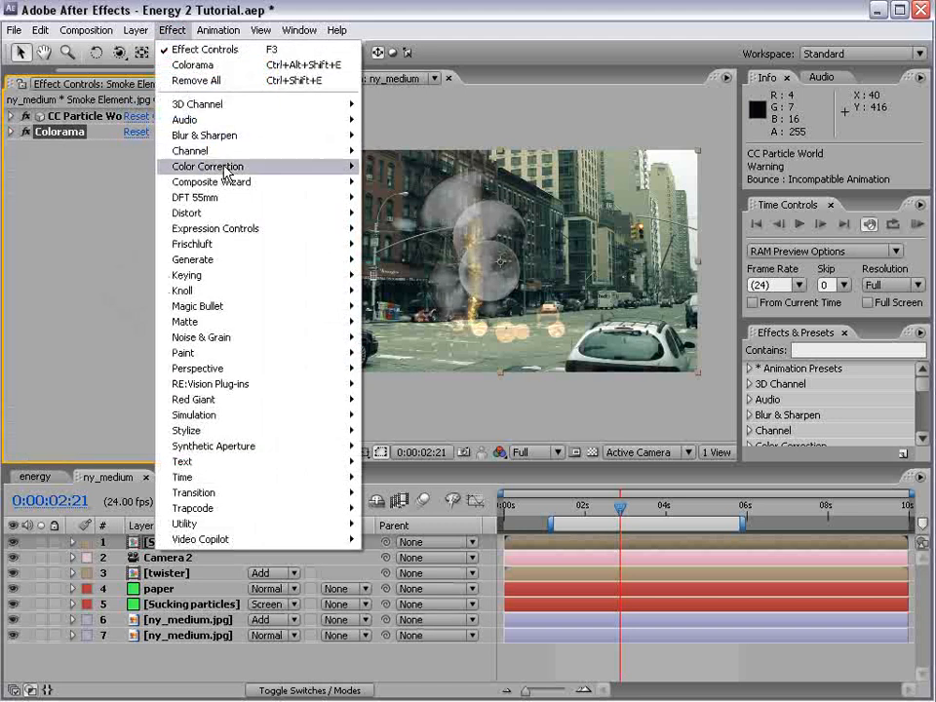
pyautogui.moveTo(205, 166)
pyautogui.click(410, 399)
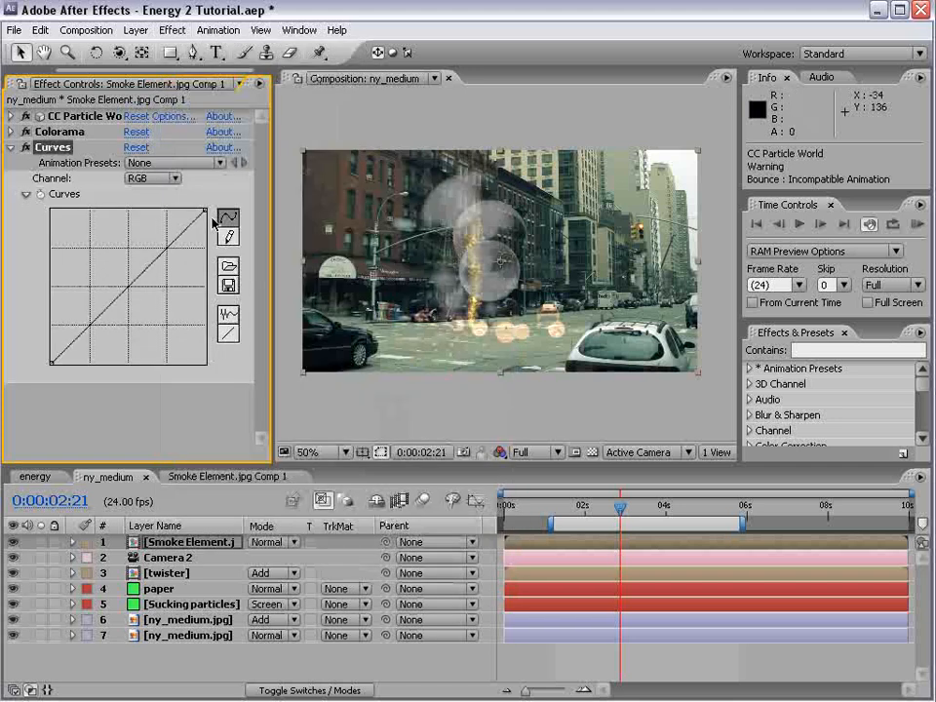
# Raise the Red channel curve and lower the Blue channel curve to tint the smoke orange
pyautogui.click(148, 179)
pyautogui.click(151, 196)
pyautogui.moveTo(97, 221); pyautogui.dragTo(100, 264)
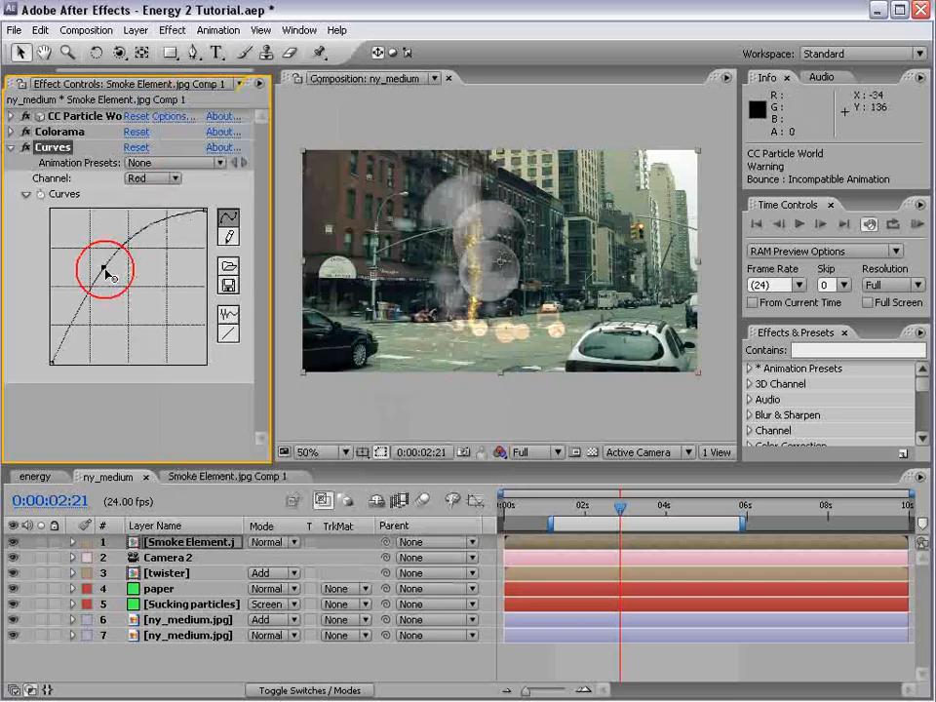
pyautogui.click(174, 179)
pyautogui.click(149, 207)
pyautogui.moveTo(146, 269); pyautogui.dragTo(146, 319)
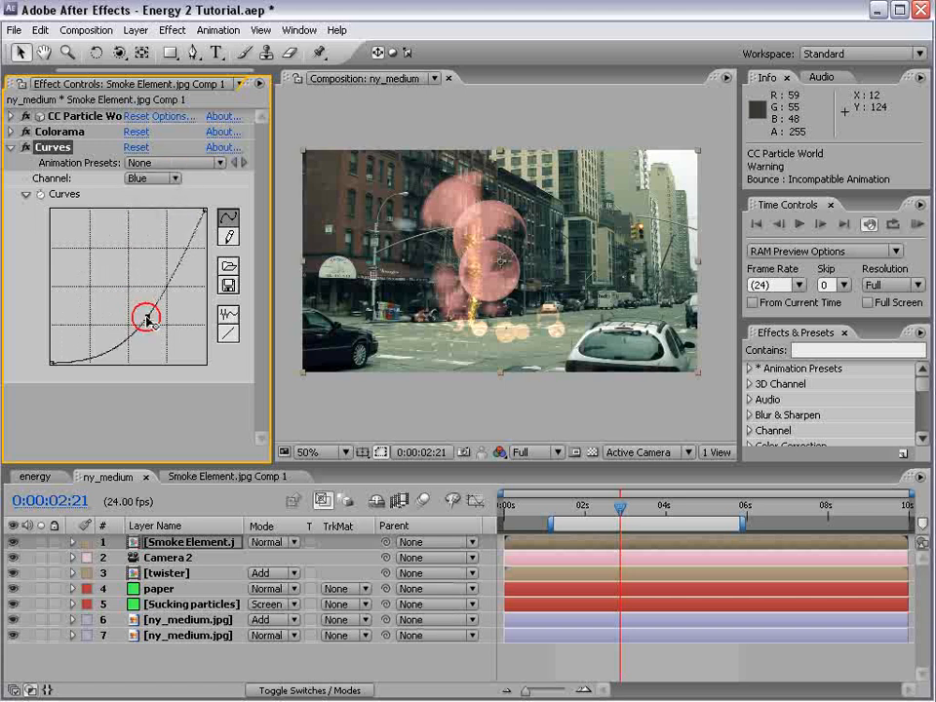
# Switch Colorama off to compare the smoke's look, and undo that change
pyautogui.click(24, 131)
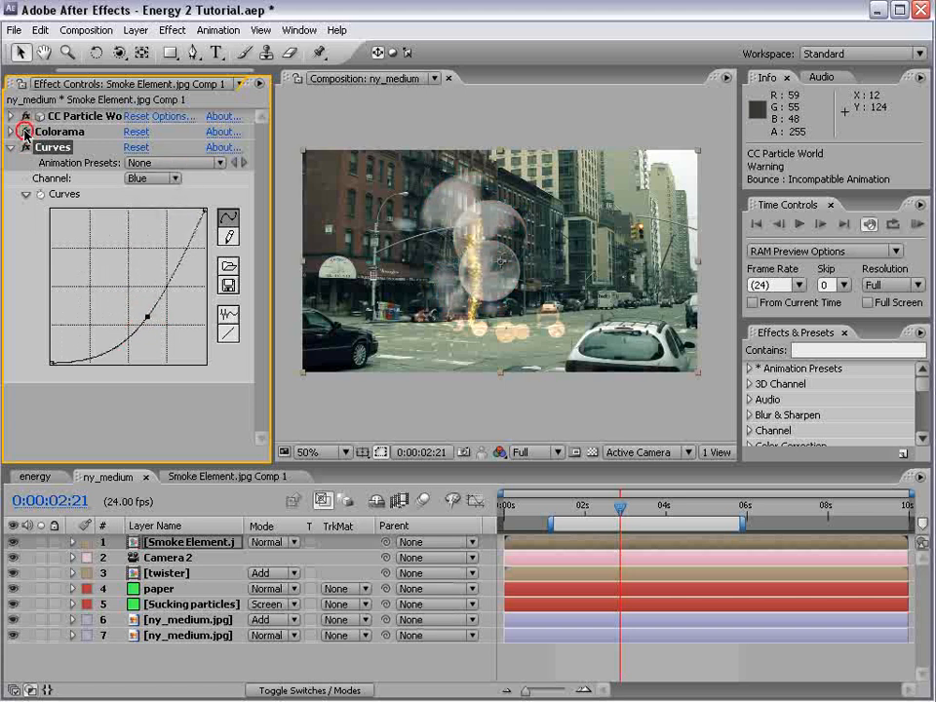
pyautogui.hotkey('ctrl', 'z')
pyautogui.hotkey('ctrl', 'z')
# Shape the Green channel curve into a steep S with darker shadows and brighter highlights, and set the smoke layer's blending mode to Add
pyautogui.click(152, 179)
pyautogui.click(146, 132)
pyautogui.click(159, 182)
pyautogui.click(155, 211)
pyautogui.moveTo(119, 315)
pyautogui.mouseDown()
pyautogui.moveTo(105, 337)
pyautogui.moveTo(102, 324)
pyautogui.mouseUp()
pyautogui.moveTo(145, 276); pyautogui.dragTo(144, 255)
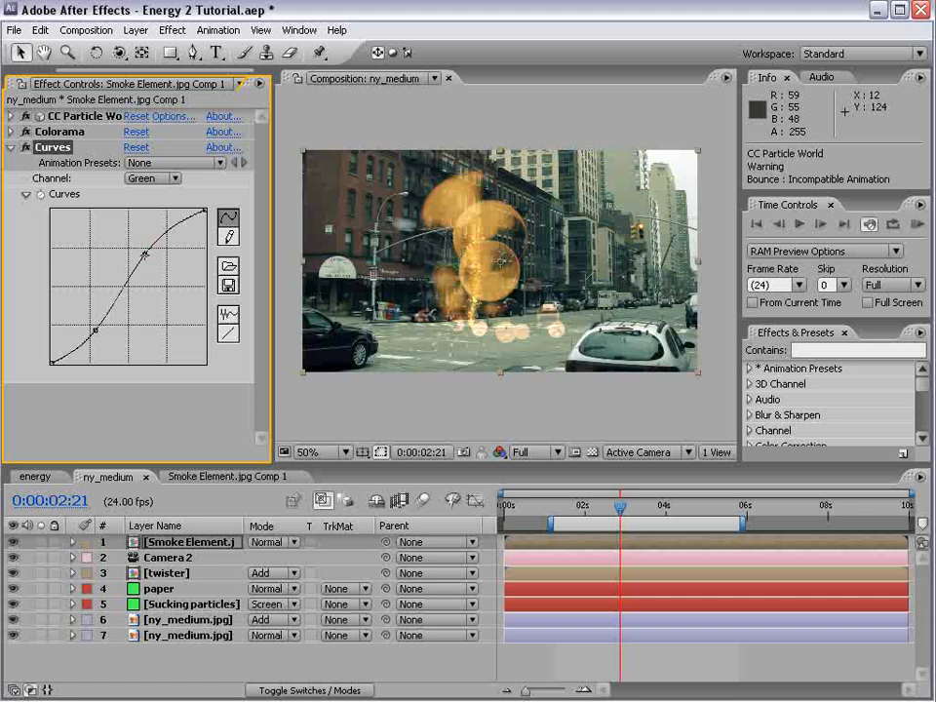
pyautogui.moveTo(101, 336)
pyautogui.mouseDown()
pyautogui.moveTo(97, 320)
pyautogui.moveTo(117, 341)
pyautogui.mouseUp()
pyautogui.moveTo(156, 261); pyautogui.dragTo(153, 261)
pyautogui.click(273, 551)
pyautogui.click(308, 679)
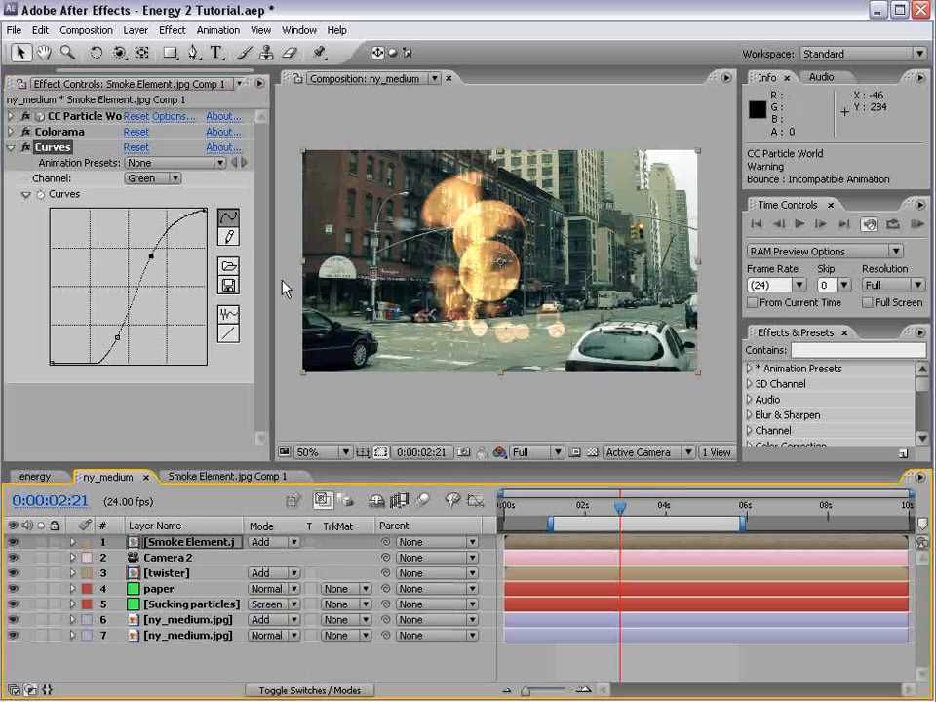
# Set the smoke particles' Gravity to 0.380 in CC Particle World's physics and scrub to 0:00:03:02
pyautogui.click(12, 116)
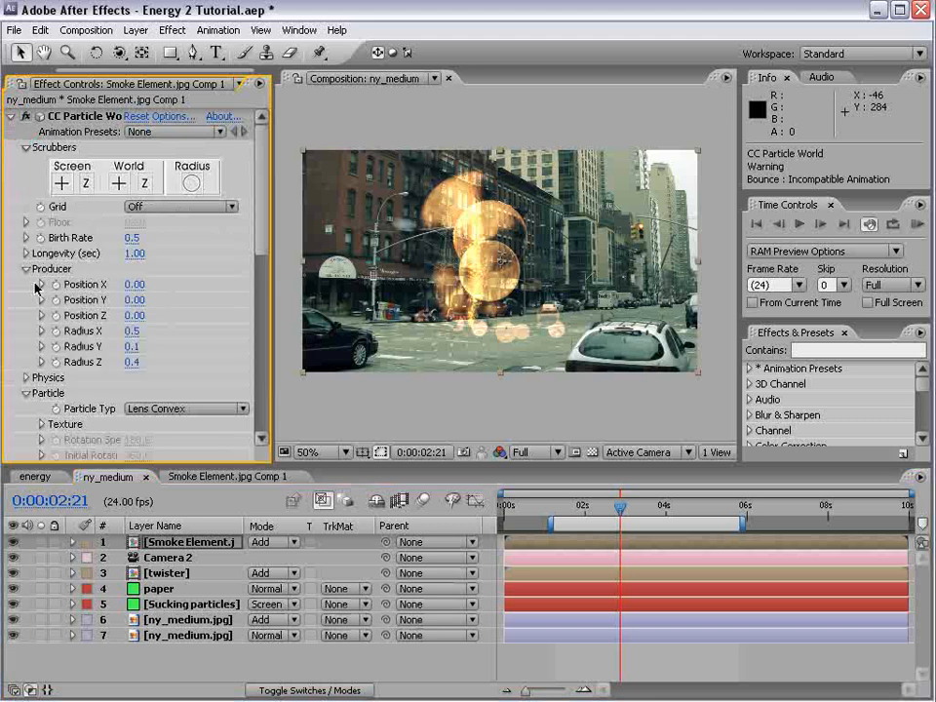
pyautogui.click(26, 379)
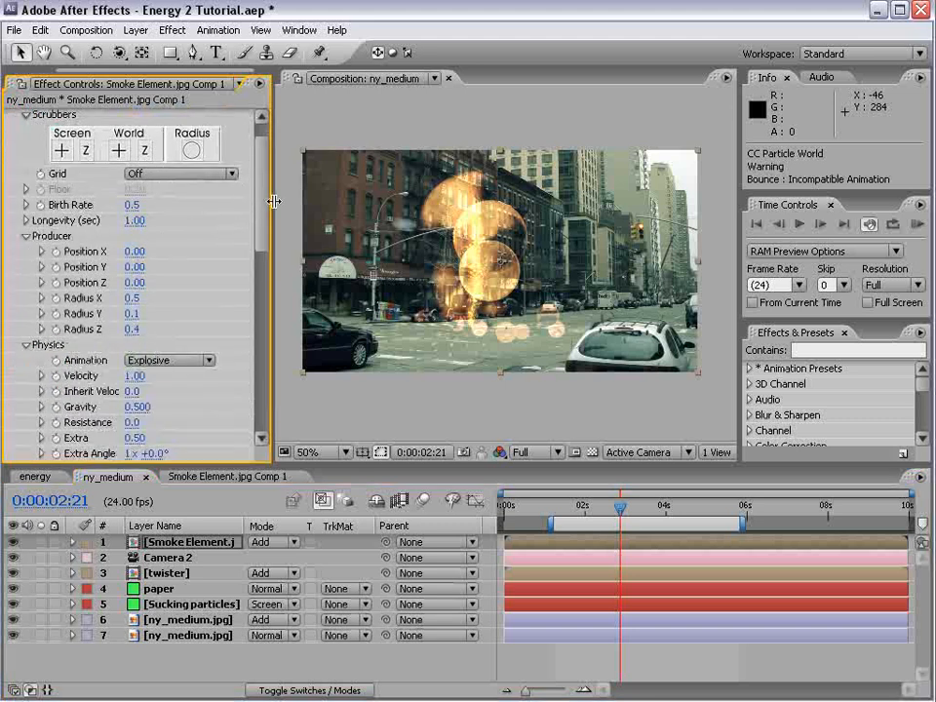
pyautogui.scroll(-3, 253, 235)
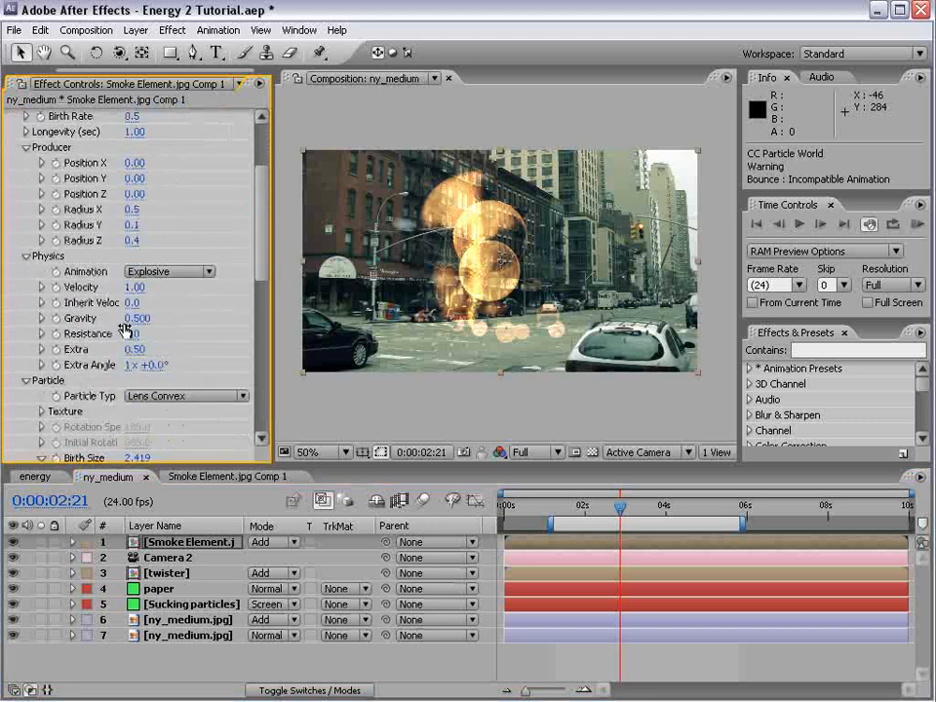
pyautogui.moveTo(137, 318); pyautogui.dragTo(131, 318)
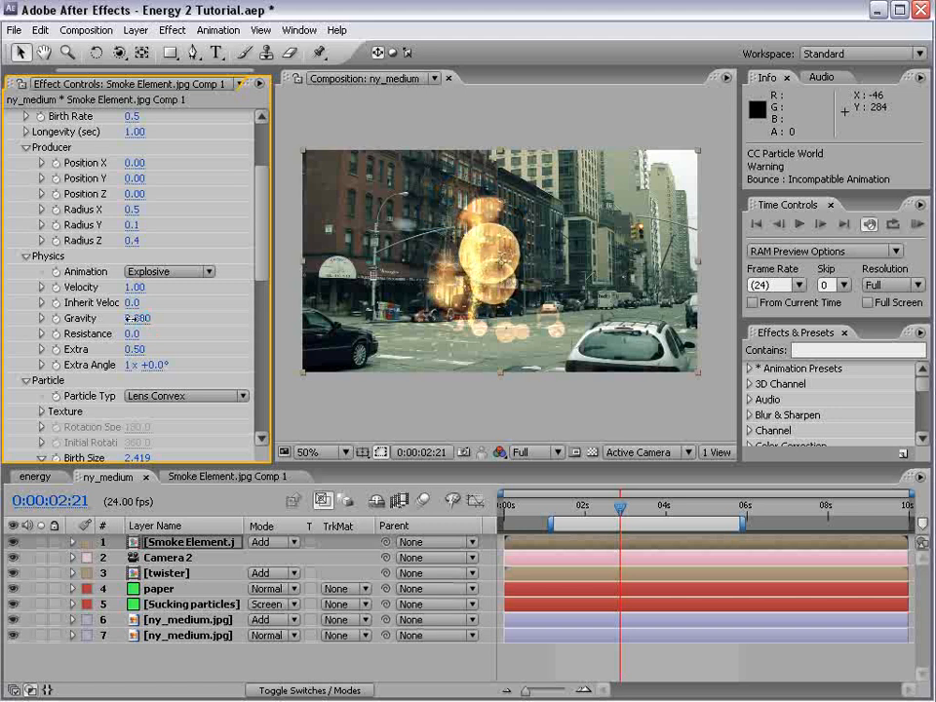
pyautogui.moveTo(599, 508); pyautogui.dragTo(630, 509)
pyautogui.moveTo(542, 223); pyautogui.dragTo(537, 316)
pyautogui.moveTo(628, 507)
pyautogui.mouseDown()
pyautogui.moveTo(587, 507)
pyautogui.moveTo(648, 503)
pyautogui.moveTo(640, 506)
pyautogui.mouseUp()
pyautogui.moveTo(640, 506); pyautogui.dragTo(633, 507)
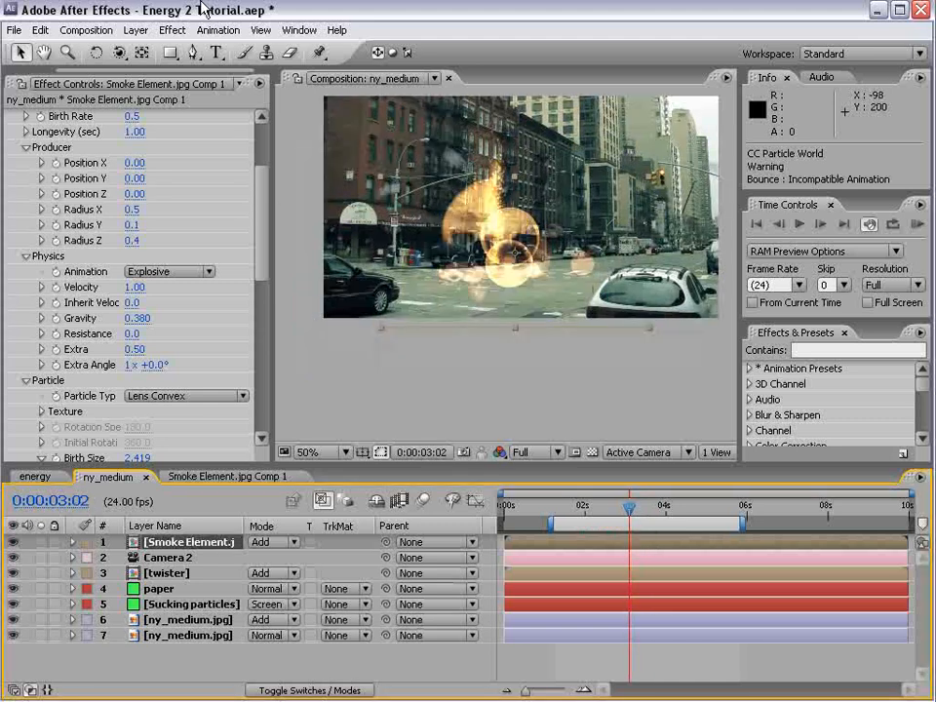
# Create a new 864 x 486 solid in medium red (FF4C4C)
pyautogui.click(134, 30)
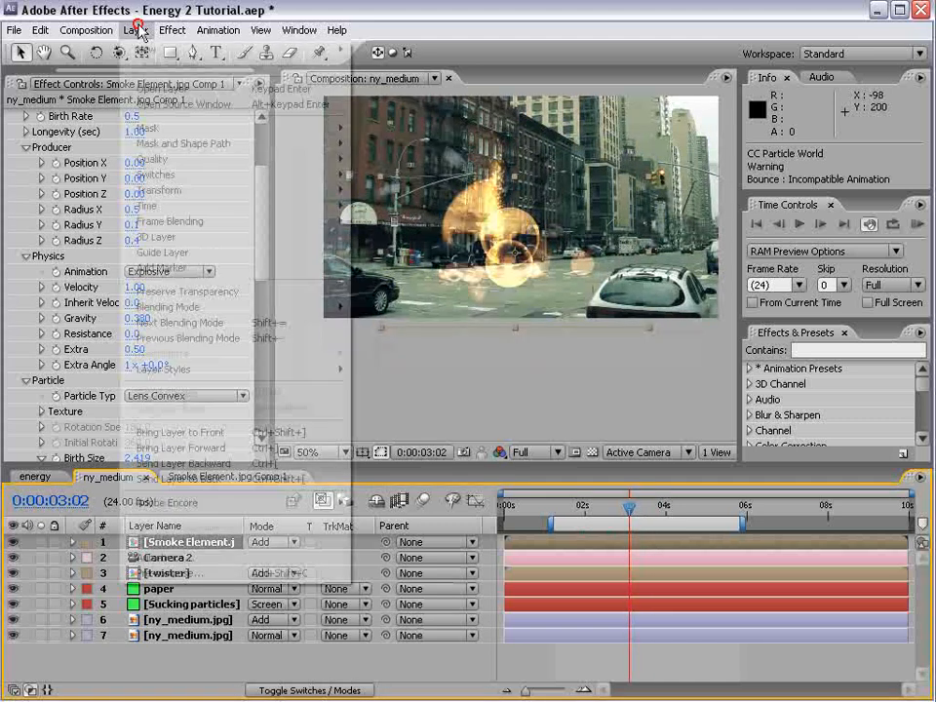
pyautogui.moveTo(262, 46)
pyautogui.click(376, 62)
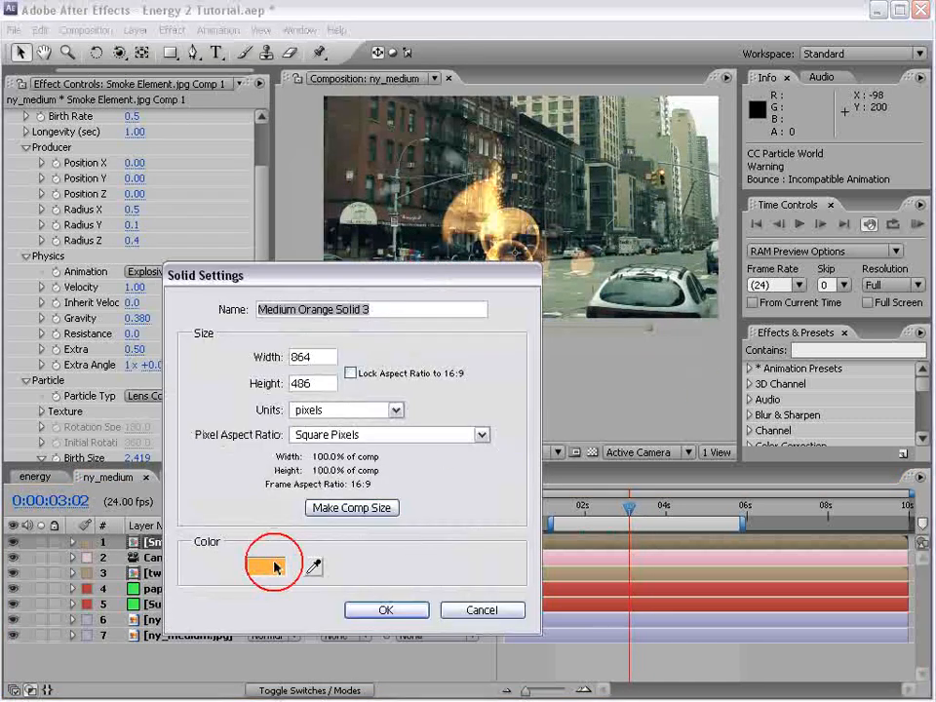
pyautogui.click(274, 566)
pyautogui.moveTo(535, 451); pyautogui.dragTo(586, 420)
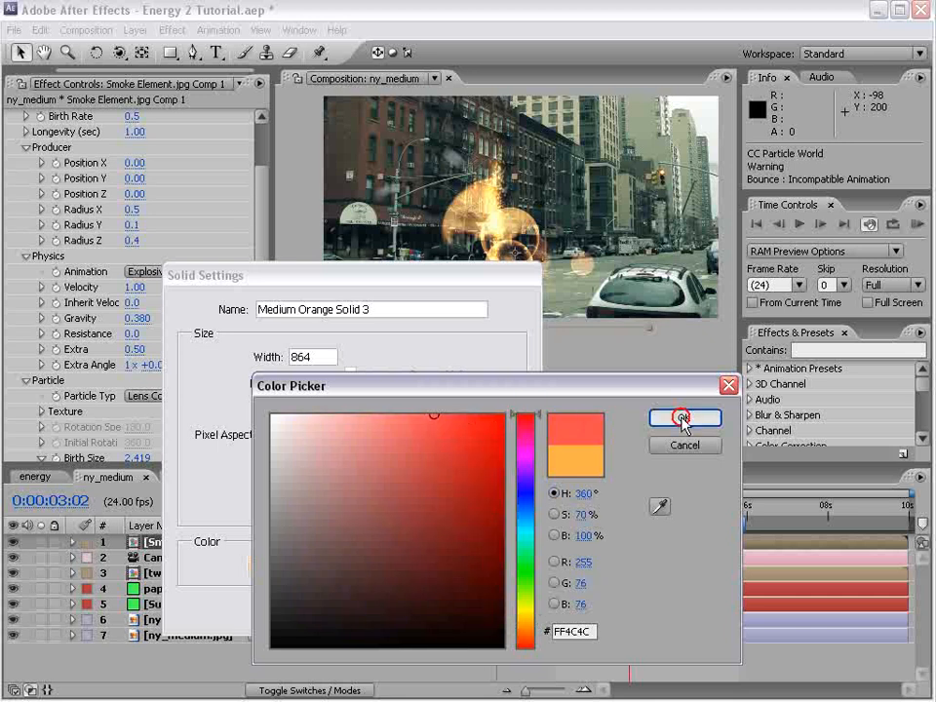
pyautogui.click(683, 417)
pyautogui.click(376, 610)
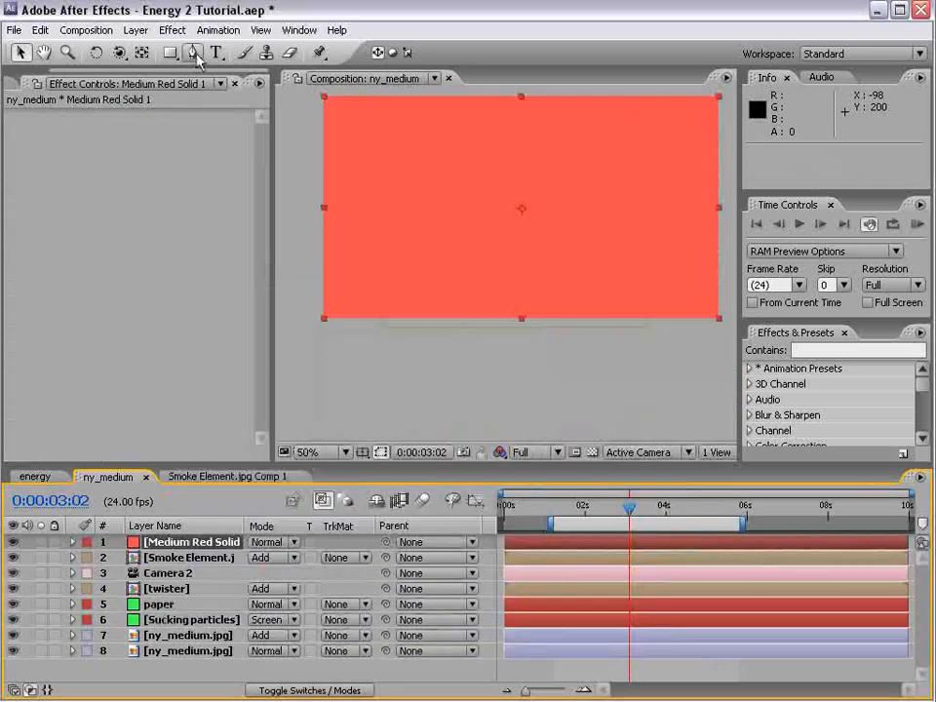
# Hide the red solid and draw a closed mask on it around the smoke, with a curved lower edge along the street
pyautogui.click(194, 54)
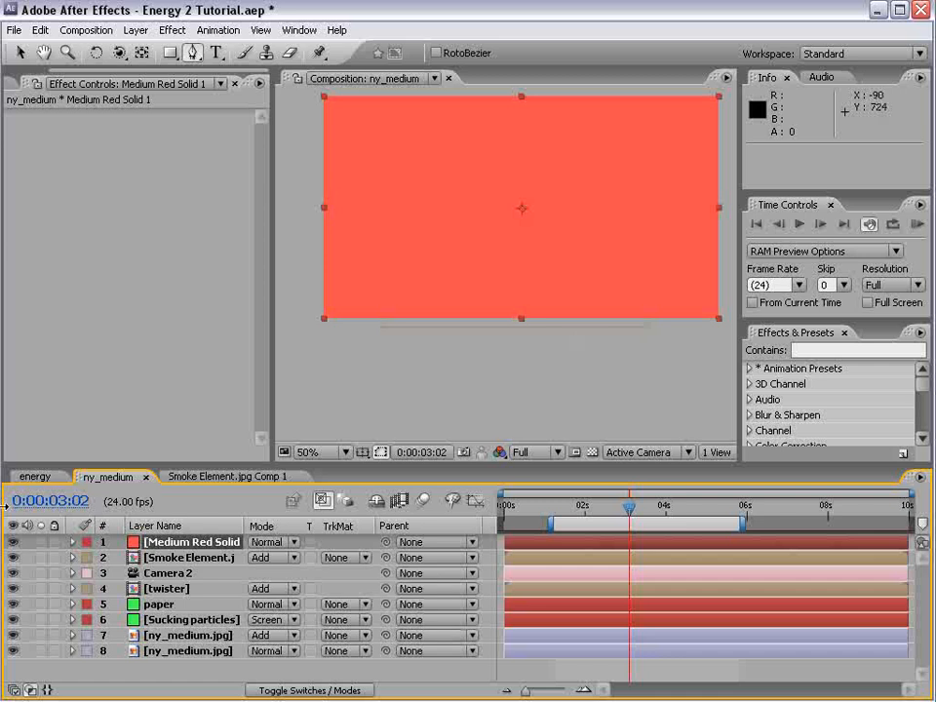
pyautogui.click(13, 542)
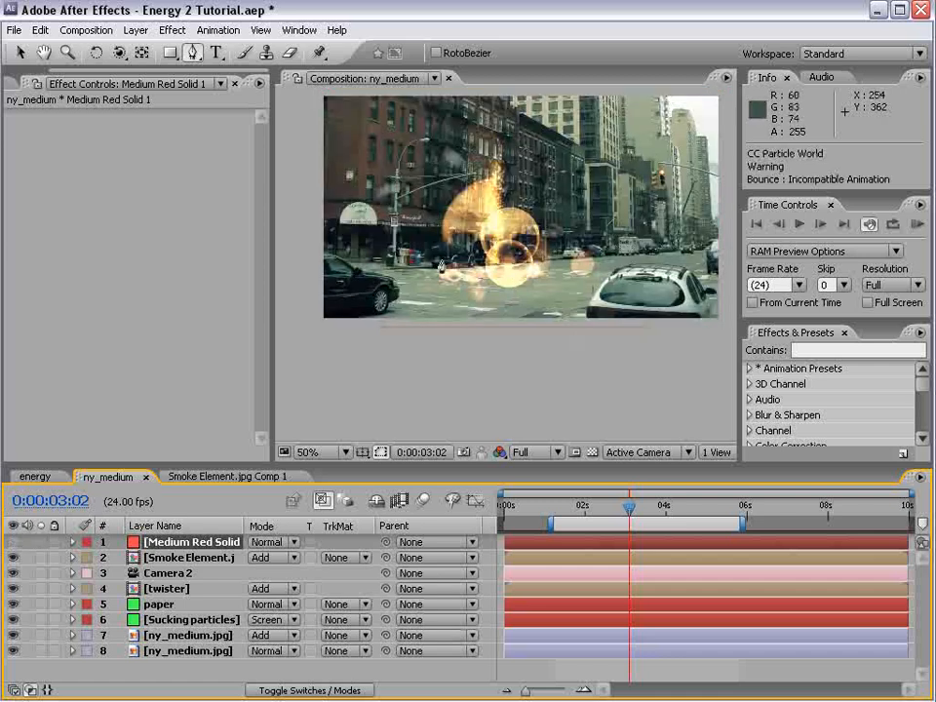
pyautogui.click(411, 266)
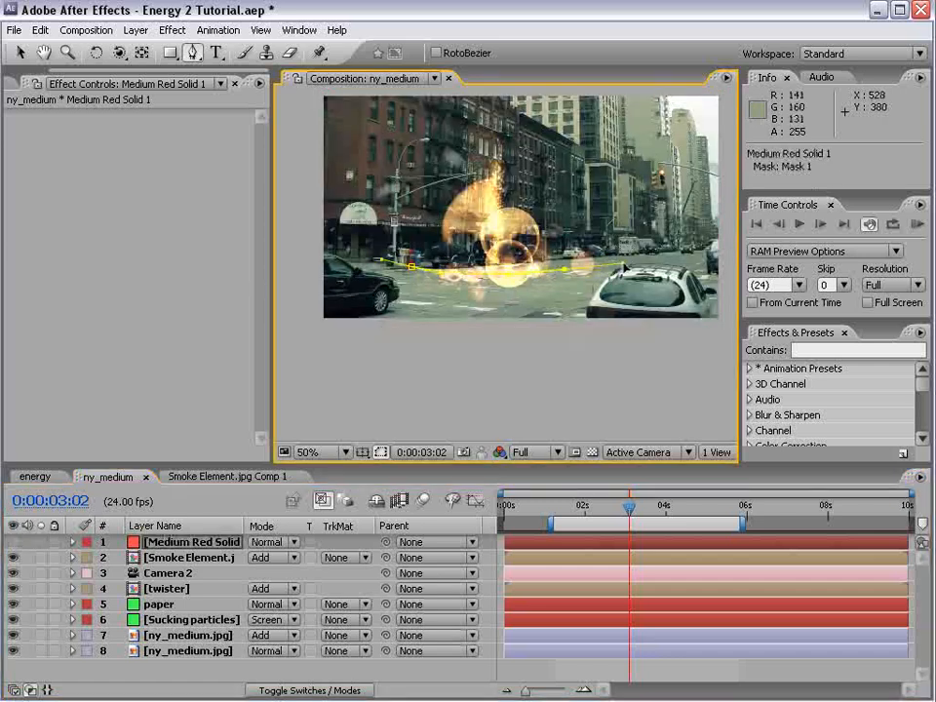
pyautogui.click(635, 264)
pyautogui.moveTo(644, 265); pyautogui.dragTo(645, 263)
pyautogui.moveTo(663, 222); pyautogui.dragTo(661, 173)
pyautogui.click(650, 128)
pyautogui.moveTo(559, 90); pyautogui.dragTo(476, 98)
pyautogui.click(374, 239)
pyautogui.click(411, 266)
# Set the red solid's Mask Feather to 11.0 pixels
pyautogui.click(174, 558)
pyautogui.click(198, 543)
pyautogui.press('f')
pyautogui.moveTo(293, 573); pyautogui.dragTo(304, 574)
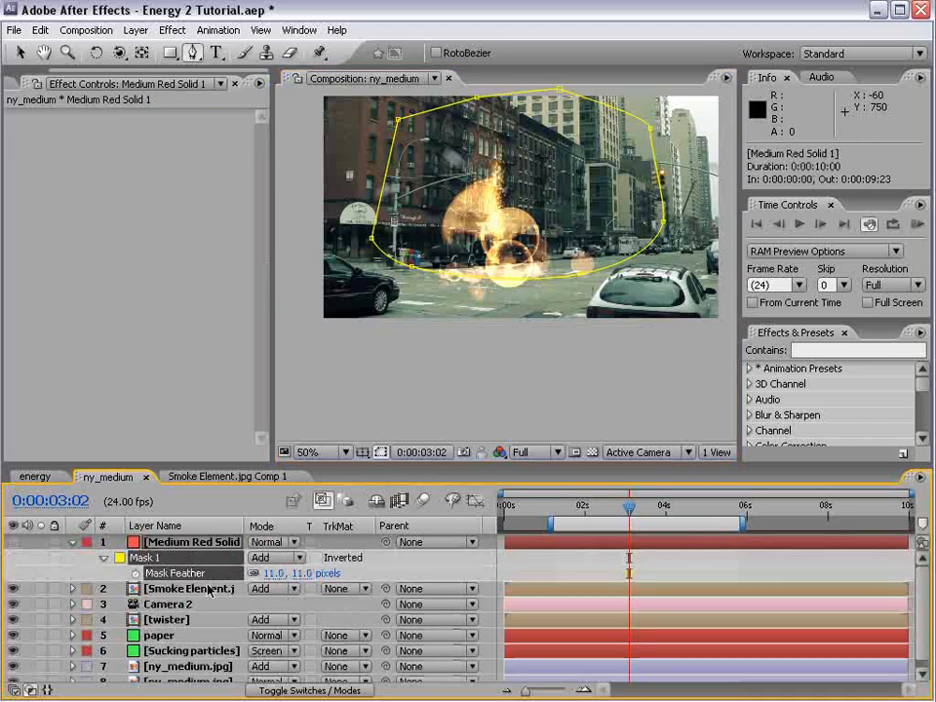
# Set the smoke layer's track matte to Alpha Matte using the red solid
pyautogui.click(234, 589)
pyautogui.click(343, 589)
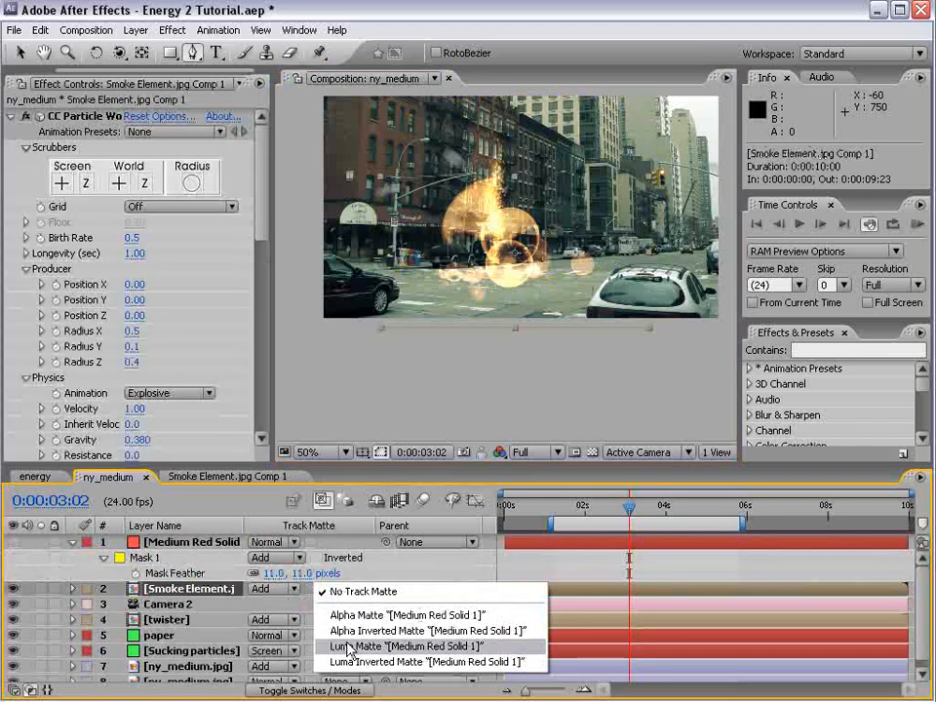
pyautogui.click(353, 615)
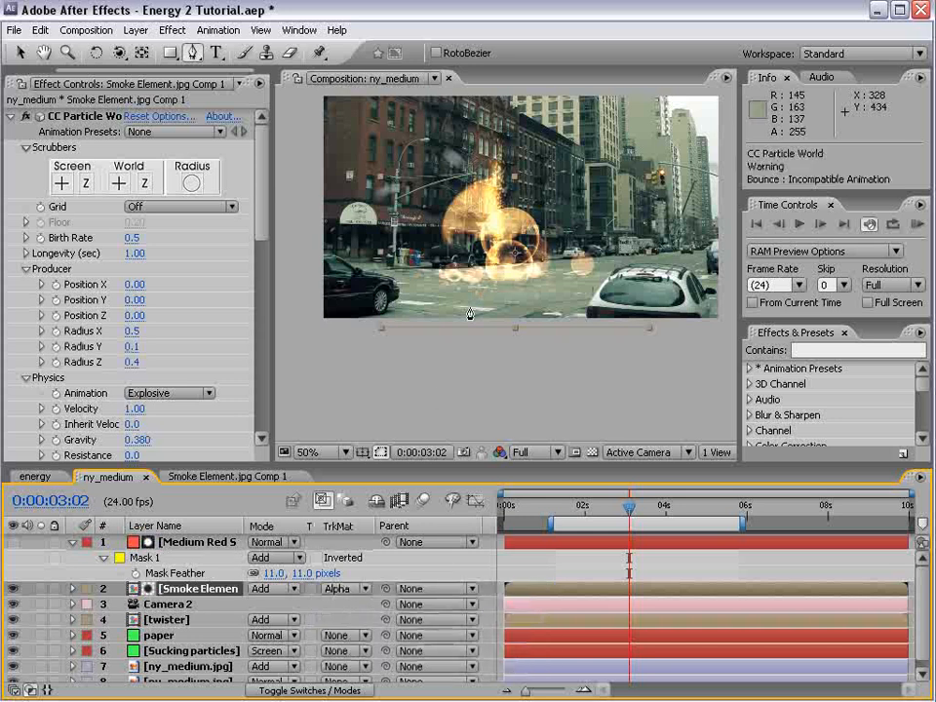
# Reposition the red solid's lower-left and right-side mask points to refine the mask outline near street level
pyautogui.click(196, 542)
pyautogui.press('v')
pyautogui.scroll(1, 586, 272)
pyautogui.moveTo(387, 311); pyautogui.dragTo(457, 287)
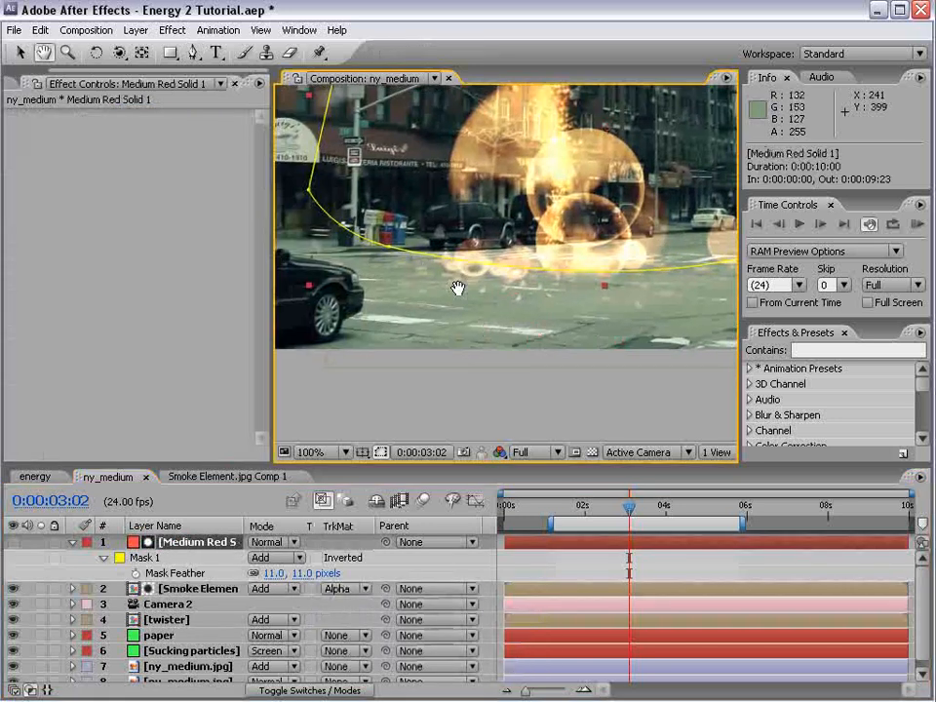
pyautogui.moveTo(389, 248); pyautogui.dragTo(369, 237)
pyautogui.moveTo(696, 274); pyautogui.dragTo(524, 307)
pyautogui.moveTo(694, 214); pyautogui.dragTo(684, 203)
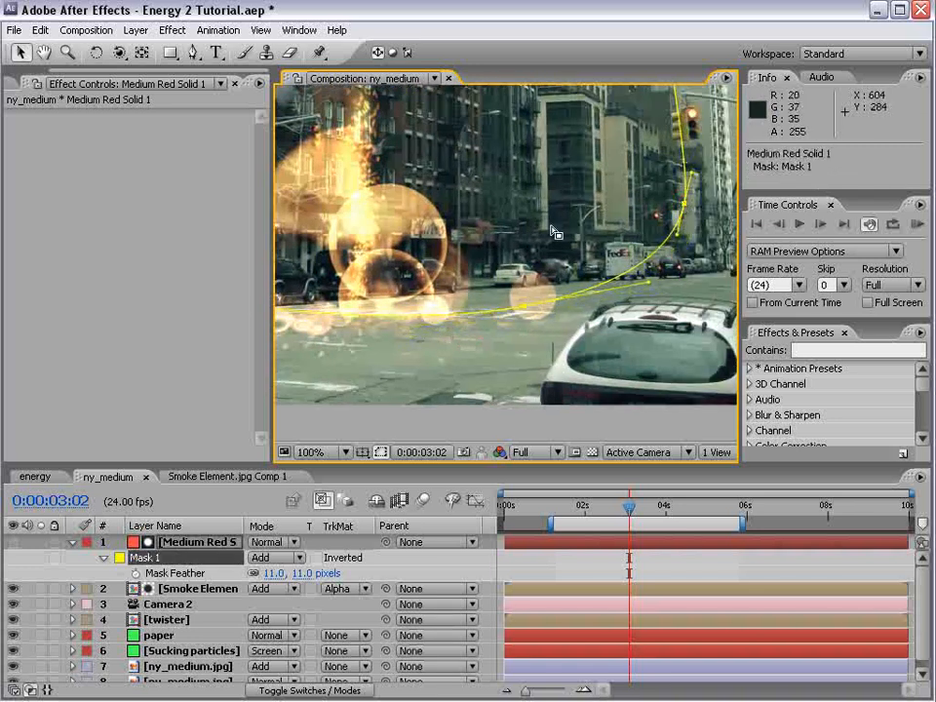
pyautogui.moveTo(442, 230); pyautogui.dragTo(599, 285)
pyautogui.scroll(-1, 541, 383)
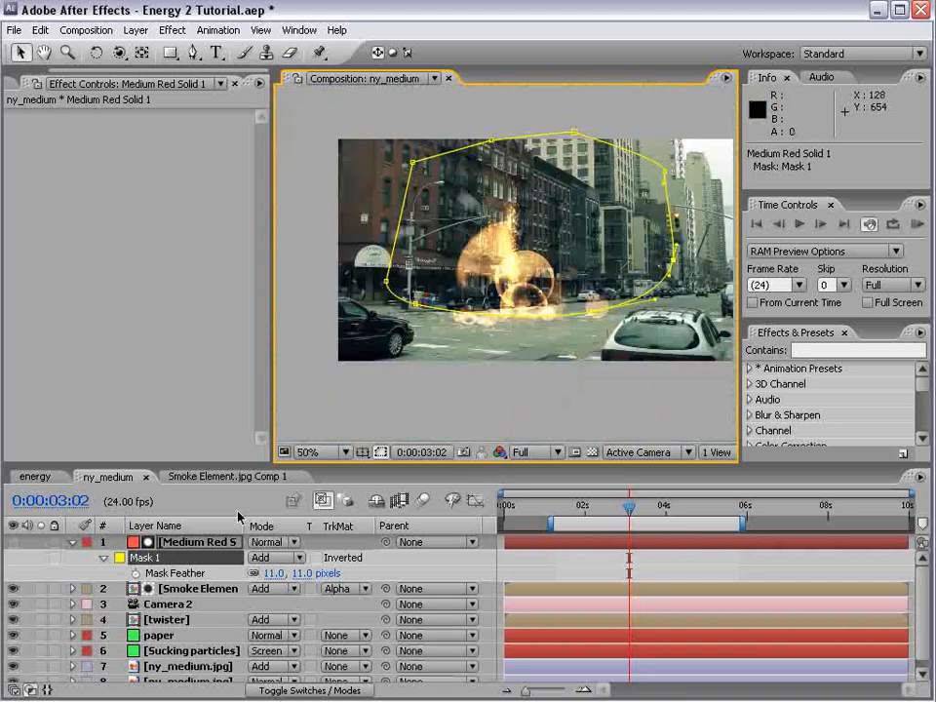
# Change the mask's outline color to red (FF0000)
pyautogui.click(119, 557)
pyautogui.moveTo(521, 471); pyautogui.dragTo(524, 416)
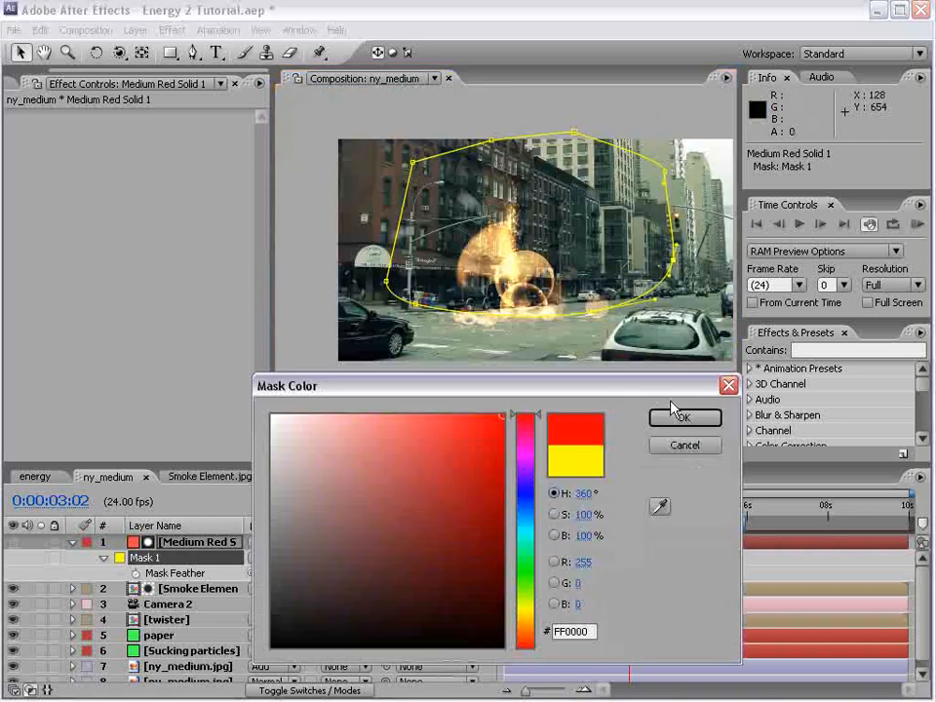
pyautogui.click(683, 418)
# Lower the two bottom mask points slightly to fit the ground line beneath the smoke, and deselect the mask
pyautogui.scroll(1, 624, 361)
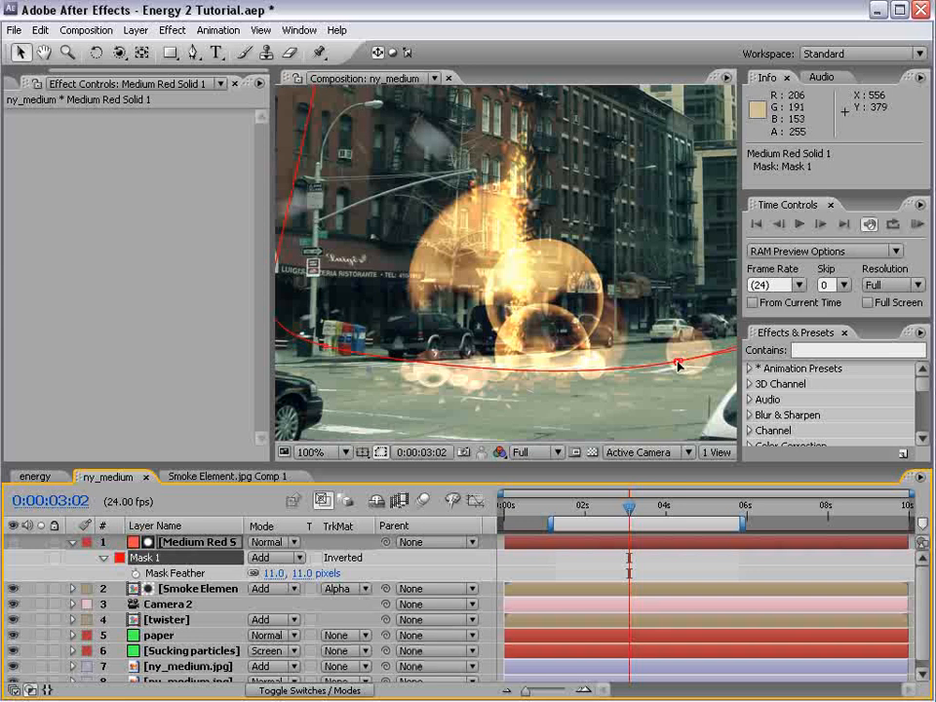
pyautogui.moveTo(677, 362); pyautogui.dragTo(654, 371)
pyautogui.moveTo(386, 362); pyautogui.dragTo(388, 369)
pyautogui.click(518, 559)
# Scrub to 0:00:03:06 and examine up close how the masked smoke meets the ground
pyautogui.scroll(-1, 581, 327)
pyautogui.moveTo(634, 347); pyautogui.dragTo(630, 366)
pyautogui.moveTo(603, 516); pyautogui.dragTo(635, 514)
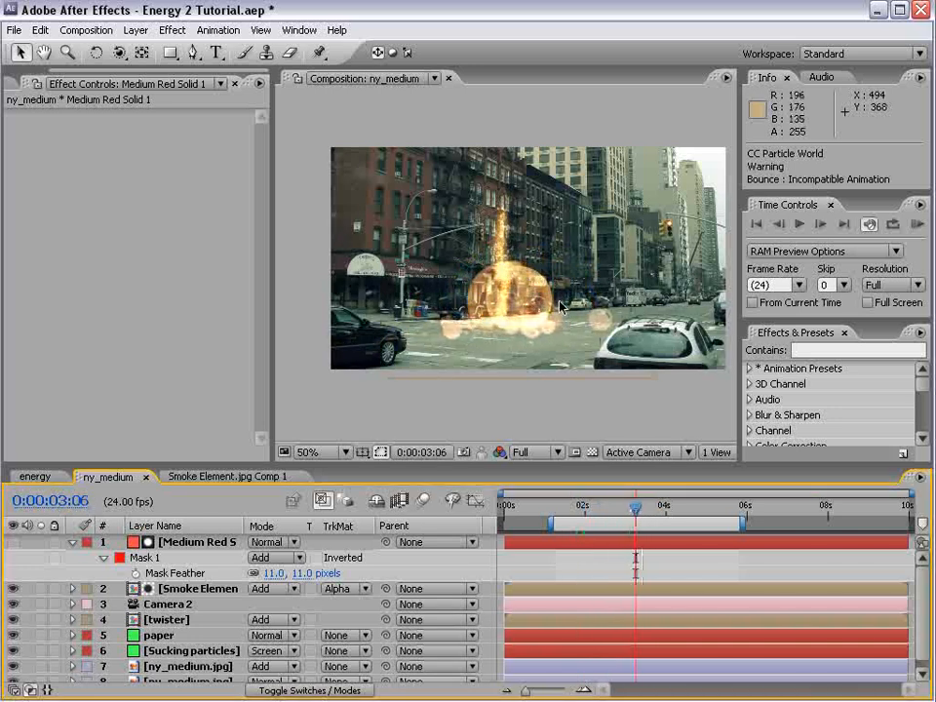
pyautogui.scroll(1, 561, 307)
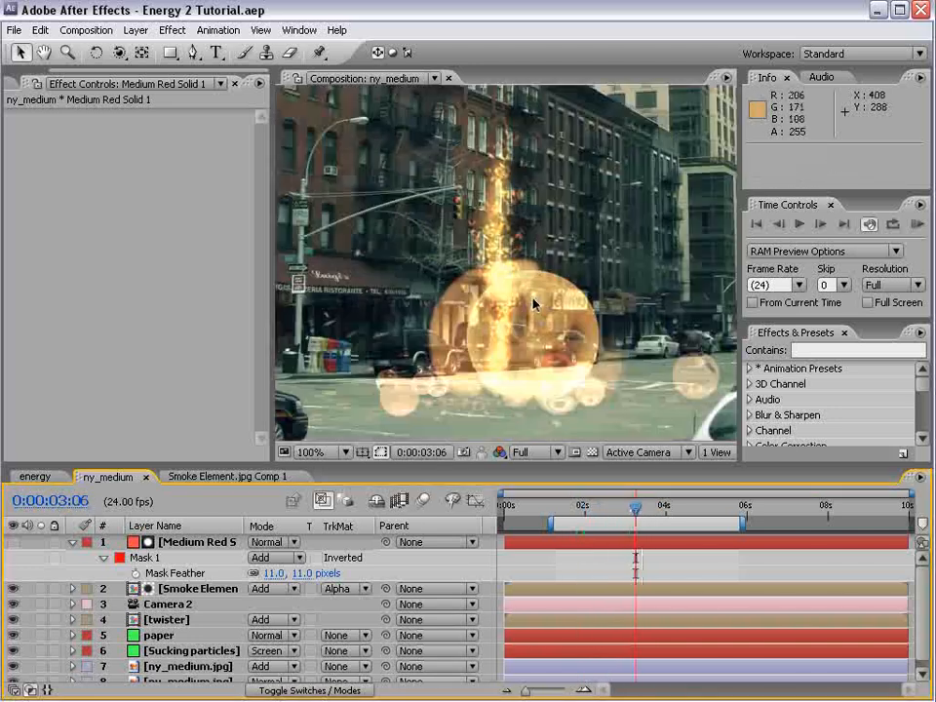
# Reset the Curves effect on the smoke layer and shape its Alpha channel into a steep S-curve with darkened lower values
pyautogui.click(71, 544)
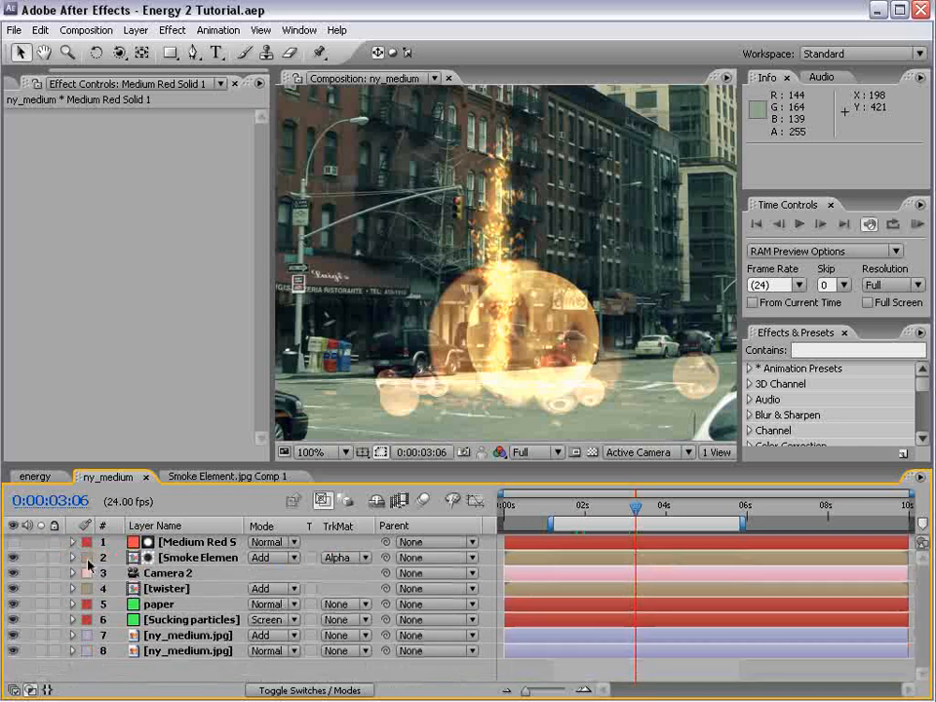
pyautogui.click(177, 545)
pyautogui.click(171, 559)
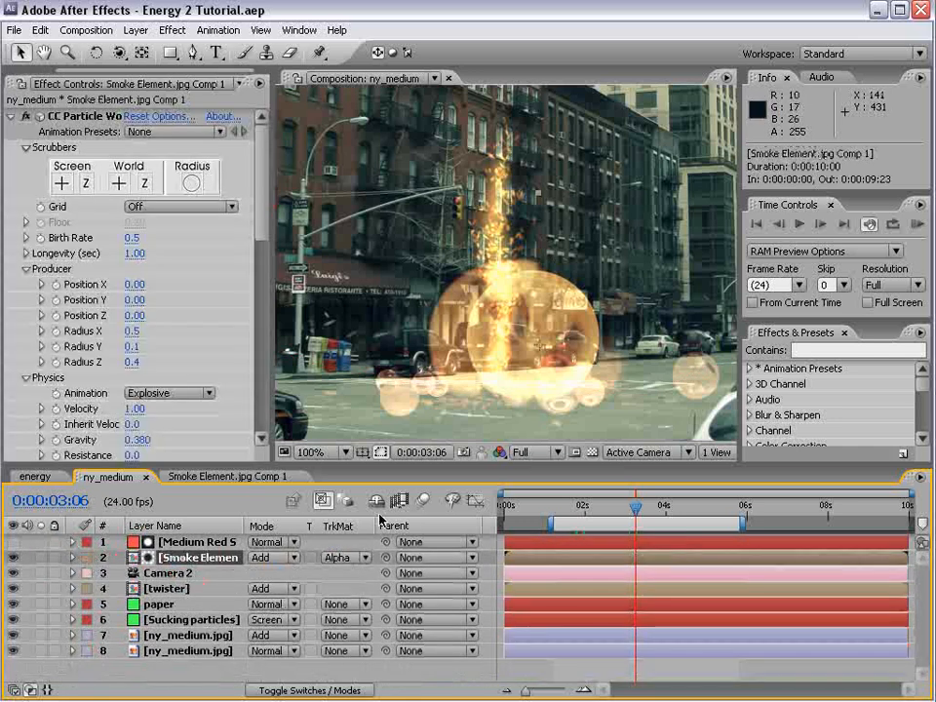
pyautogui.click(12, 116)
pyautogui.click(153, 178)
pyautogui.click(142, 147)
pyautogui.moveTo(103, 312); pyautogui.dragTo(98, 350)
pyautogui.click(146, 178)
pyautogui.click(148, 244)
pyautogui.click(133, 252)
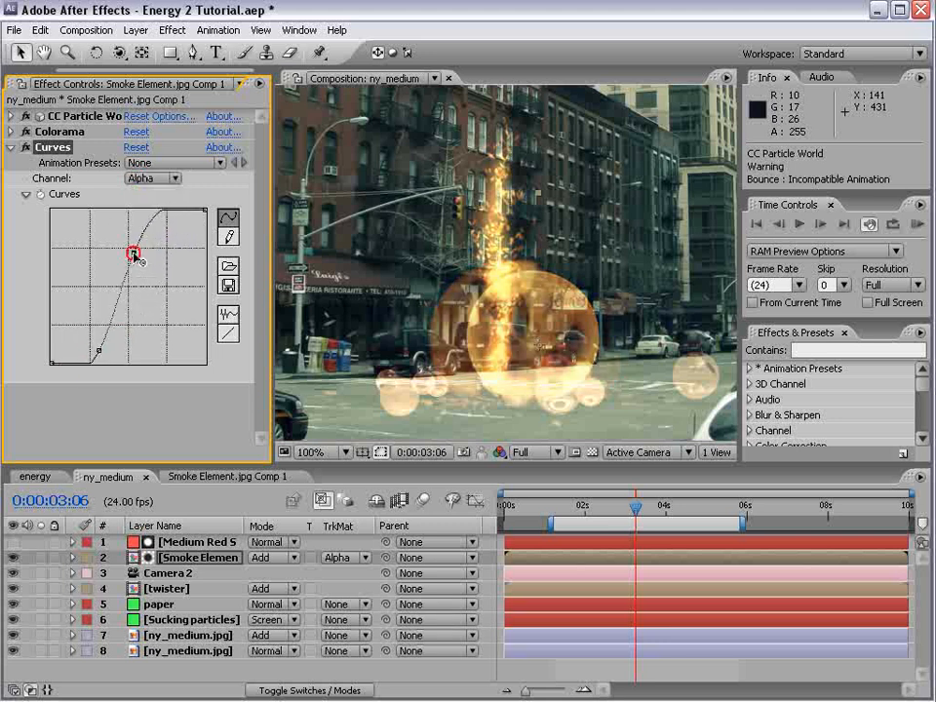
pyautogui.moveTo(134, 252); pyautogui.dragTo(151, 254)
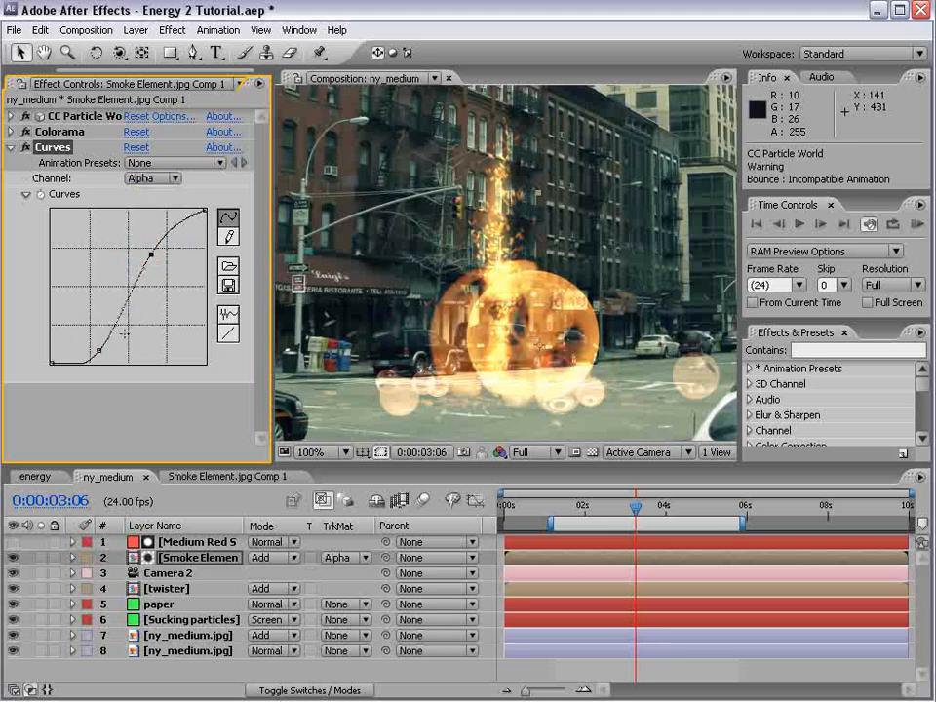
pyautogui.click(122, 349)
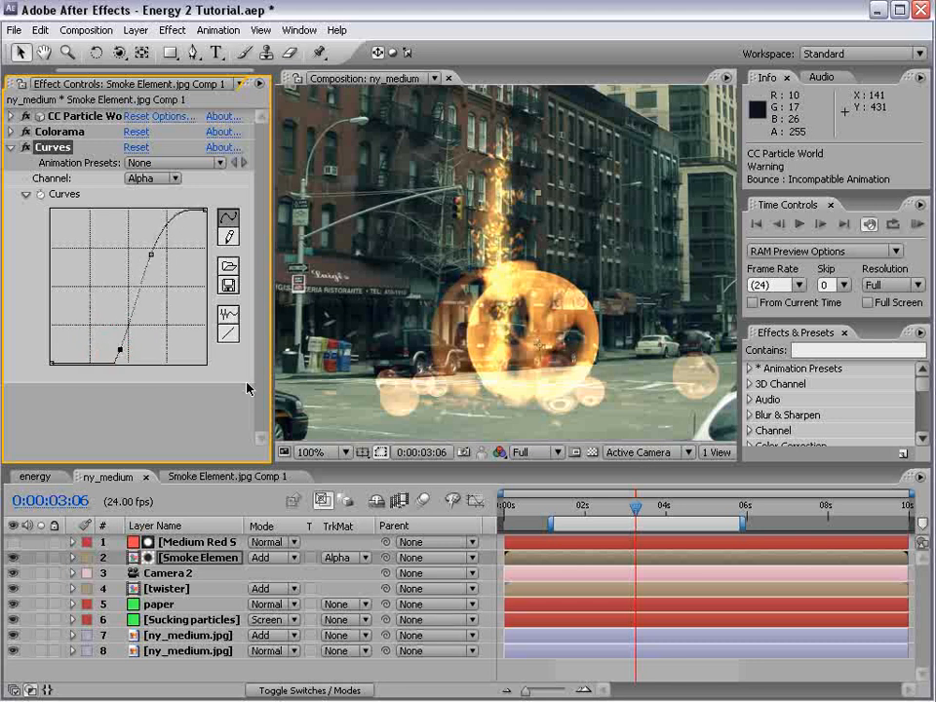
# Apply CC Vector Blur to the smoke layer with an Amount of 9.0 and preview it at 0:00:03:06
pyautogui.moveTo(631, 511); pyautogui.dragTo(598, 517)
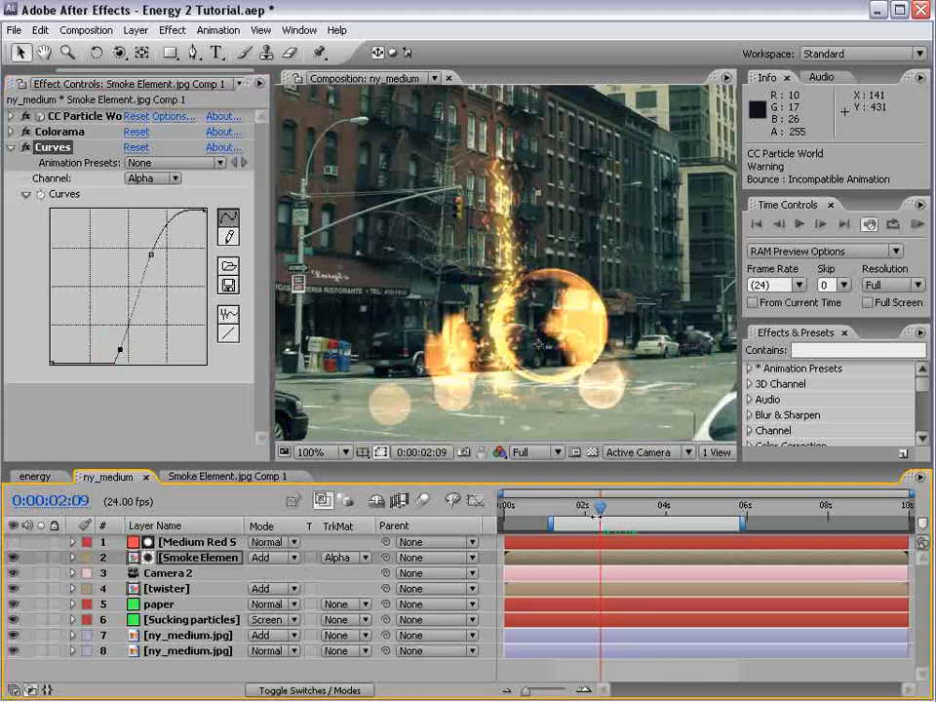
pyautogui.click(174, 29)
pyautogui.moveTo(205, 136)
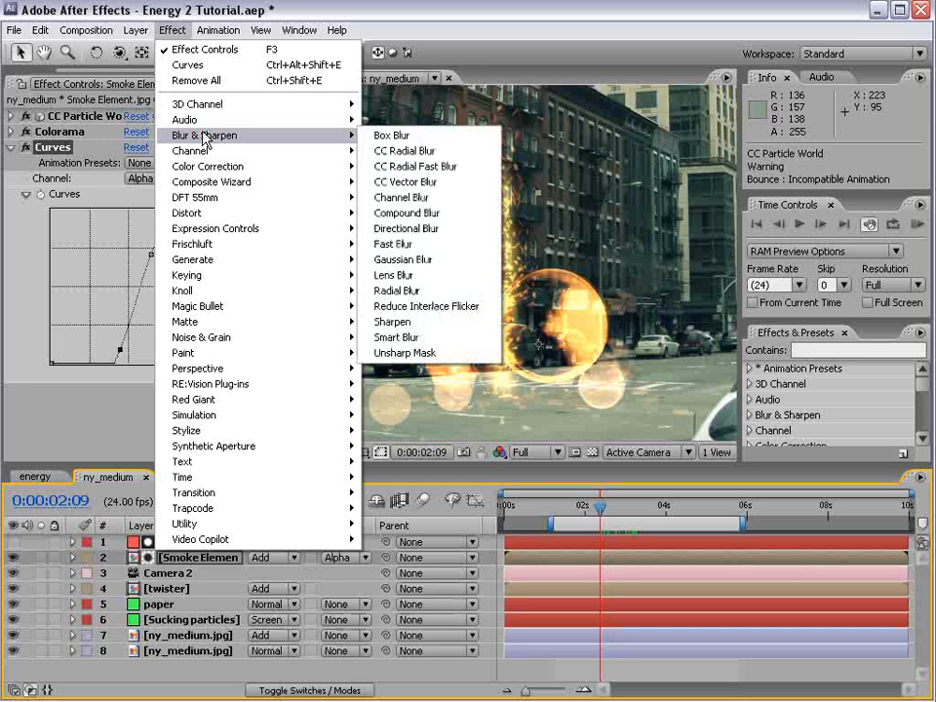
pyautogui.click(422, 182)
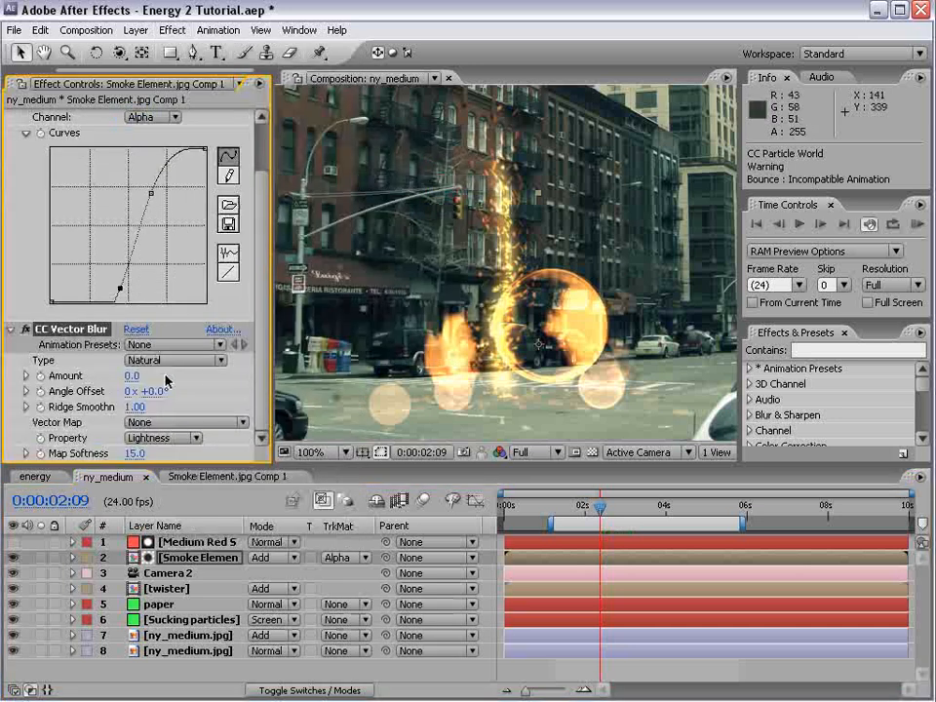
pyautogui.moveTo(131, 374); pyautogui.dragTo(143, 373)
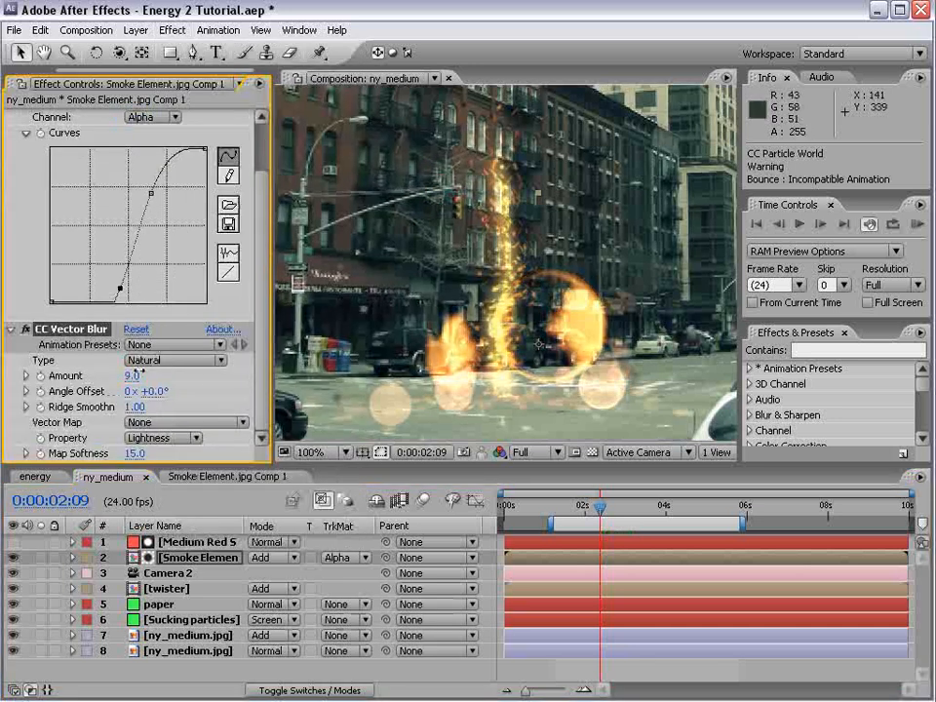
pyautogui.moveTo(618, 508)
pyautogui.mouseDown()
pyautogui.moveTo(679, 507)
pyautogui.moveTo(636, 508)
pyautogui.mouseUp()
# Set the Birth Rate of the smoke's CC Particle World to 0.8 and scrub to 0:00:03:11 to preview it
pyautogui.scroll(3, 263, 312)
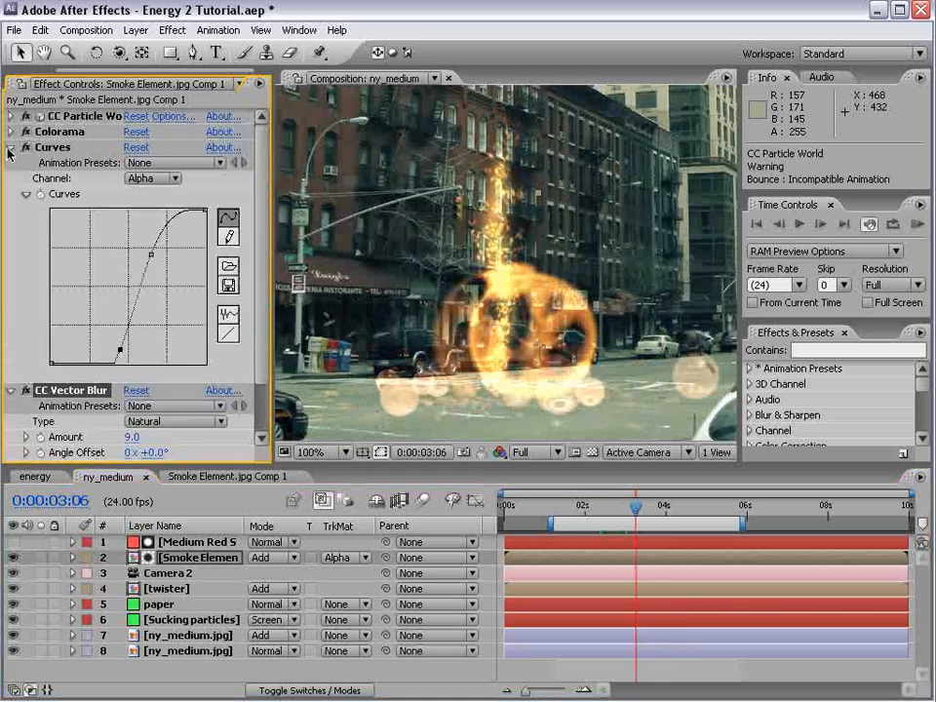
pyautogui.click(7, 147)
pyautogui.click(10, 116)
pyautogui.moveTo(135, 242); pyautogui.dragTo(137, 239)
pyautogui.moveTo(589, 504); pyautogui.dragTo(643, 507)
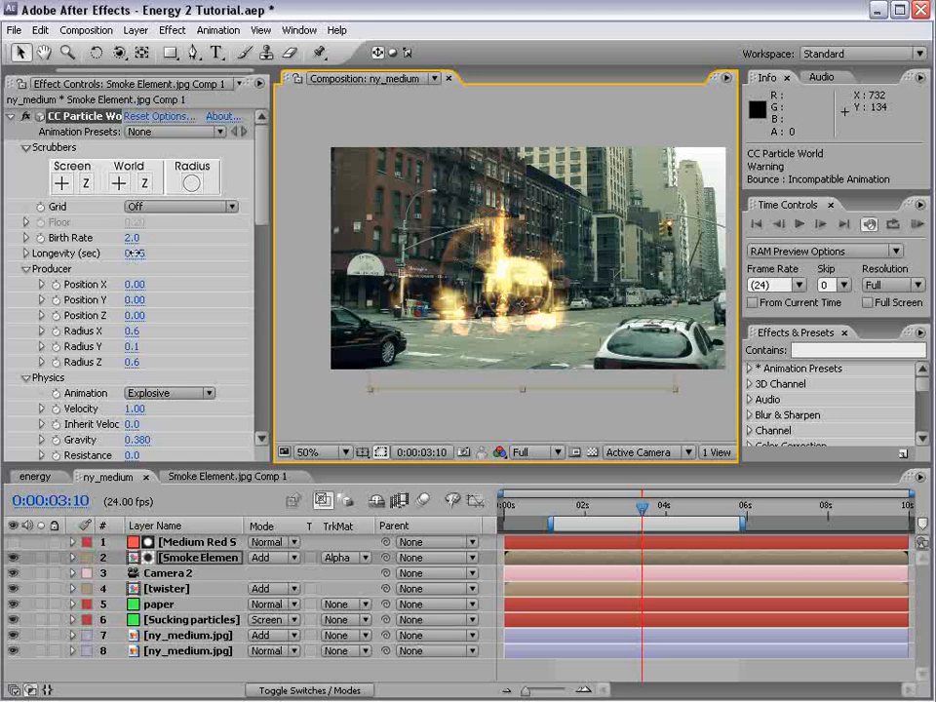
# Set the smoke particles' Longevity to 0.73, Birth Rate to 2.0, and Radius X and Z to 0.6, and save the project after previewing
pyautogui.moveTo(134, 252); pyautogui.dragTo(118, 254)
pyautogui.moveTo(642, 506); pyautogui.dragTo(616, 501)
pyautogui.scroll(1, 579, 353)
pyautogui.scroll(-1, 579, 353)
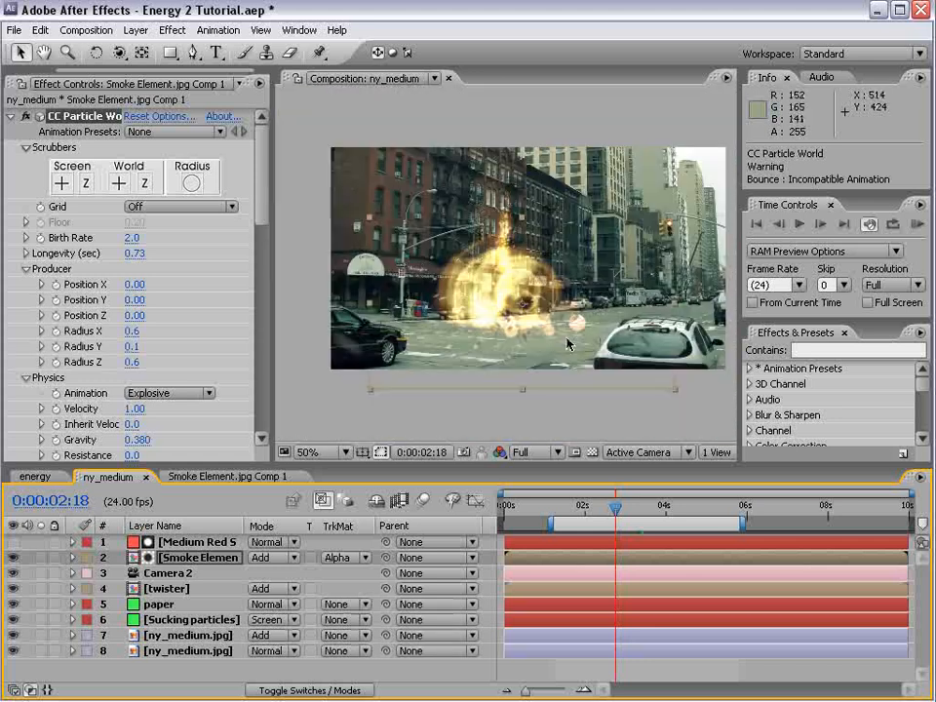
pyautogui.moveTo(629, 513); pyautogui.dragTo(636, 508)
pyautogui.hotkey('ctrl', 's')
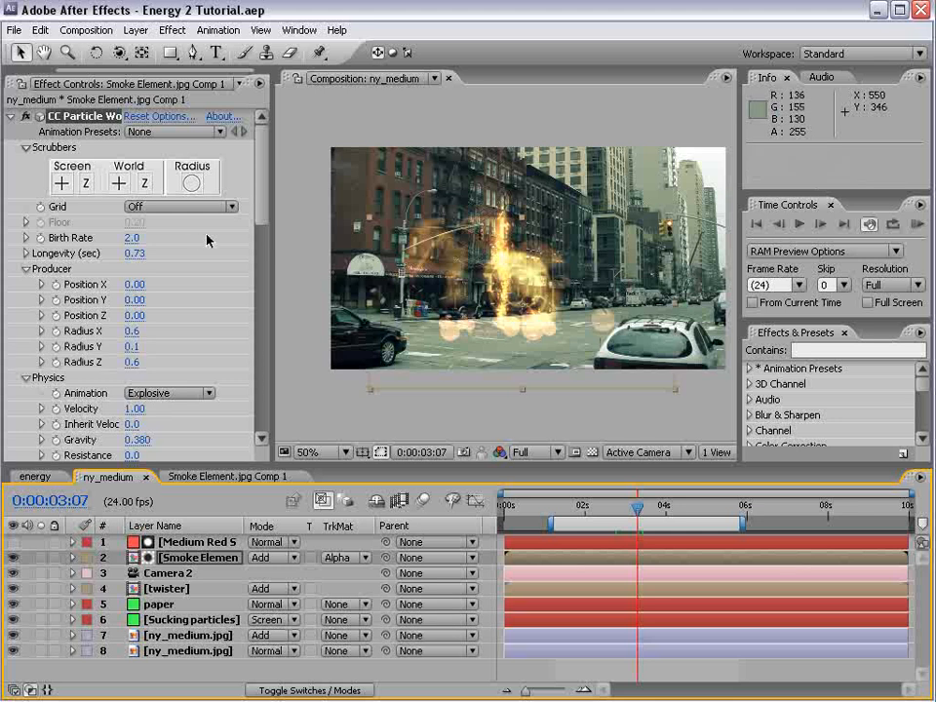
# Create a comp-sized solid layer in orange with color FFBE4C
pyautogui.click(135, 29)
pyautogui.moveTo(156, 49)
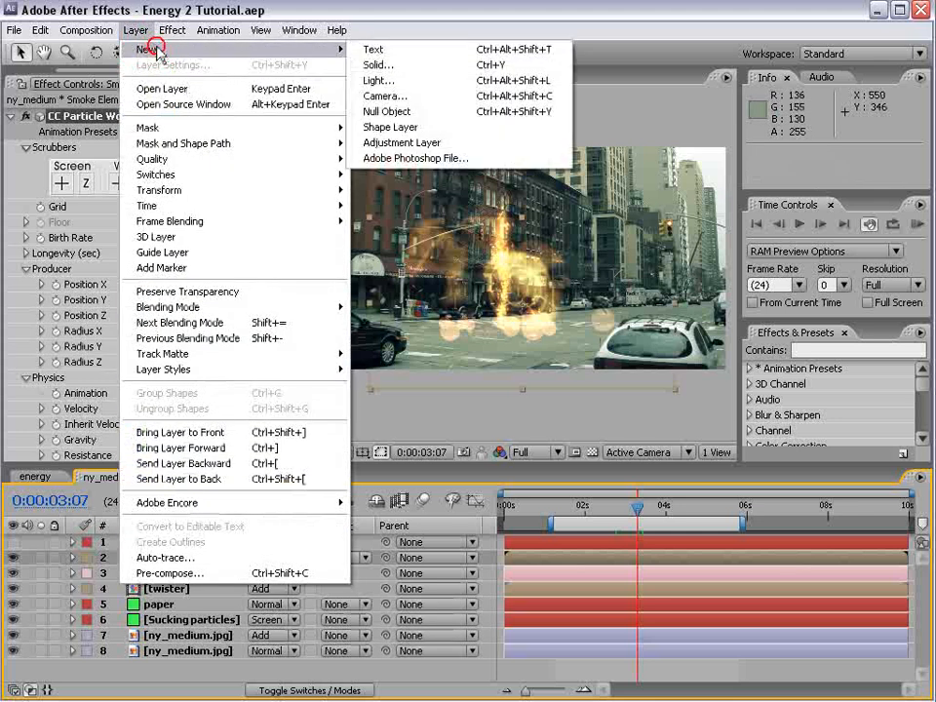
pyautogui.click(380, 64)
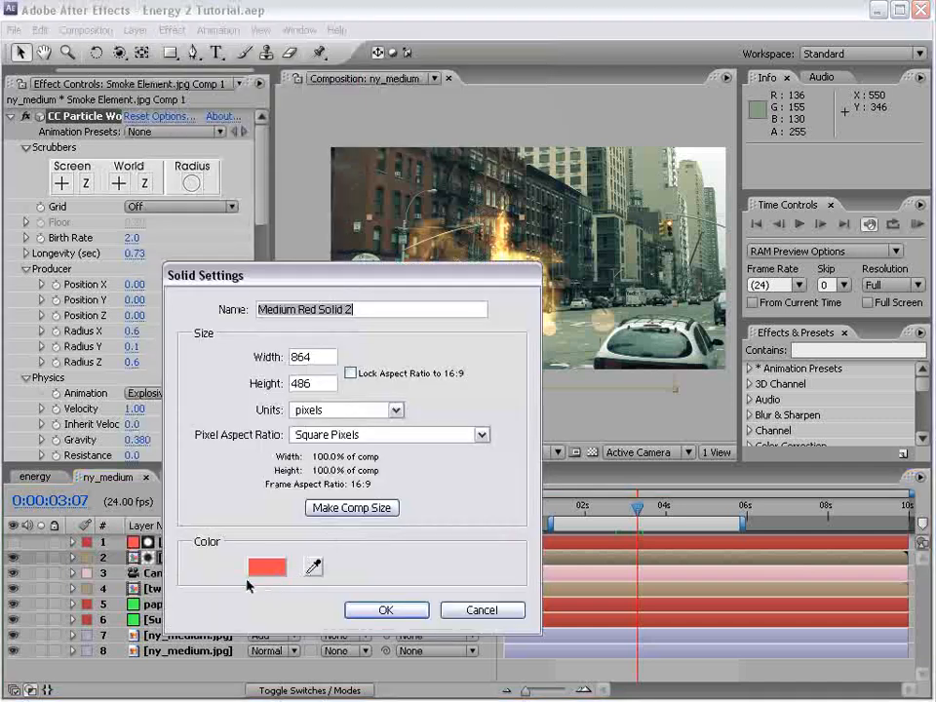
pyautogui.click(258, 568)
pyautogui.moveTo(526, 641); pyautogui.dragTo(527, 624)
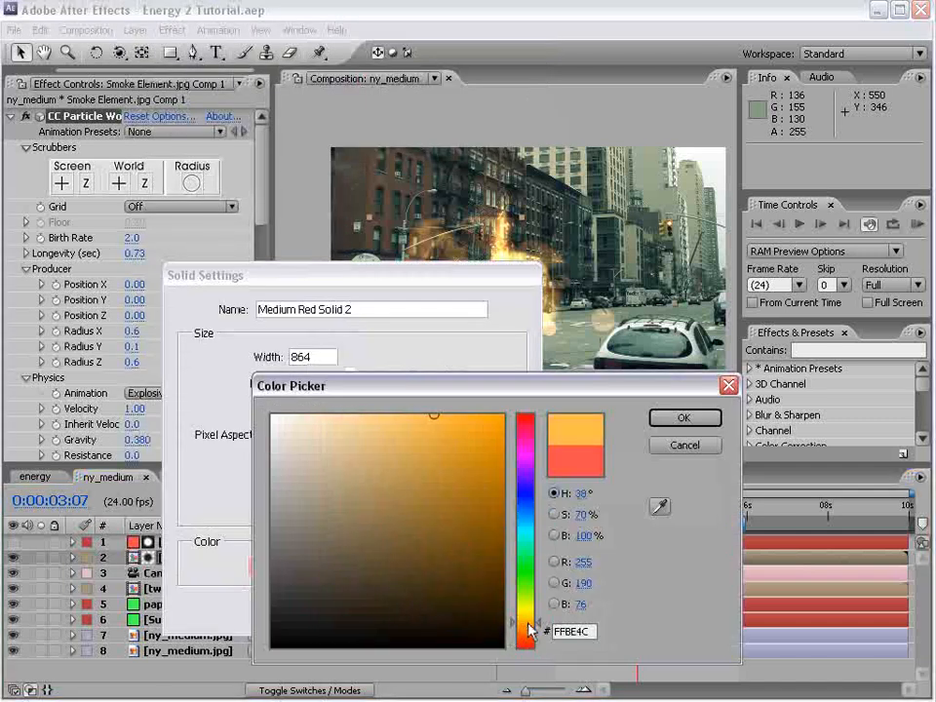
pyautogui.click(685, 418)
pyautogui.click(388, 611)
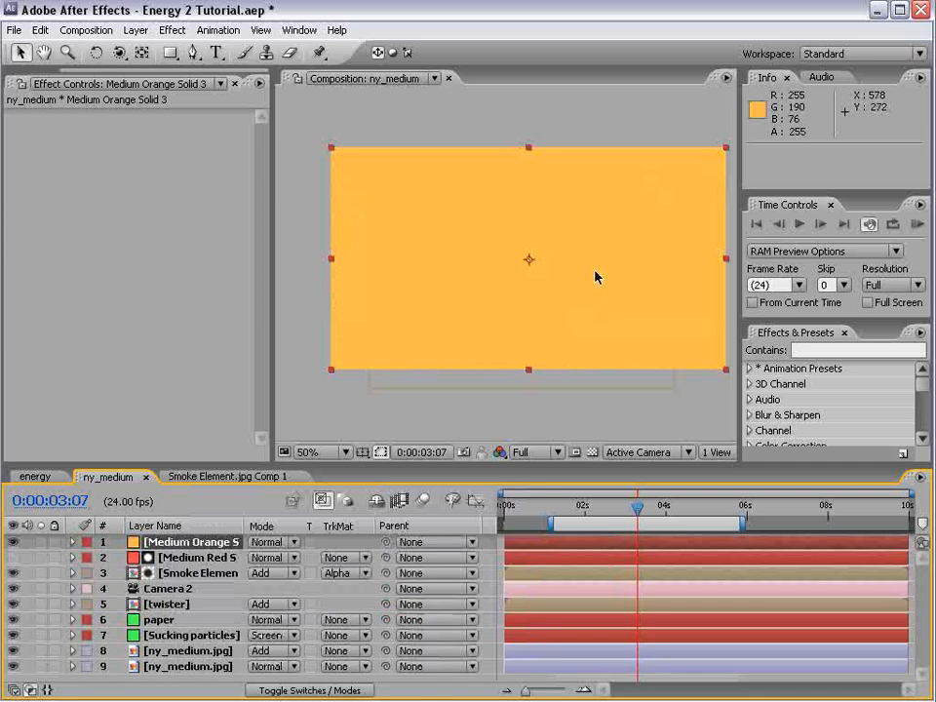
# Draw a circular mask centered on the orange solid, with Mask Feather 113 pixels and Mask Expansion -42 pixels
pyautogui.click(170, 56)
pyautogui.moveTo(526, 259)
pyautogui.mouseDown()
pyautogui.moveTo(638, 367)
pyautogui.moveTo(619, 349)
pyautogui.mouseUp()
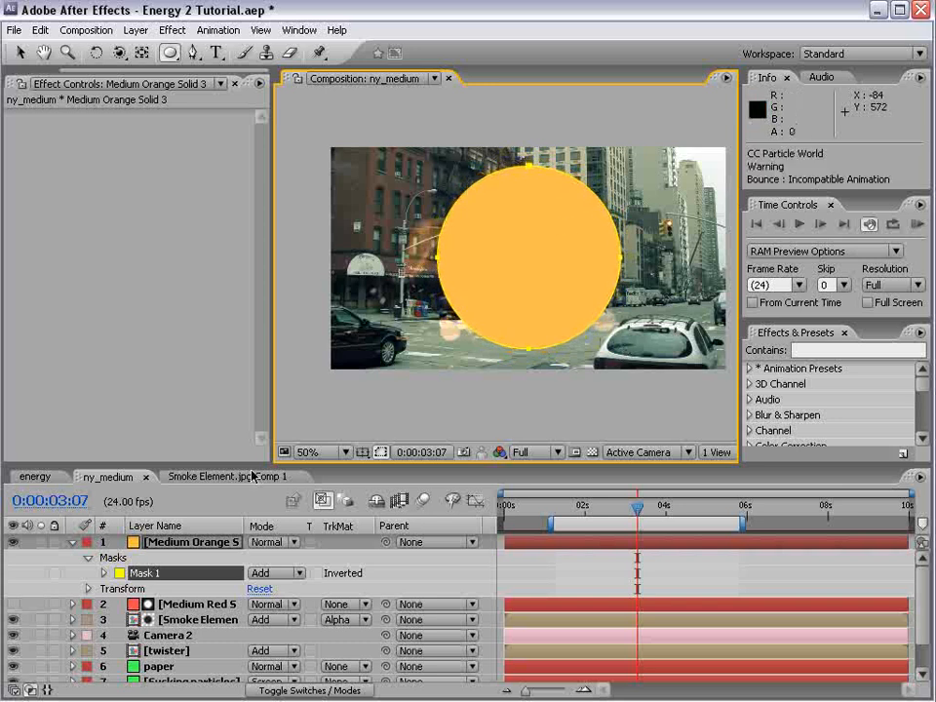
pyautogui.press('f')
pyautogui.moveTo(270, 573); pyautogui.dragTo(382, 573)
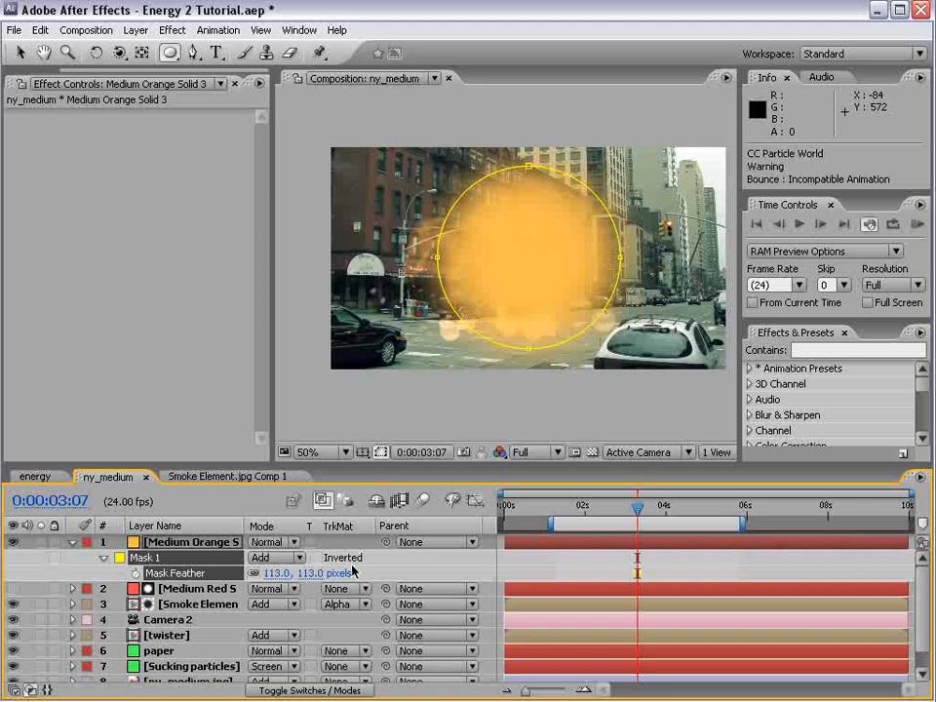
pyautogui.press('m')
pyautogui.press('m')
pyautogui.moveTo(269, 622); pyautogui.dragTo(209, 620)
# Set the orange solid's blending mode to Add and make it a 3D layer
pyautogui.click(272, 542)
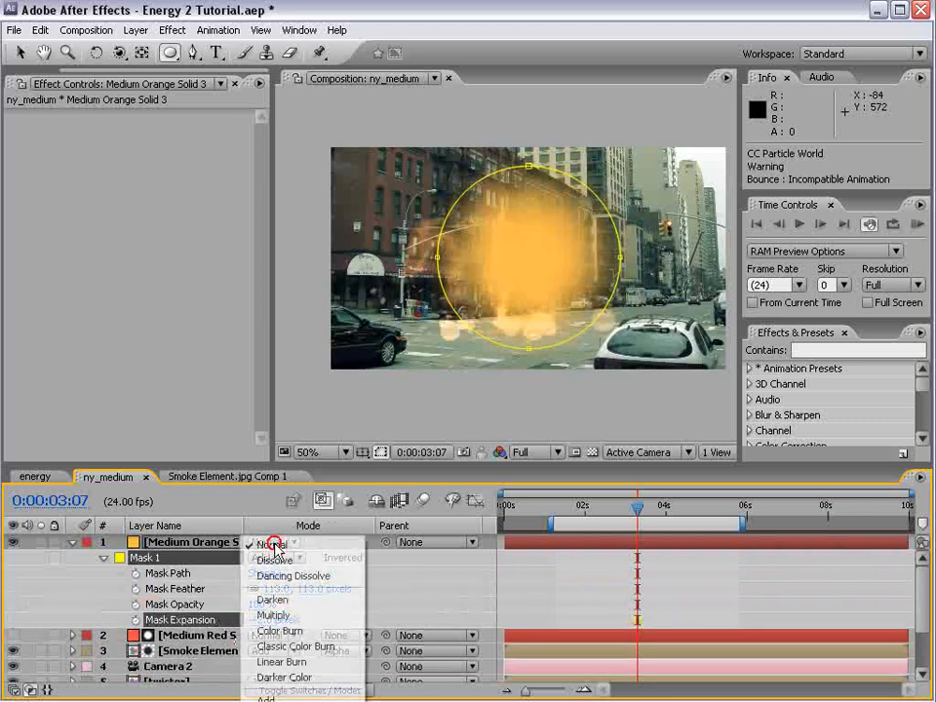
pyautogui.click(274, 694)
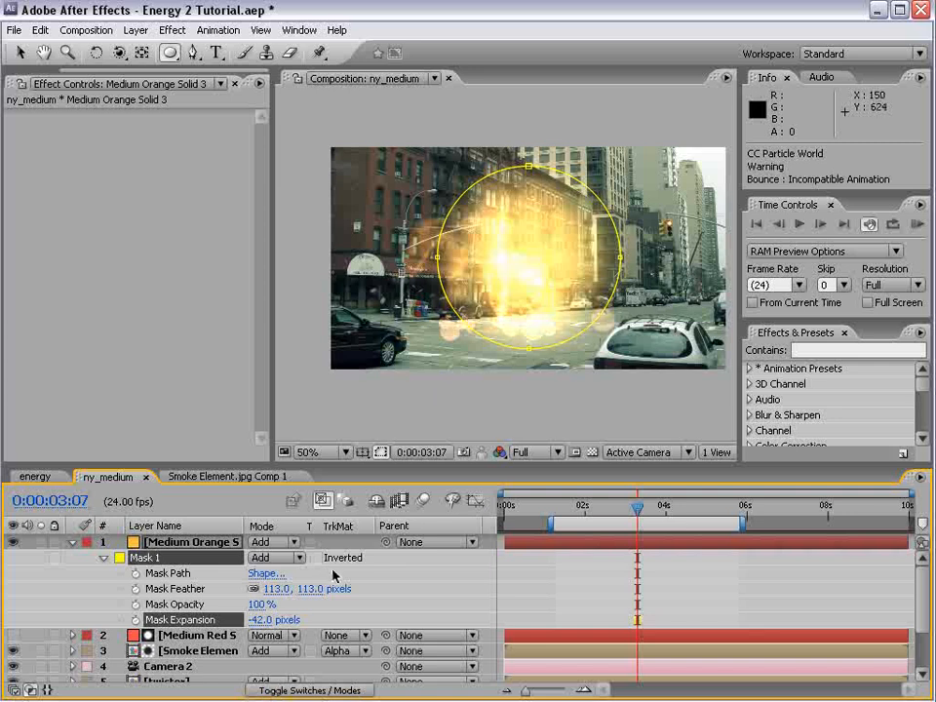
pyautogui.press('F4')
pyautogui.click(350, 542)
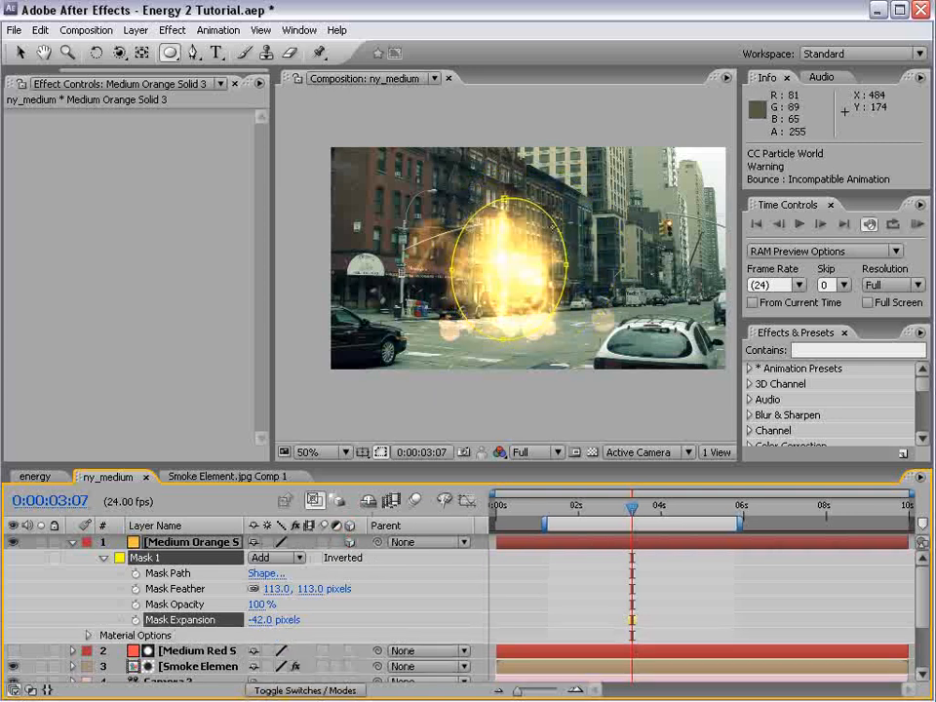
# Rotate the orange solid flat like a floor and lower it to the street at the twister's base, at Position 432, 415, 0
pyautogui.click(177, 543)
pyautogui.press('w')
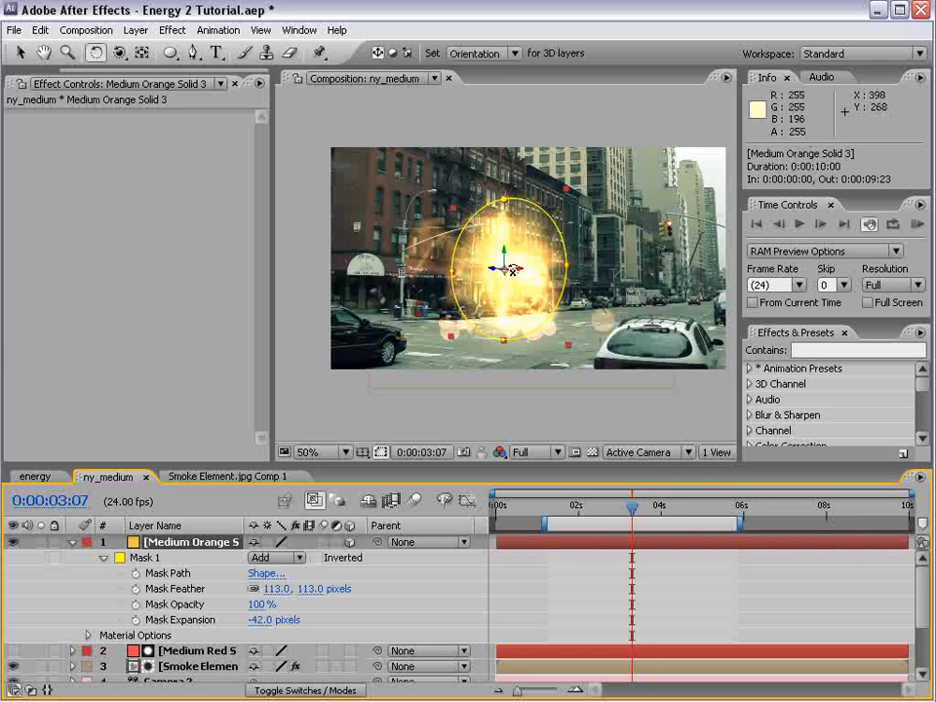
pyautogui.moveTo(509, 268); pyautogui.dragTo(517, 224)
pyautogui.press('v')
pyautogui.moveTo(505, 278); pyautogui.dragTo(506, 333)
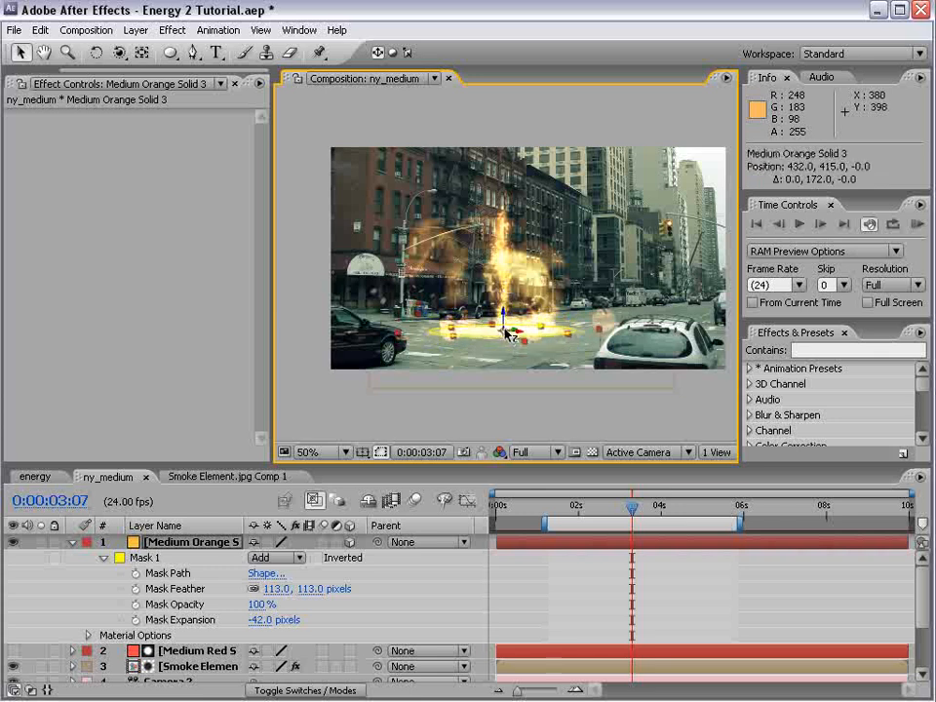
# Soften the ground glow's mask with a Mask Expansion of -98 pixels and a Mask Feather of about 214 pixels
pyautogui.moveTo(321, 588); pyautogui.dragTo(354, 582)
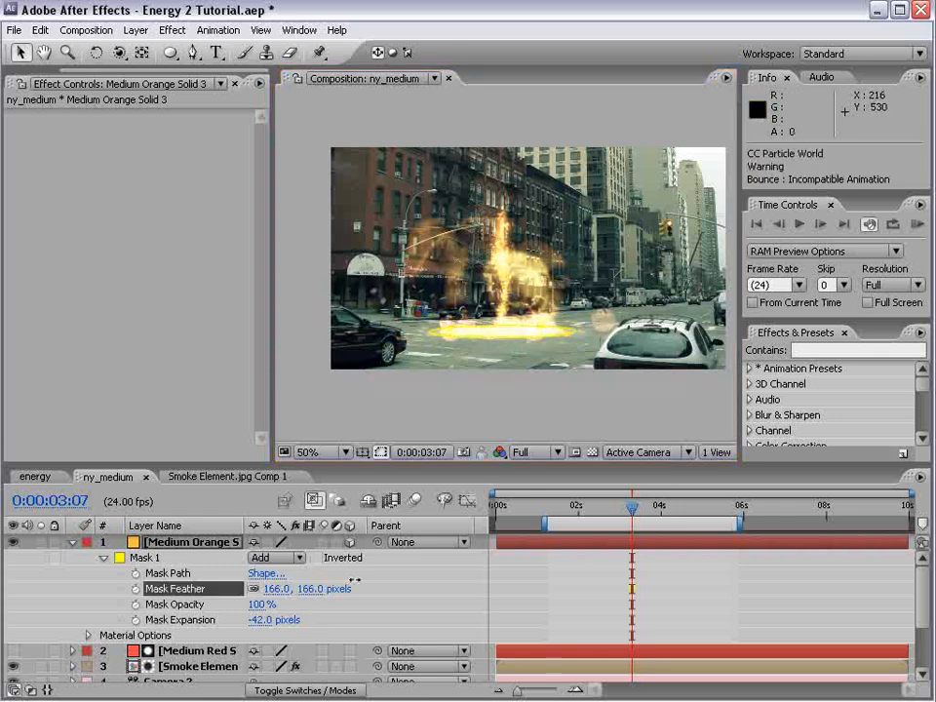
pyautogui.moveTo(417, 582); pyautogui.dragTo(418, 583)
pyautogui.scroll(1, 537, 384)
pyautogui.press('space')
pyautogui.moveTo(537, 384); pyautogui.dragTo(557, 255)
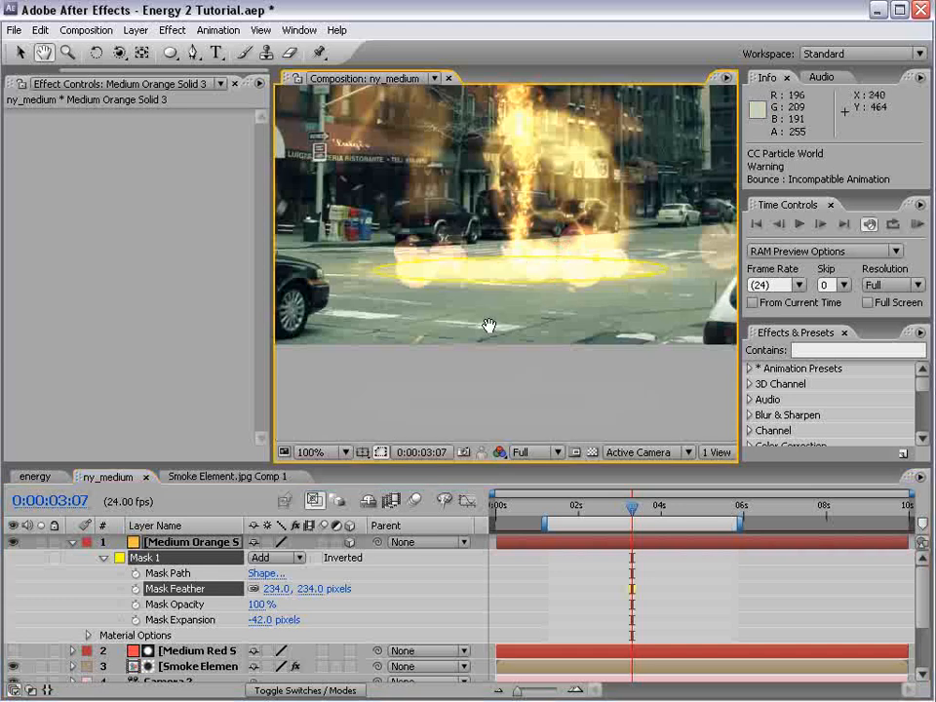
pyautogui.click(194, 543)
pyautogui.moveTo(314, 596); pyautogui.dragTo(488, 582)
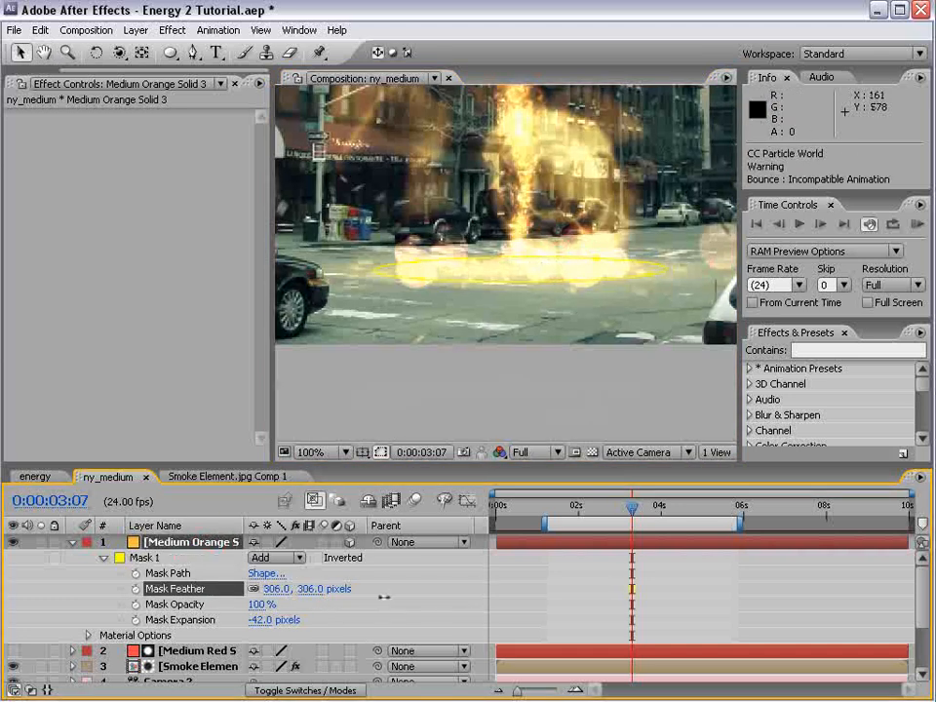
pyautogui.moveTo(384, 596); pyautogui.dragTo(414, 595)
pyautogui.moveTo(260, 620); pyautogui.dragTo(229, 628)
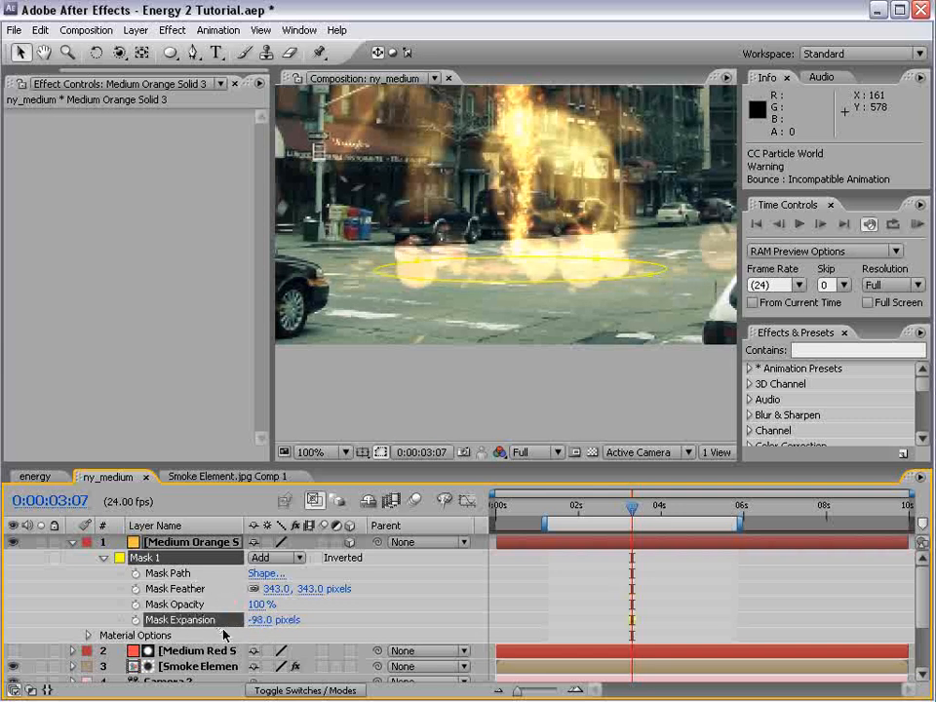
pyautogui.moveTo(318, 597); pyautogui.dragTo(290, 590)
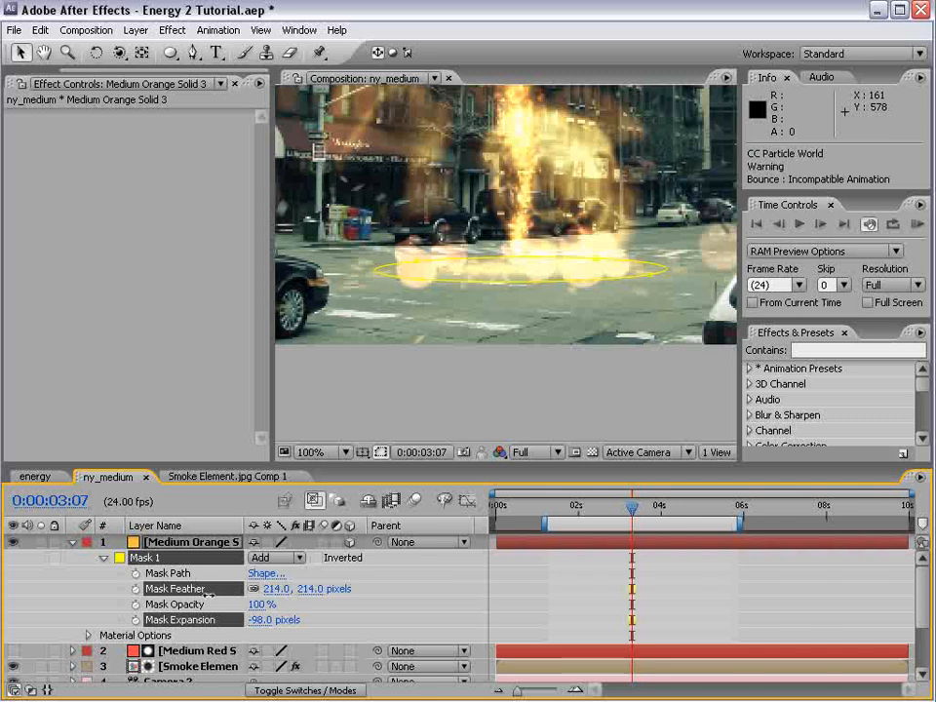
# Scale the ground glow to 168% and reveal its Opacity property
pyautogui.press('s')
pyautogui.moveTo(309, 557); pyautogui.dragTo(375, 557)
pyautogui.click(556, 370)
pyautogui.scroll(-2, 543, 401)
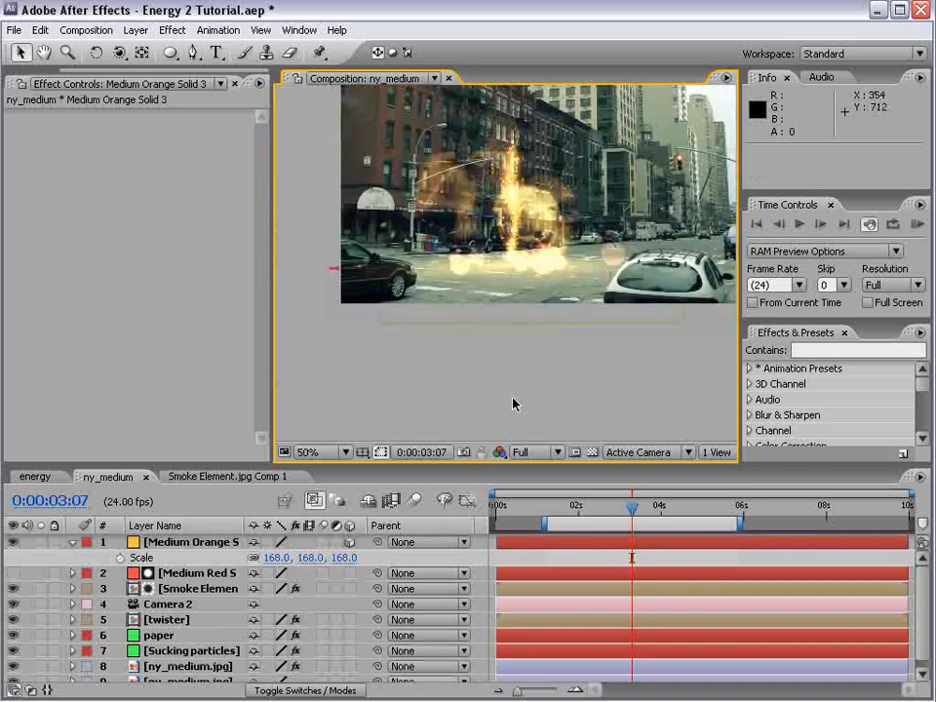
pyautogui.click(225, 546)
pyautogui.press('t')
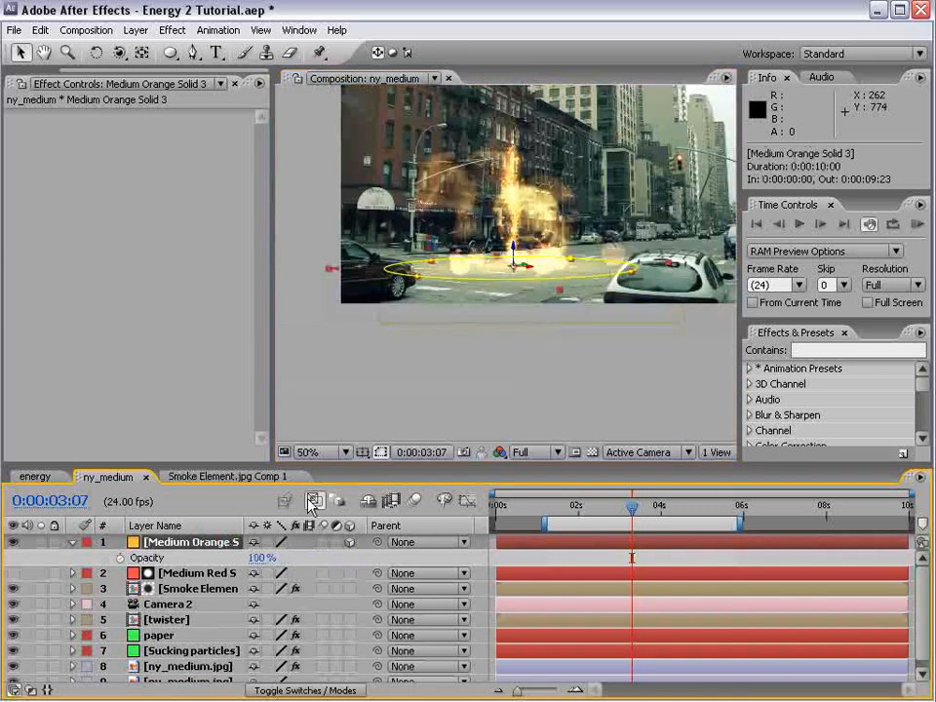
pyautogui.click(498, 385)
pyautogui.press('space')
pyautogui.moveTo(567, 236); pyautogui.dragTo(605, 305)
# Duplicate the ground glow layer and scale the copy to 79%
pyautogui.click(197, 544)
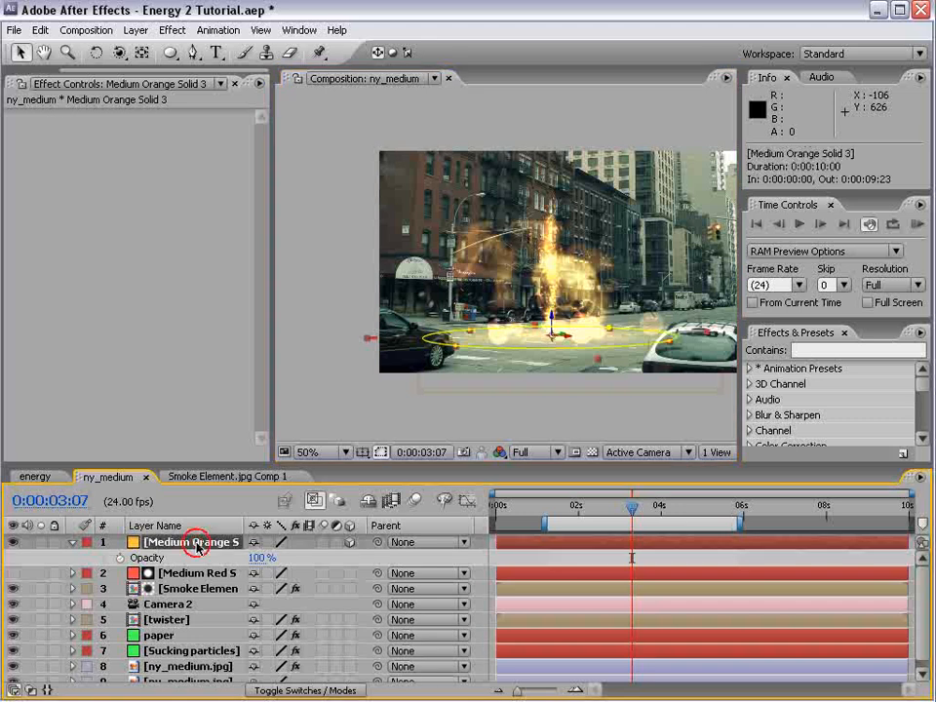
pyautogui.hotkey('ctrl', 'd')
pyautogui.press('s')
pyautogui.moveTo(268, 558); pyautogui.dragTo(259, 582)
# Solo both ground glows and compare them at 0:00:02:04 with and without the larger one
pyautogui.moveTo(41, 542); pyautogui.dragTo(42, 573)
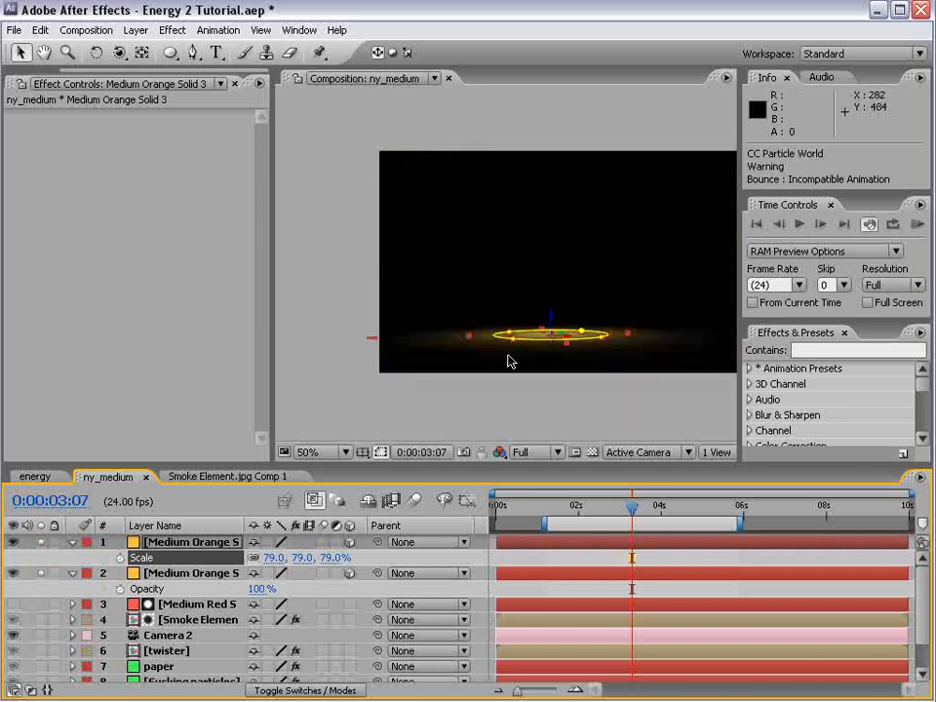
pyautogui.click(545, 397)
pyautogui.press('`')
pyautogui.press('`')
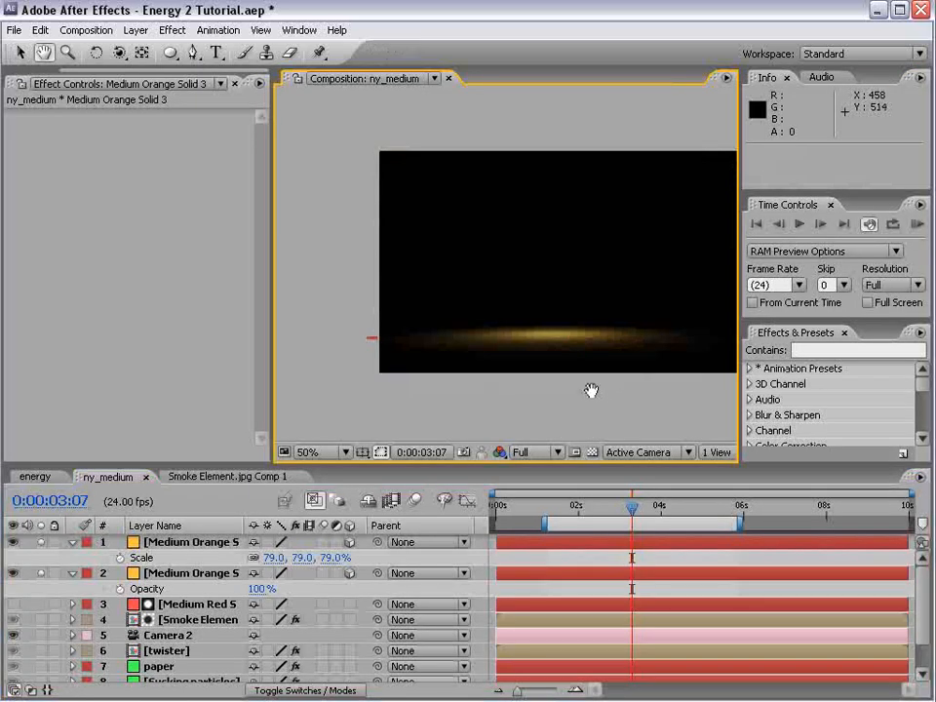
pyautogui.scroll(2, 558, 283)
pyautogui.click(581, 509)
pyautogui.moveTo(581, 509); pyautogui.dragTo(585, 509)
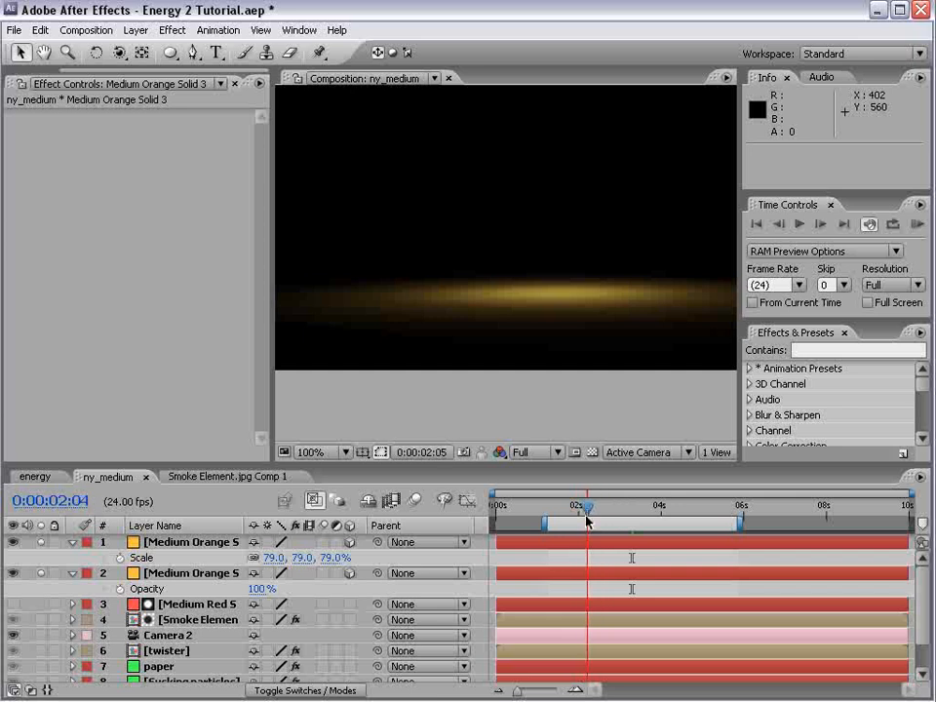
pyautogui.click(12, 575)
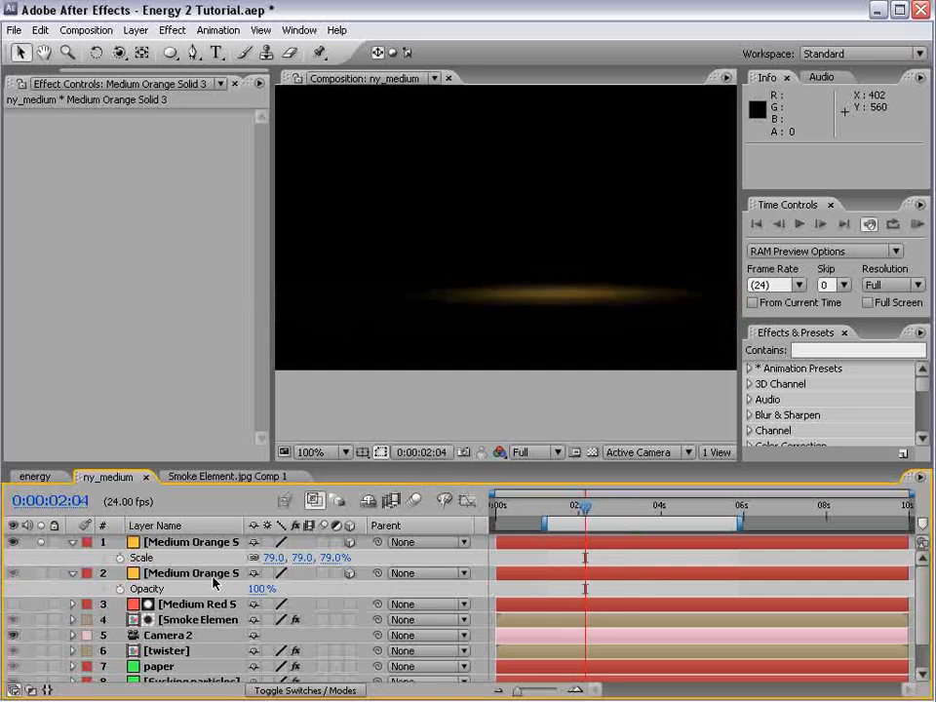
pyautogui.click(13, 573)
# Add the expression wiggle(8,30) to the larger ground glow's Opacity and scrub to 0:00:02:10 to check the flicker
pyautogui.click(194, 575)
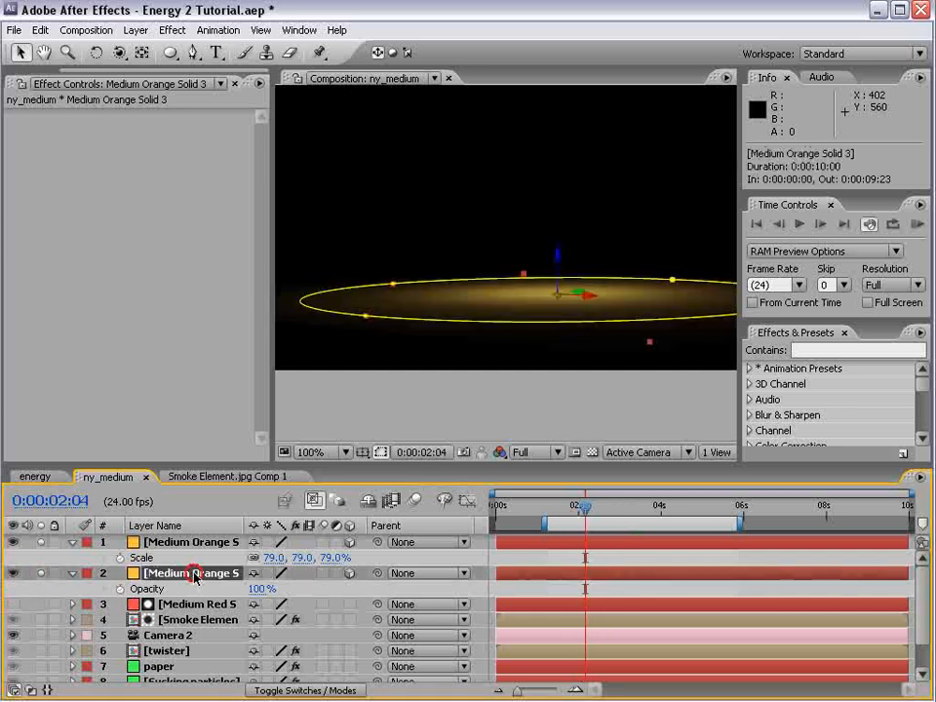
pyautogui.keyDown('alt'); pyautogui.click(120, 589); pyautogui.keyUp('alt')
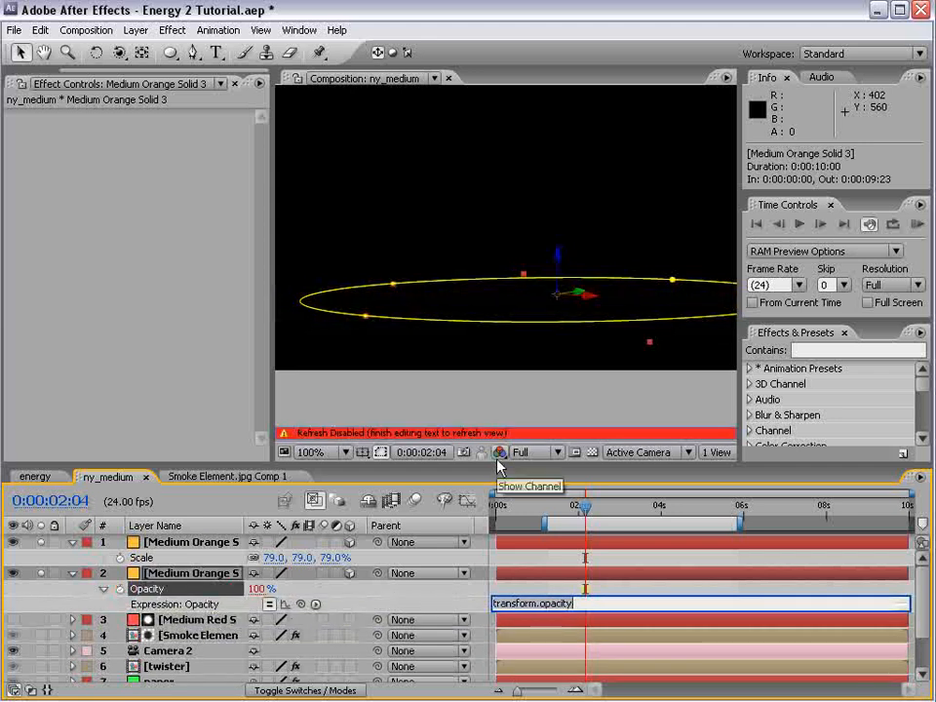
pyautogui.write('wiggle(')
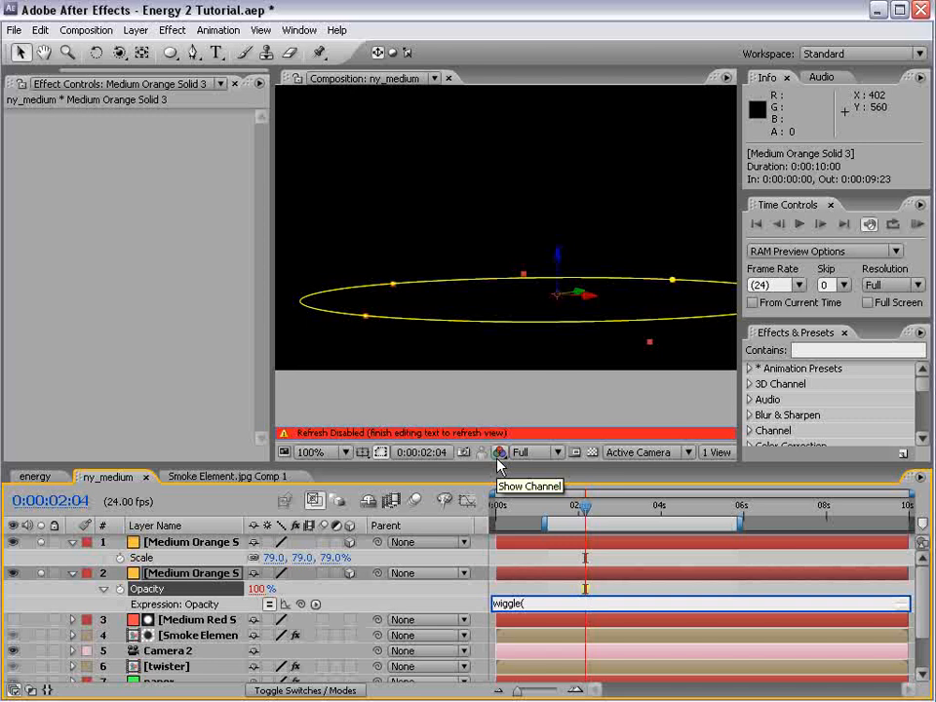
pyautogui.write('8,30')
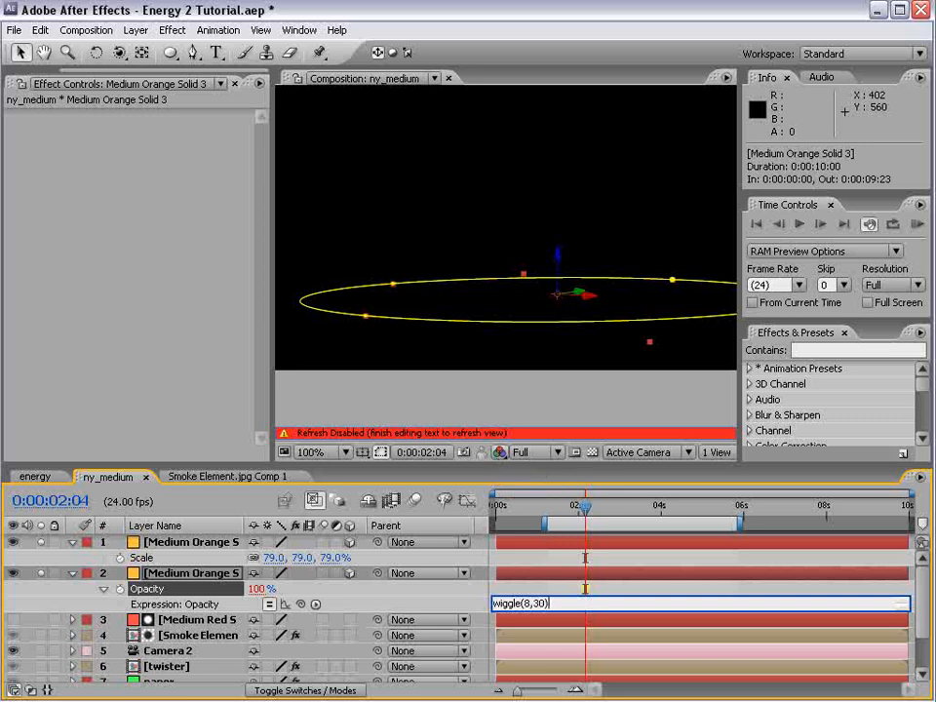
pyautogui.click(500, 589)
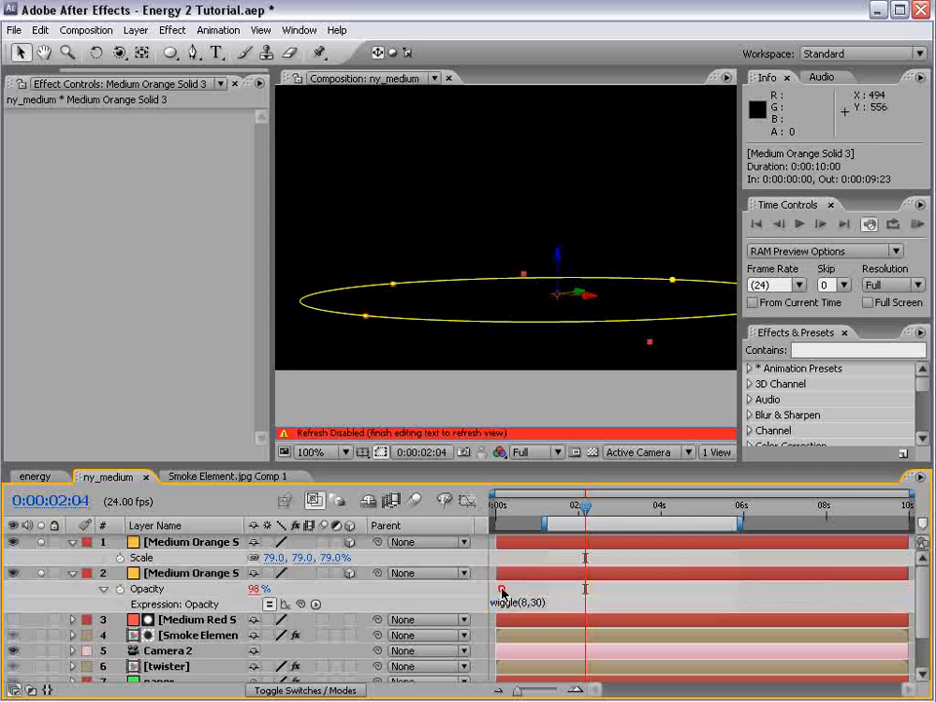
pyautogui.moveTo(570, 514); pyautogui.dragTo(596, 511)
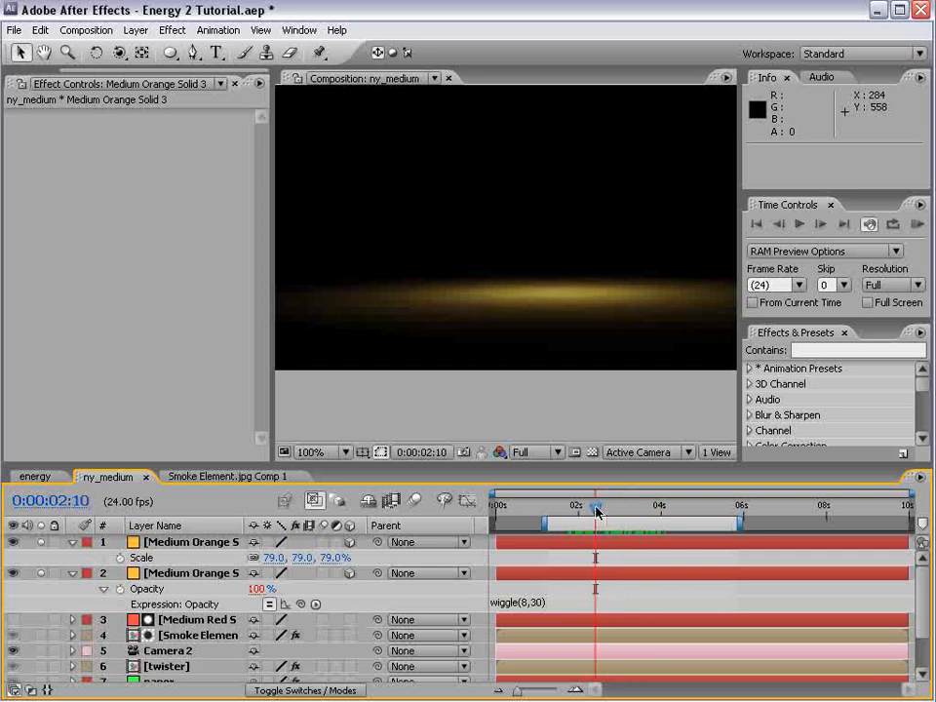
# Change the larger glow's Opacity expression to wiggle(12,30) and run a RAM preview
pyautogui.click(536, 602)
pyautogui.moveTo(524, 603); pyautogui.dragTo(532, 603)
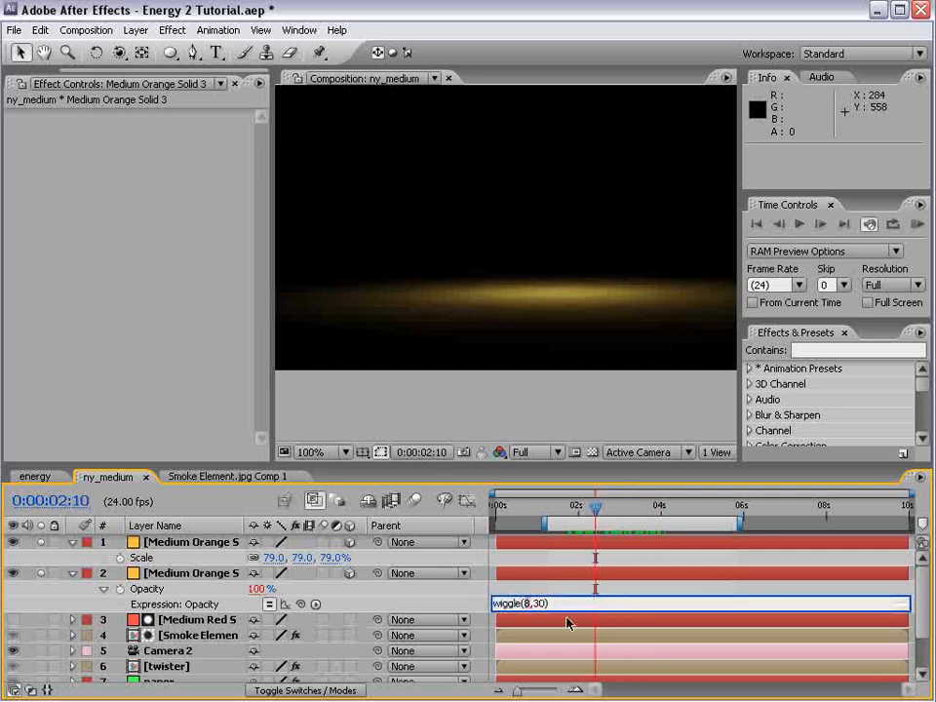
pyautogui.write('12')
pyautogui.press('KP_Enter')
pyautogui.press('KP_0')
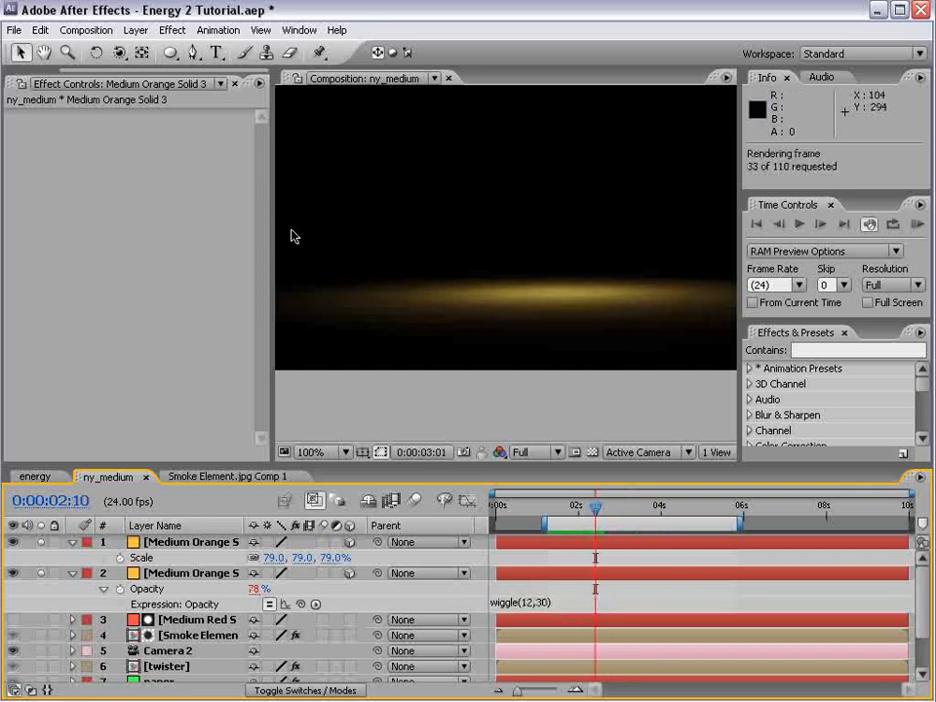
# Turn off solo on both ground glow layers and check the full composite over the street
pyautogui.click(42, 544)
pyautogui.click(39, 565)
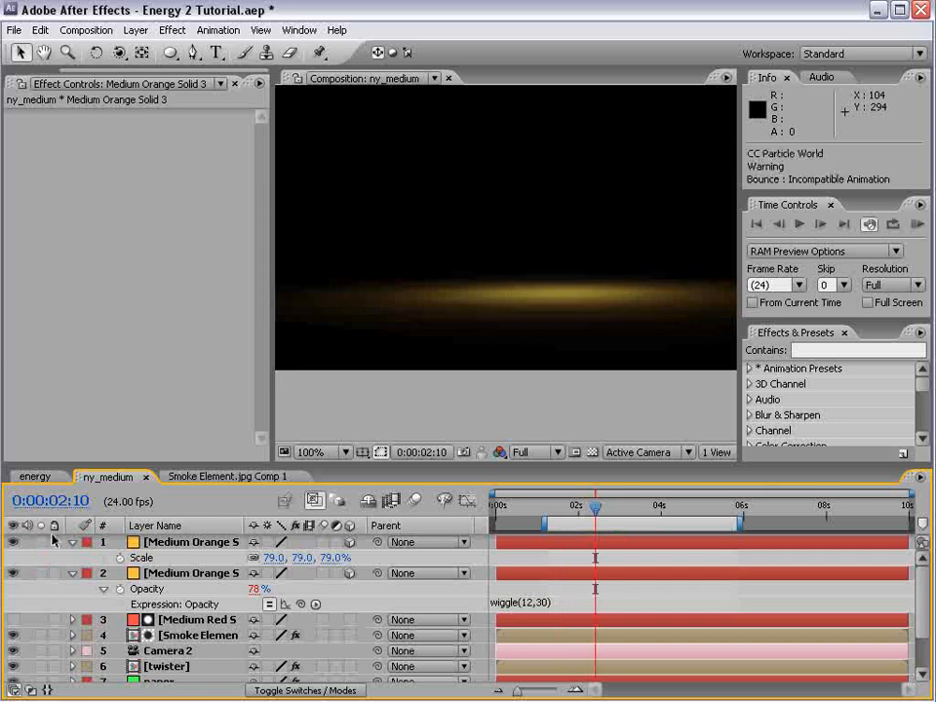
pyautogui.press('`')
pyautogui.press('`')
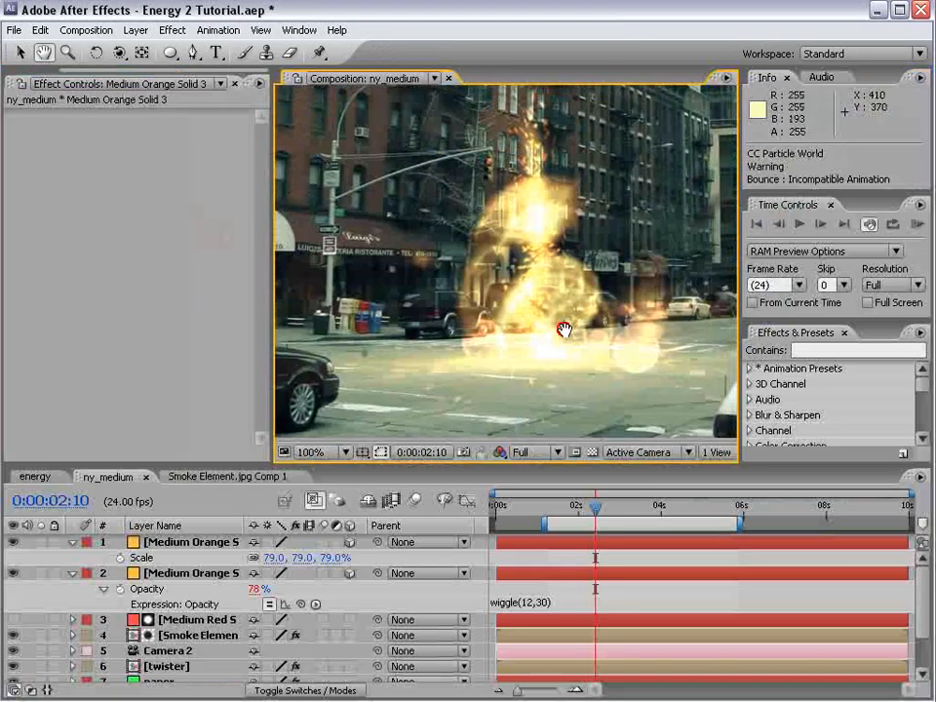
pyautogui.scroll(-2, 597, 347)
# Collapse the open properties of all layers in the timeline
pyautogui.hotkey('ctrl', 'a')
pyautogui.click(73, 573)
pyautogui.press('space')
pyautogui.moveTo(241, 655); pyautogui.dragTo(227, 535)
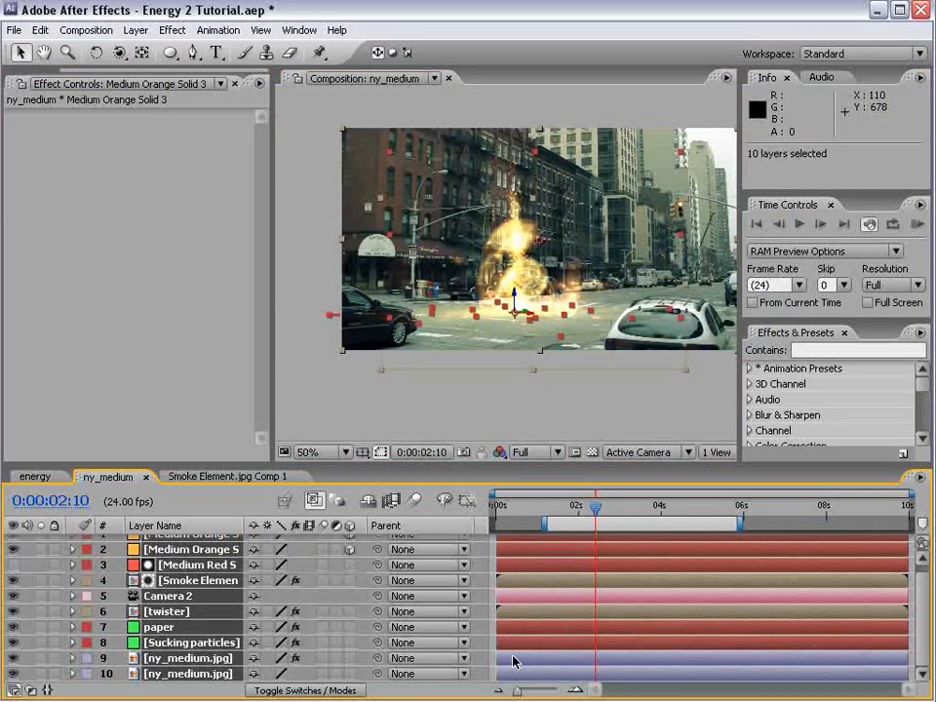
# Add a Curves effect to the bottom ny_medium.jpg layer and grade the street darker and bluer, bending the Blue channel curve upward
pyautogui.click(180, 673)
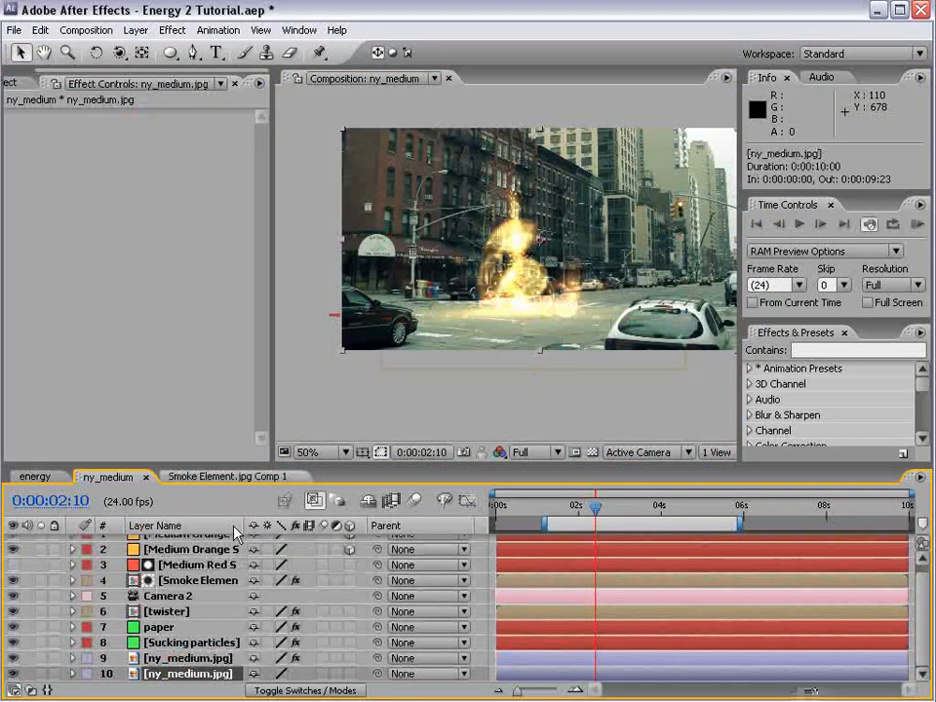
pyautogui.click(172, 30)
pyautogui.moveTo(268, 168)
pyautogui.click(390, 399)
pyautogui.moveTo(131, 260)
pyautogui.mouseDown()
pyautogui.moveTo(146, 274)
pyautogui.moveTo(144, 265)
pyautogui.moveTo(111, 261)
pyautogui.moveTo(131, 271)
pyautogui.moveTo(114, 251)
pyautogui.mouseUp()
pyautogui.click(156, 149)
pyautogui.click(151, 166)
pyautogui.click(153, 147)
pyautogui.click(152, 178)
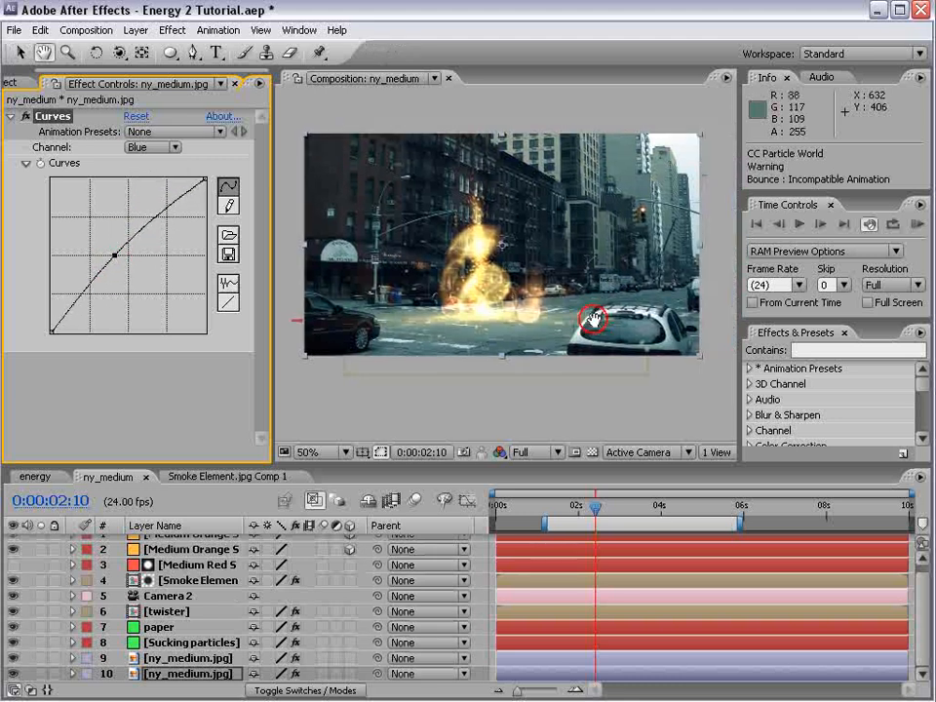
# Create a black solid at comp size, 864 x 486 pixels with color 000000
pyautogui.click(135, 30)
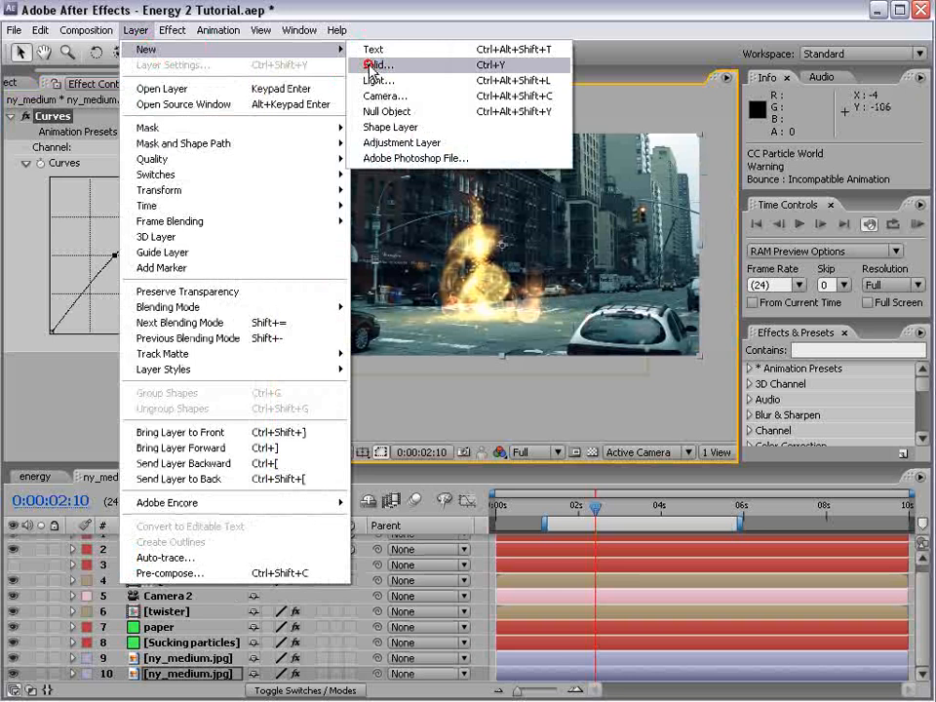
pyautogui.press('Return')
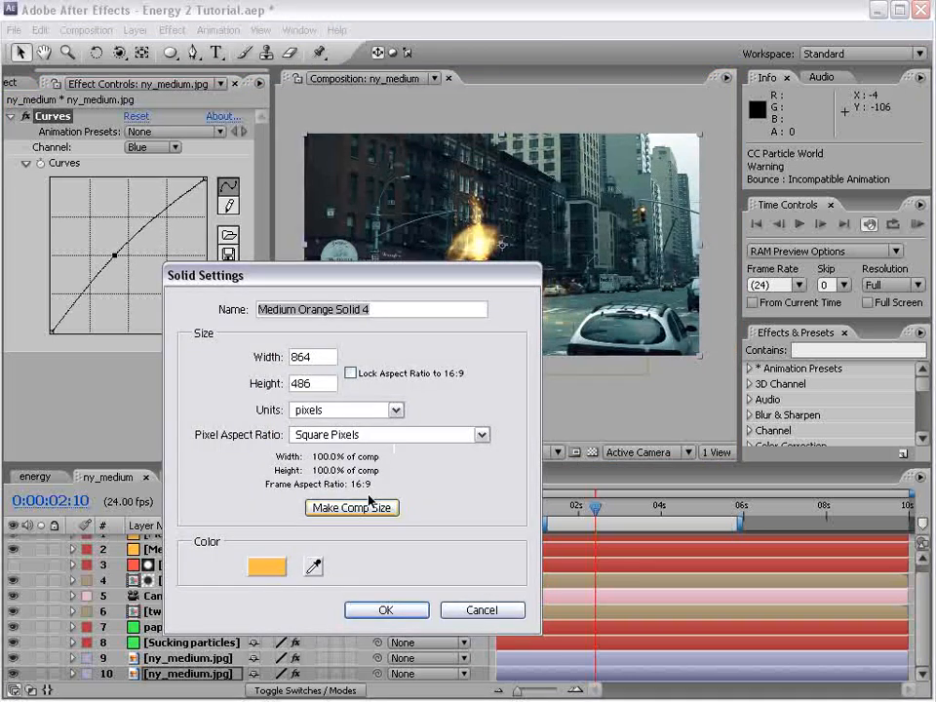
pyautogui.click(266, 569)
pyautogui.moveTo(364, 559); pyautogui.dragTo(510, 651)
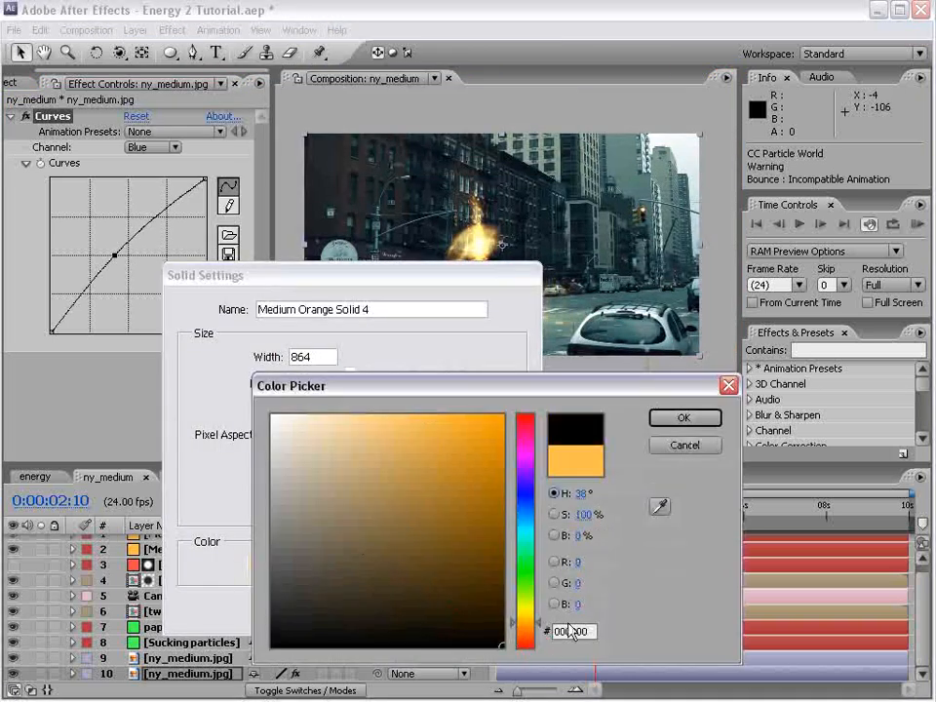
pyautogui.click(686, 416)
pyautogui.click(390, 610)
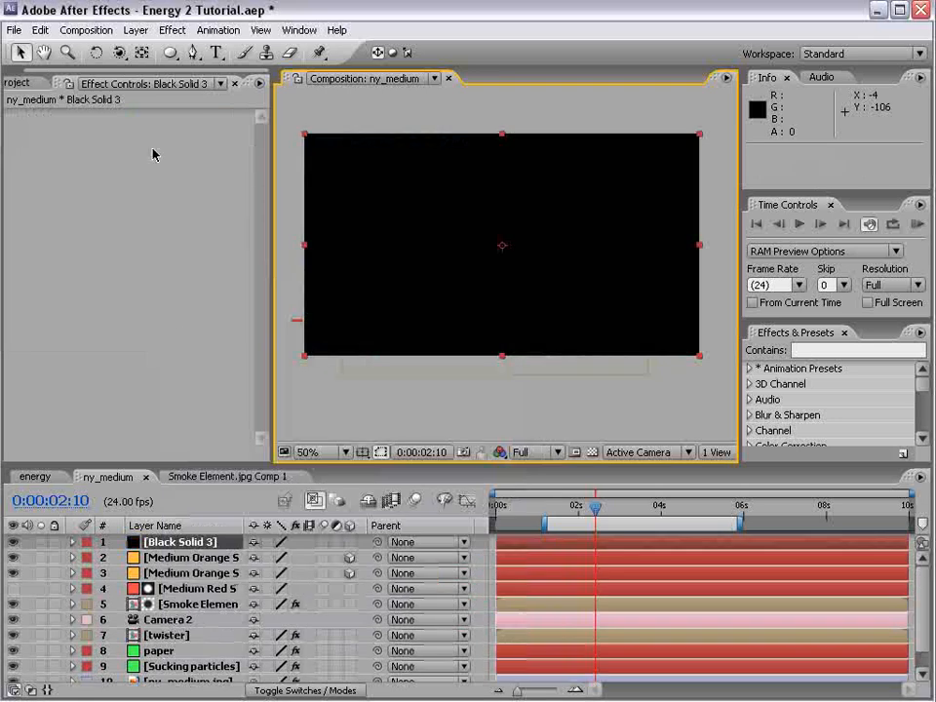
# Add a full-frame elliptical mask to the black solid, set it to Subtract, and feather it 177 pixels for a vignette
pyautogui.doubleClick(171, 53)
pyautogui.click(273, 573)
pyautogui.click(283, 588)
pyautogui.press('f')
pyautogui.moveTo(299, 576); pyautogui.dragTo(268, 548)
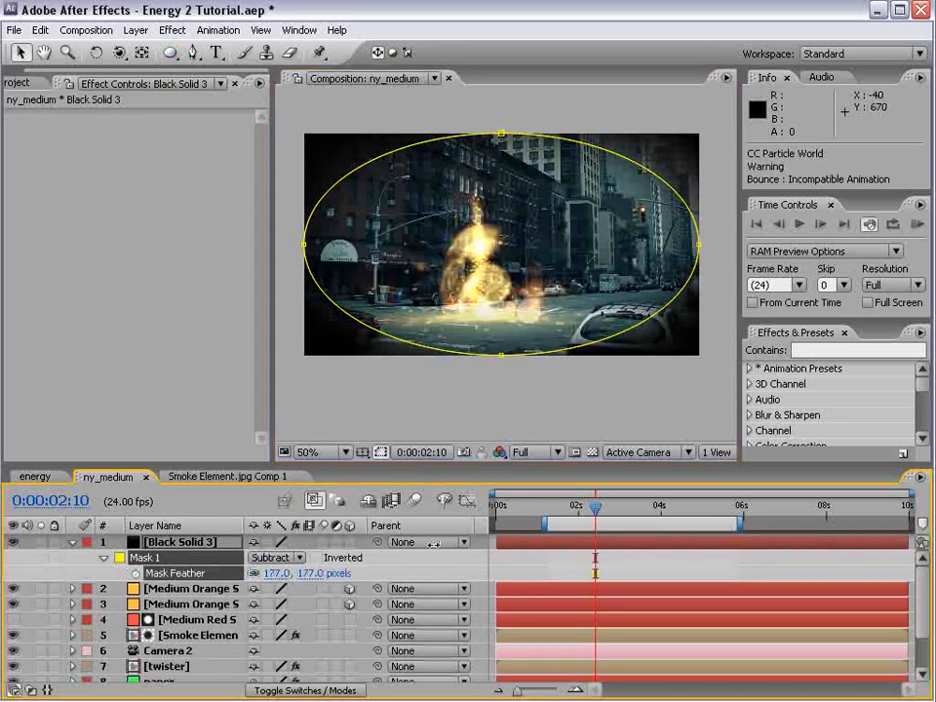
# Set the black vignette solid's blending mode to Classic Color Burn and lower its opacity to 14%
pyautogui.press('F4')
pyautogui.click(267, 543)
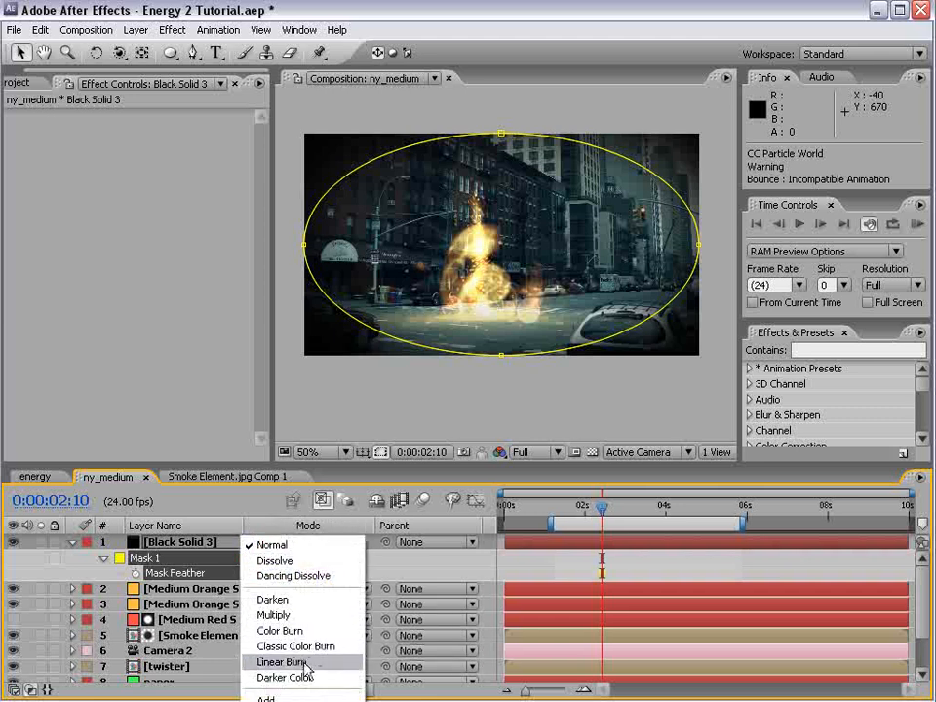
pyautogui.click(304, 646)
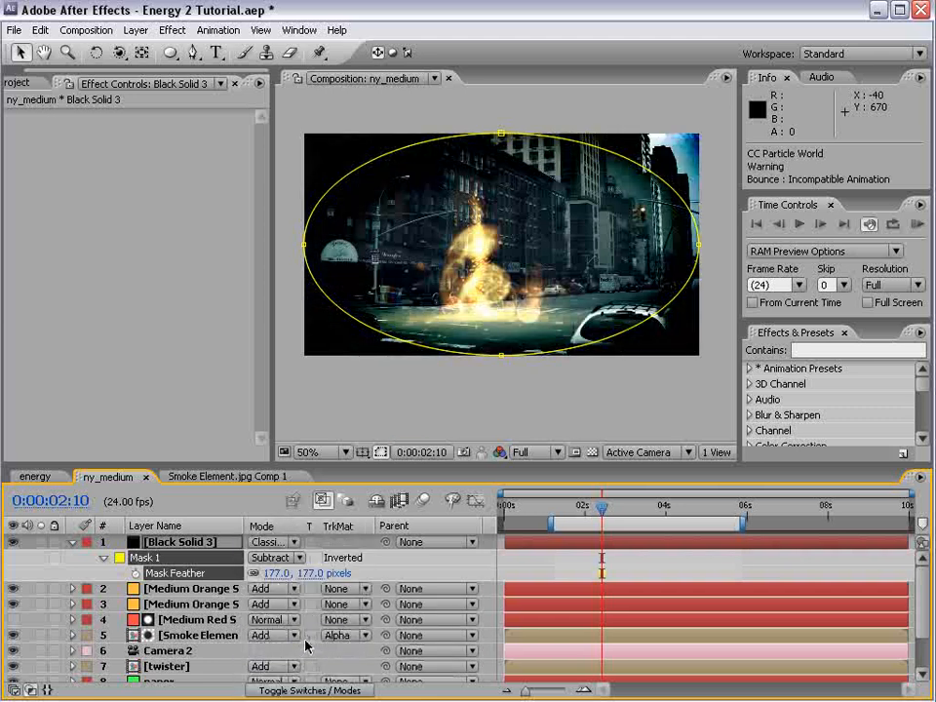
pyautogui.press('t')
pyautogui.moveTo(266, 560); pyautogui.dragTo(107, 563)
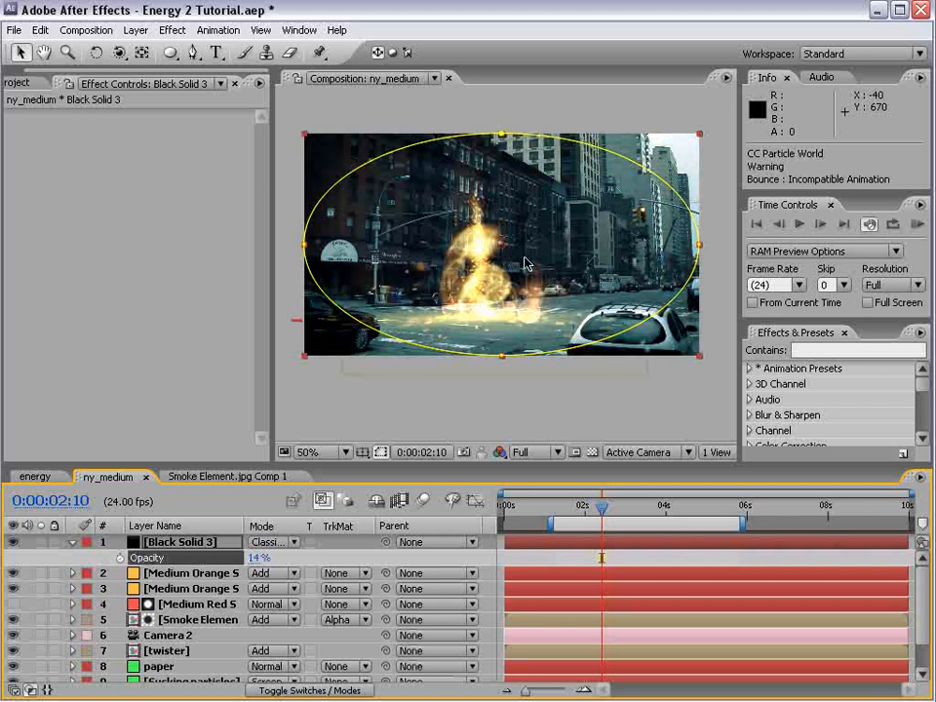
pyautogui.moveTo(694, 237); pyautogui.dragTo(666, 247)
pyautogui.click(542, 559)
pyautogui.press('`')
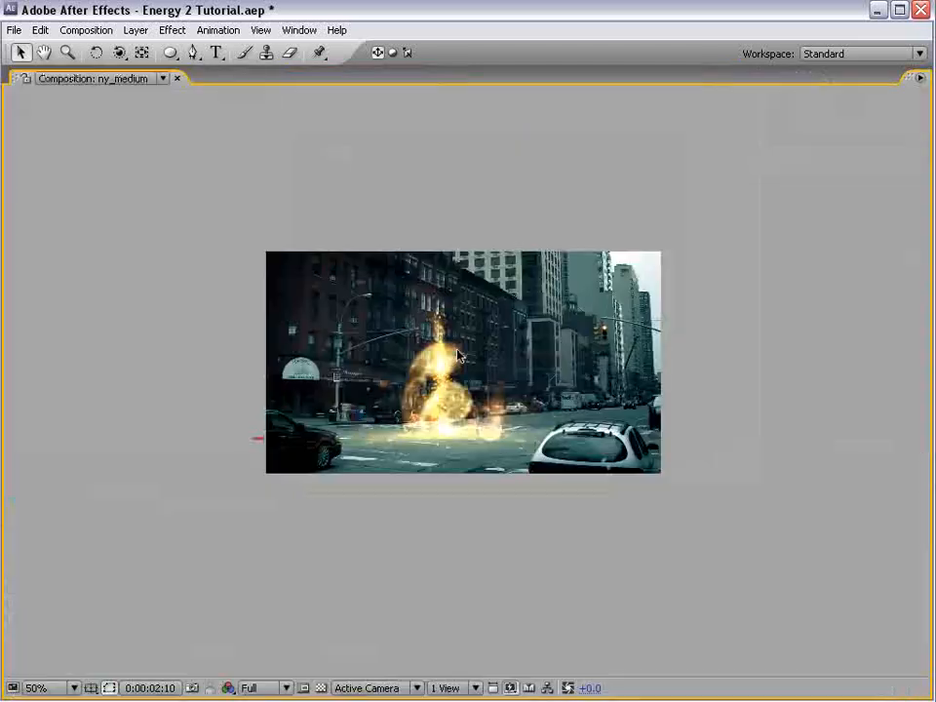
pyautogui.press('space')
pyautogui.press('.')
pyautogui.press('`')
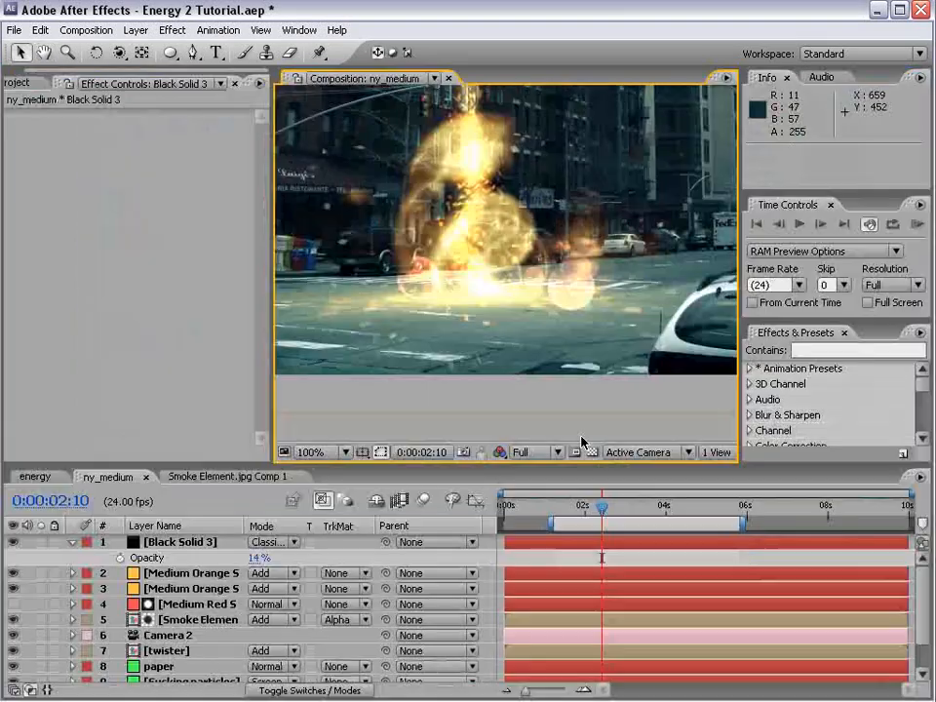
# Place a copy of the bottom ny_medium.jpg layer at the top of the layer stack
pyautogui.scroll(-3, 209, 634)
pyautogui.click(203, 674)
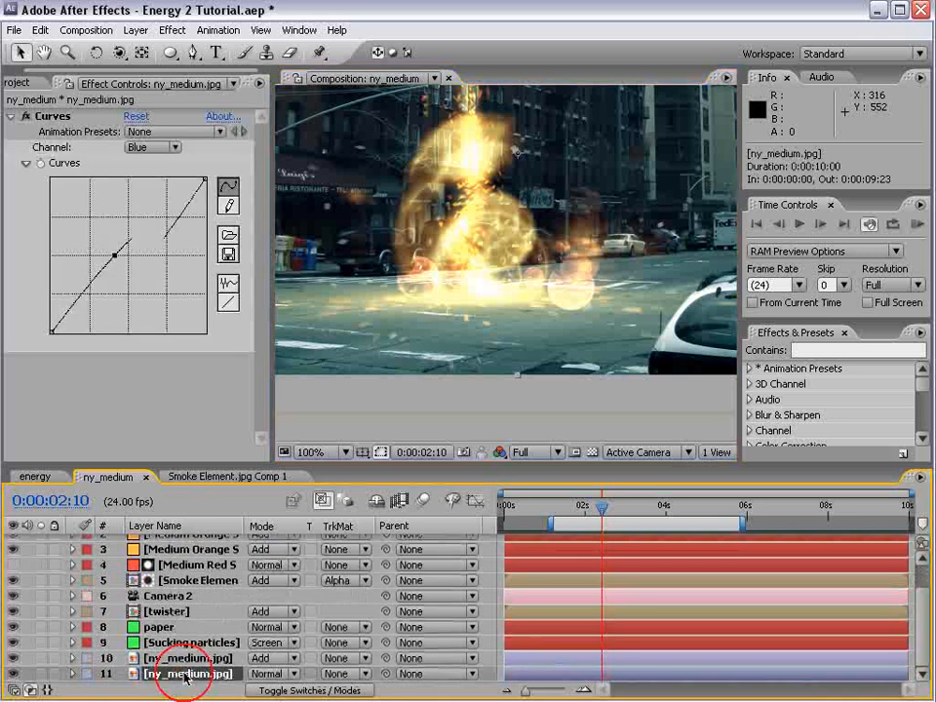
pyautogui.moveTo(208, 676); pyautogui.dragTo(203, 539)
# Draw a closed Pen mask around the black car on the top ny_medium.jpg layer, following its roof, hood, bumper and front wheel
pyautogui.press('`')
pyautogui.click(193, 53)
pyautogui.press('space')
pyautogui.moveTo(133, 393); pyautogui.dragTo(341, 368)
pyautogui.scroll(1, 322, 395)
pyautogui.moveTo(301, 426); pyautogui.dragTo(446, 442)
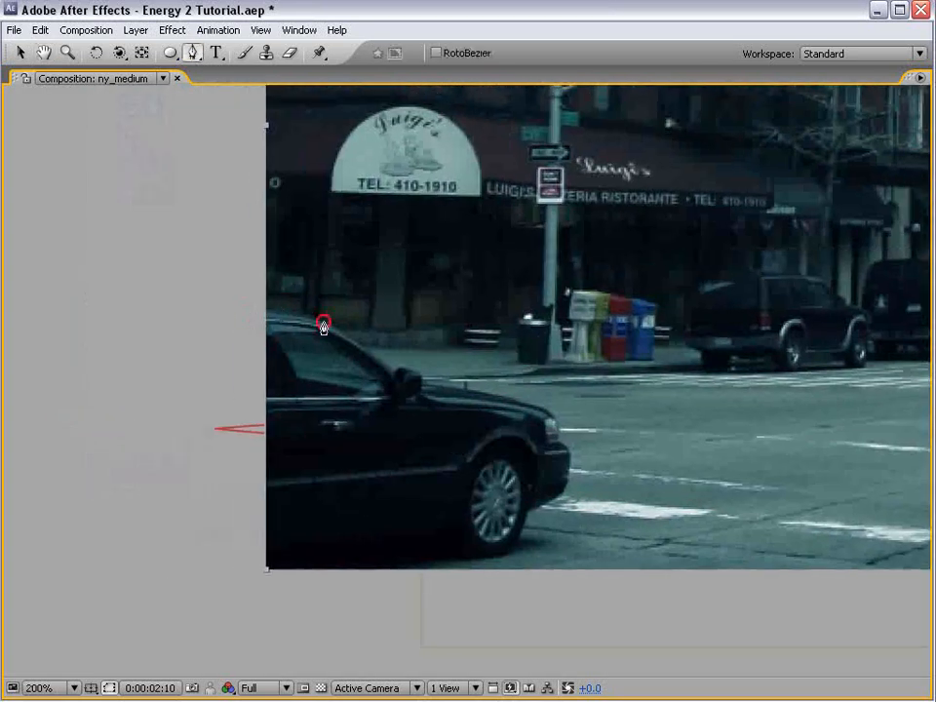
pyautogui.moveTo(353, 340); pyautogui.dragTo(367, 350)
pyautogui.click(504, 395)
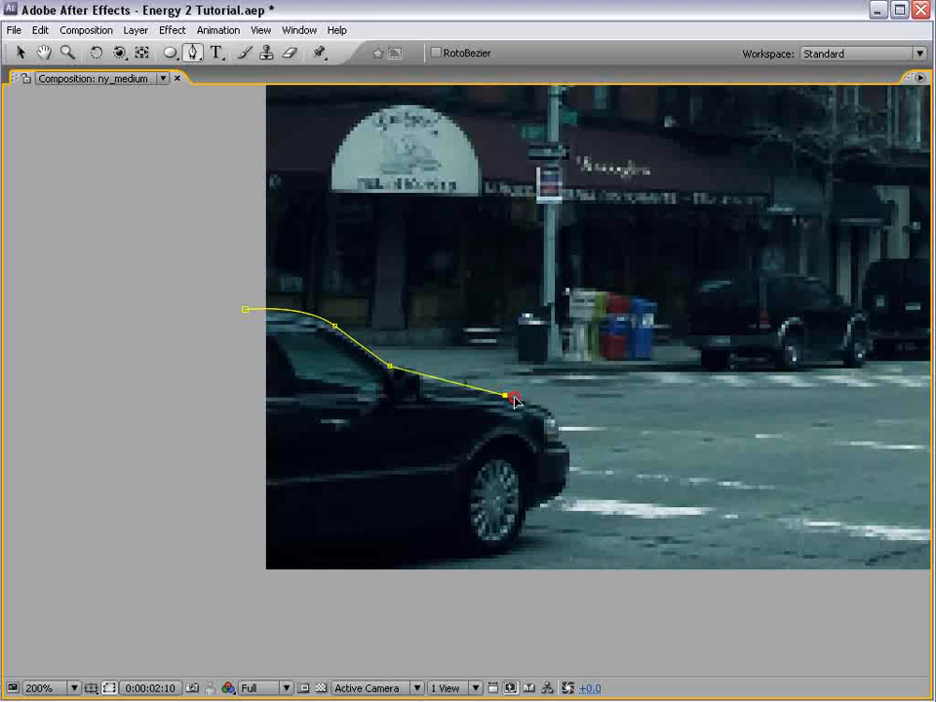
pyautogui.click(551, 414)
pyautogui.click(562, 439)
pyautogui.click(569, 475)
pyautogui.click(271, 604)
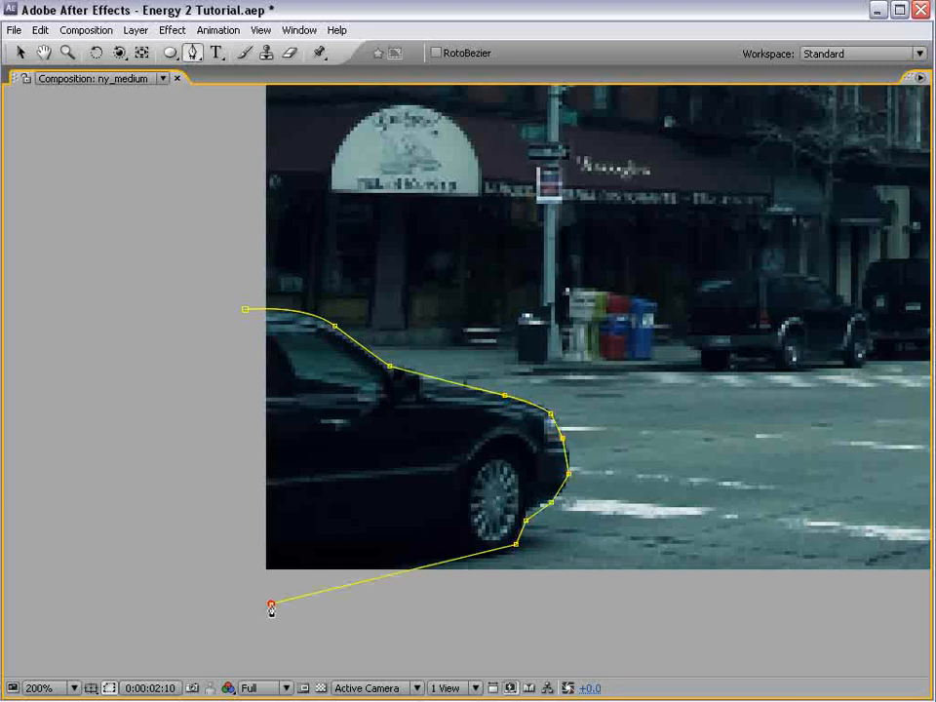
pyautogui.click(246, 310)
# Draw a second closed Pen mask around the white car on the same layer, including its roof rack and side mirror
pyautogui.press('space')
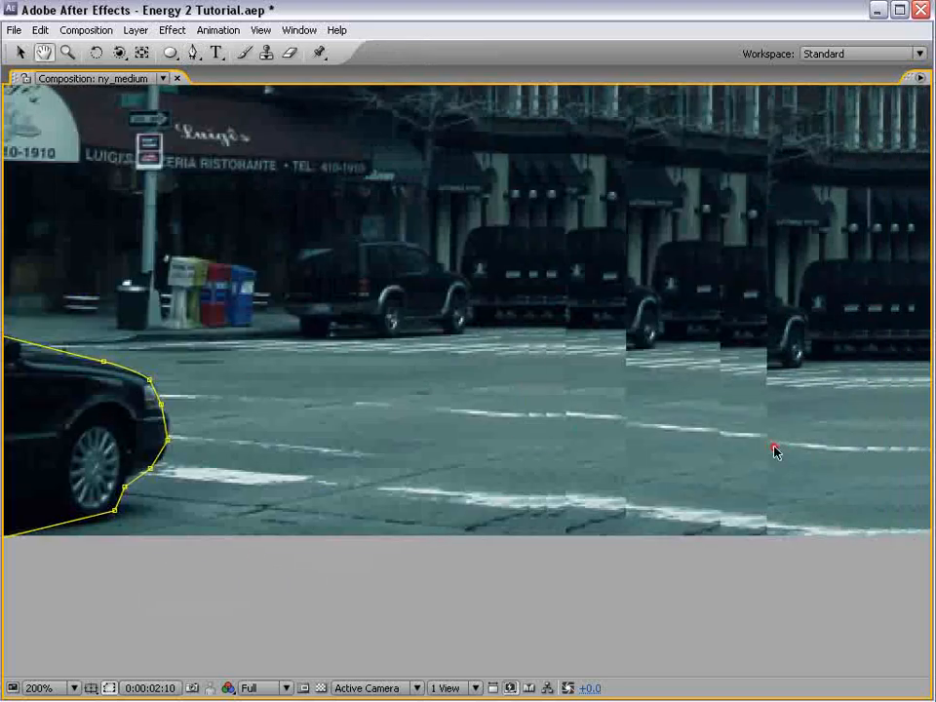
pyautogui.moveTo(774, 445); pyautogui.dragTo(564, 427)
pyautogui.moveTo(729, 420); pyautogui.dragTo(228, 465)
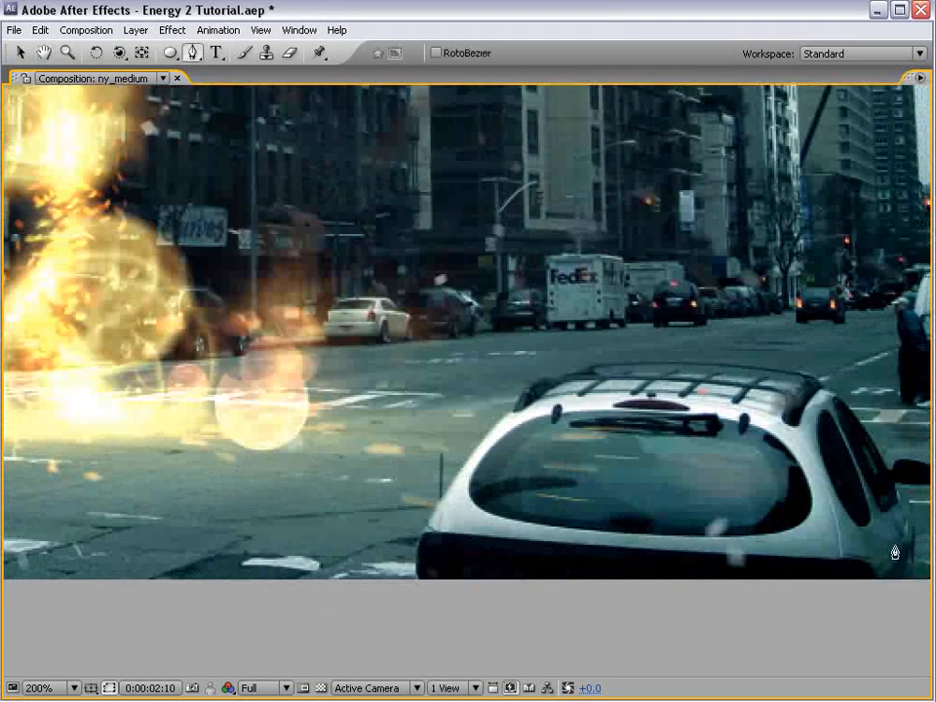
pyautogui.click(449, 483)
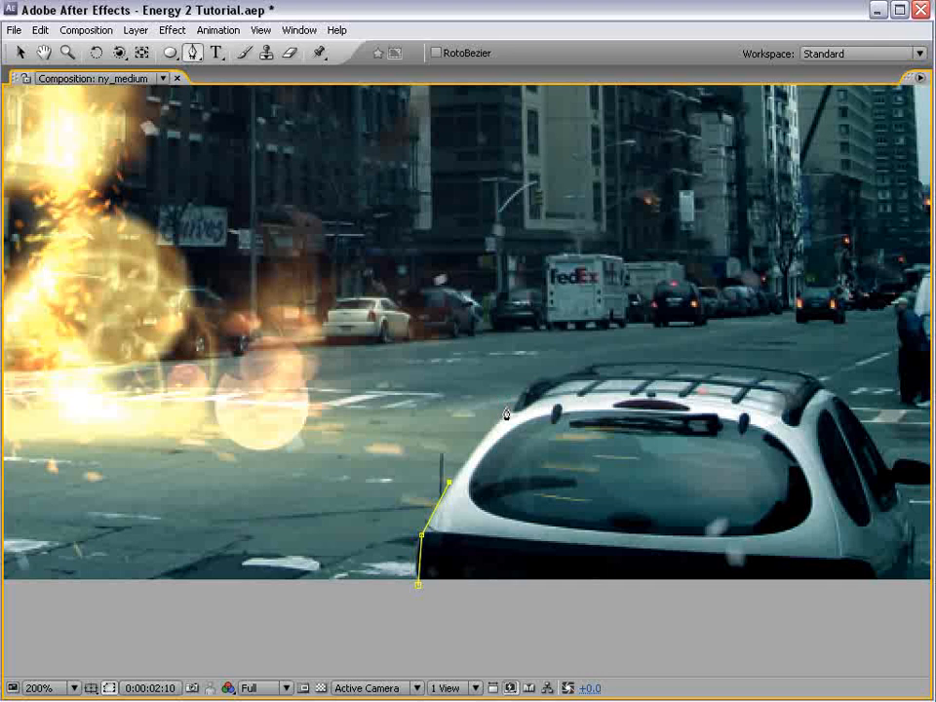
pyautogui.click(539, 380)
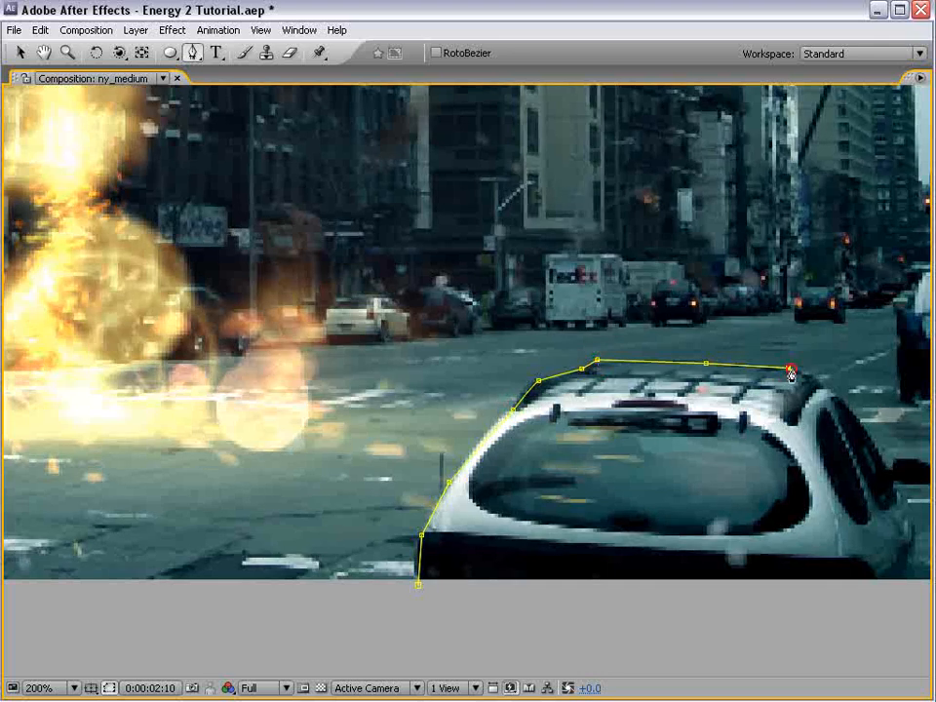
pyautogui.moveTo(916, 472); pyautogui.dragTo(738, 448)
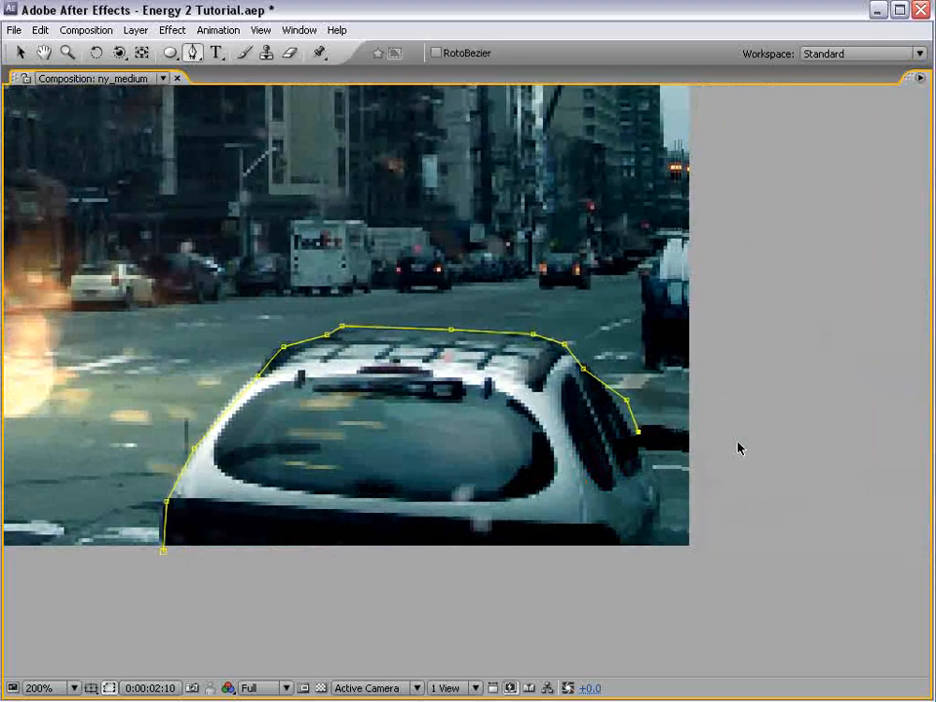
pyautogui.click(645, 609)
pyautogui.click(163, 552)
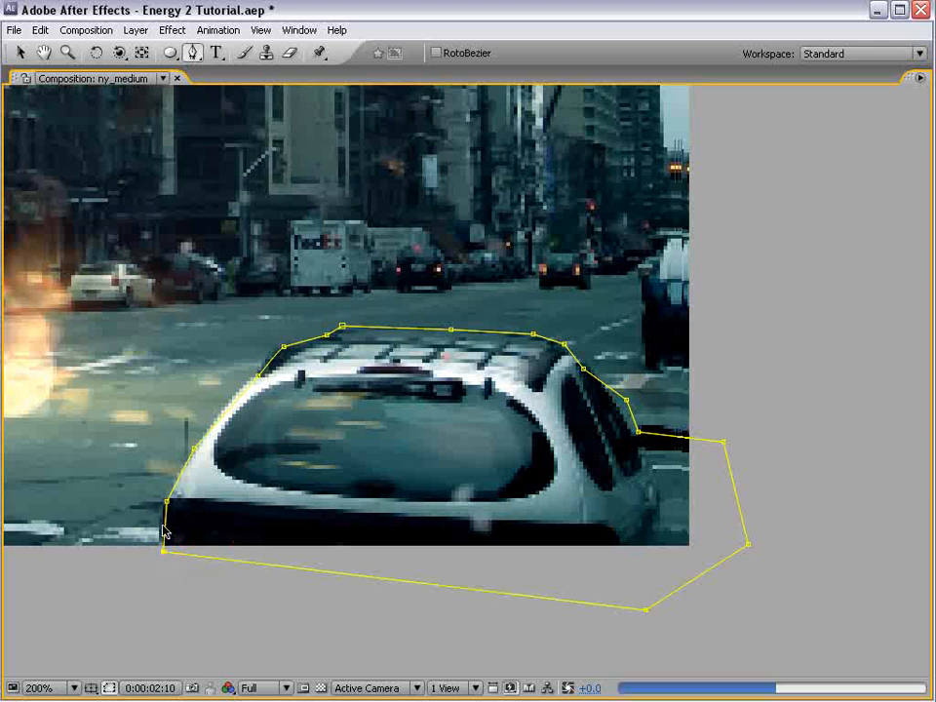
# Deselect the masked layer and scrub to 0:00:03:01 to check the energy effect between the two masked cars
pyautogui.press('v')
pyautogui.scroll(-1, 255, 395)
pyautogui.moveTo(238, 393); pyautogui.dragTo(609, 382)
pyautogui.click(370, 552)
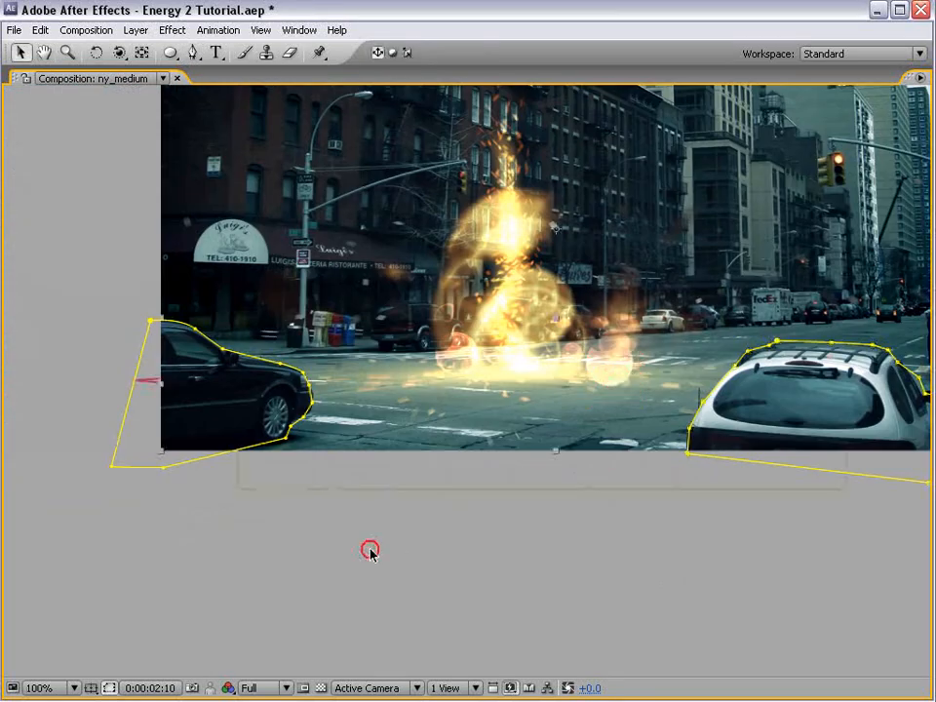
pyautogui.click(264, 524)
pyautogui.moveTo(552, 333); pyautogui.dragTo(494, 453)
pyautogui.press('`')
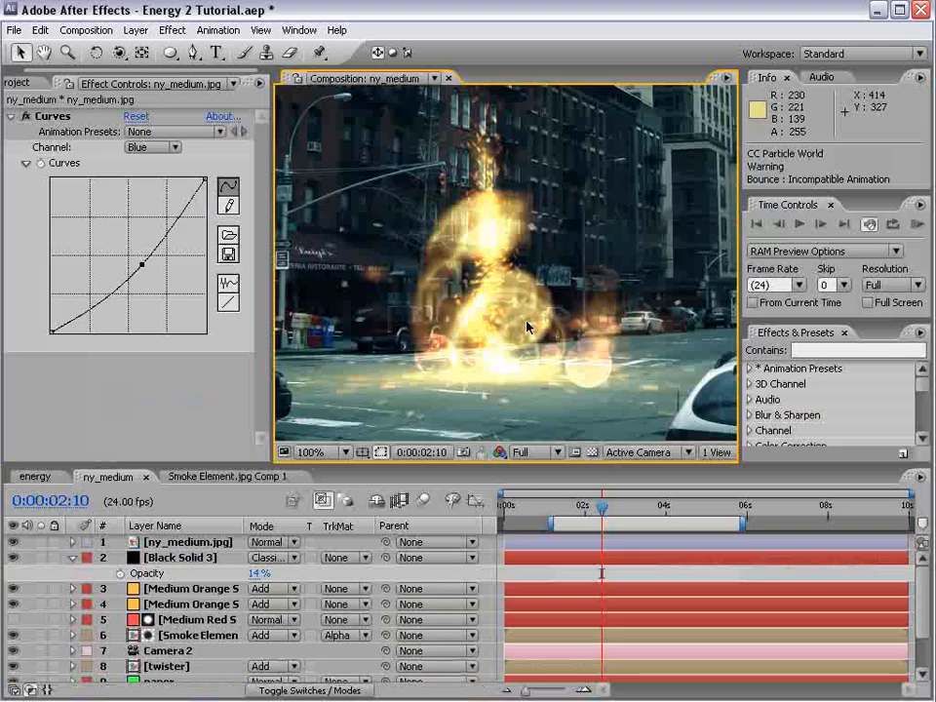
pyautogui.moveTo(603, 509); pyautogui.dragTo(627, 508)
pyautogui.scroll(-1, 603, 455)
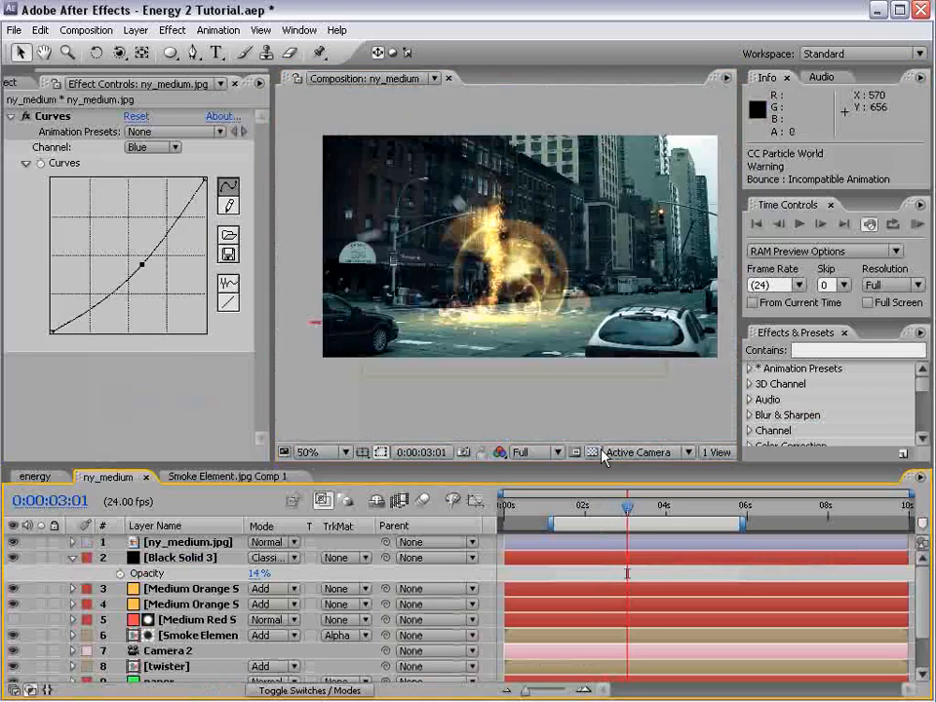
# Move the Smoke Element layer to about position 384, 399 and raise the upper point of its Alpha curve to strengthen the smoke
pyautogui.click(176, 636)
pyautogui.moveTo(543, 317); pyautogui.dragTo(565, 328)
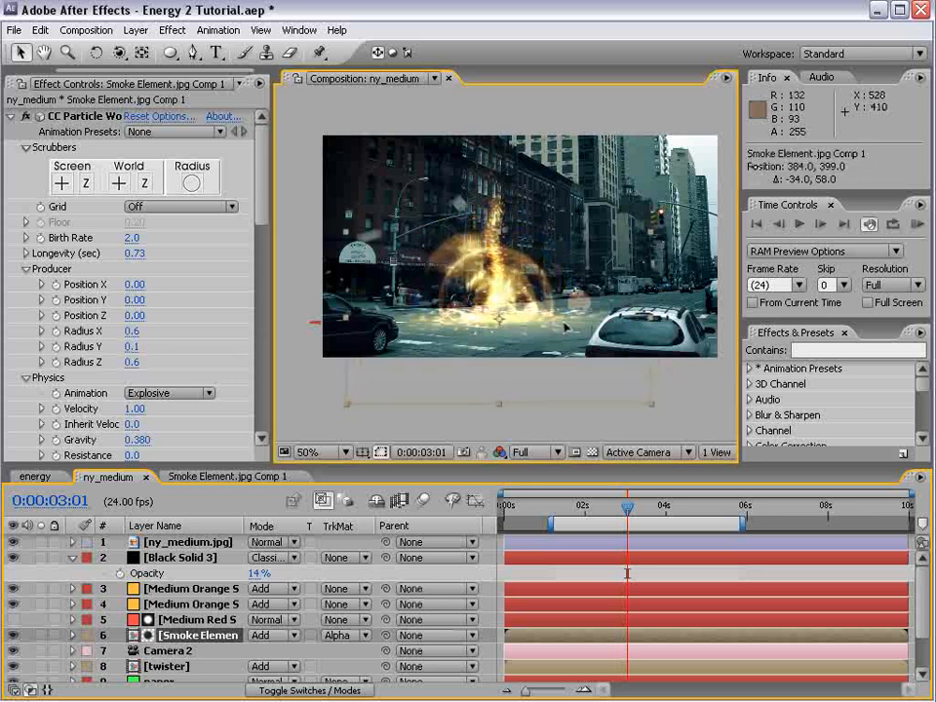
pyautogui.moveTo(261, 185); pyautogui.dragTo(261, 409)
pyautogui.click(153, 165)
pyautogui.click(152, 167)
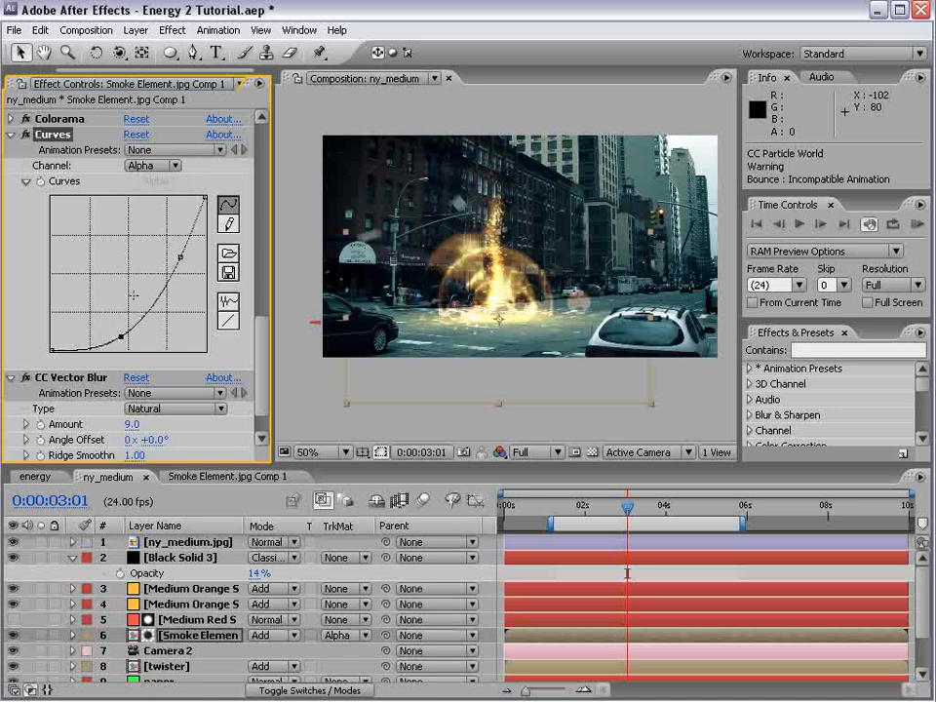
pyautogui.moveTo(179, 257); pyautogui.dragTo(167, 235)
pyautogui.moveTo(574, 499); pyautogui.dragTo(647, 497)
pyautogui.press('h')
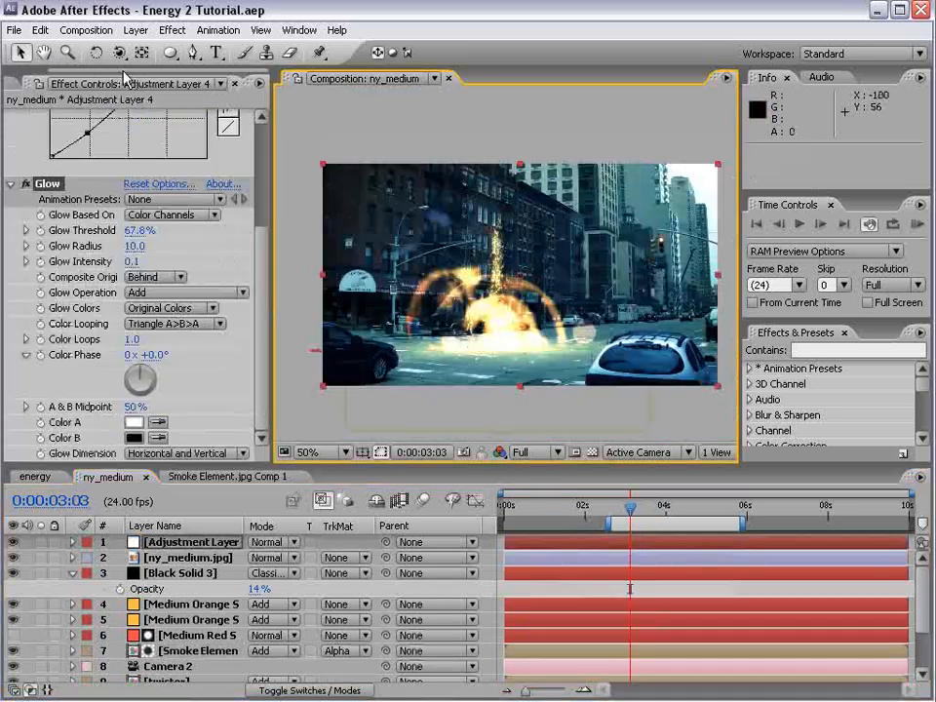
# Nest the ny_medium composition inside a new composition
pyautogui.click(34, 83)
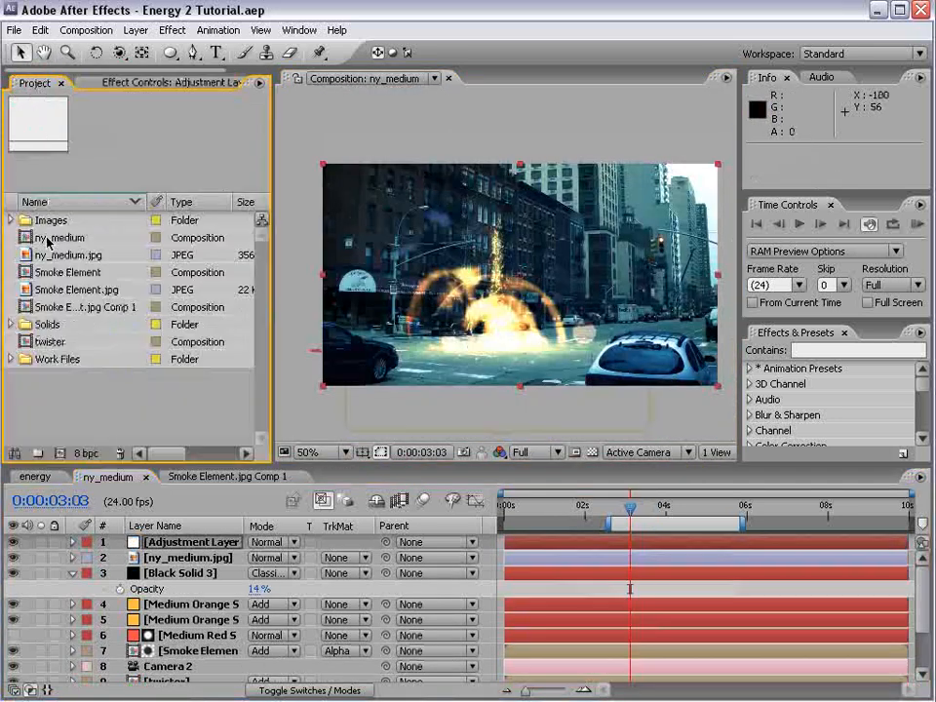
pyautogui.moveTo(65, 242); pyautogui.dragTo(58, 453)
# Start the new composition's work area at 0:00:02:14 and save the project
pyautogui.moveTo(614, 514); pyautogui.dragTo(608, 539)
pyautogui.press('b')
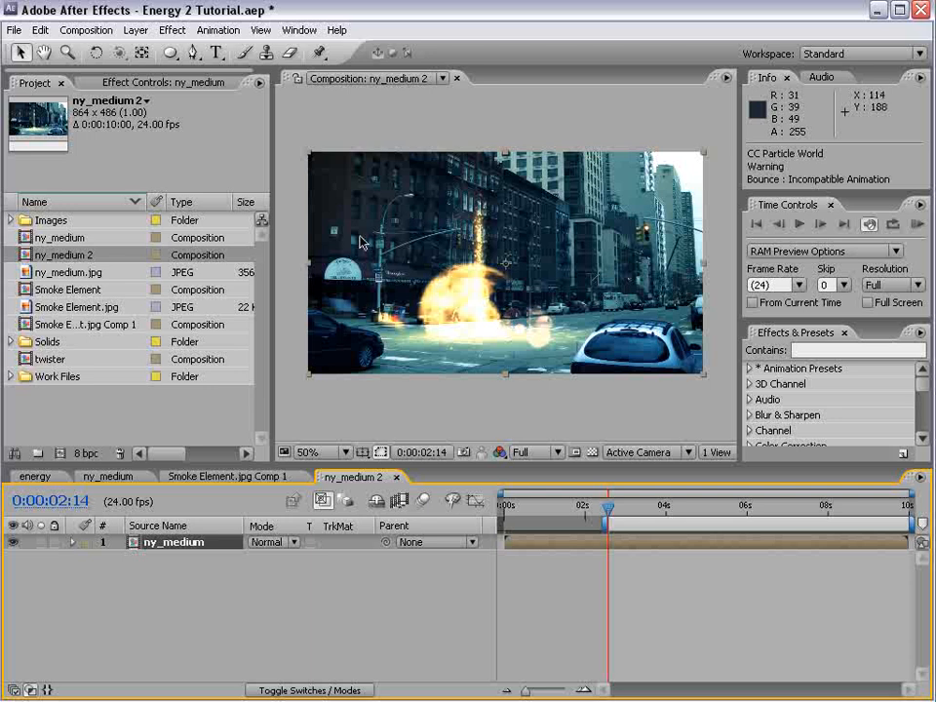
pyautogui.hotkey('ctrl', 's')
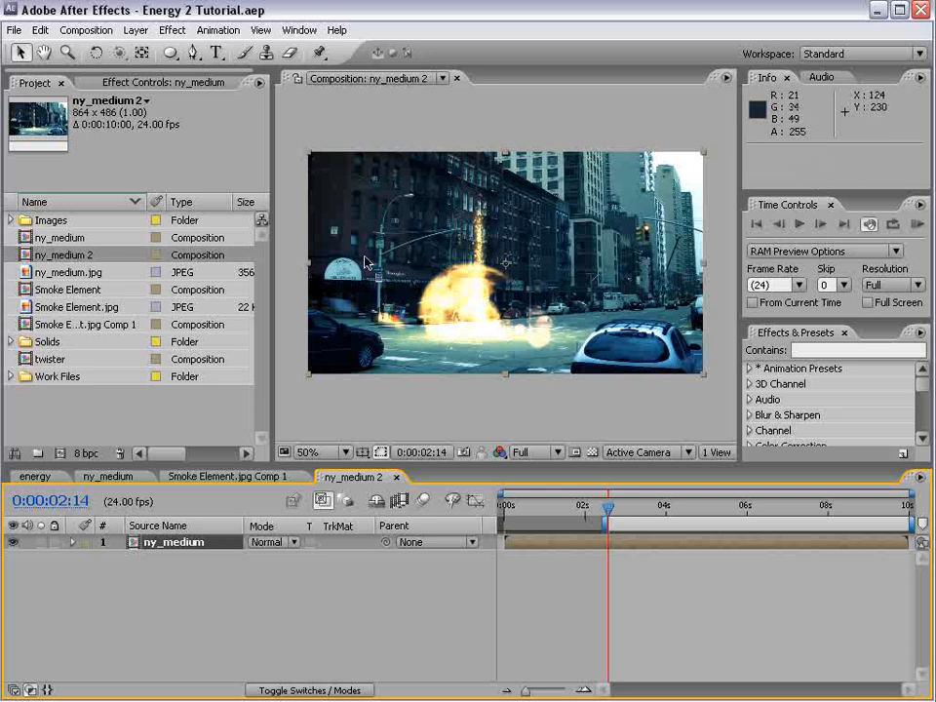
# Add the expression wiggle(8,10) to the ny_medium layer's Position and set the RAM preview resolution to Half
pyautogui.click(179, 551)
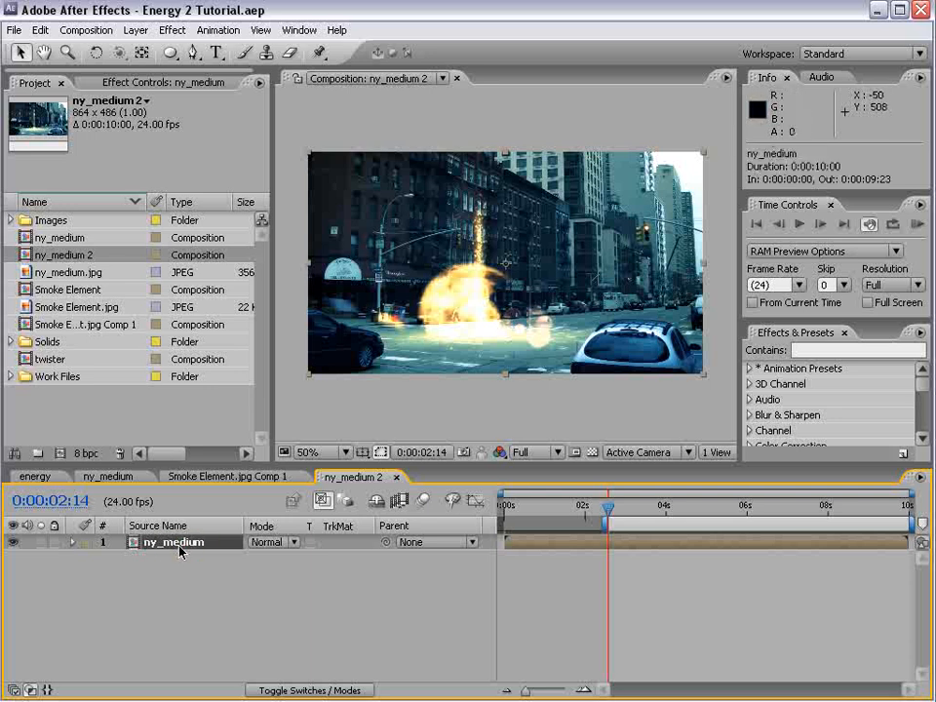
pyautogui.press('p')
pyautogui.keyDown('alt'); pyautogui.click(120, 558); pyautogui.keyUp('alt')
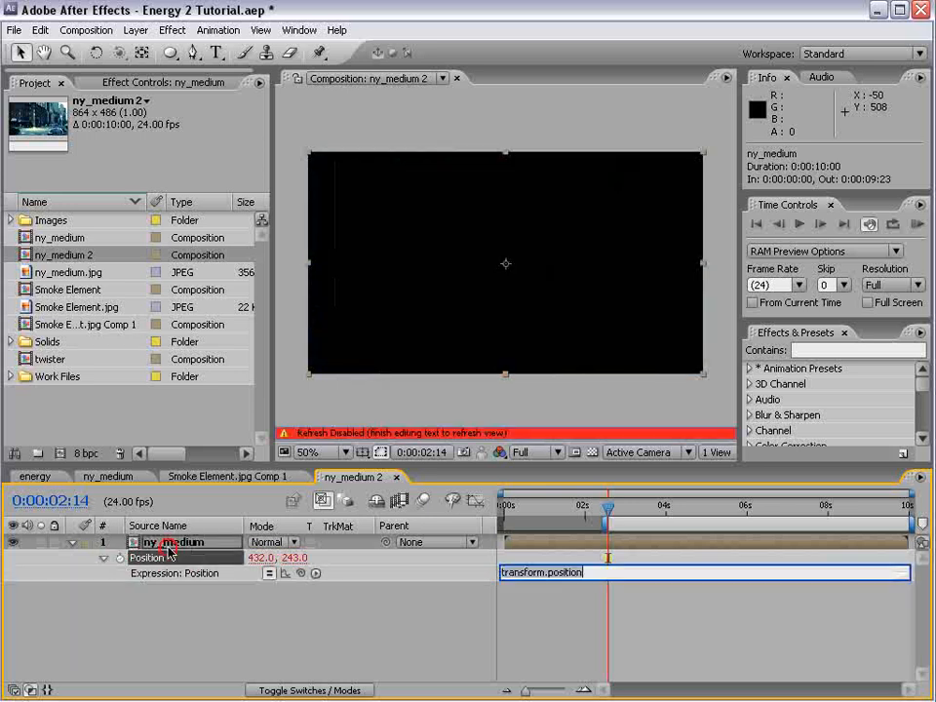
pyautogui.write('wiggle')
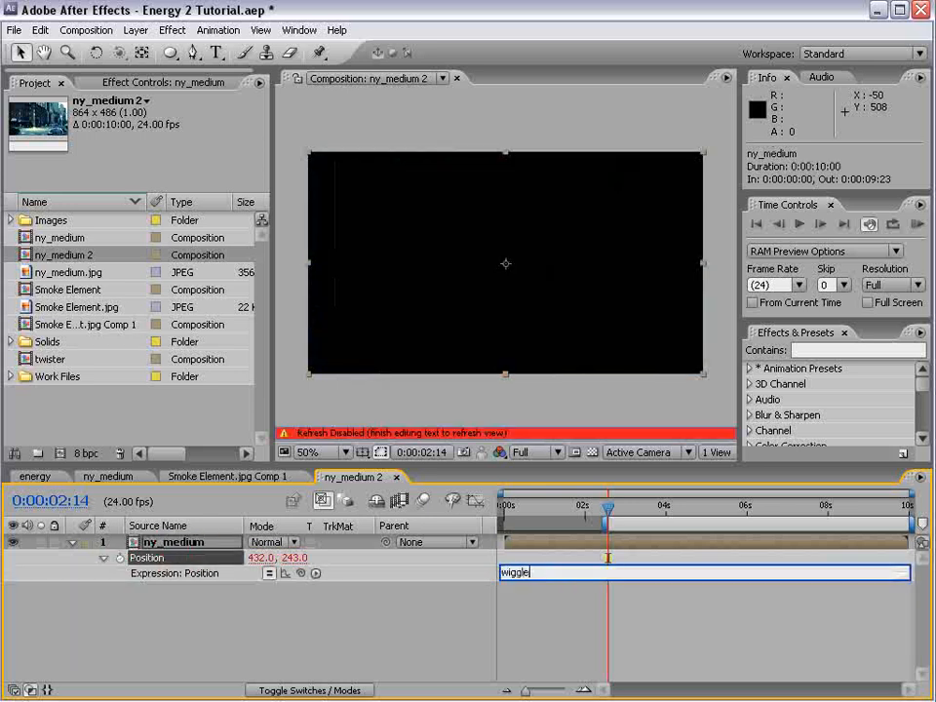
pyautogui.write('(8,10')
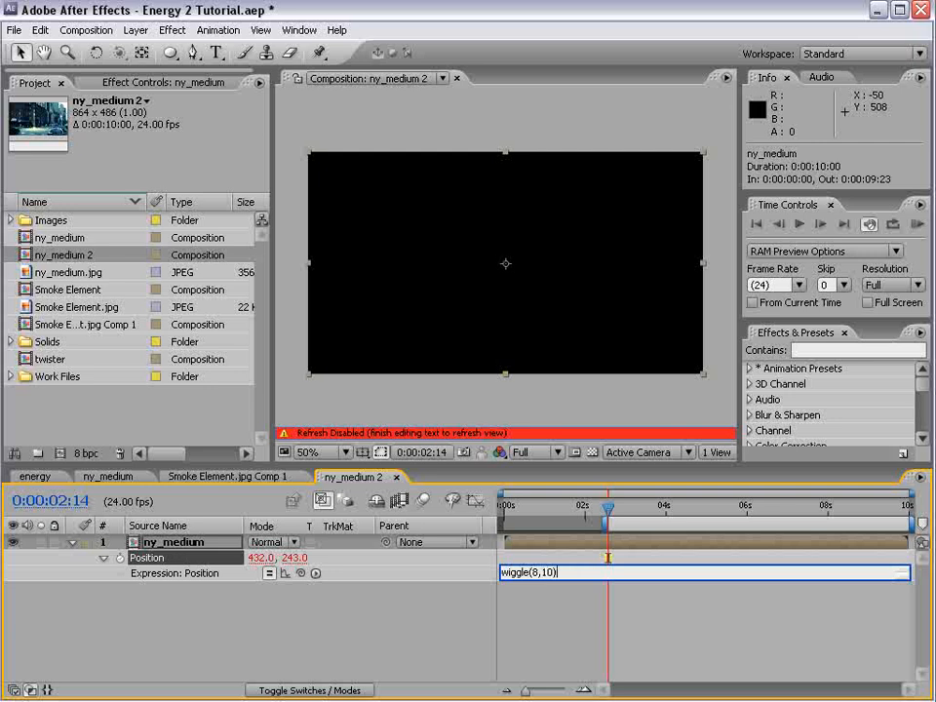
pyautogui.click(713, 666)
pyautogui.click(876, 285)
pyautogui.click(882, 323)
# Apply Motion Tile to the ny_medium layer with mirrored edges and output width and height of 110
pyautogui.click(833, 349)
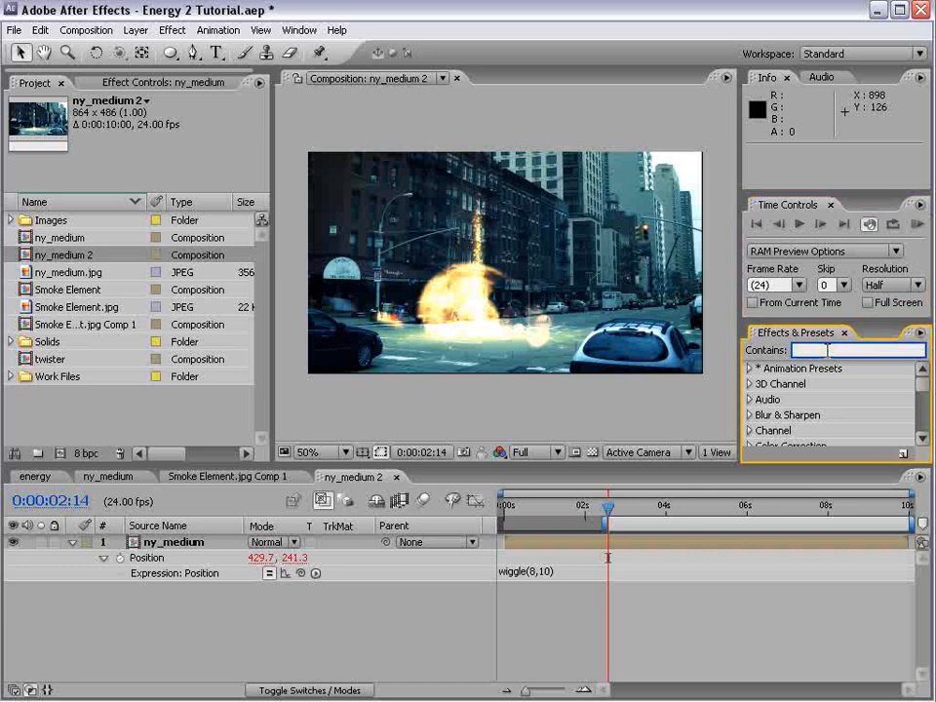
pyautogui.write('motion')
pyautogui.moveTo(815, 322); pyautogui.dragTo(813, 217)
pyautogui.scroll(-2, 923, 325)
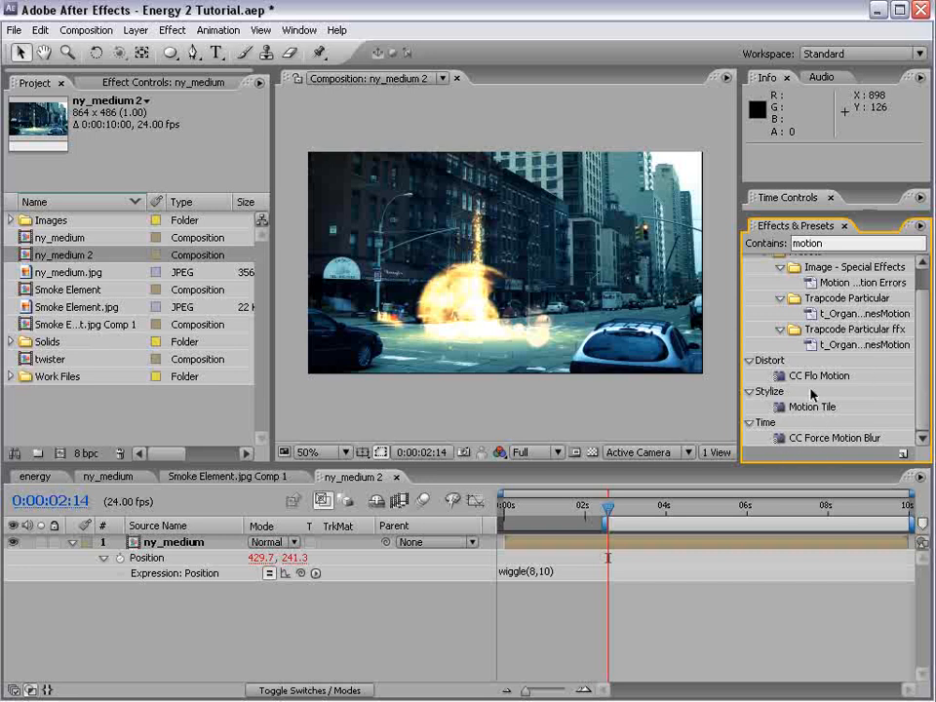
pyautogui.moveTo(829, 409); pyautogui.dragTo(668, 670)
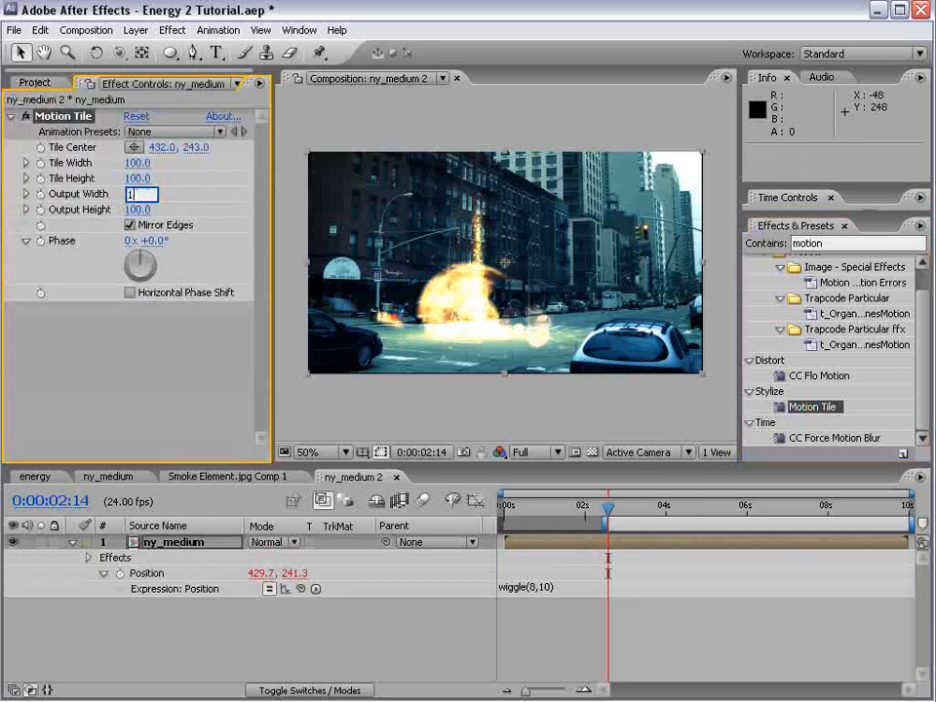
pyautogui.press('Tab')
pyautogui.write('110')
pyautogui.press('Return')
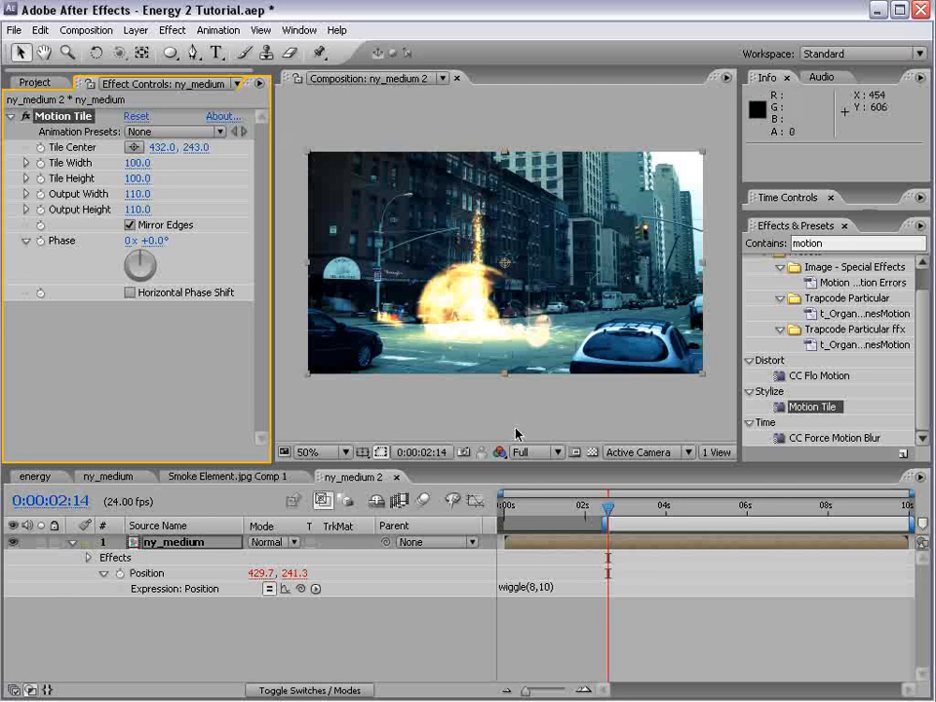
# Preview the camera shake in the nested composition and save the project
pyautogui.press('KP_0')
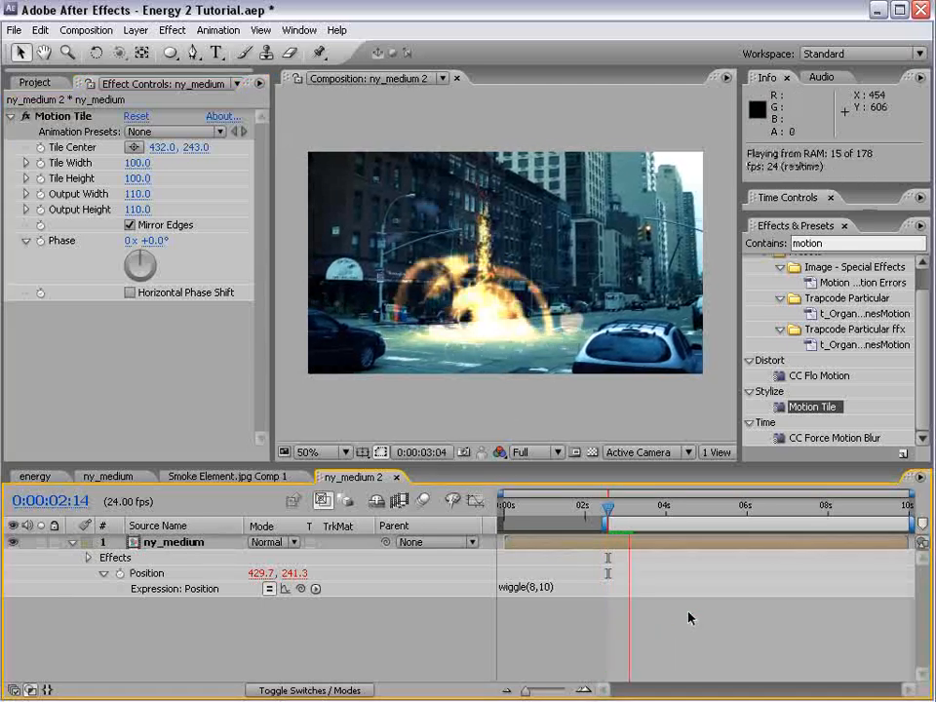
pyautogui.hotkey('ctrl', 's')
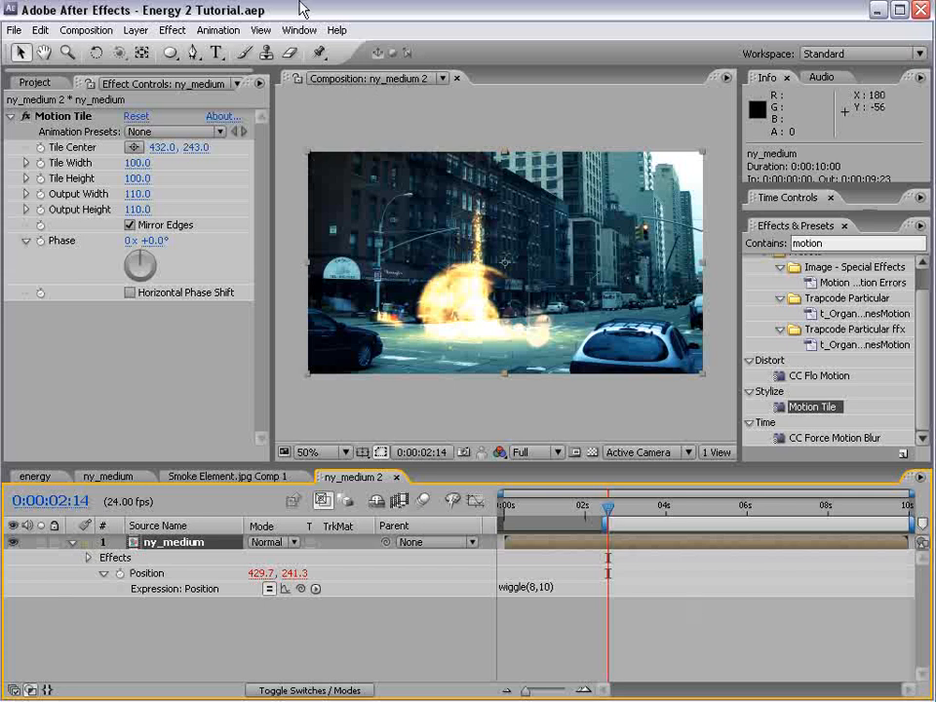
# Apply the Twitch effect to the ny_medium layer and enable its Light and Color operators
pyautogui.click(180, 30)
pyautogui.moveTo(234, 538)
pyautogui.click(390, 554)
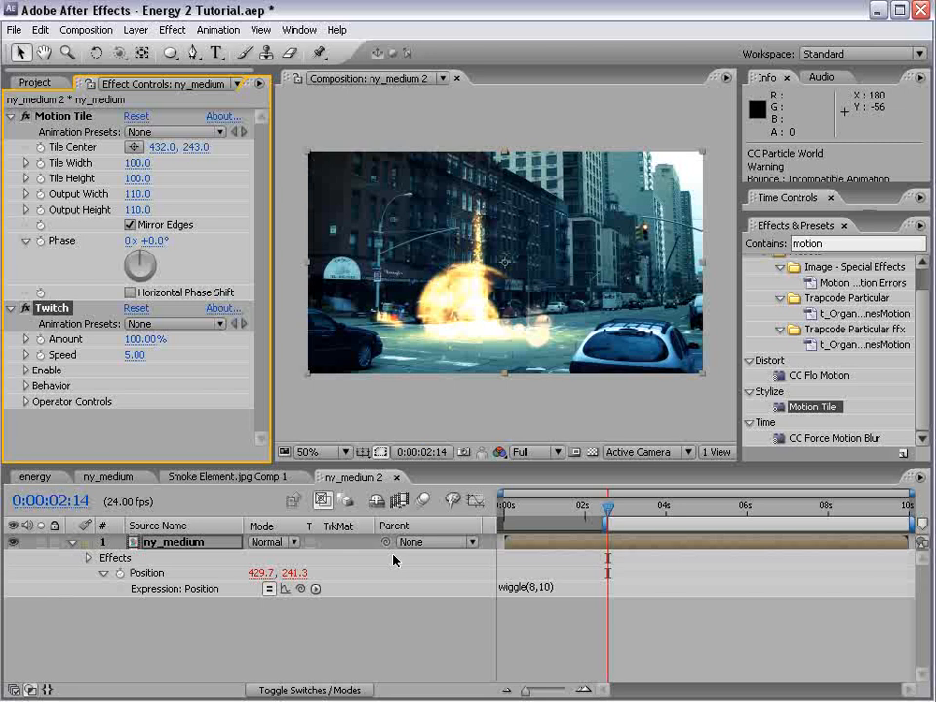
pyautogui.click(26, 369)
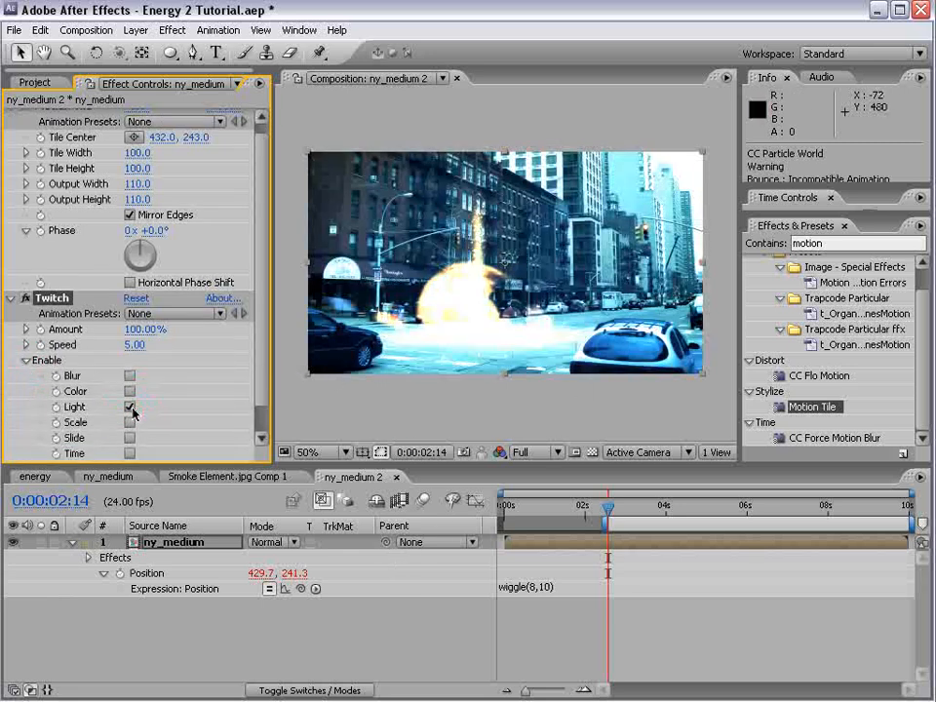
pyautogui.click(130, 391)
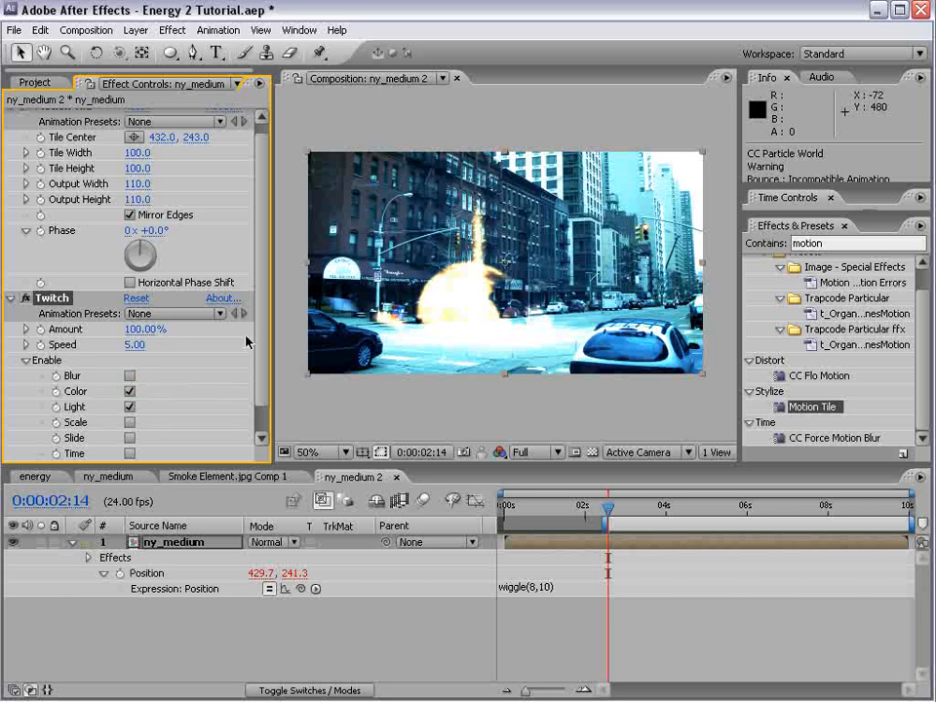
# Expand Twitch's Behavior and Operator Controls and raise the Color operator's randomness and amount, checking a slightly later frame
pyautogui.click(264, 357)
pyautogui.click(26, 438)
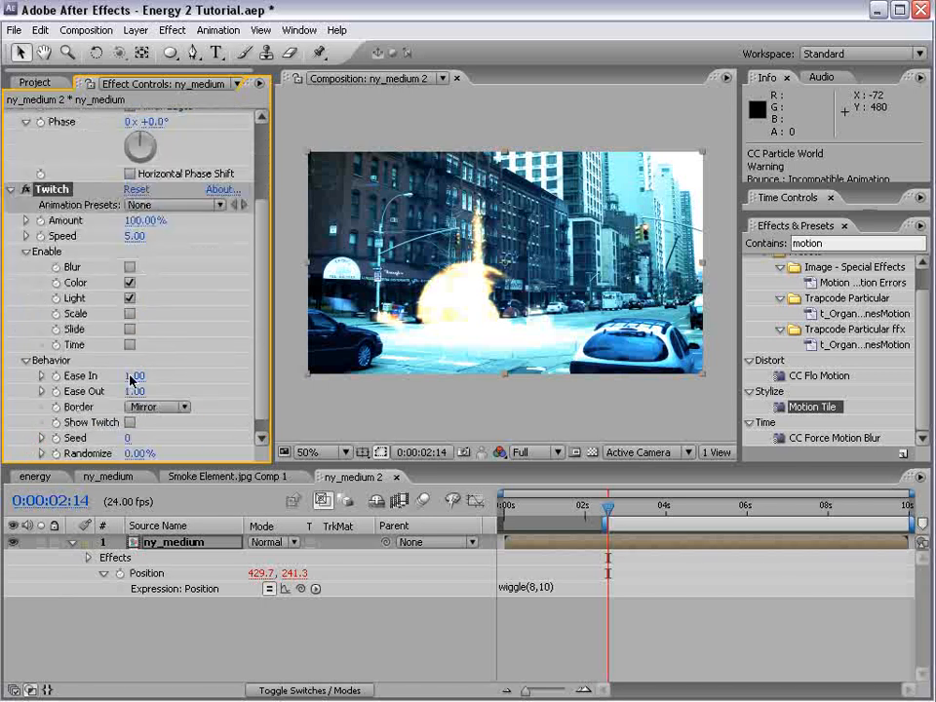
pyautogui.click(264, 348)
pyautogui.click(27, 447)
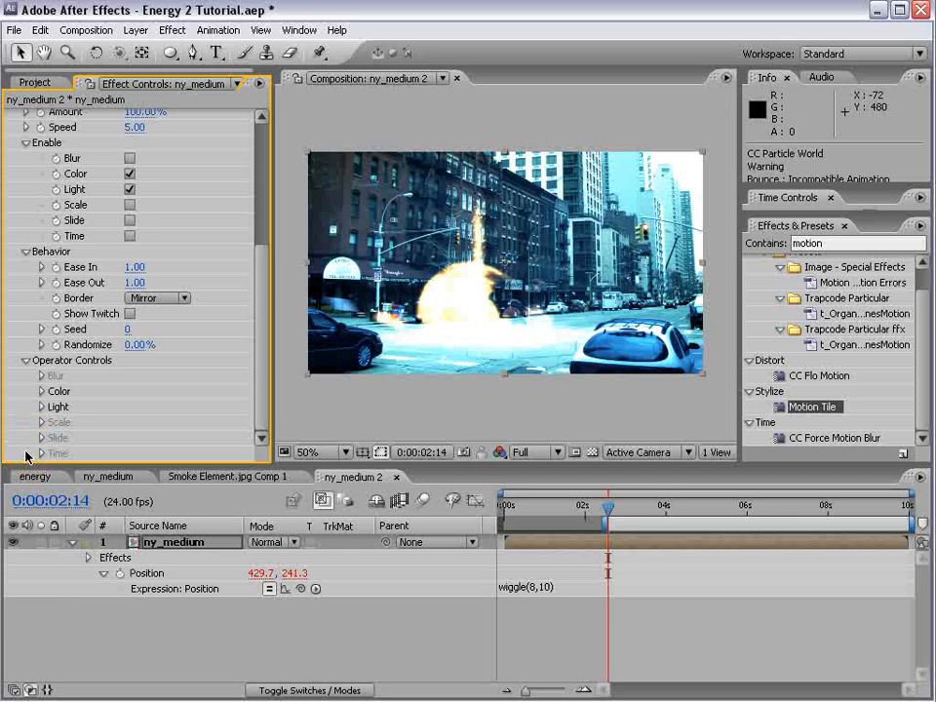
pyautogui.click(41, 391)
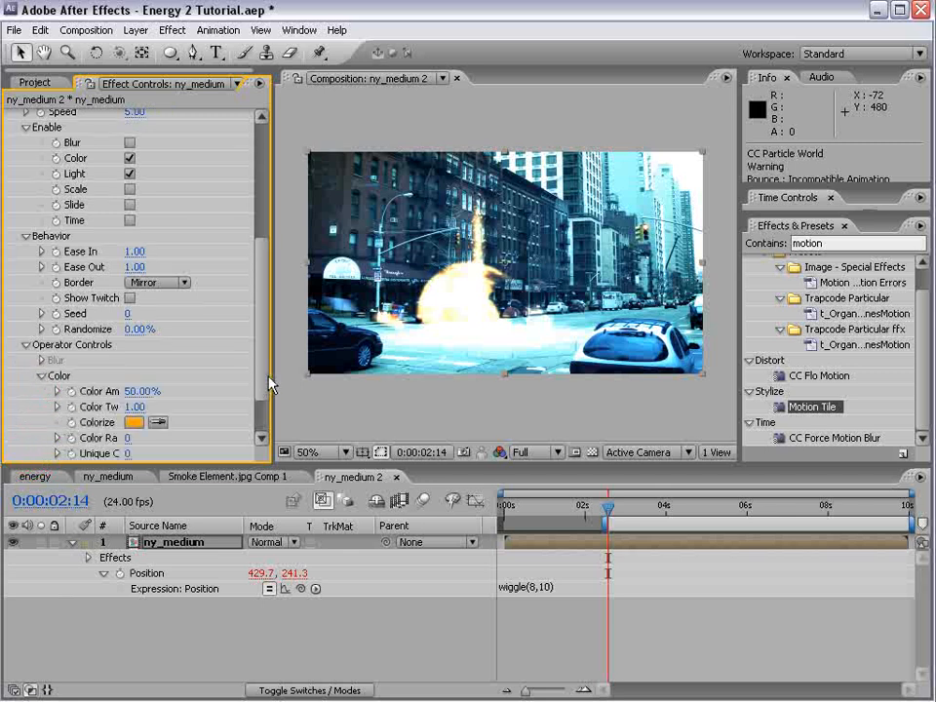
pyautogui.click(261, 438)
pyautogui.click(56, 390)
pyautogui.moveTo(126, 375); pyautogui.dragTo(146, 378)
pyautogui.moveTo(607, 507); pyautogui.dragTo(630, 506)
pyautogui.moveTo(142, 328); pyautogui.dragTo(213, 312)
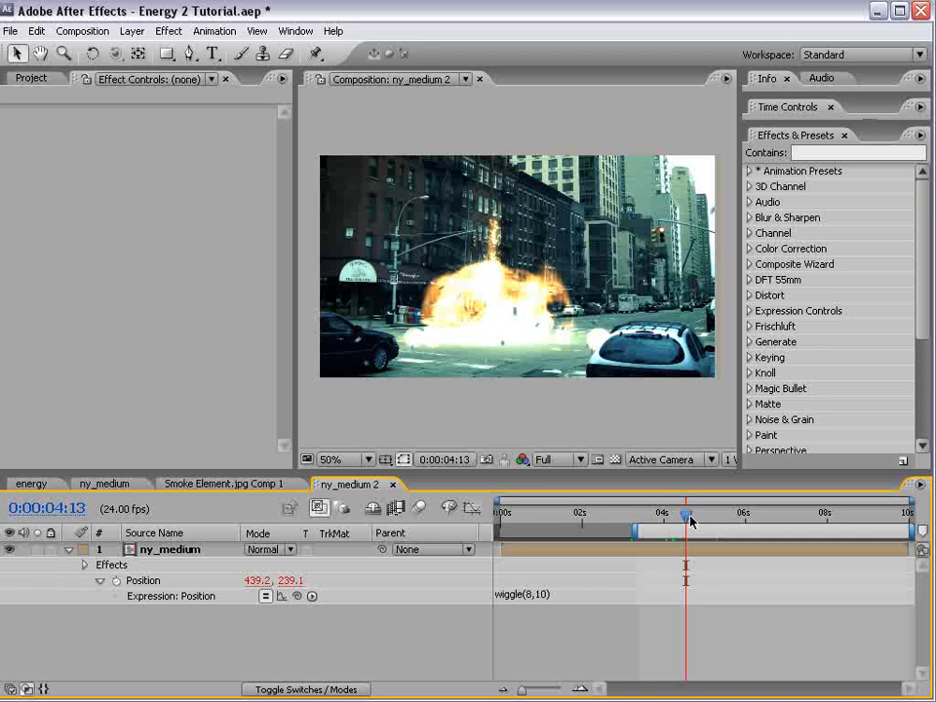
# Scrub to 0:00:04:22 to check the twitching color and light over the explosion
pyautogui.moveTo(690, 523); pyautogui.dragTo(706, 523)
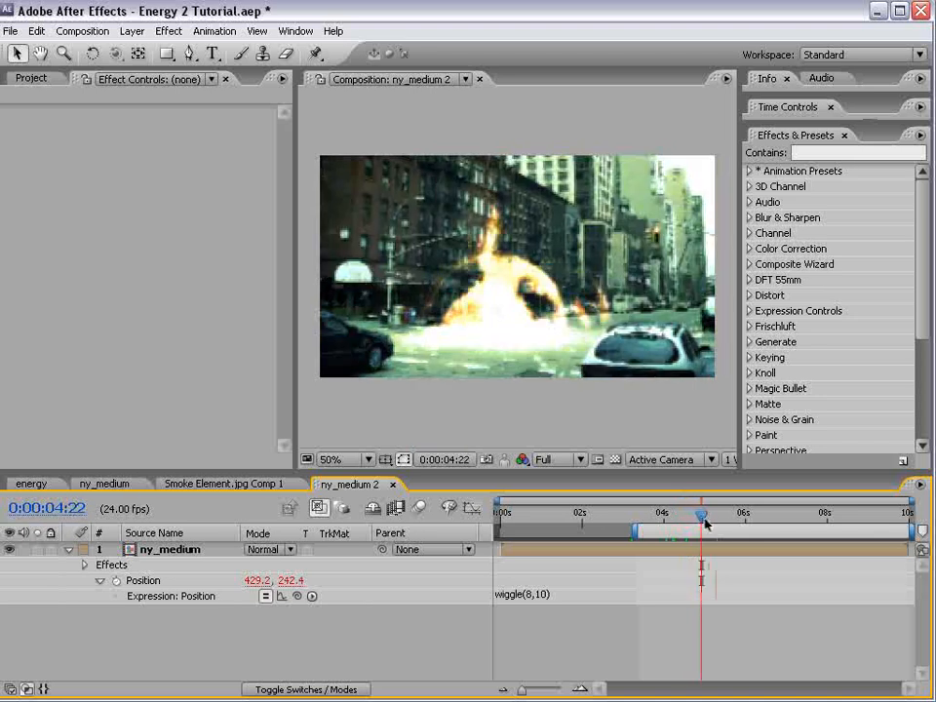